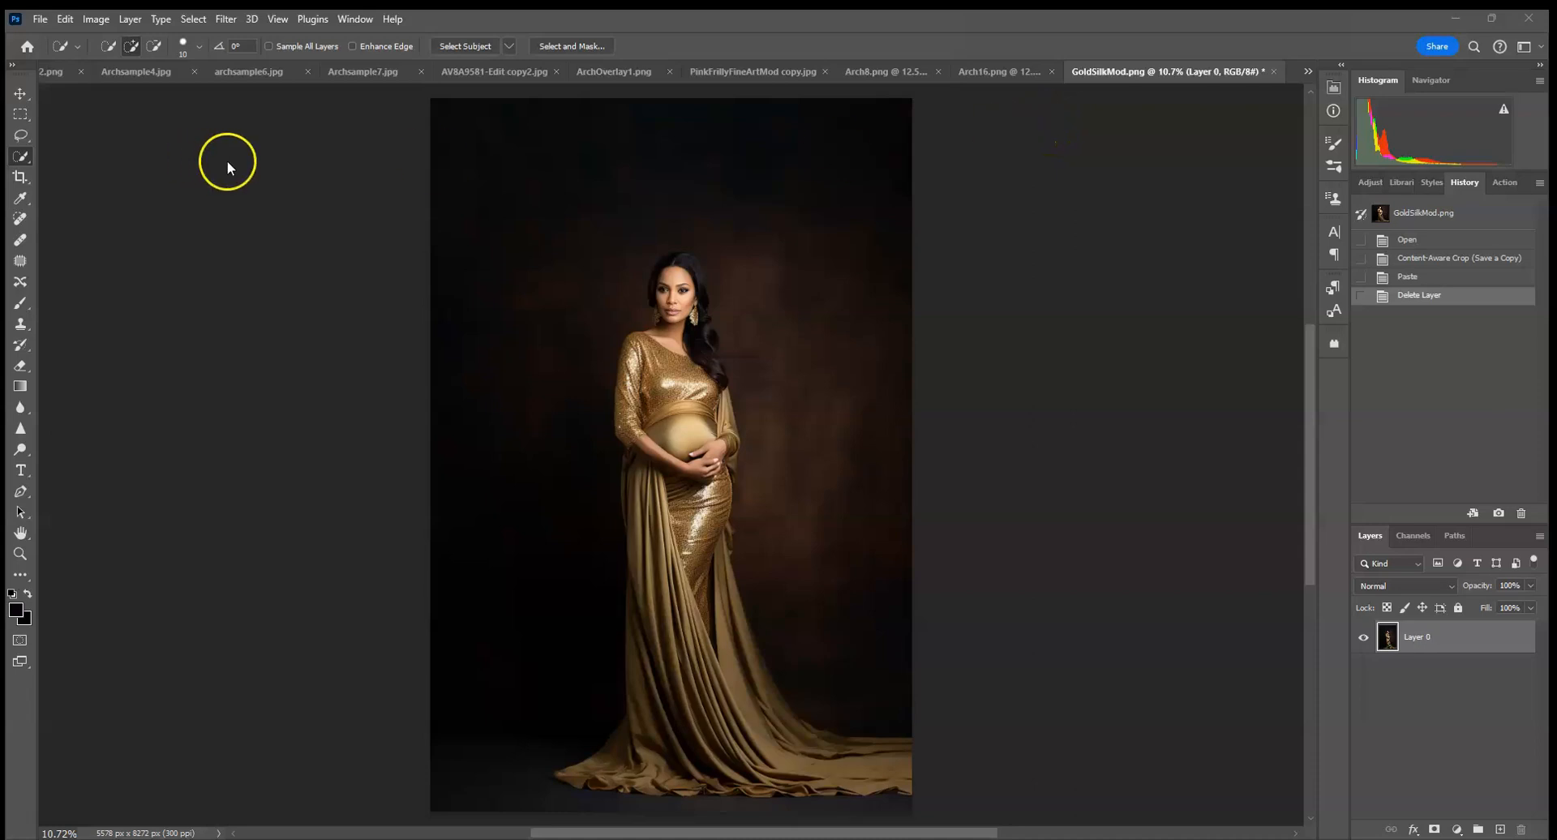
Review the arch sample composites from ArchOverlay2.png through ArchOverlay1.png, ending with the plain PinkFrillyFineArtMod copy.jpg portrait.
click(57, 71)
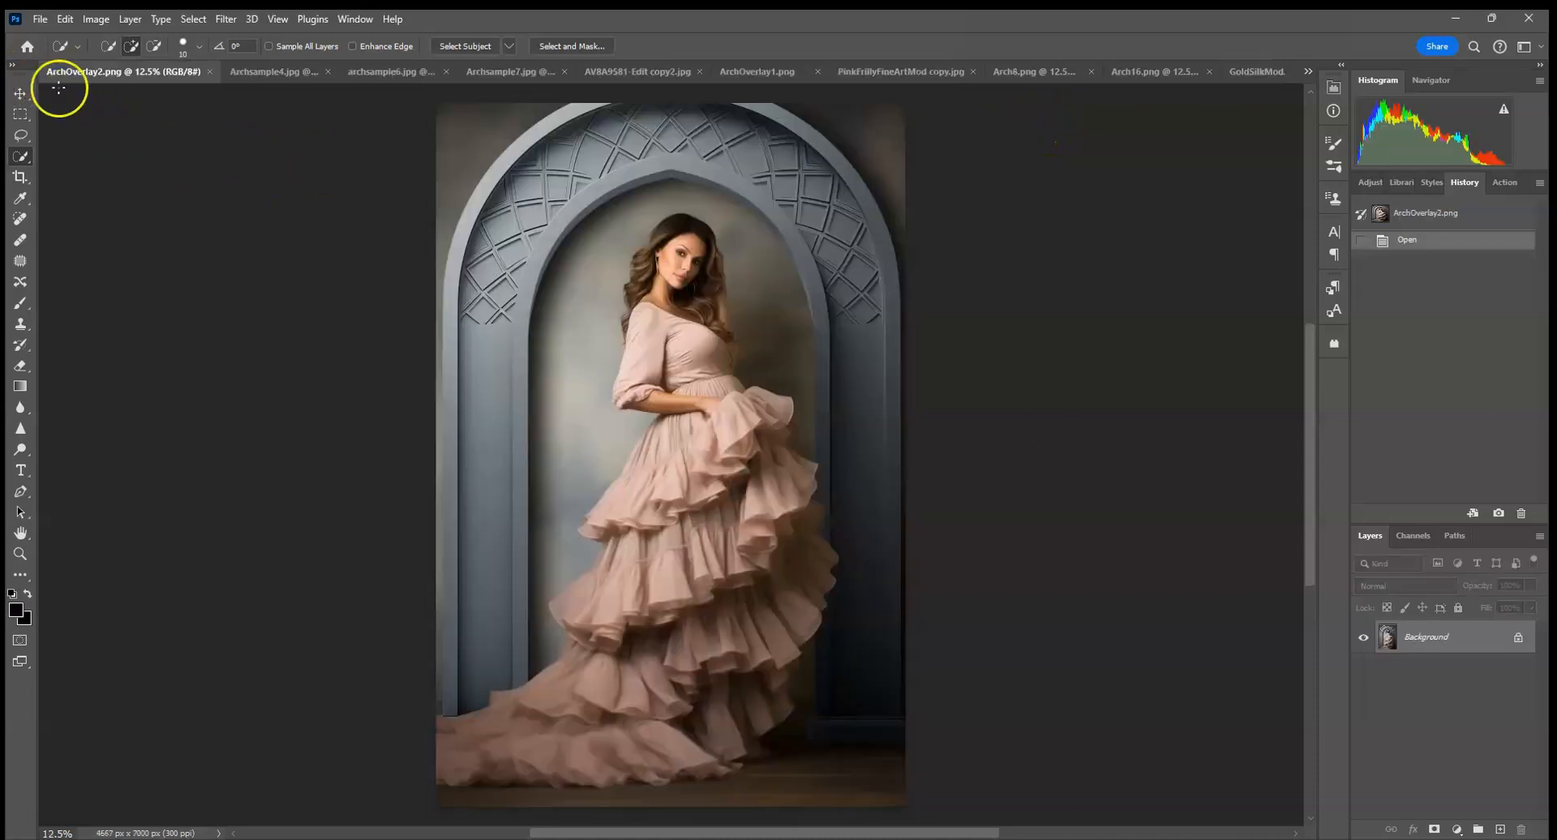
click(293, 74)
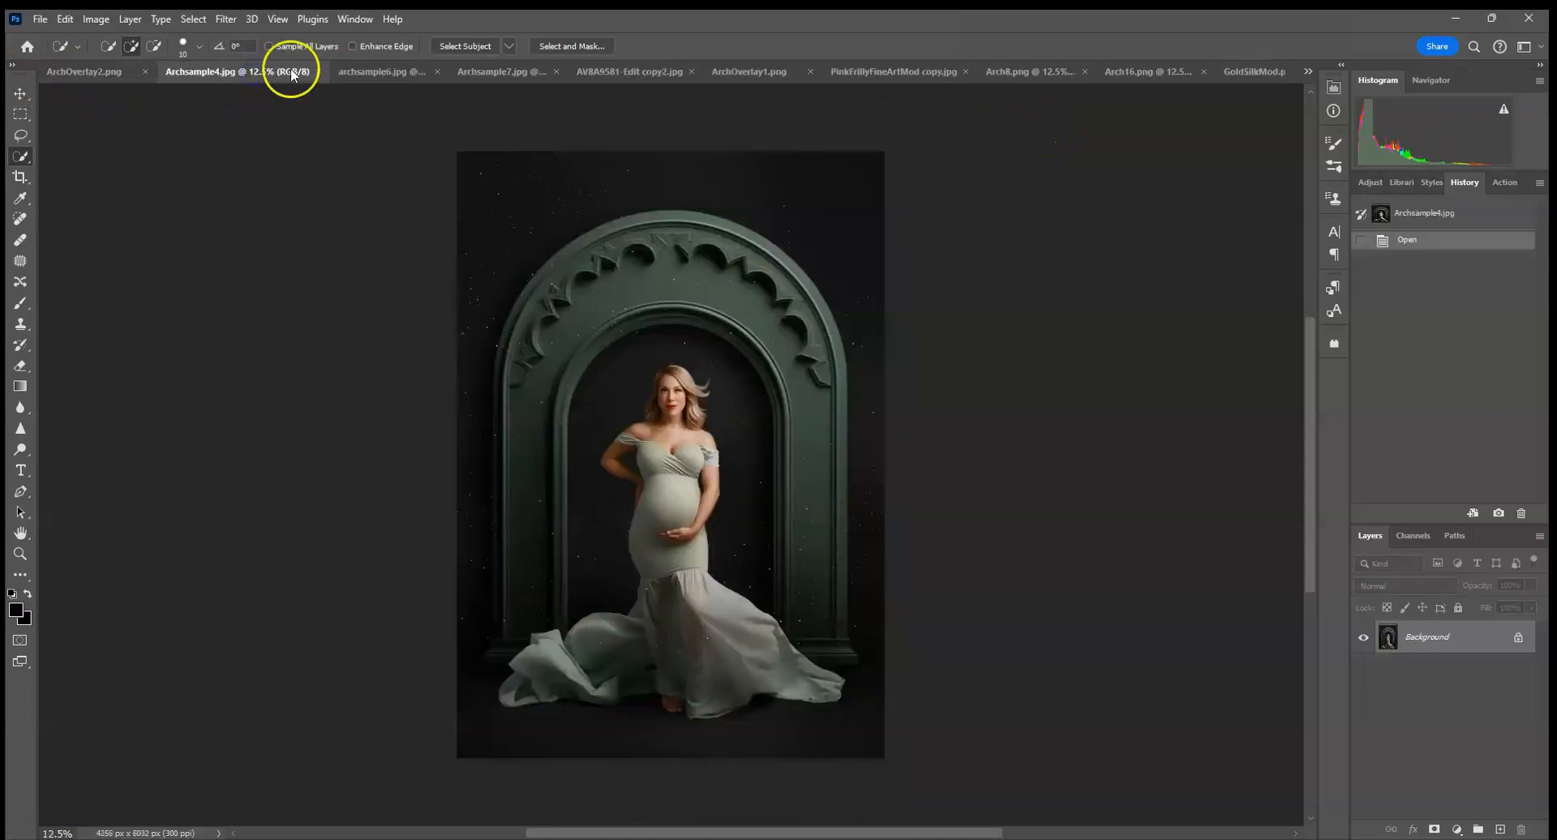
click(357, 73)
click(519, 73)
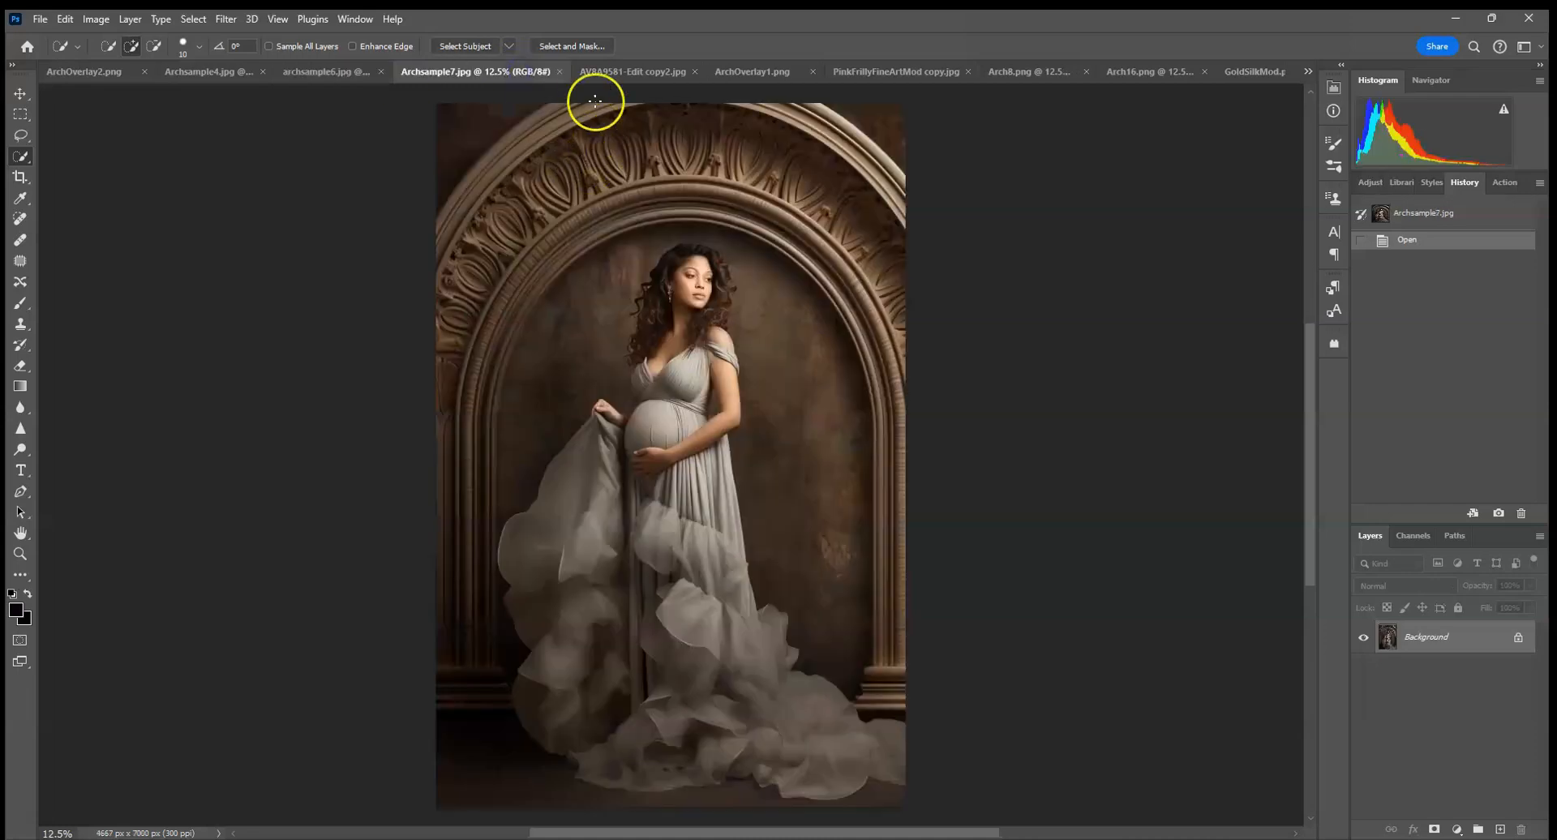
click(598, 74)
click(758, 71)
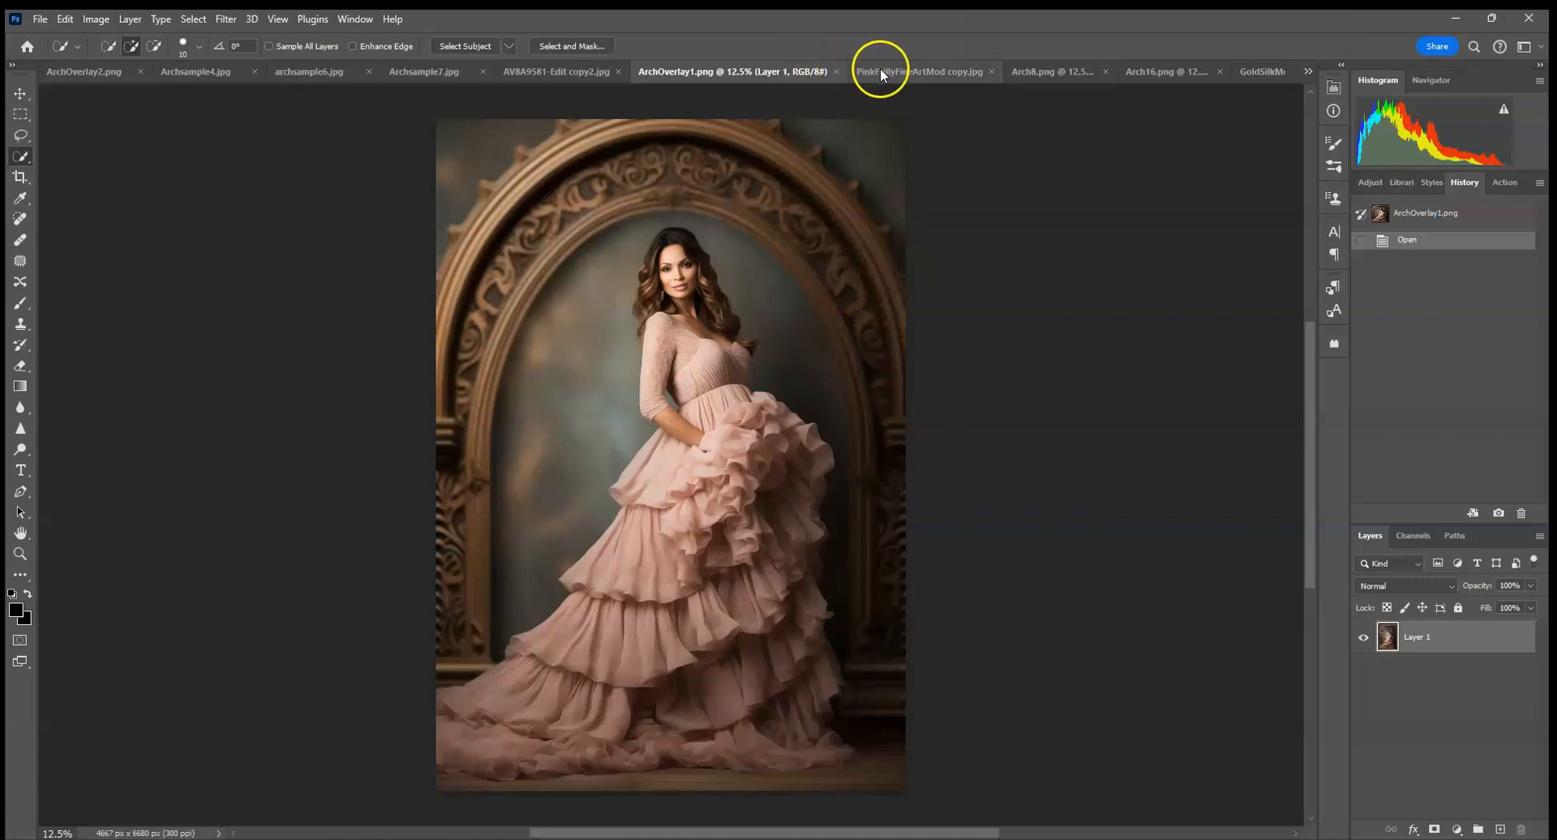
click(883, 71)
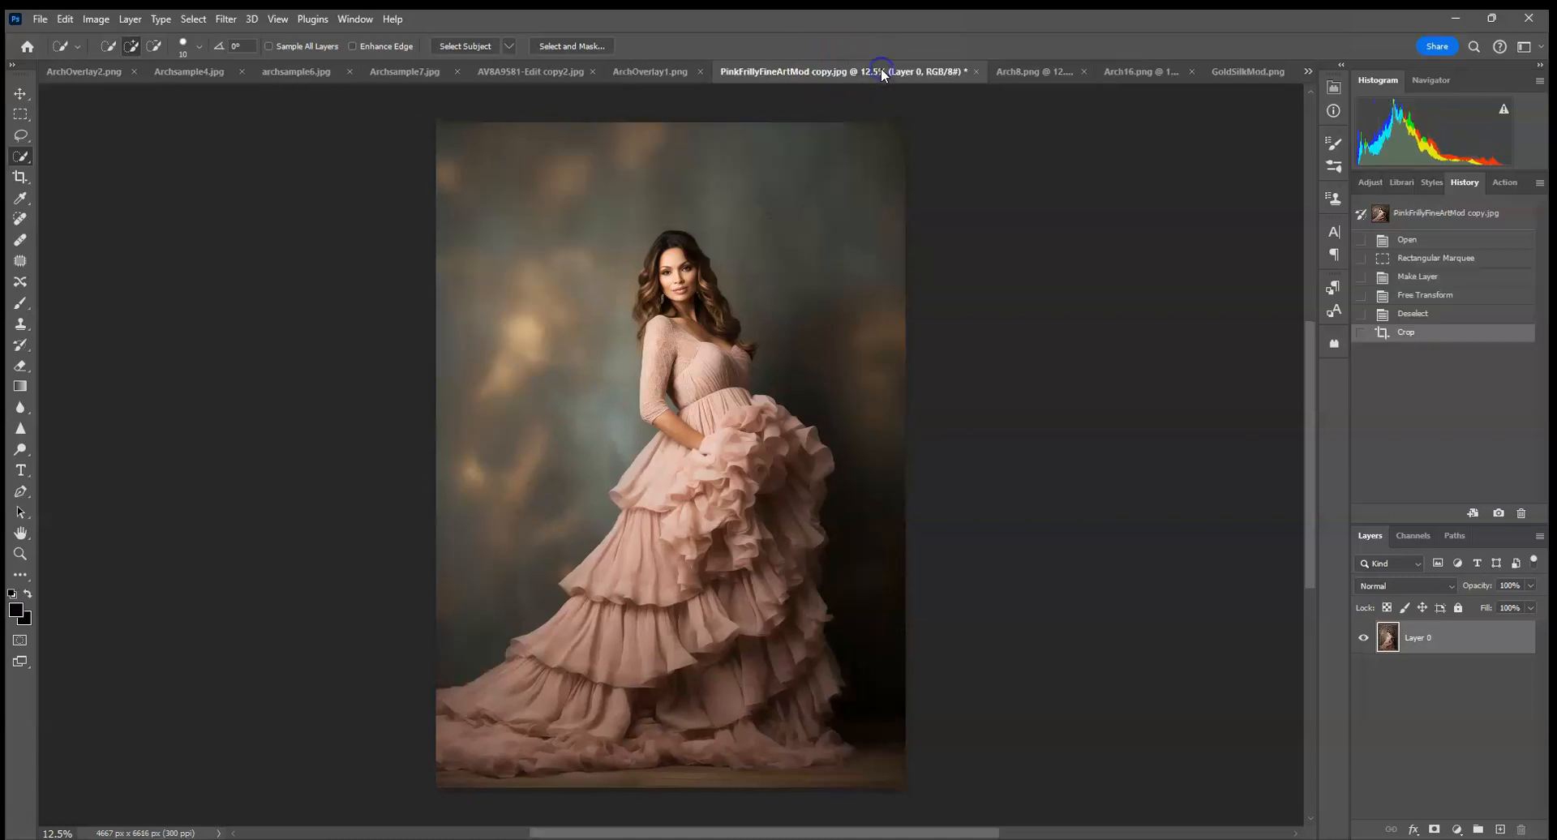
Revisit the arch sample composites in reverse order, from ArchOverlay1.png back to ArchOverlay2.png.
click(657, 71)
click(566, 70)
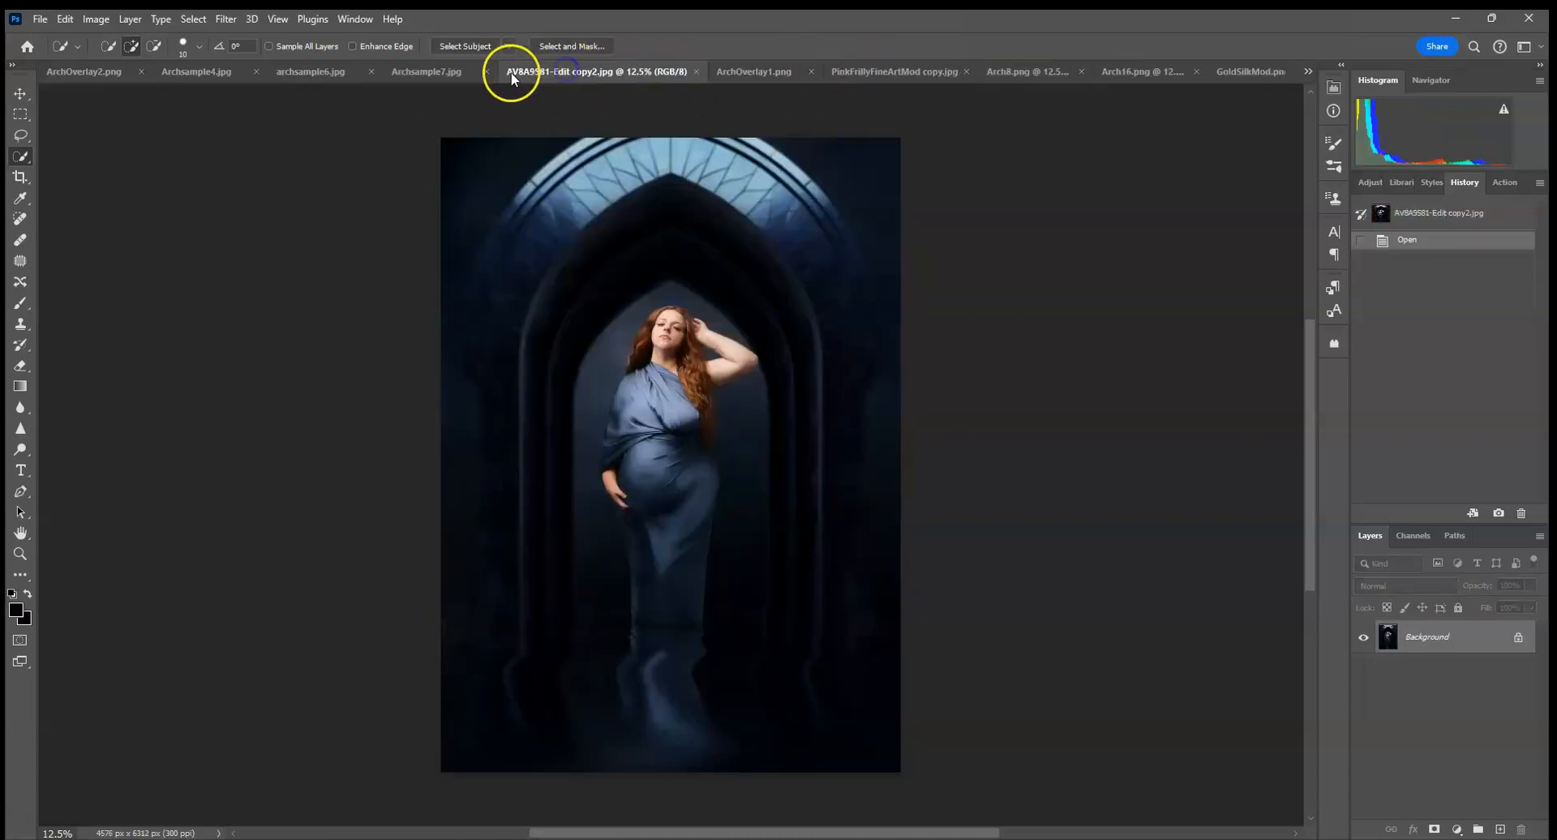
click(458, 72)
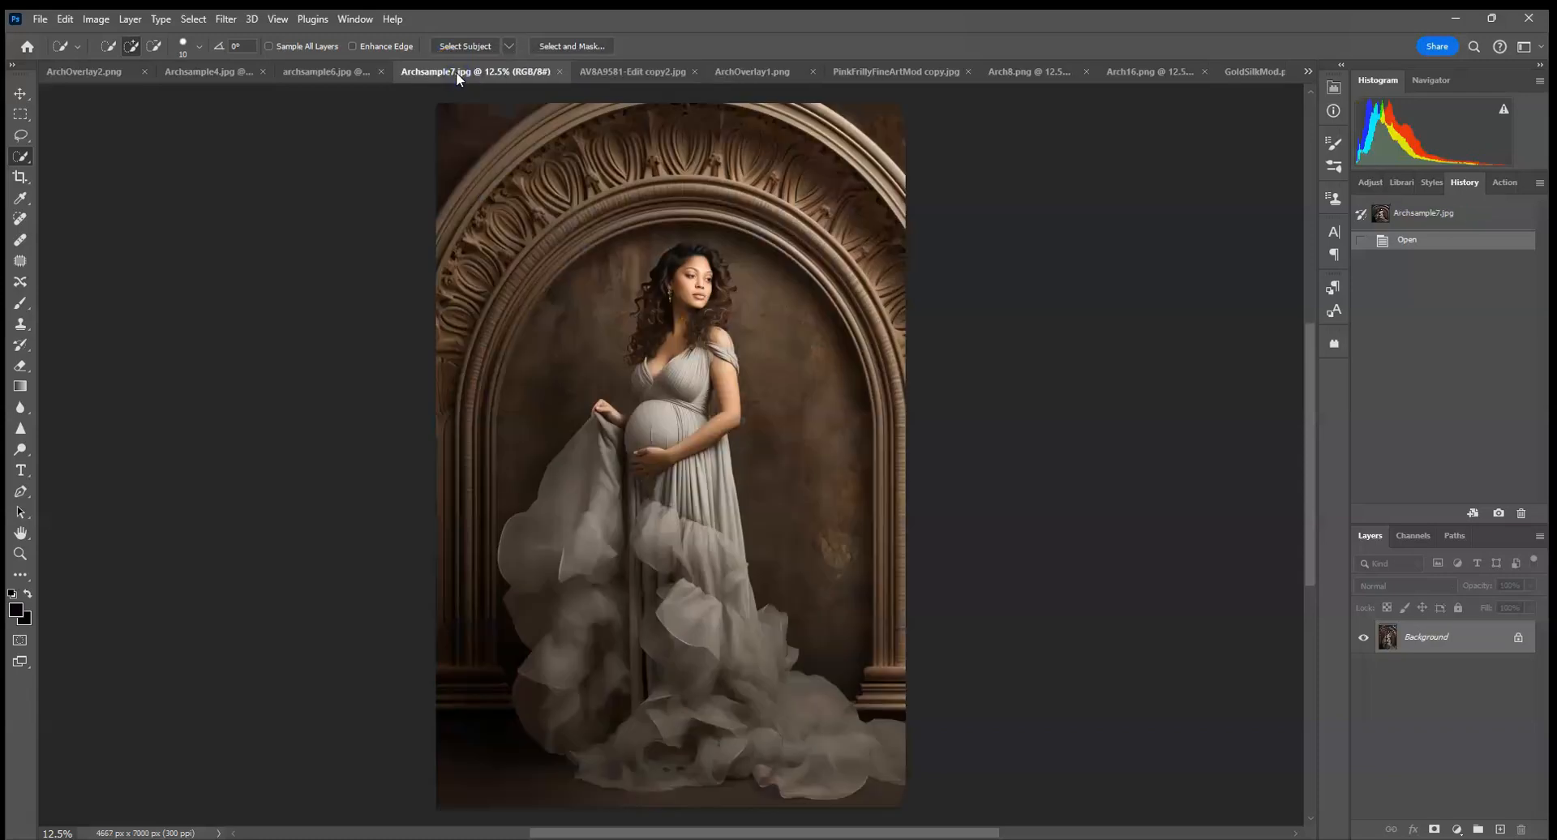
click(341, 71)
click(227, 71)
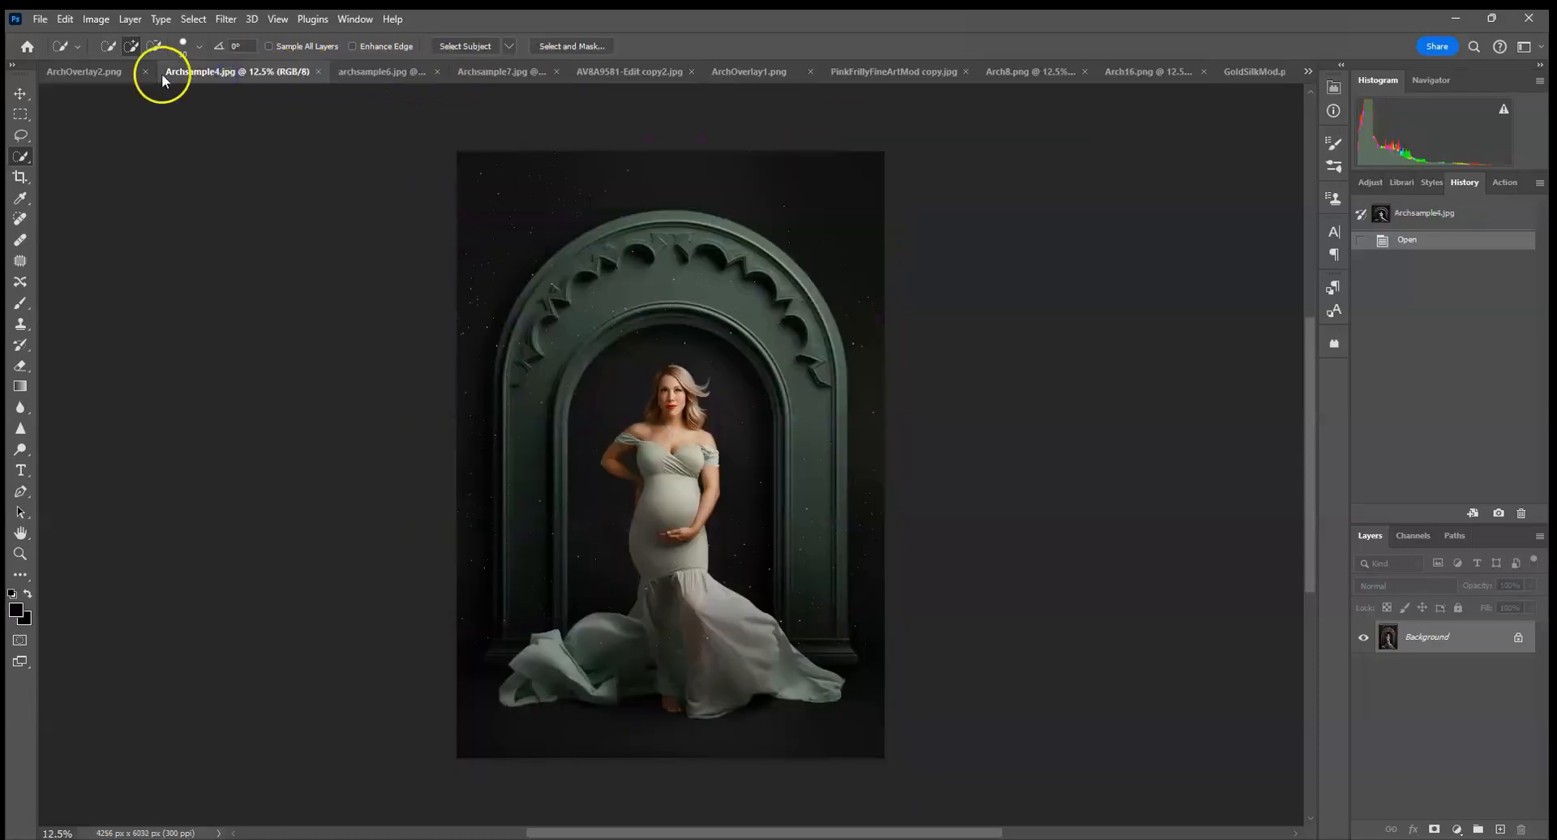
click(114, 74)
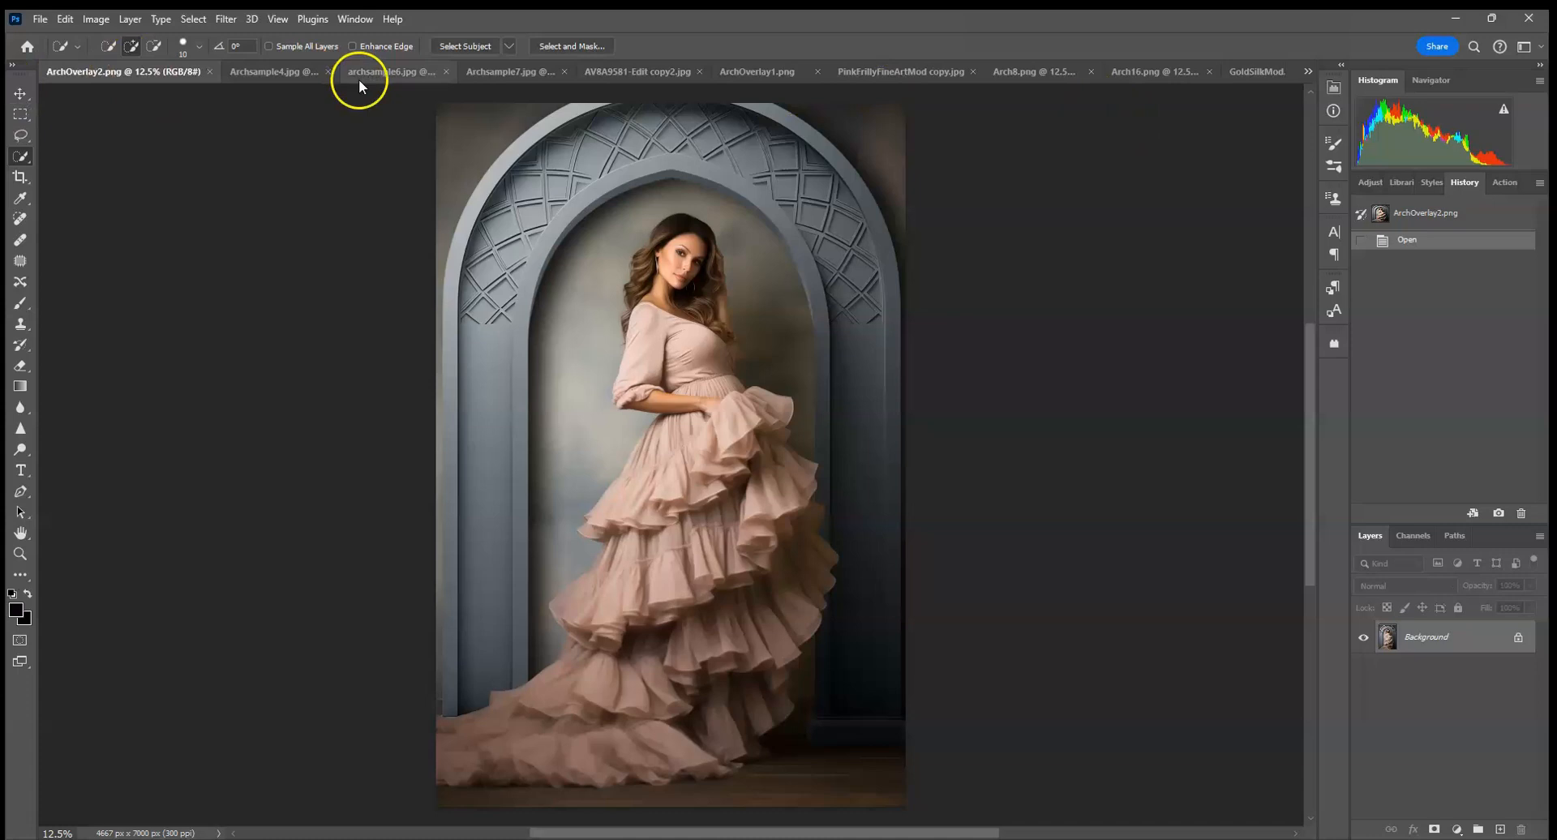
Examine each arch sample image from Archsample4.jpg to ArchOverlay1.png and compare ArchOverlay1.png with the portrait without the arch.
click(300, 79)
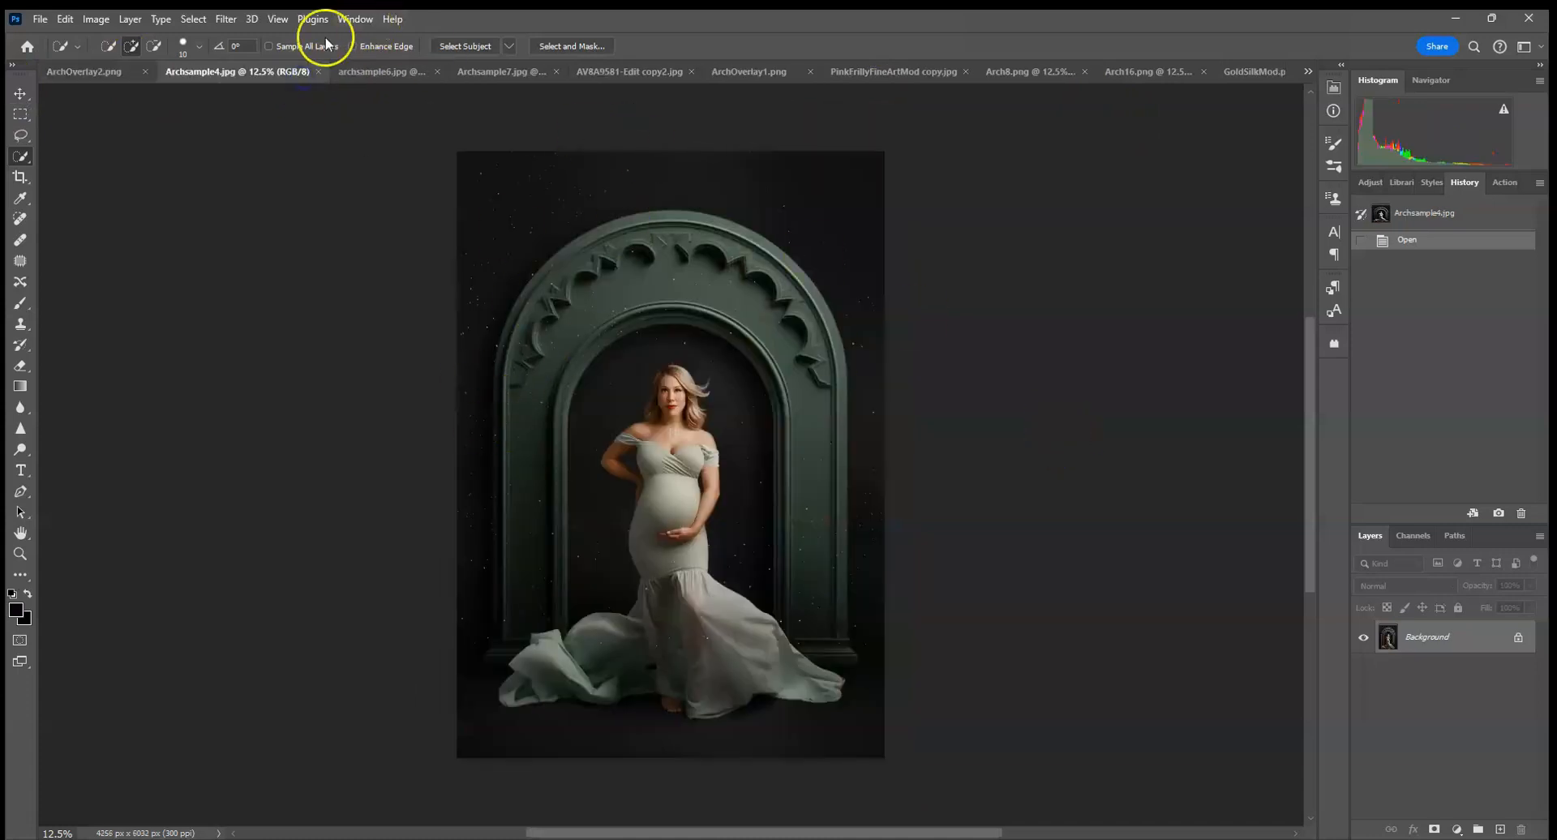
click(351, 70)
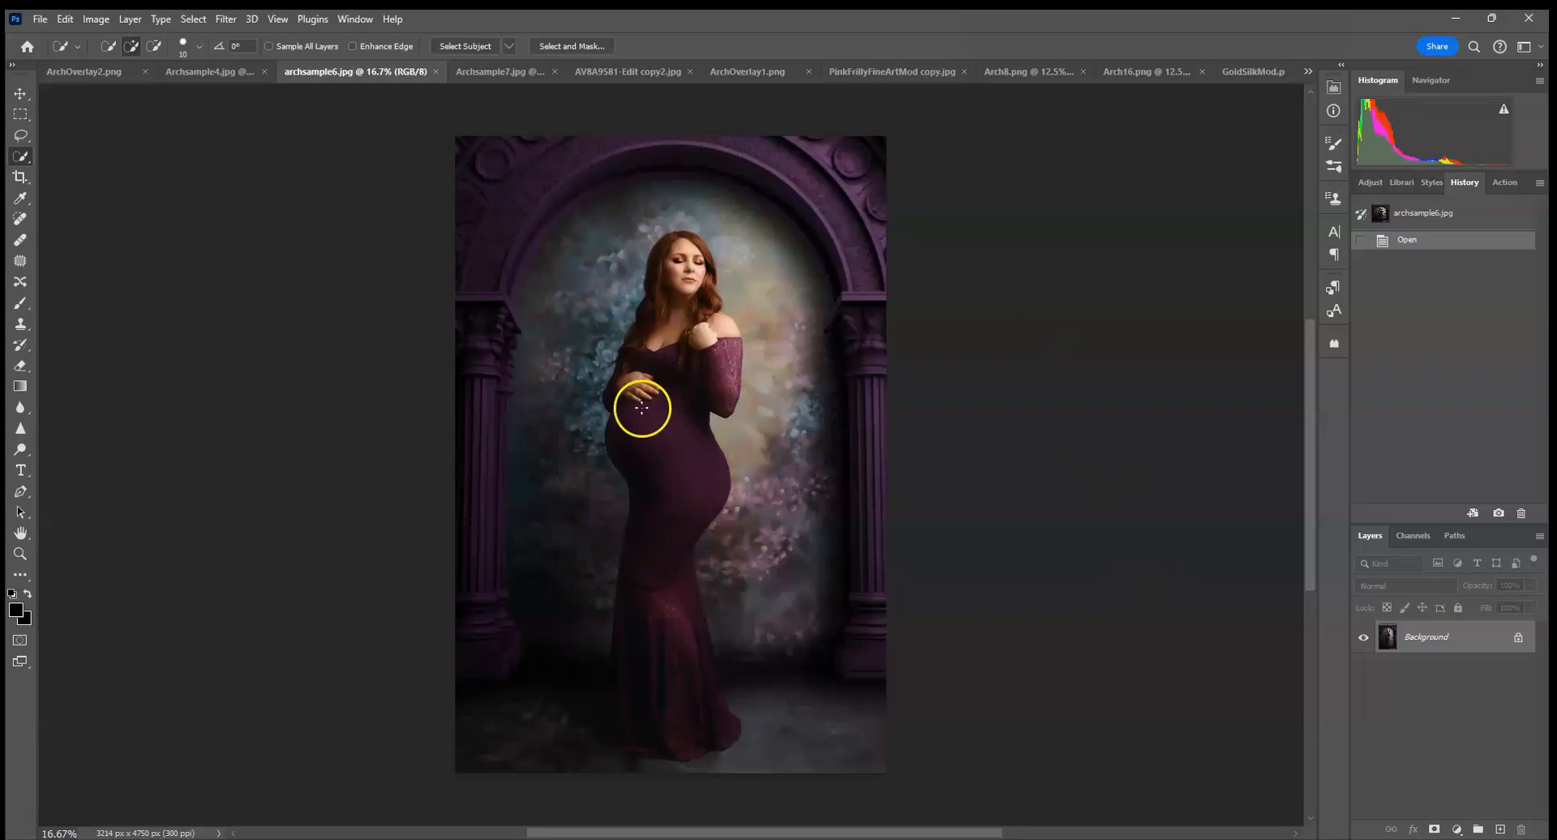
click(498, 72)
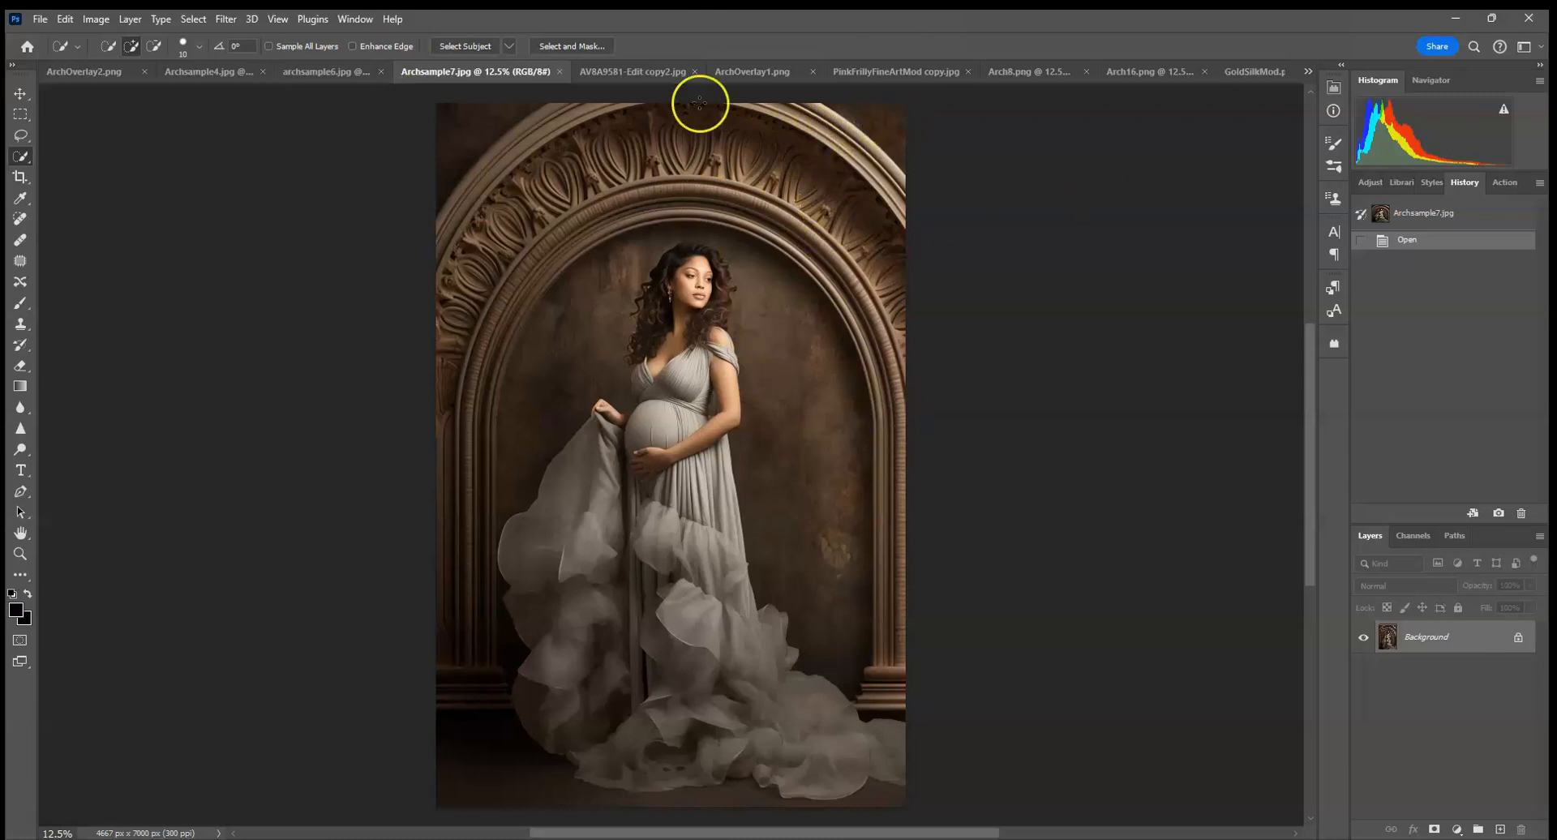
click(638, 72)
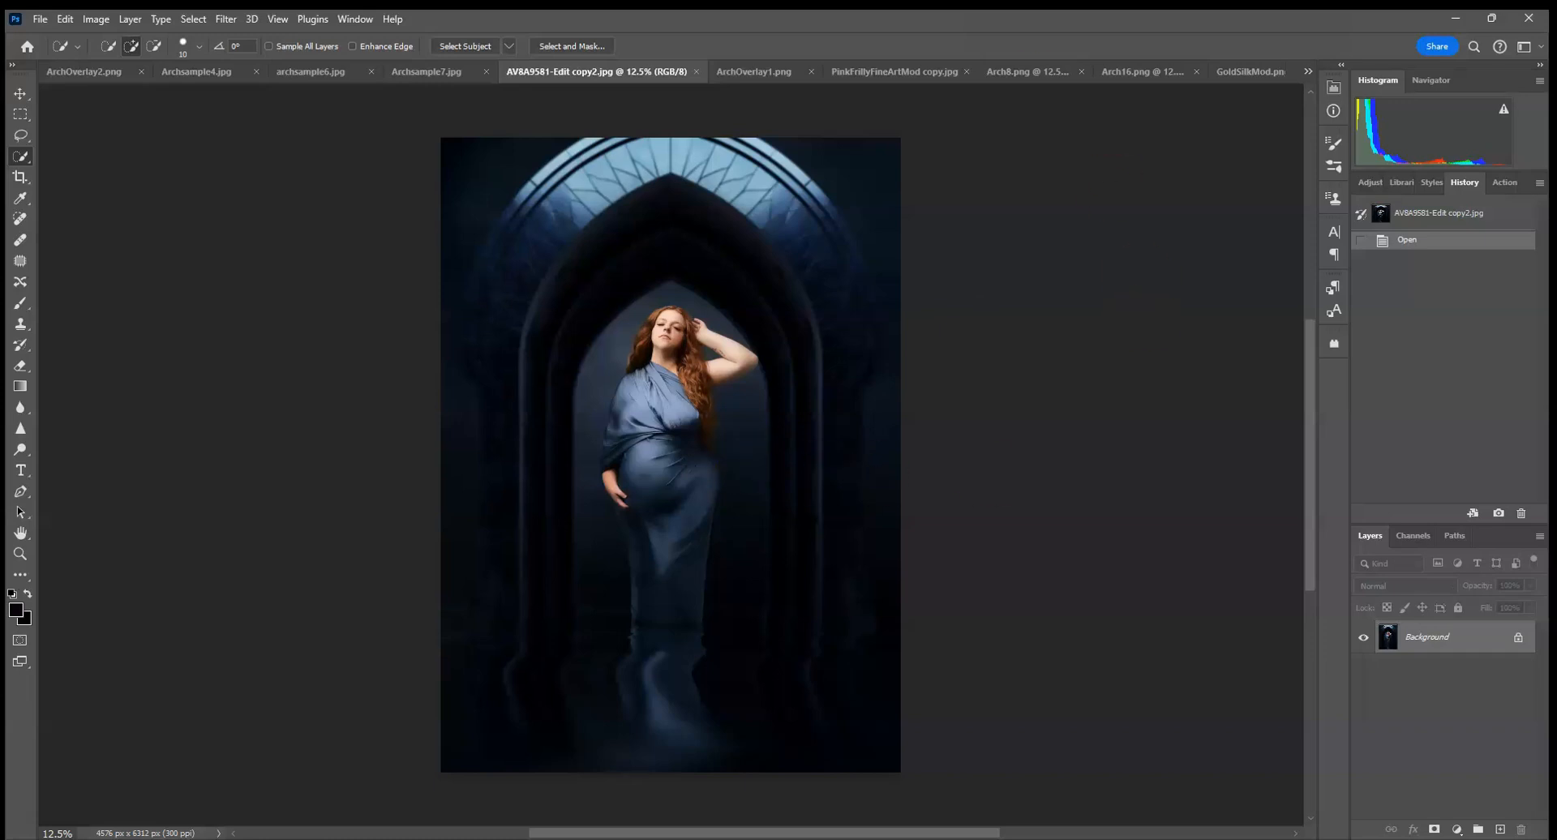
click(767, 72)
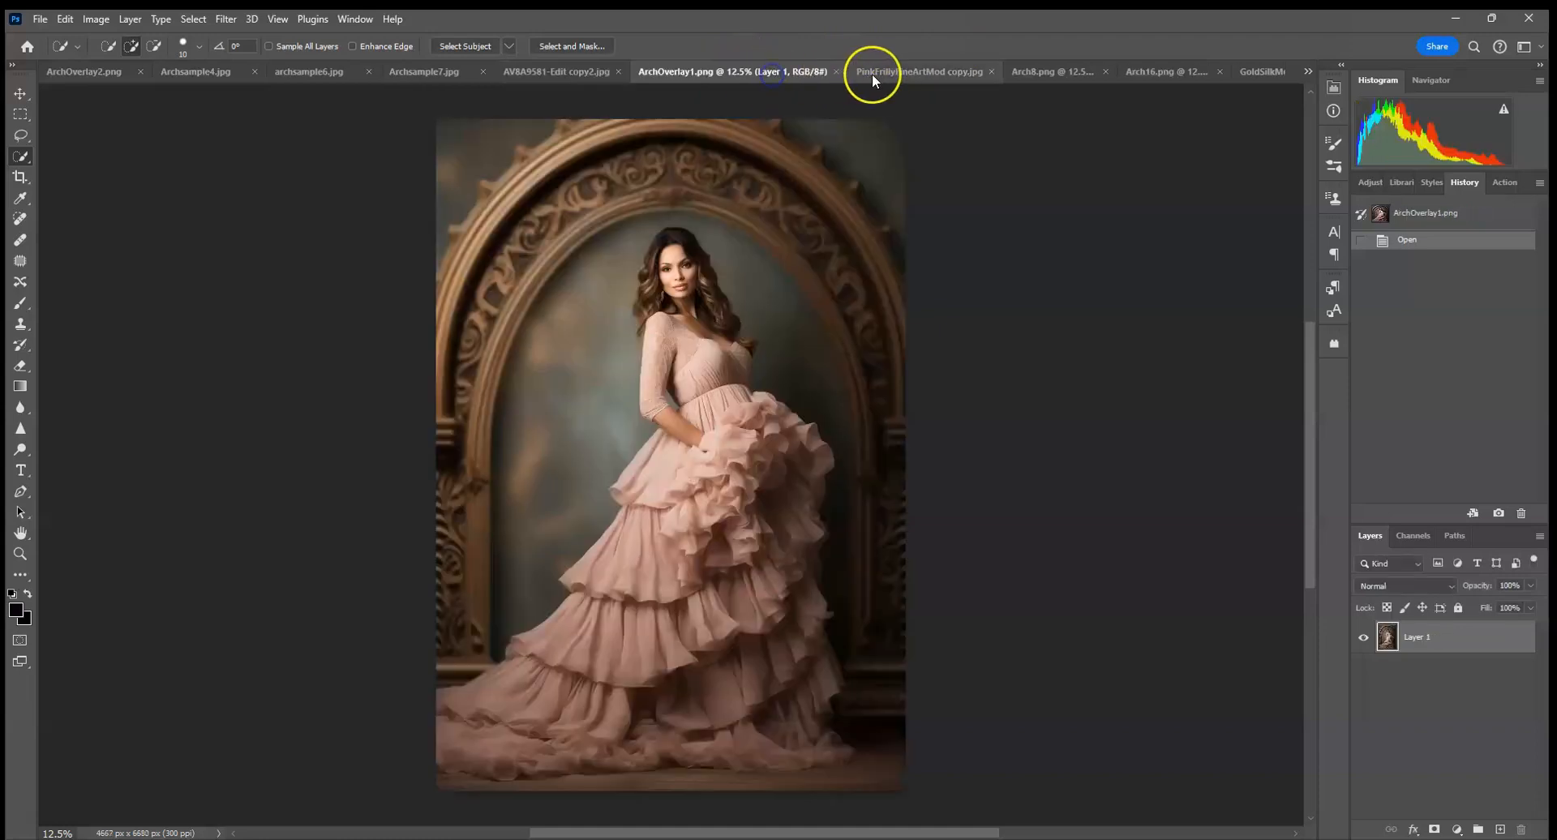
click(883, 73)
click(677, 69)
click(885, 75)
Inspect the Arch8.png and Arch16.png overlays and the GoldSilkMod.png and PinkFrillyFineArtMod portraits, finishing on Arch8.png.
click(1005, 69)
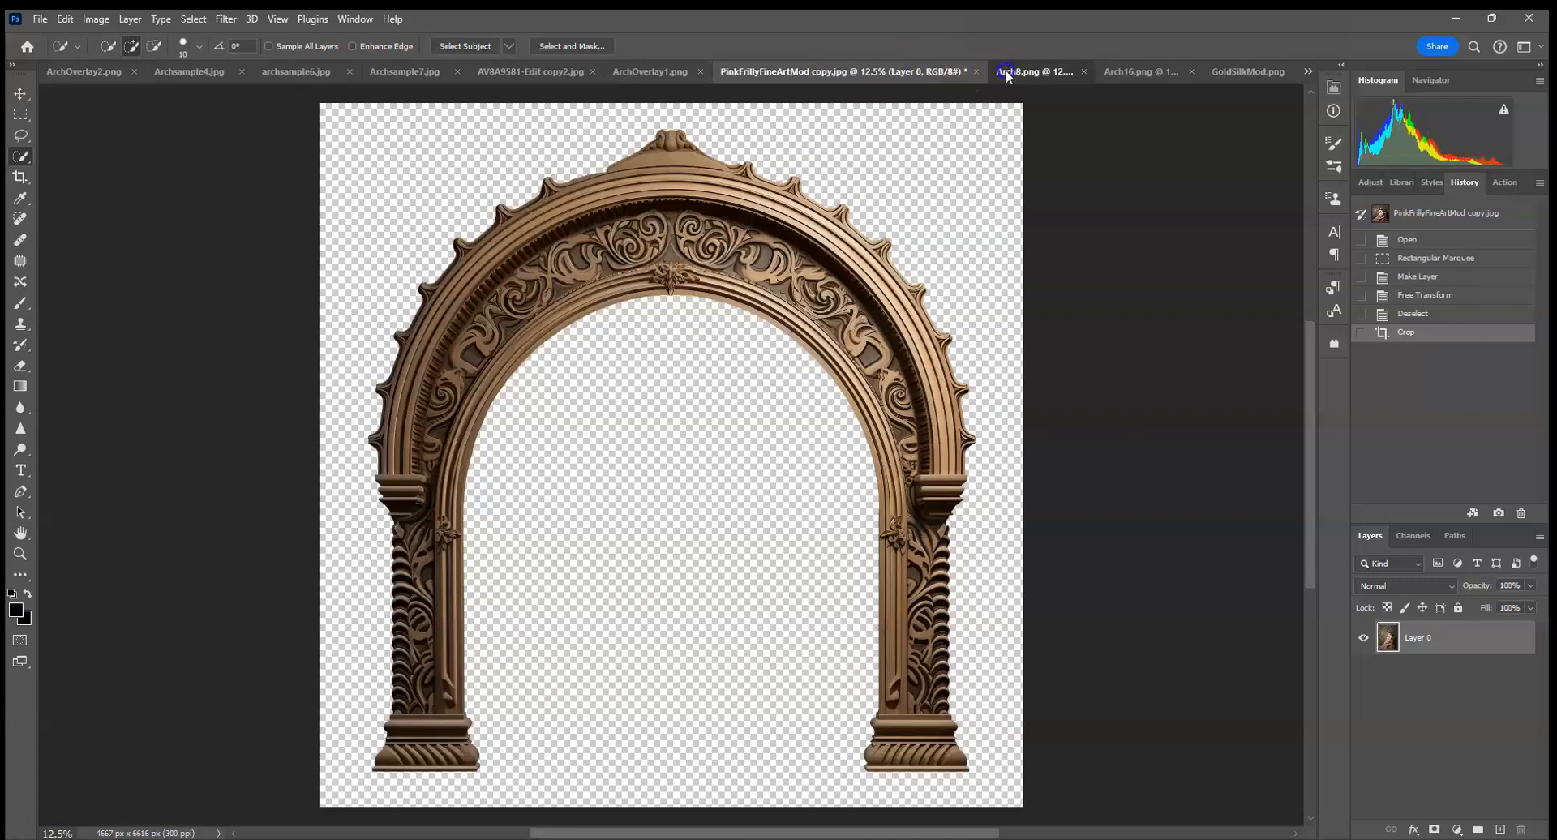
click(1114, 75)
click(1246, 75)
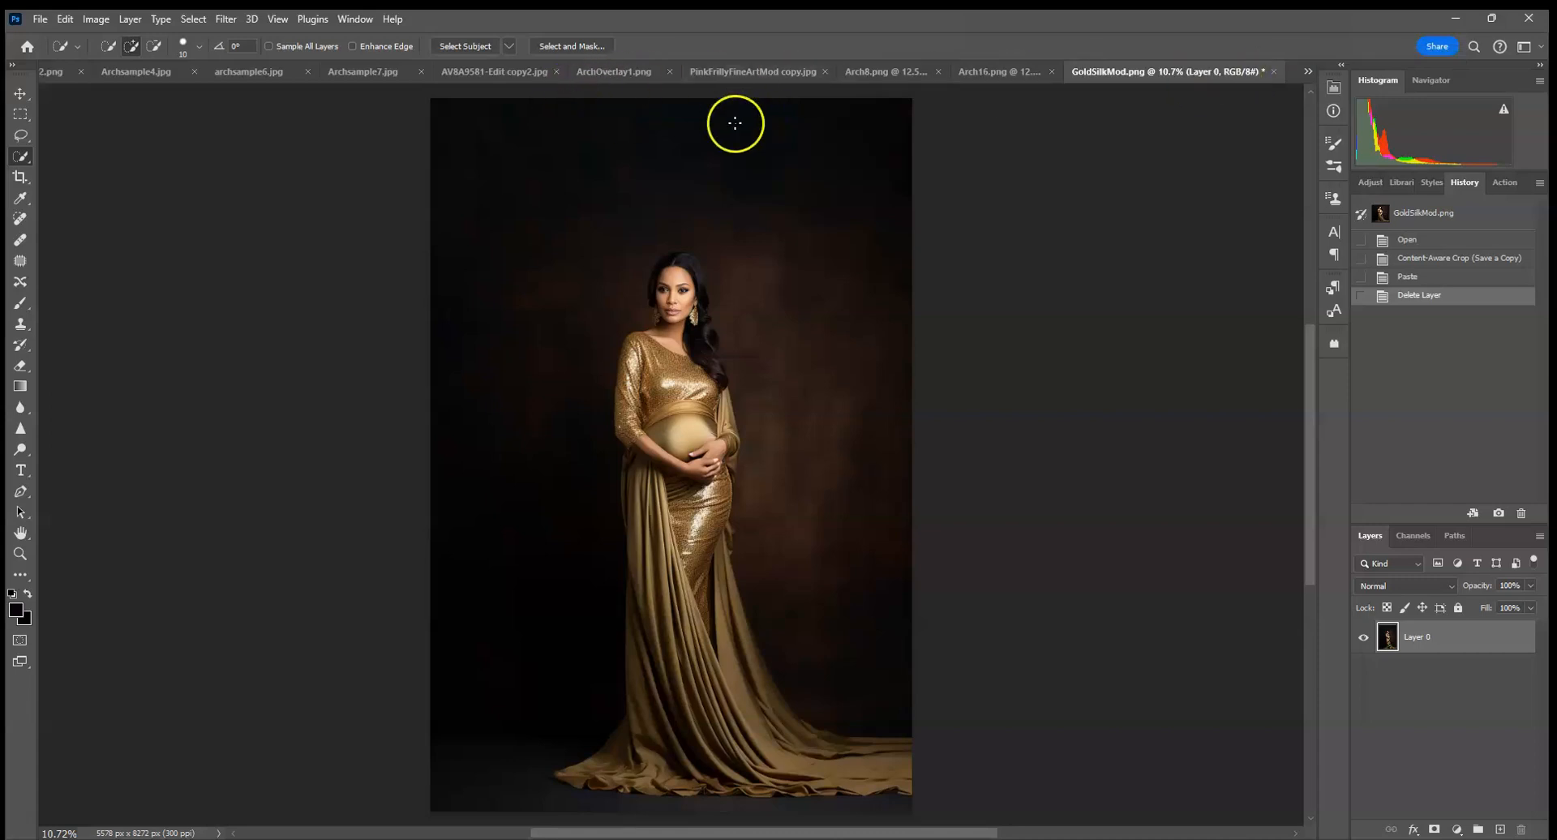
click(756, 76)
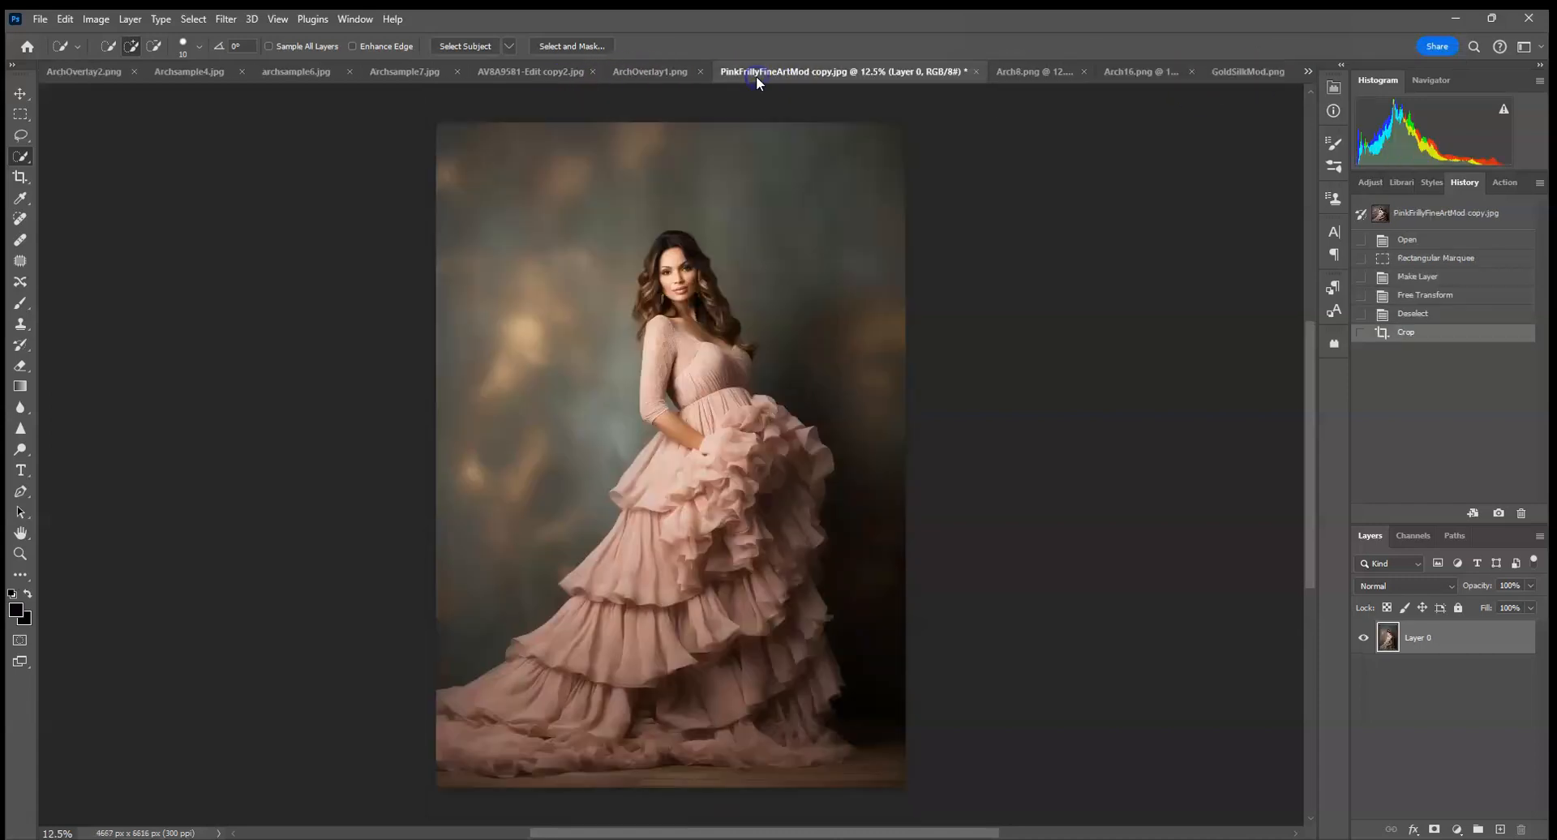
click(1012, 76)
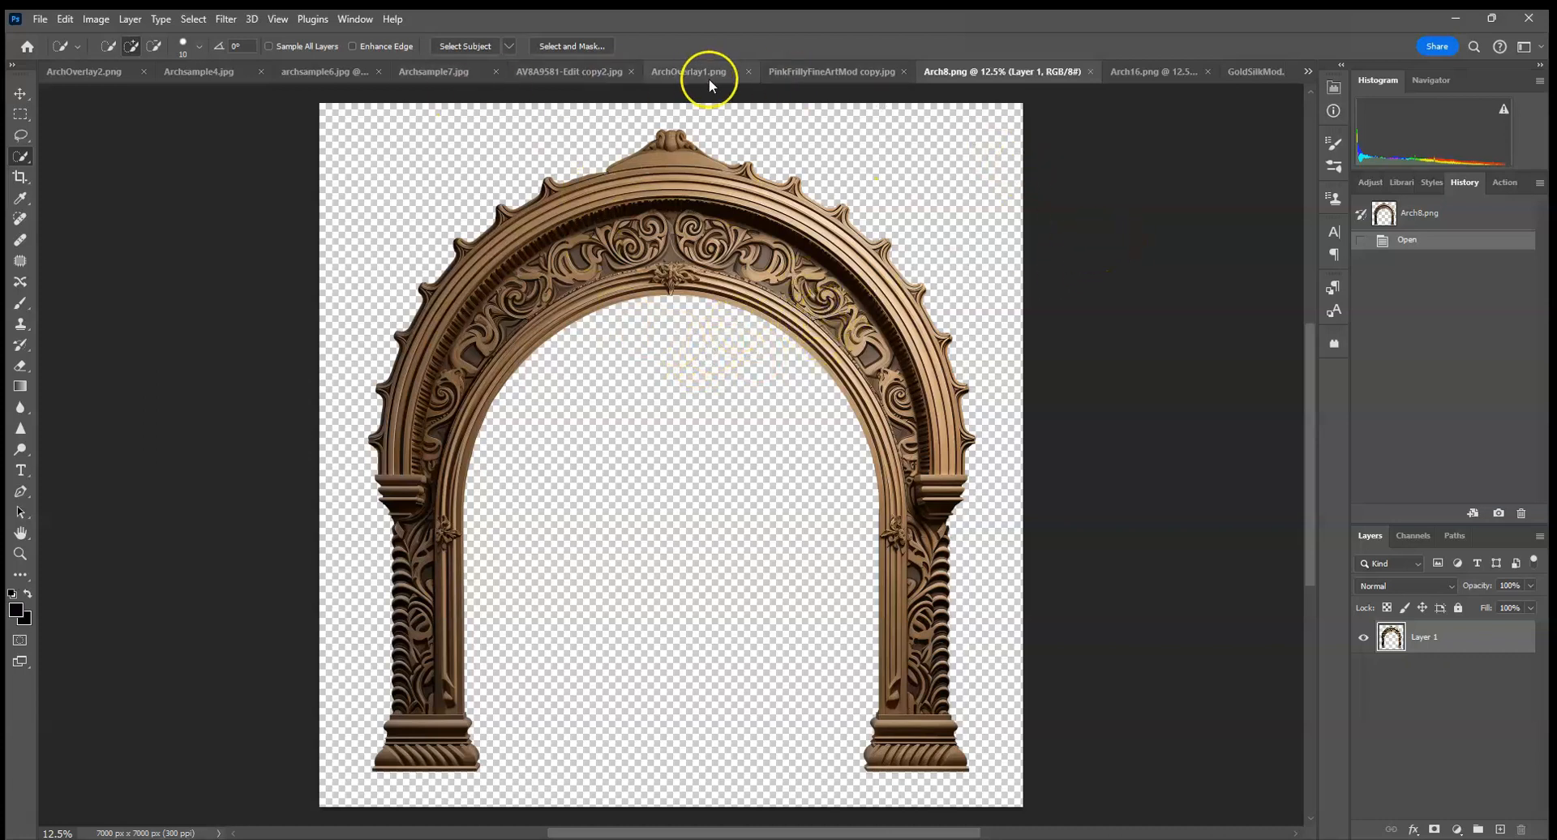
Try a Hue/Saturation adjustment on the arch with hue -49 and saturation -32, and delete the adjustment layer.
click(1366, 182)
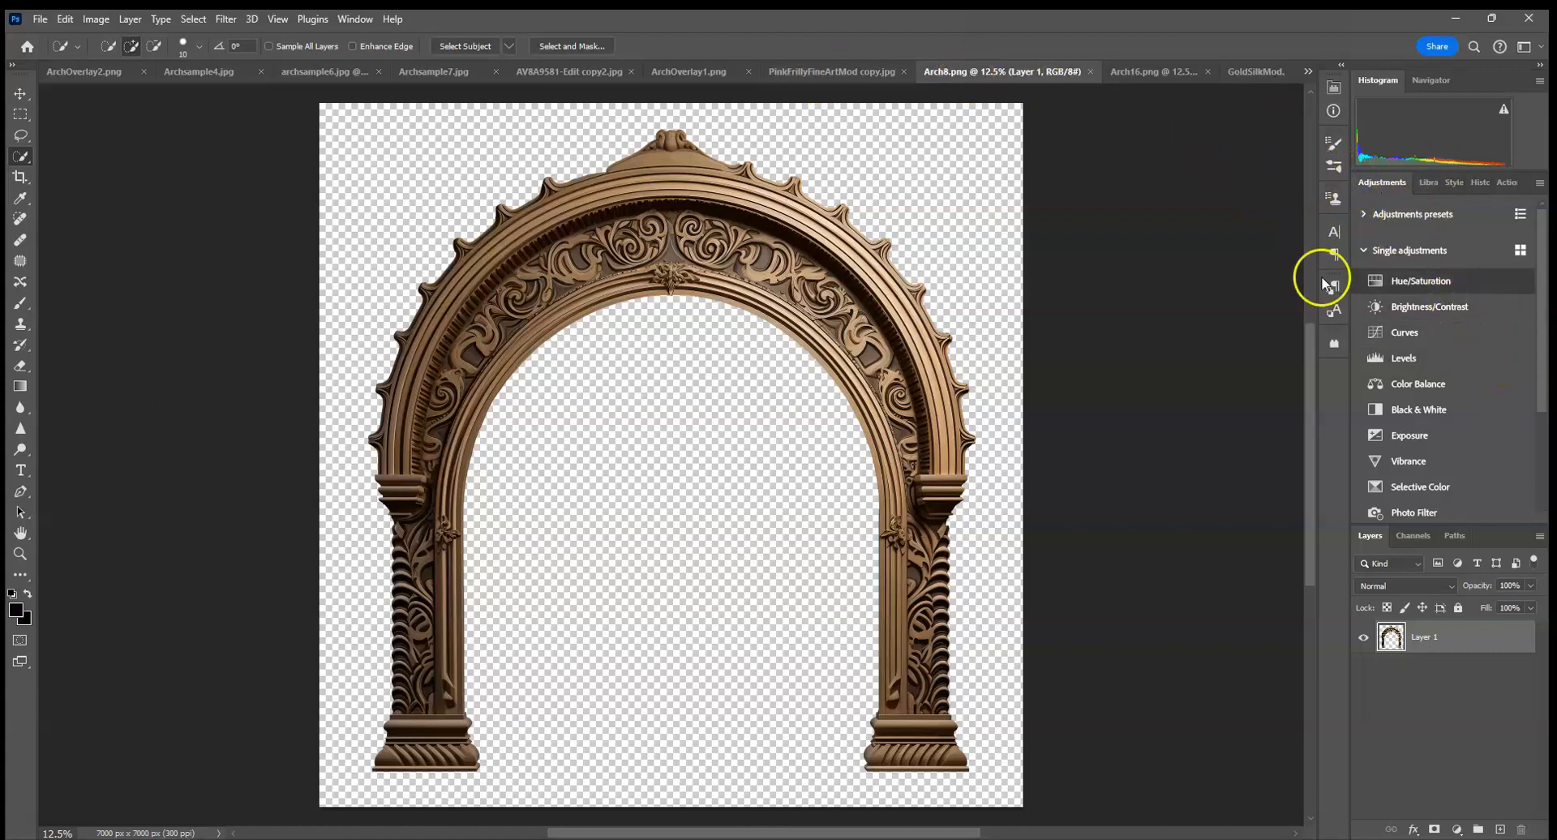
click(1421, 280)
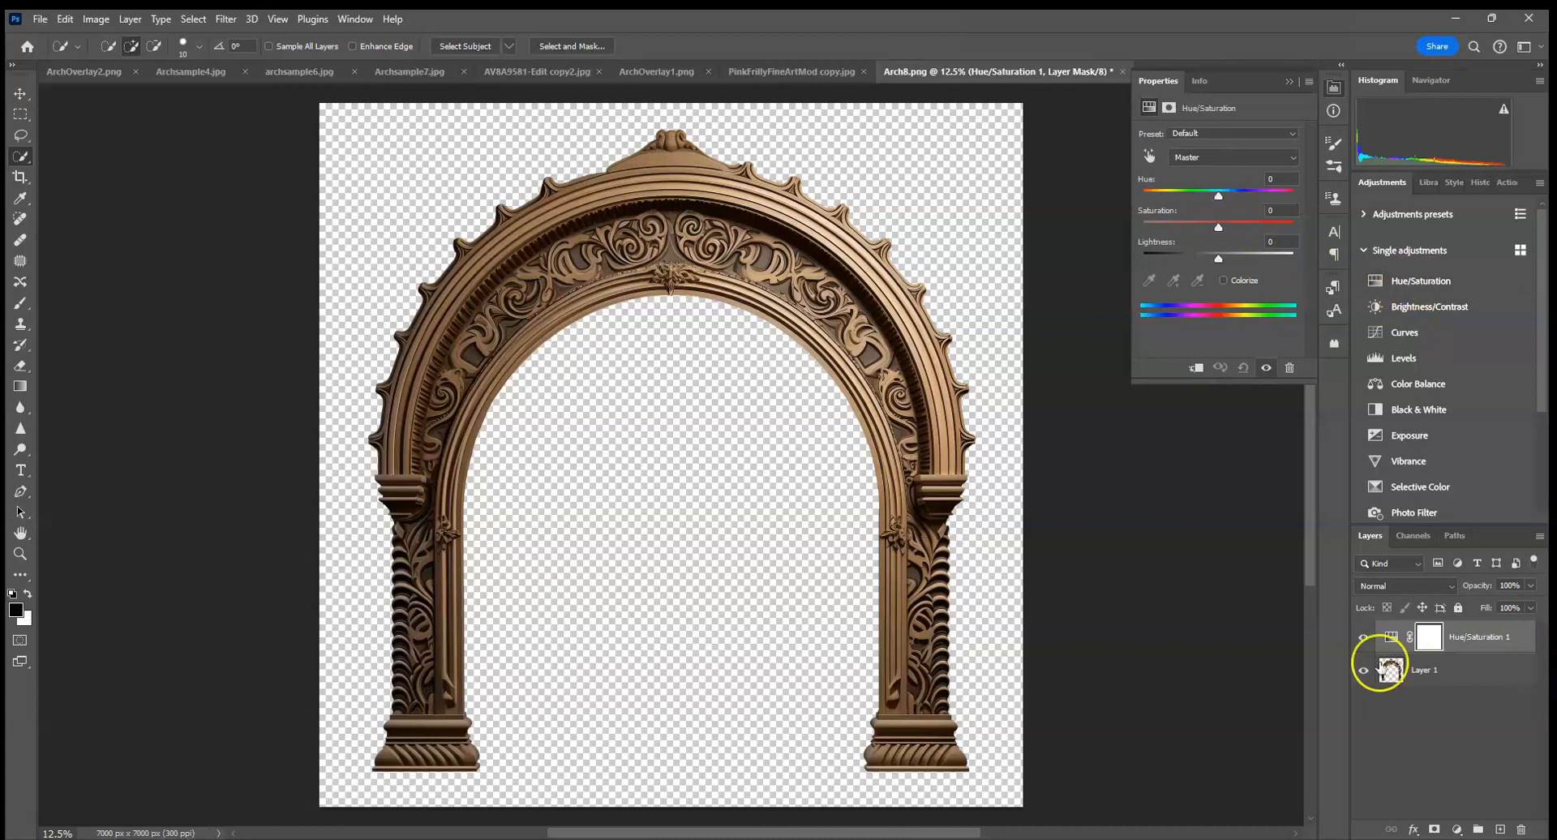
mouse_move(1218, 196)
mouse_down()
mouse_move(1273, 196)
mouse_move(1170, 191)
mouse_move(1189, 193)
mouse_up()
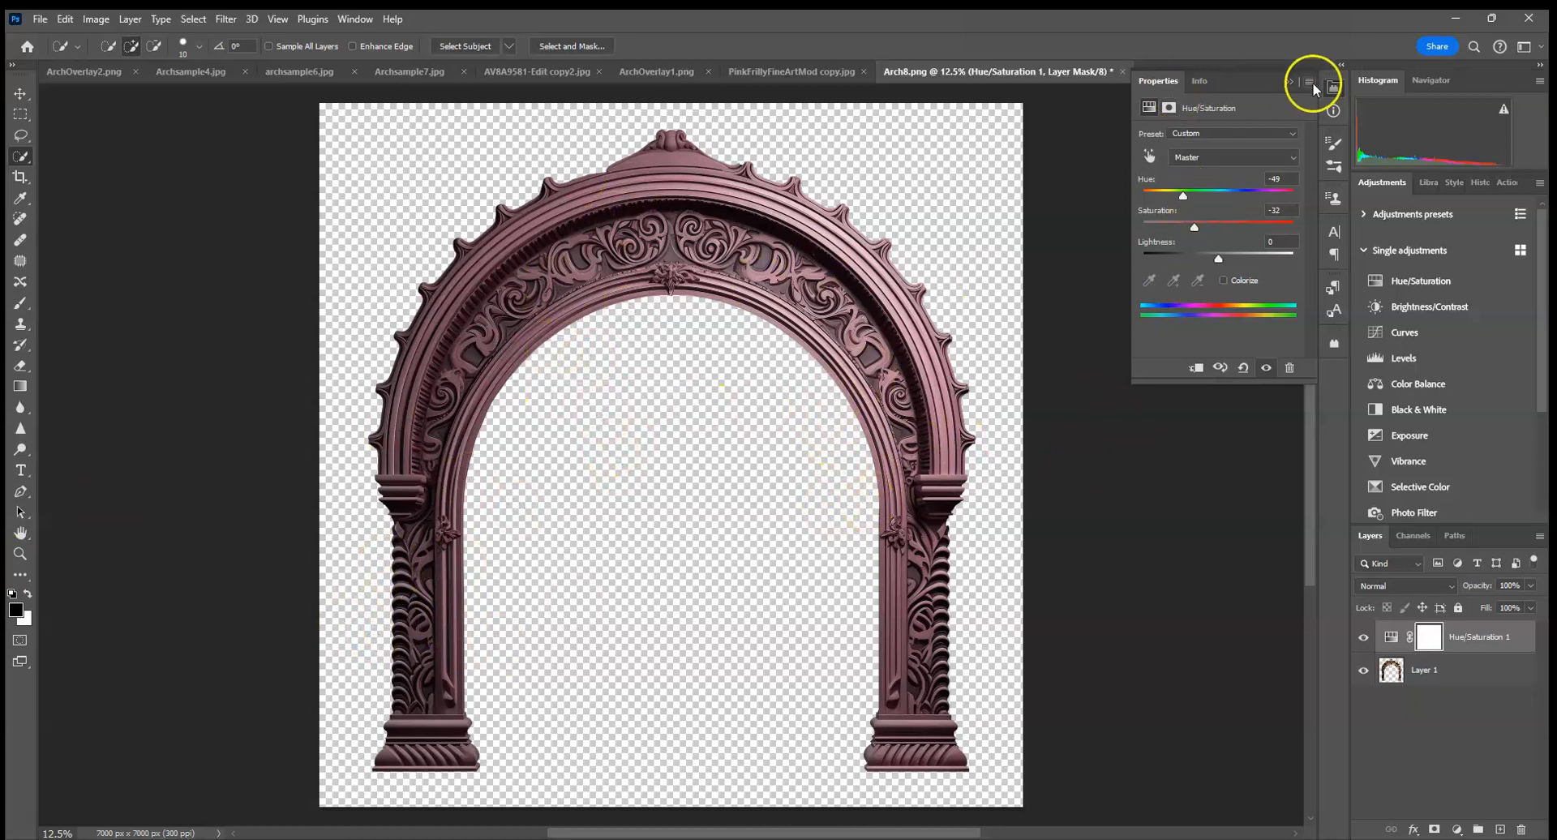
click(1291, 81)
drag(1512, 645, 1520, 830)
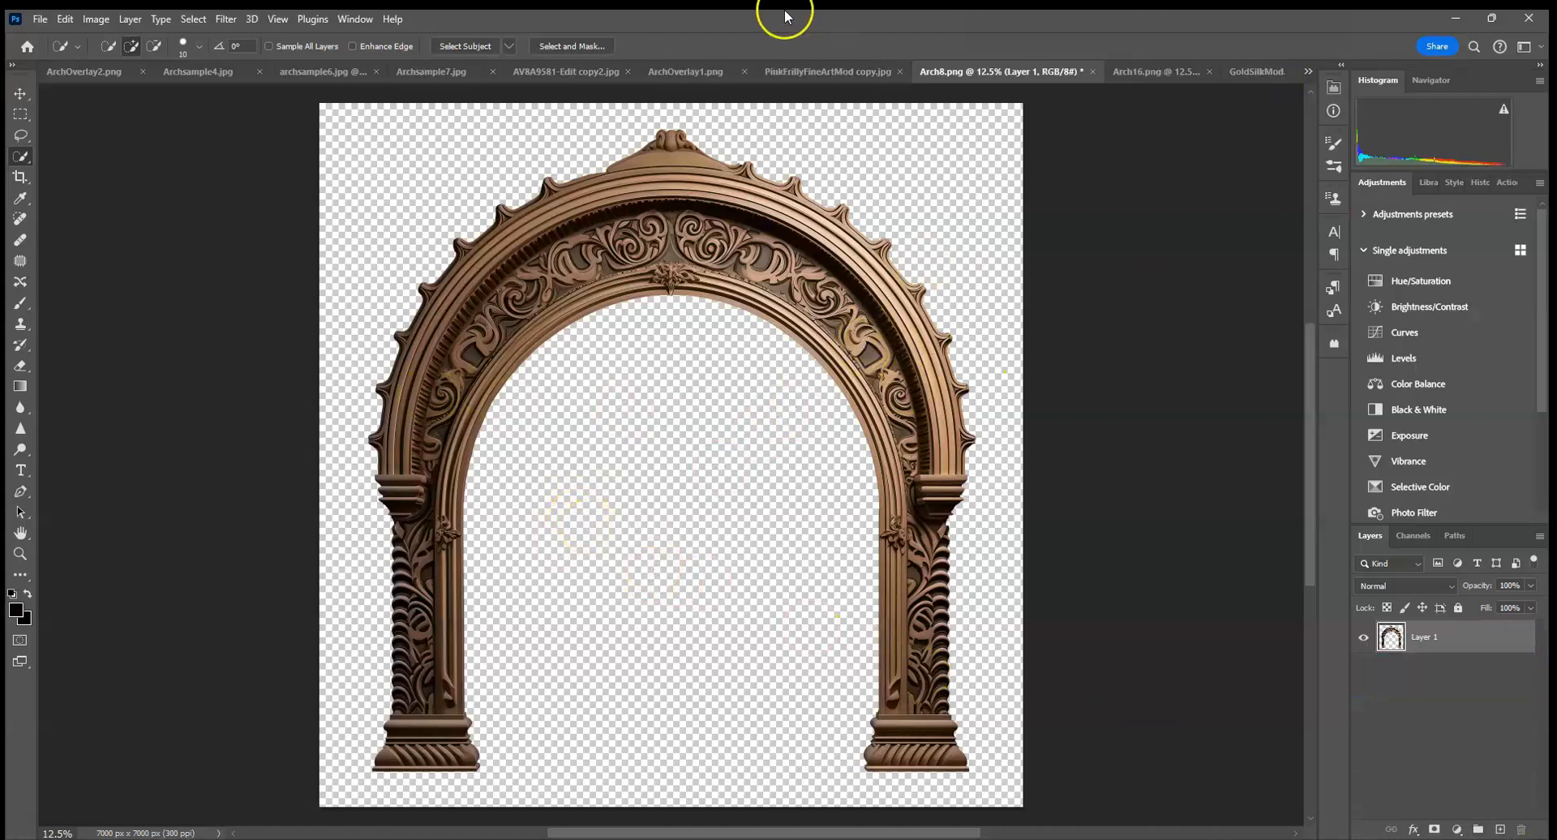
Select the entire Arch8.png canvas and copy the arch.
click(193, 19)
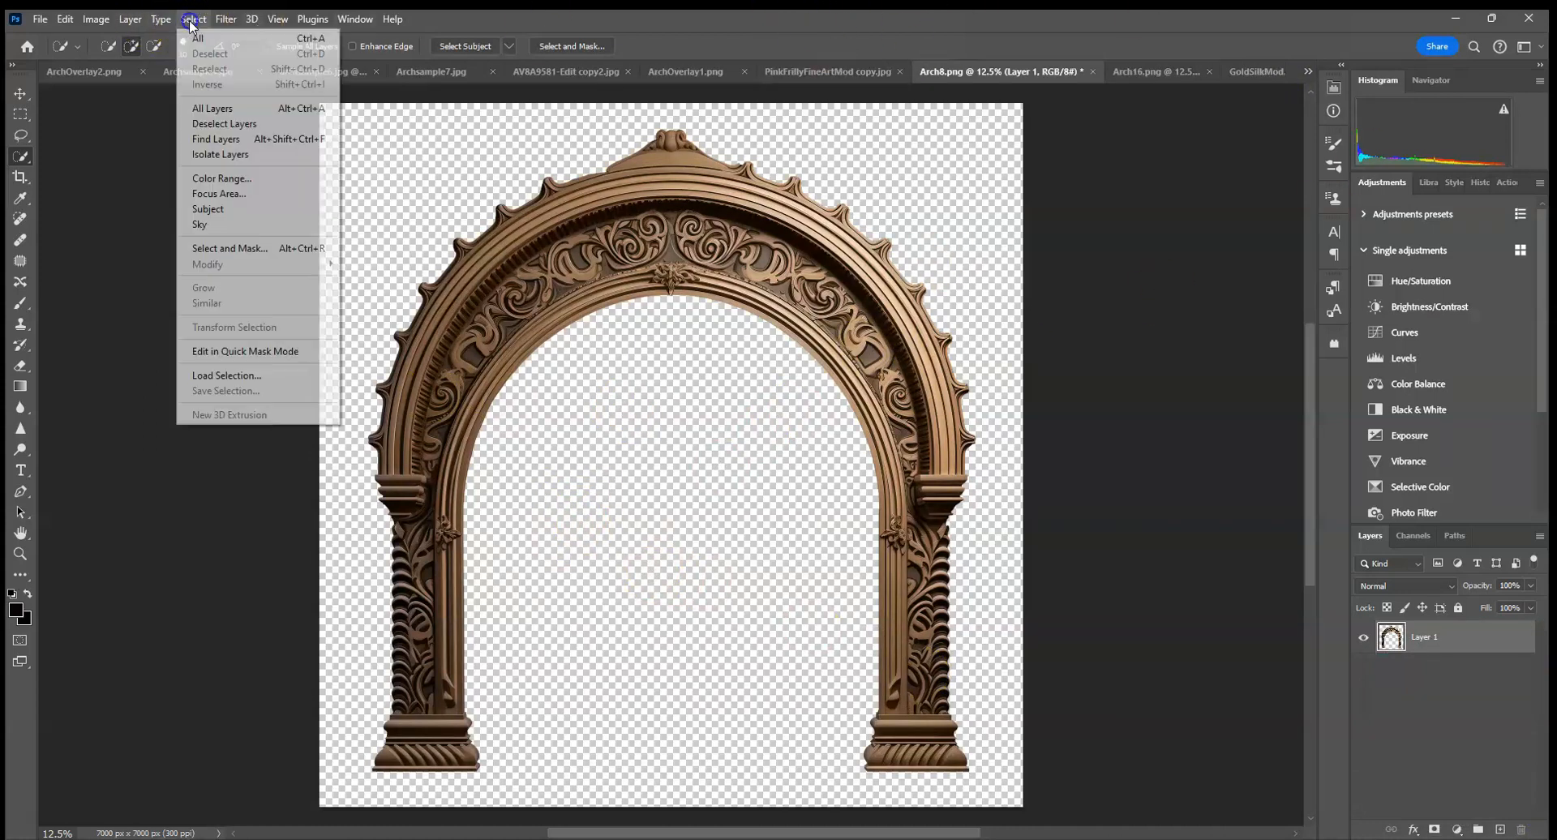
click(195, 40)
click(65, 18)
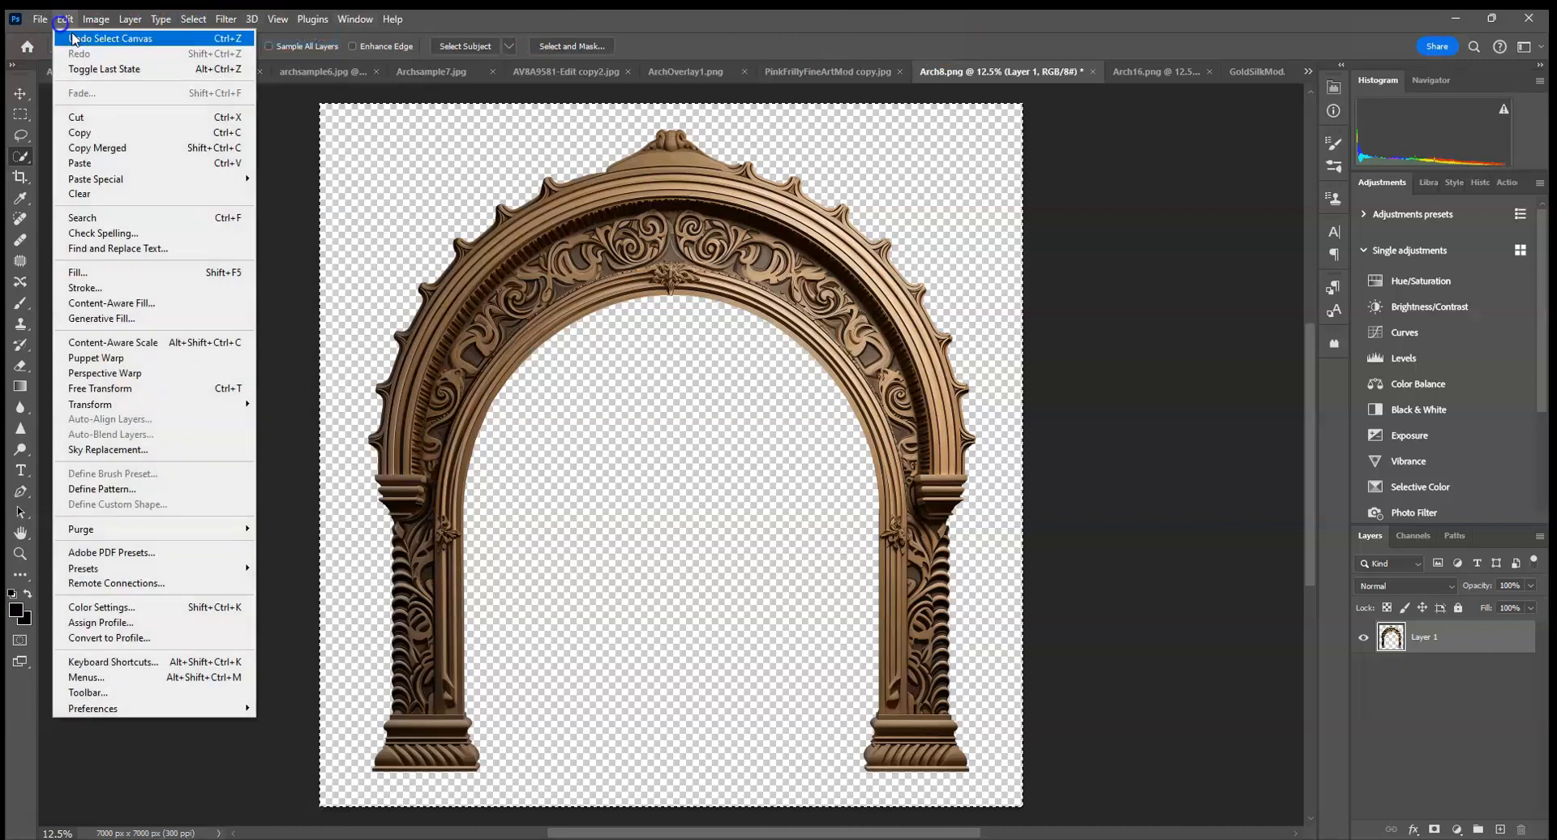
click(108, 133)
Paste the arch into PinkFrillyFineArtMod copy.jpg as a layer above the portrait and activate the Move tool.
click(833, 73)
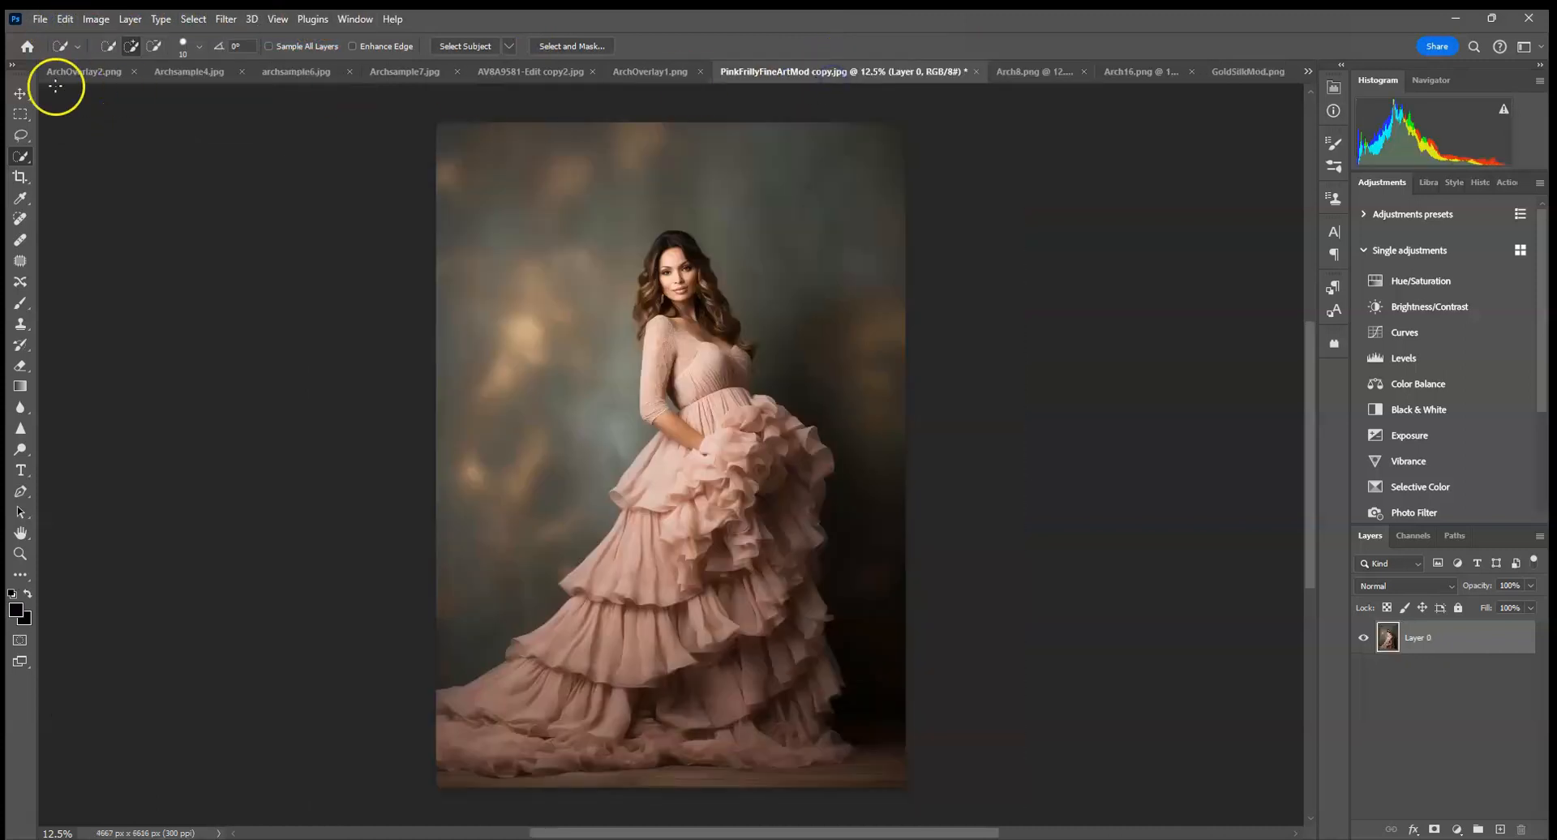
click(65, 19)
click(108, 154)
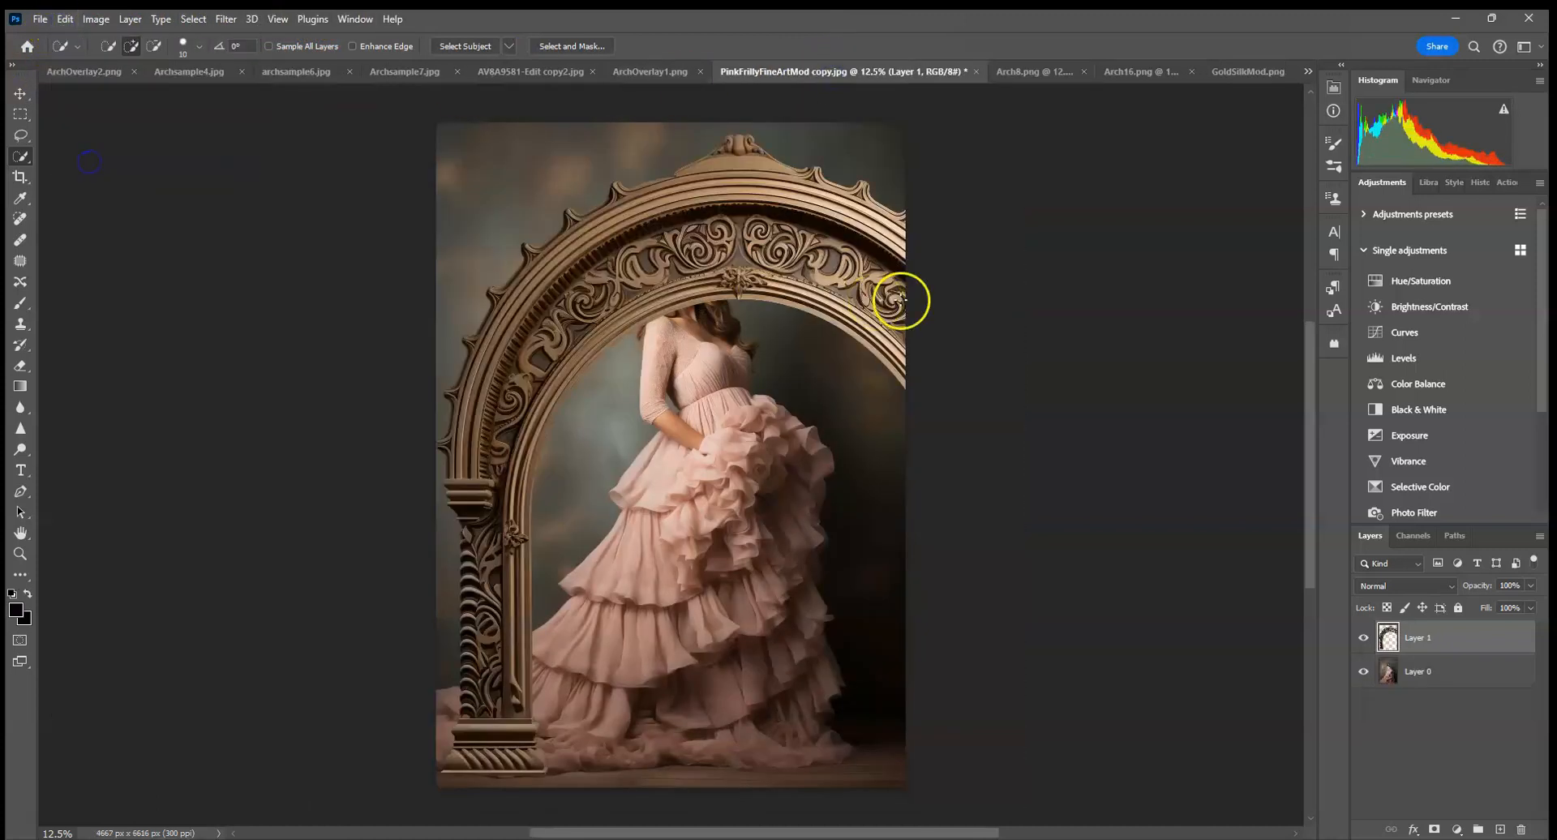
click(19, 94)
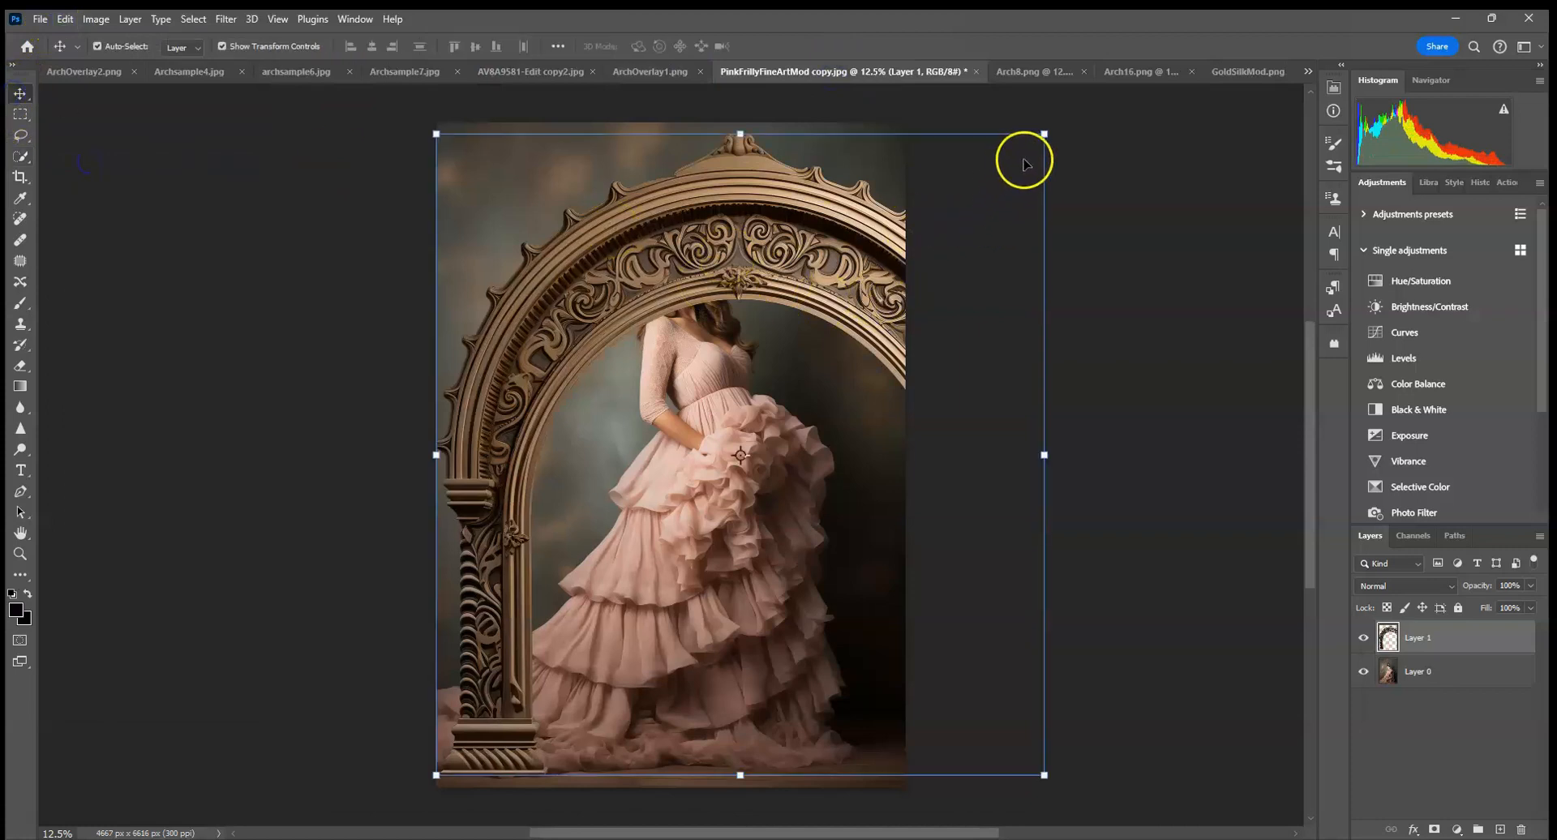
click(1046, 135)
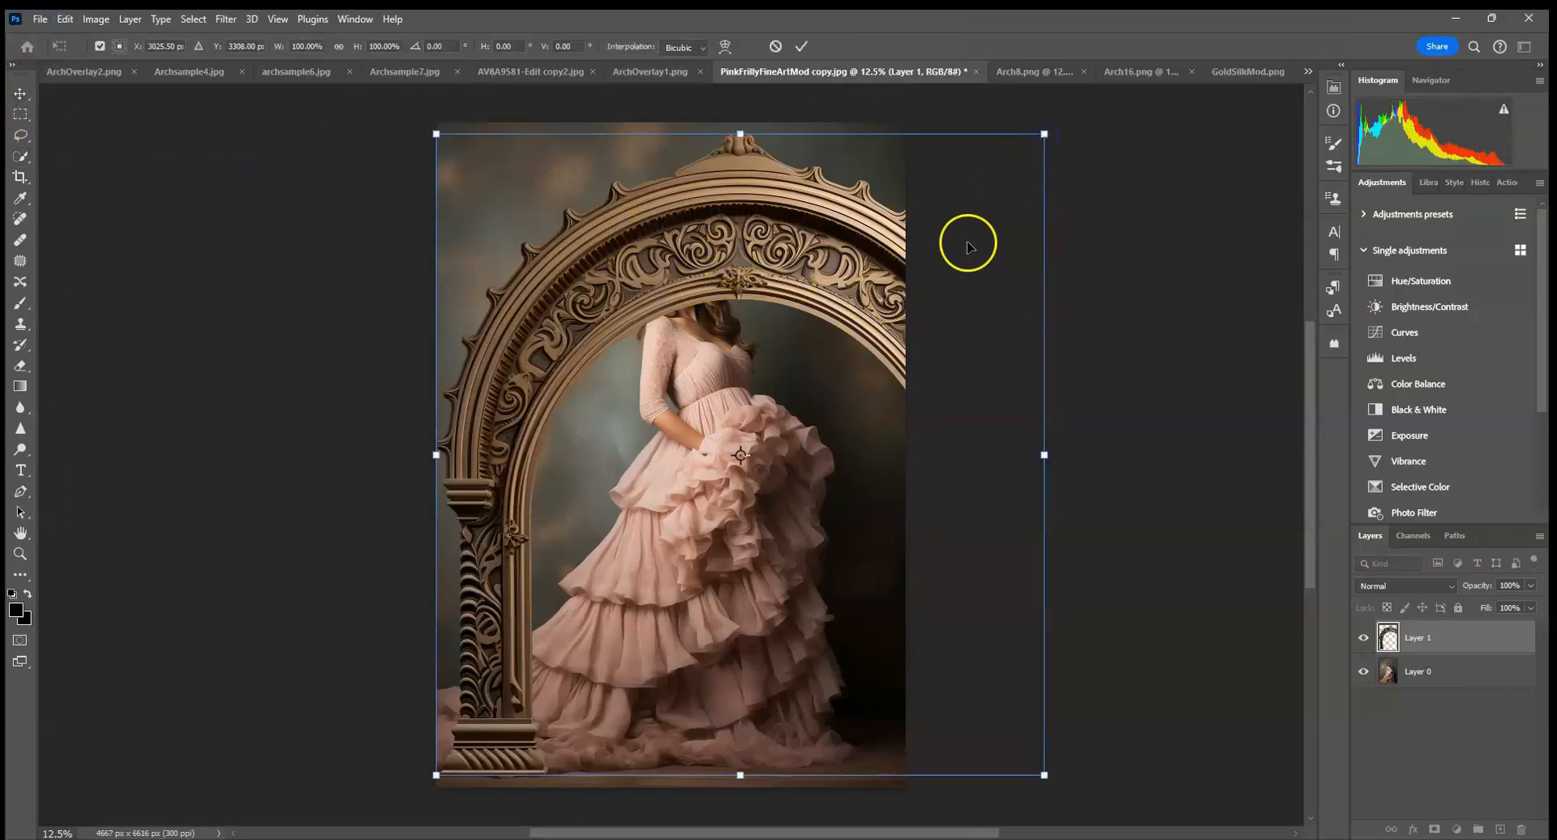
click(1465, 680)
click(40, 19)
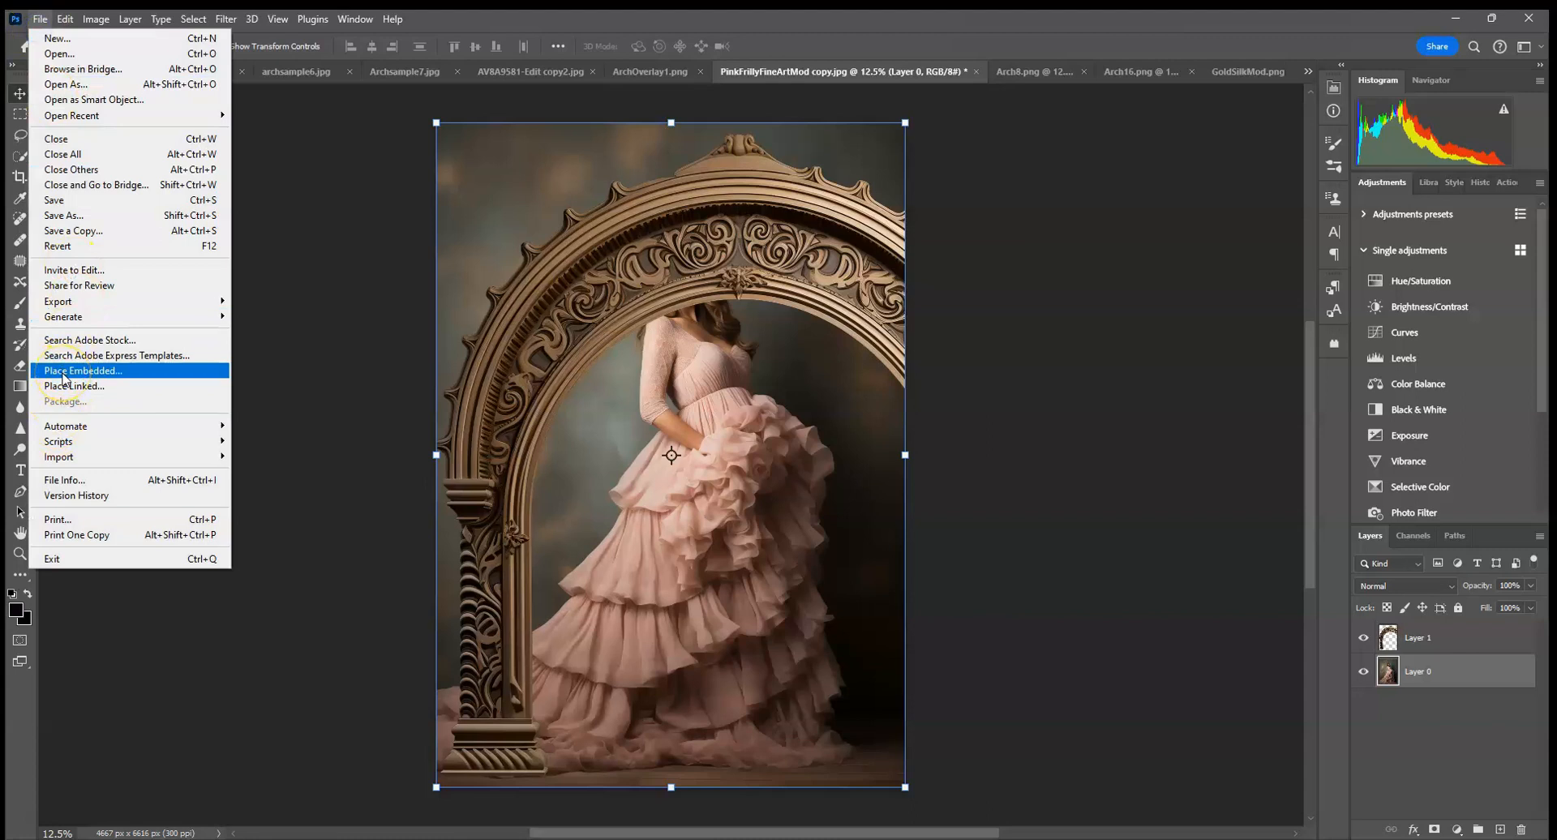
click(1133, 502)
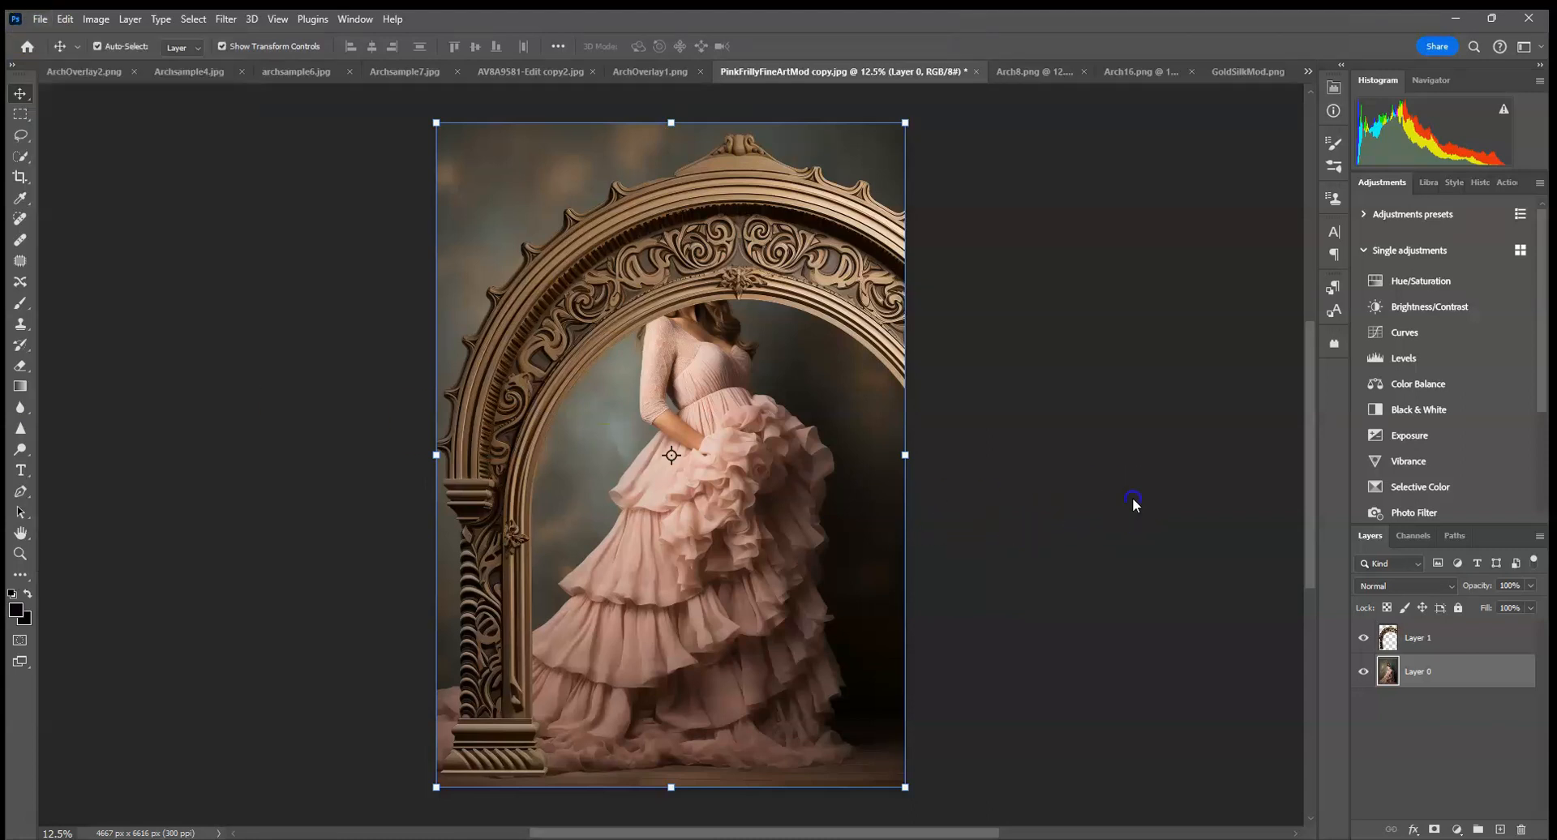
Convert the pasted arch layer, Layer 1, to a Smart Object.
click(1469, 640)
right_click(1470, 638)
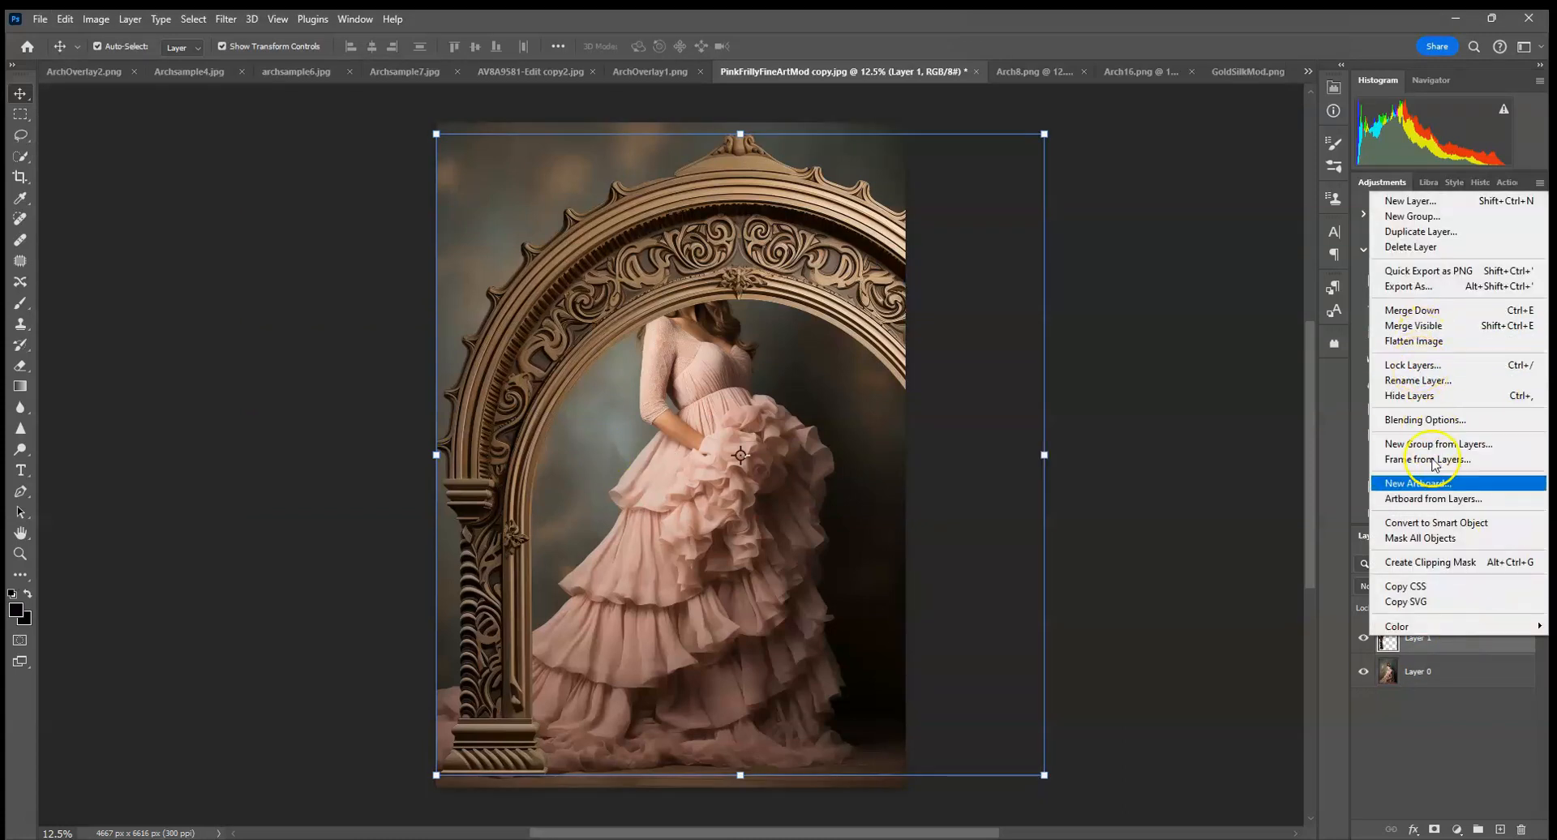
click(1420, 528)
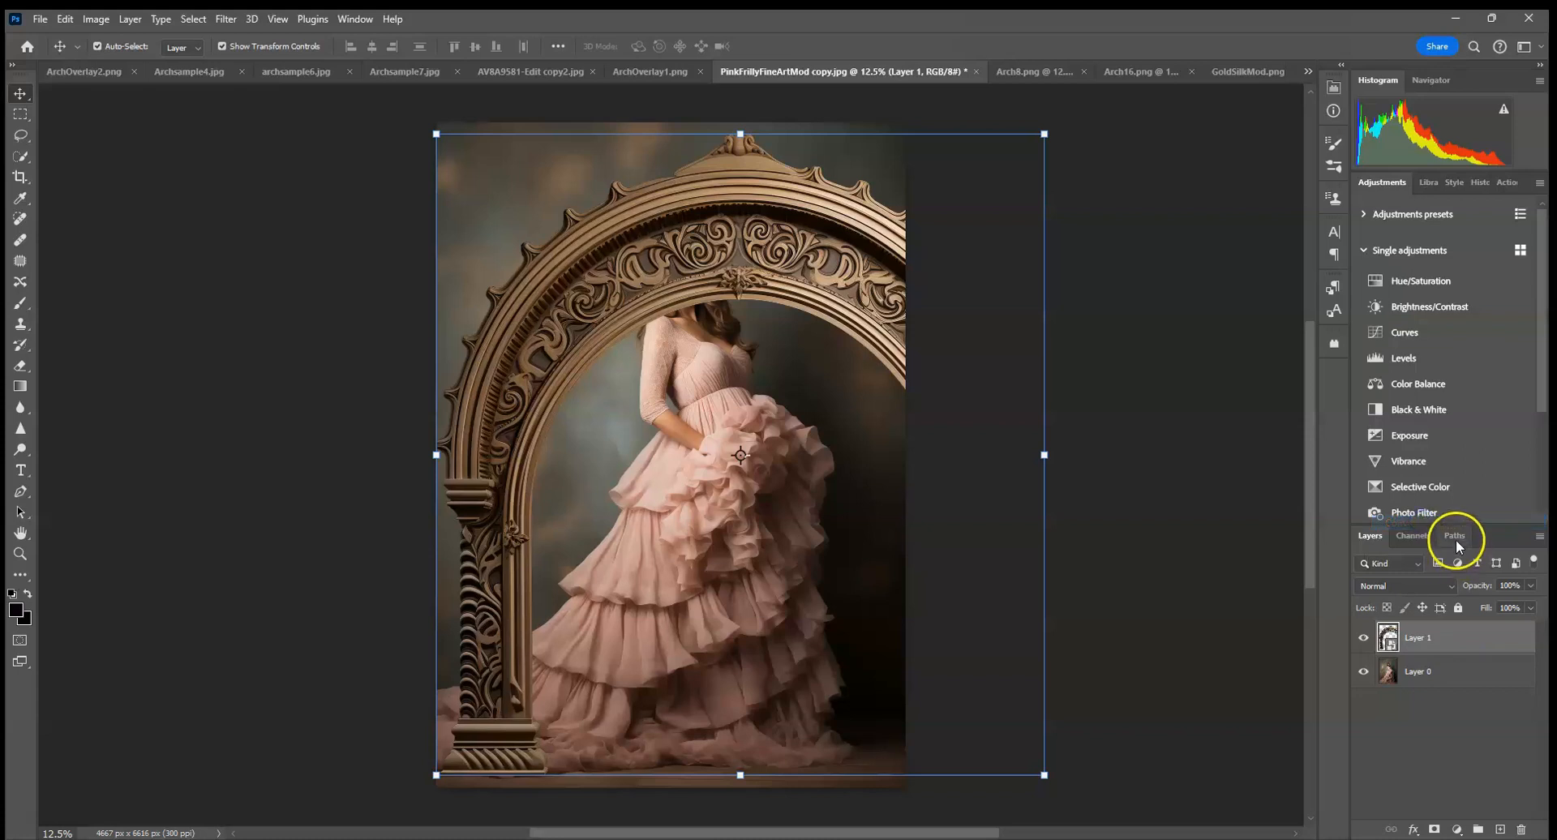
right_click(1453, 634)
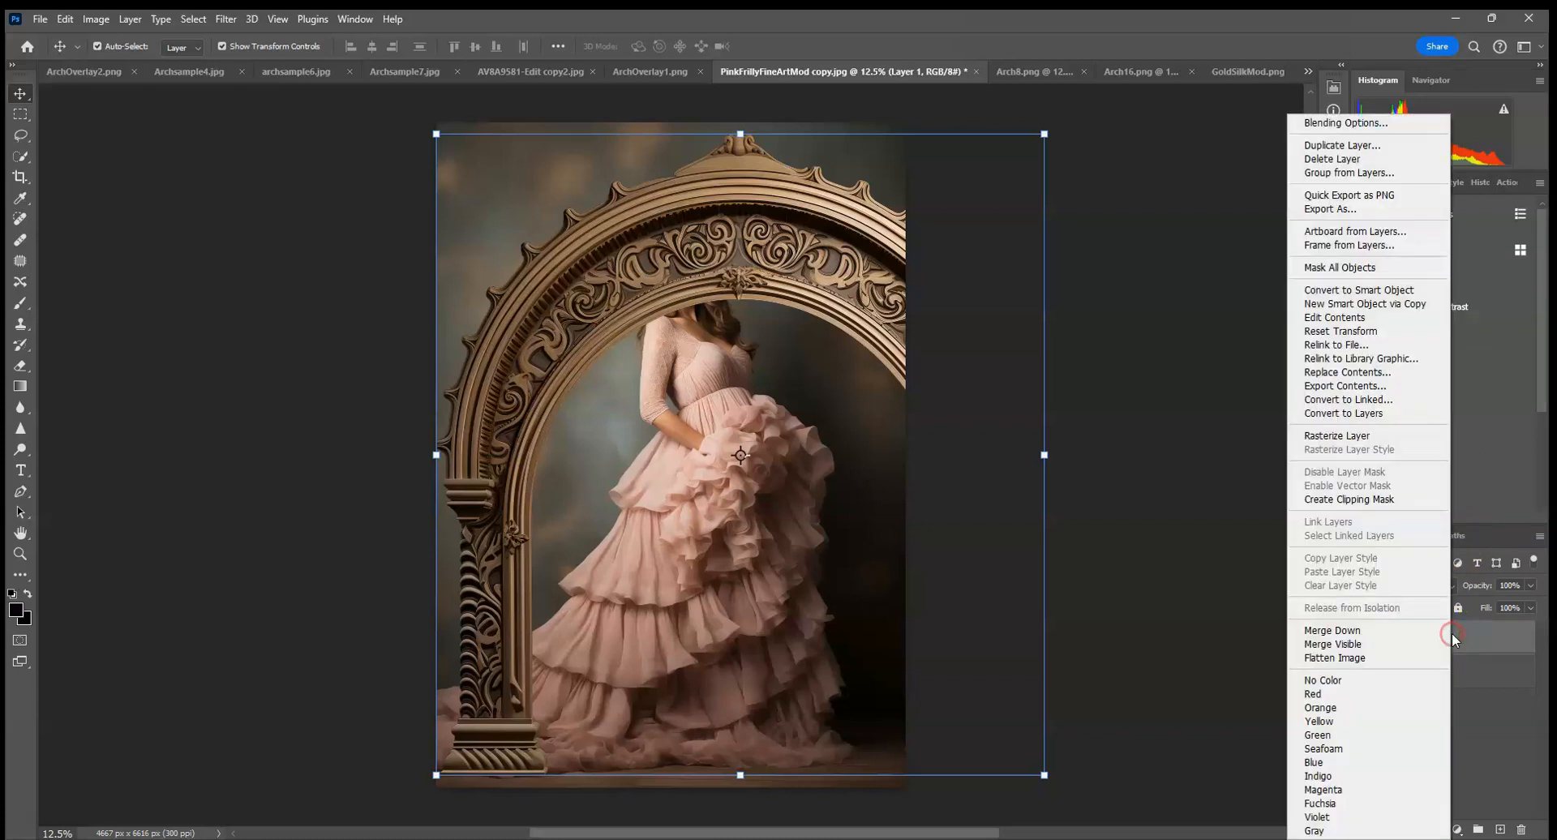
click(1345, 373)
click(1198, 295)
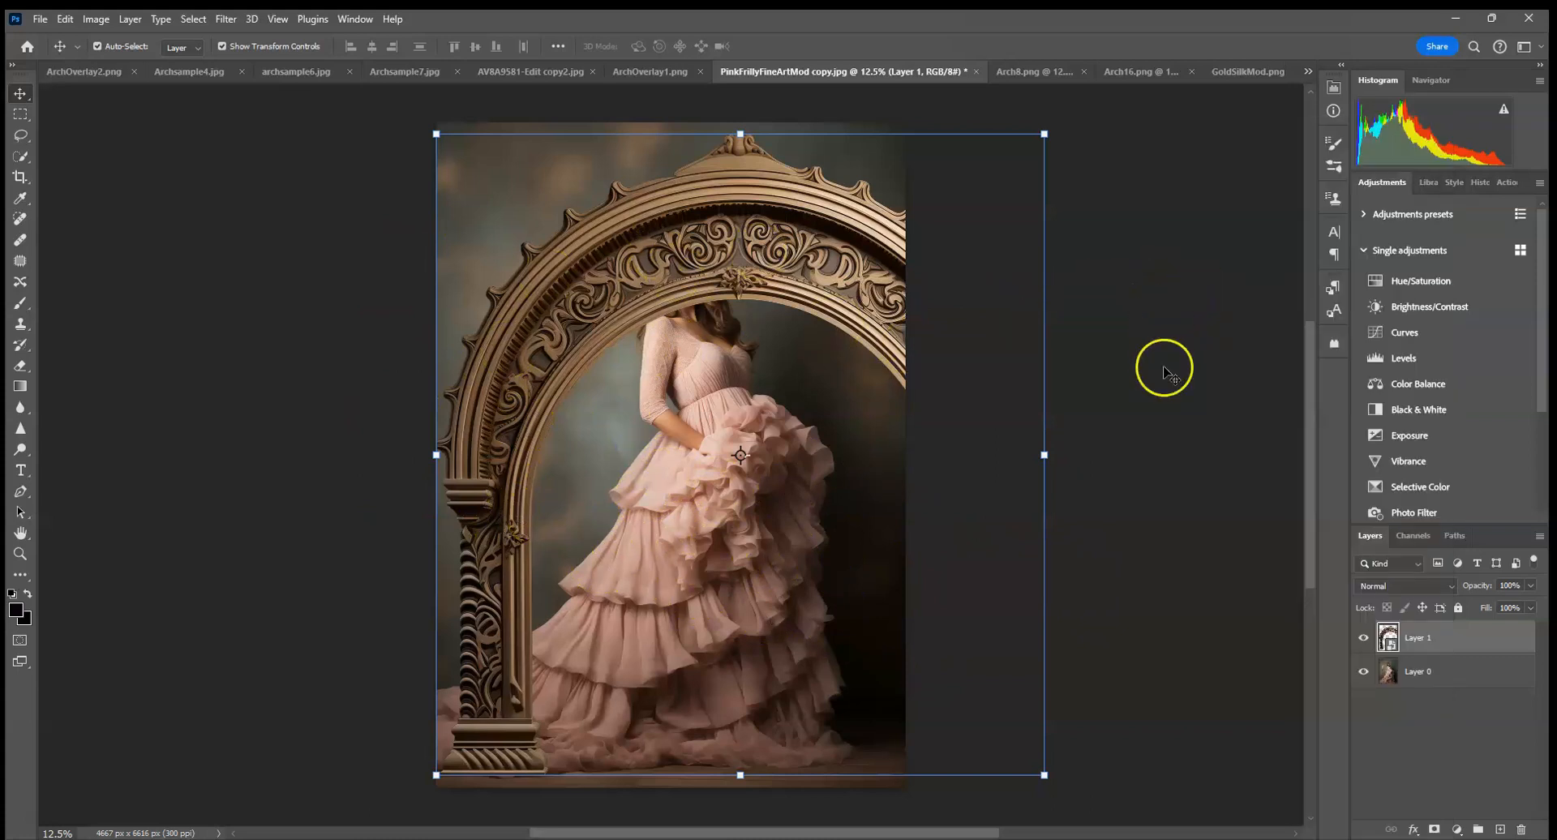
click(1471, 649)
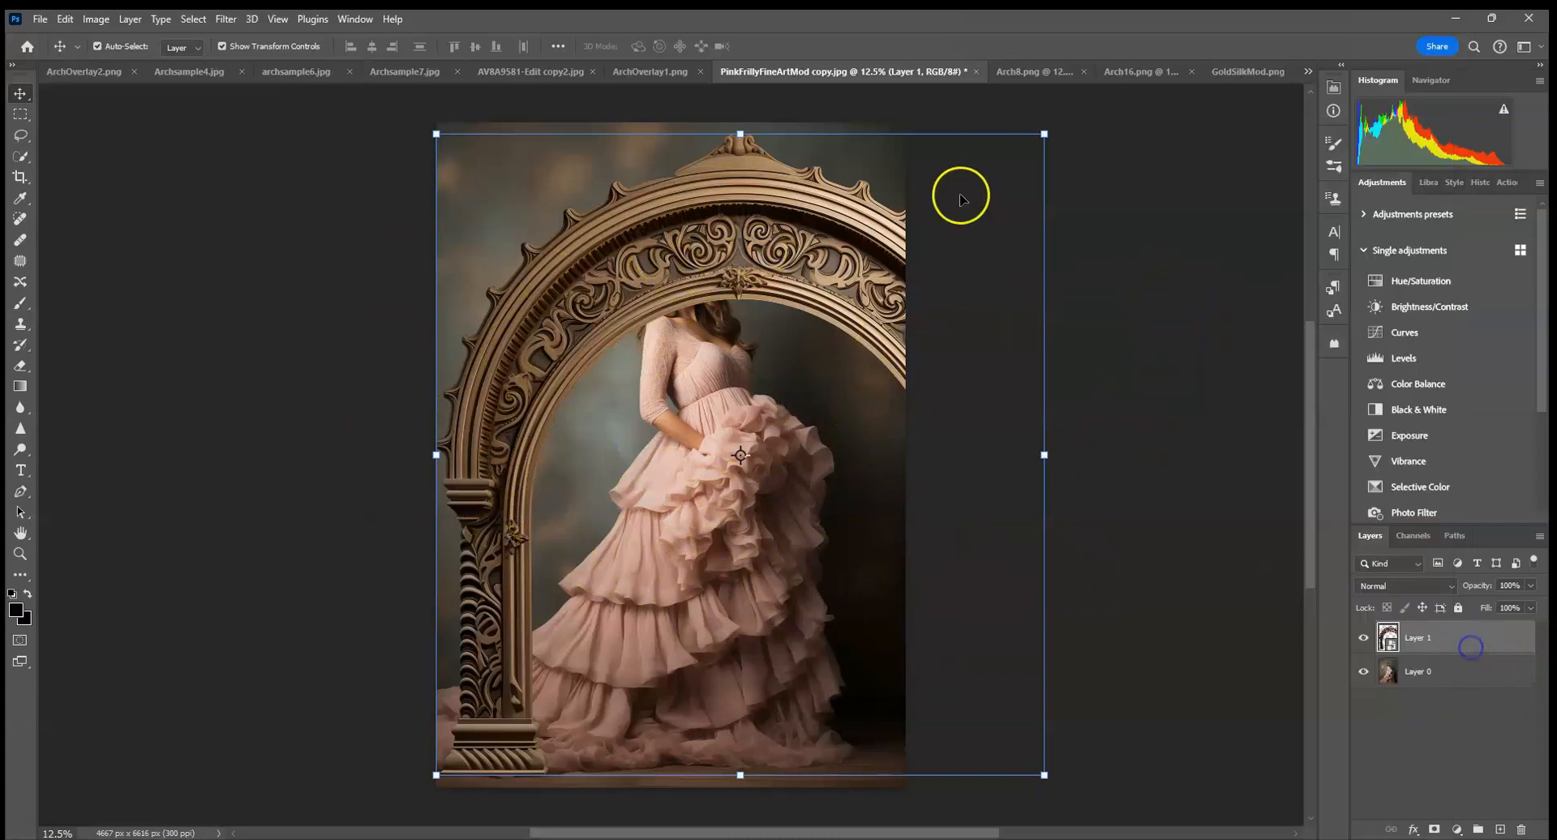
Scale the arch to about 87% width and 99% height, and flip it horizontally.
drag(1044, 134, 965, 267)
scroll(966, 267, down, 3)
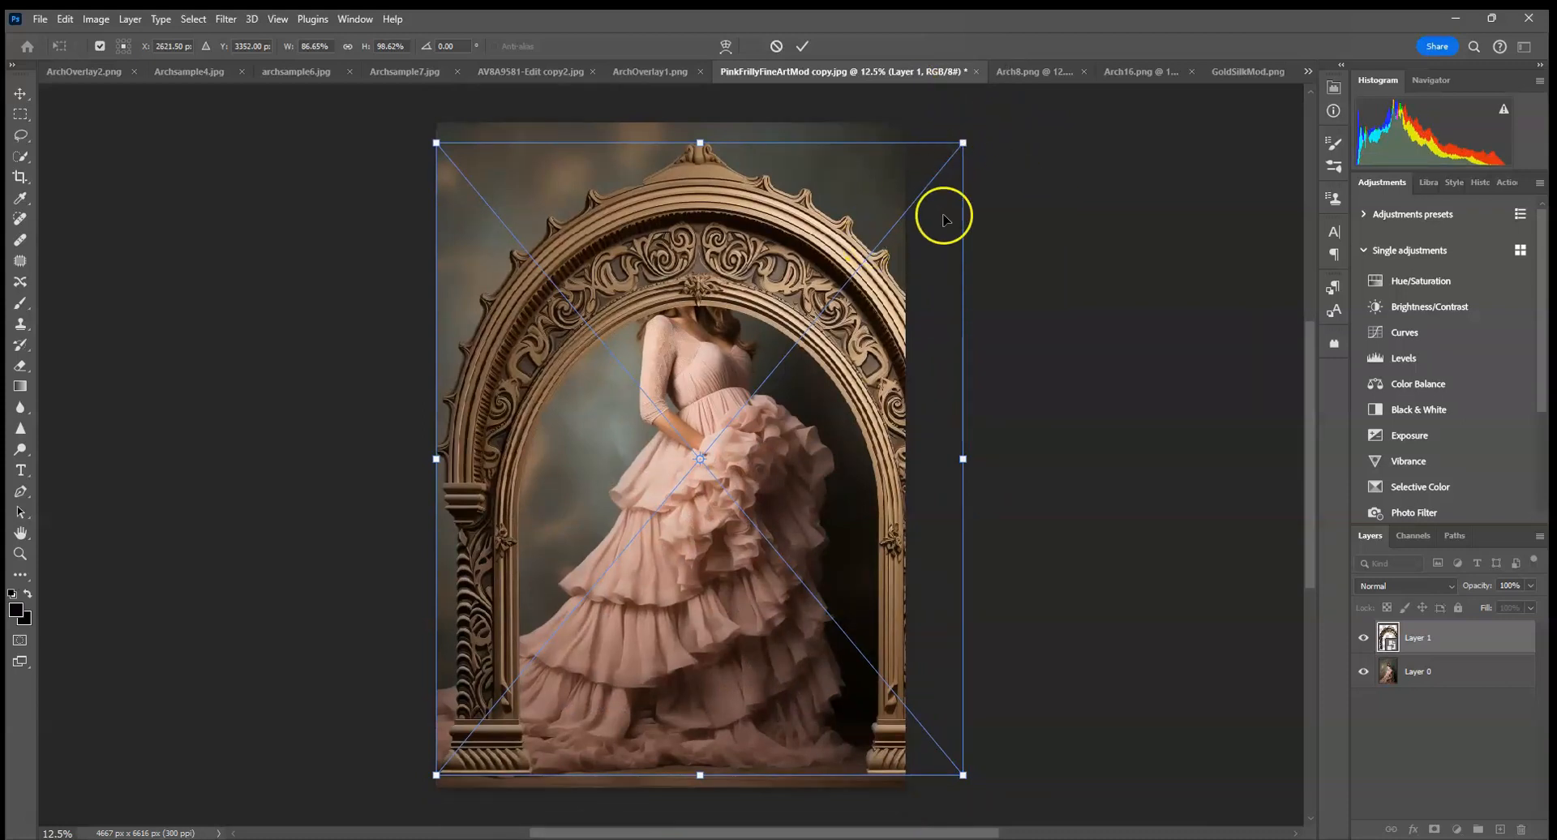
right_click(774, 275)
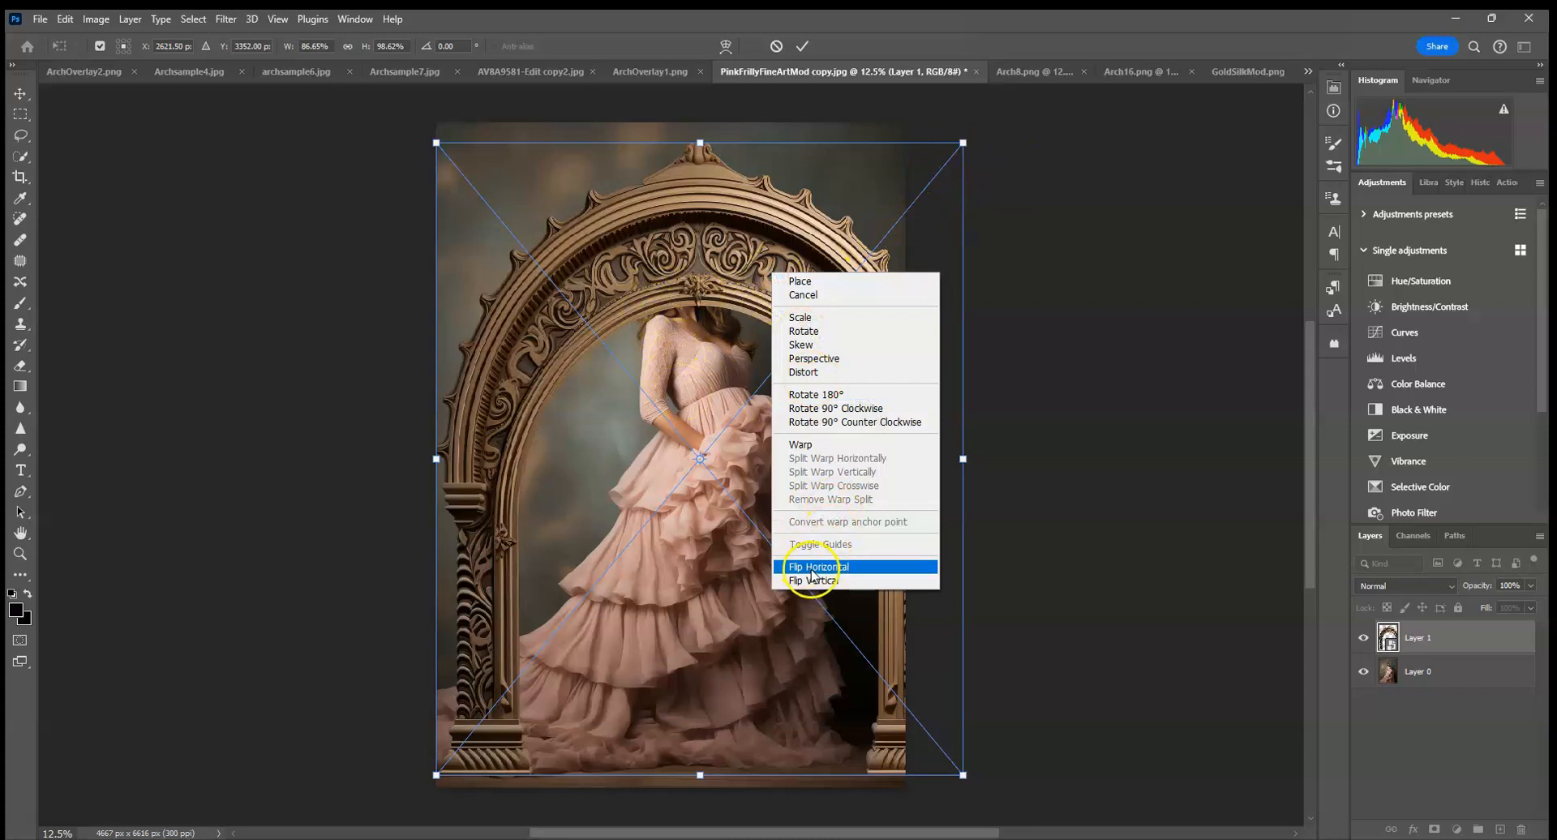
click(815, 568)
Enlarge the arch to about 94% width and 104% height, and position it so its opening frames the woman.
drag(964, 143, 1003, 129)
drag(887, 208, 854, 211)
drag(928, 135, 766, 338)
drag(742, 448, 824, 379)
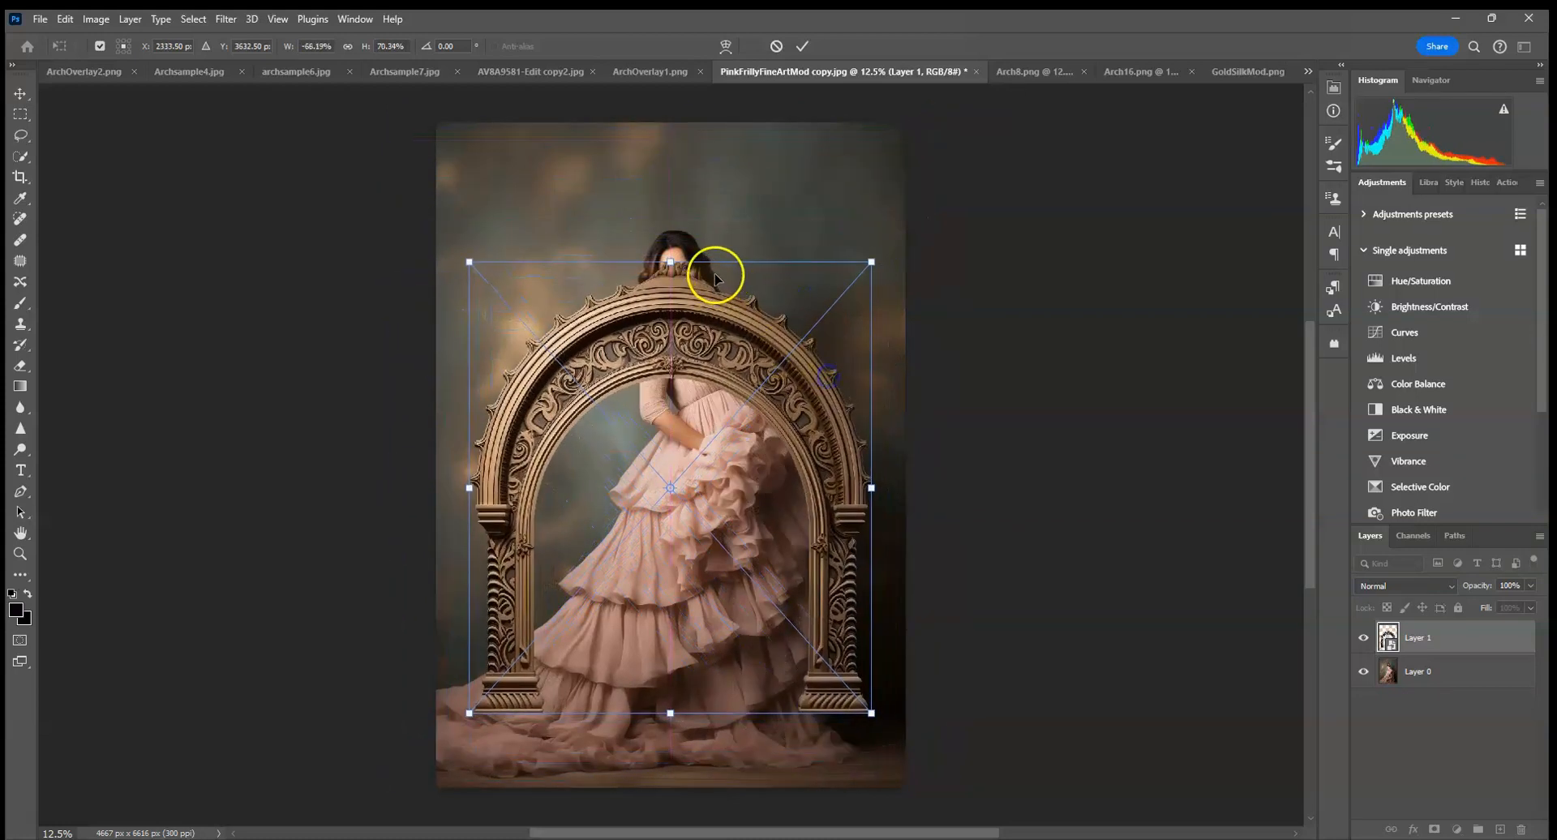
drag(671, 259, 678, 200)
drag(864, 205, 984, 136)
drag(872, 297, 824, 237)
drag(937, 663, 989, 738)
drag(919, 630, 890, 630)
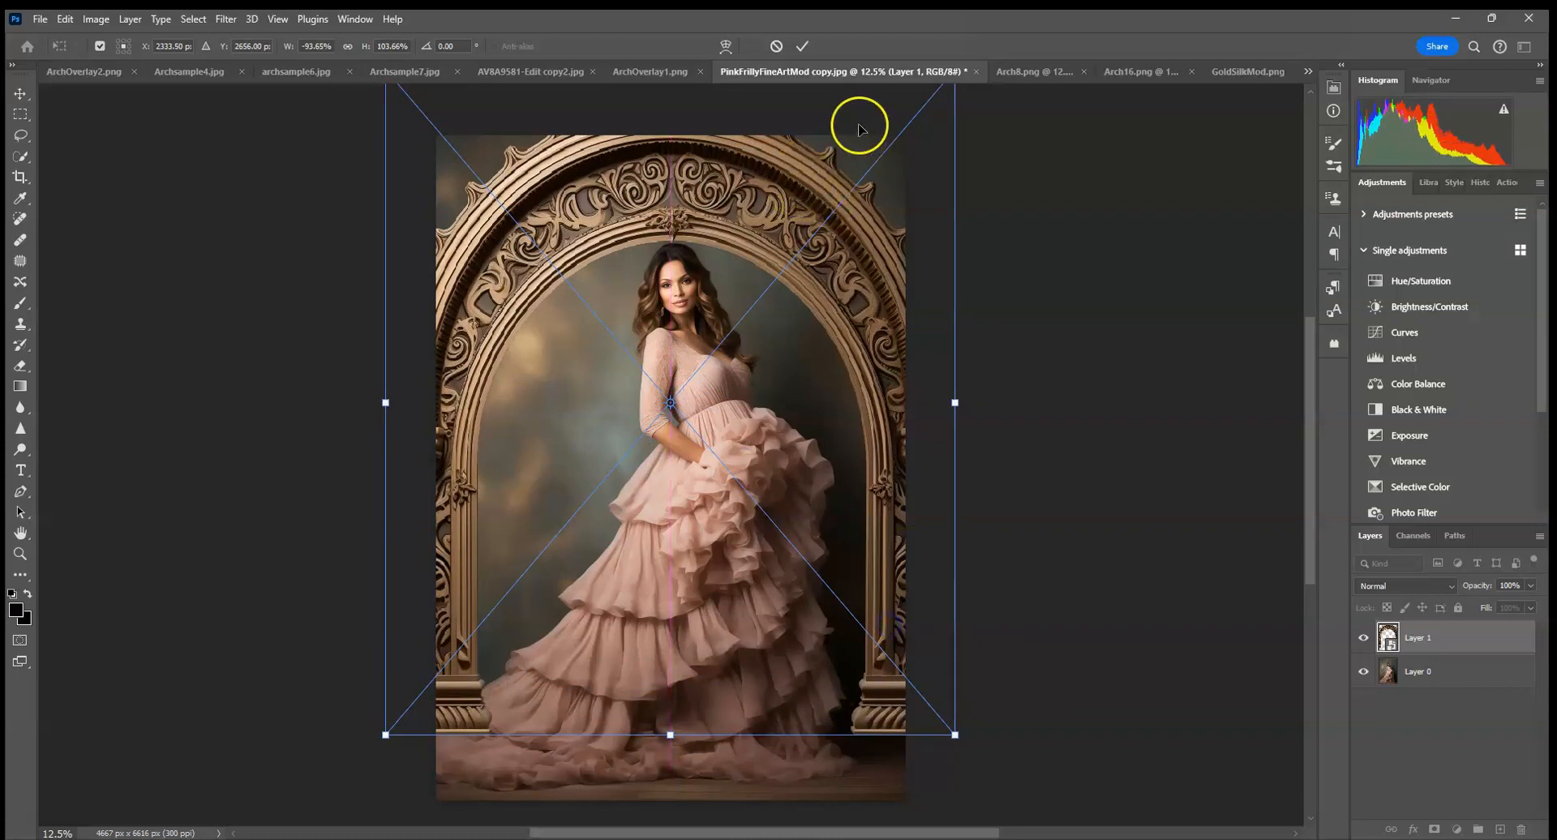
drag(695, 241, 700, 251)
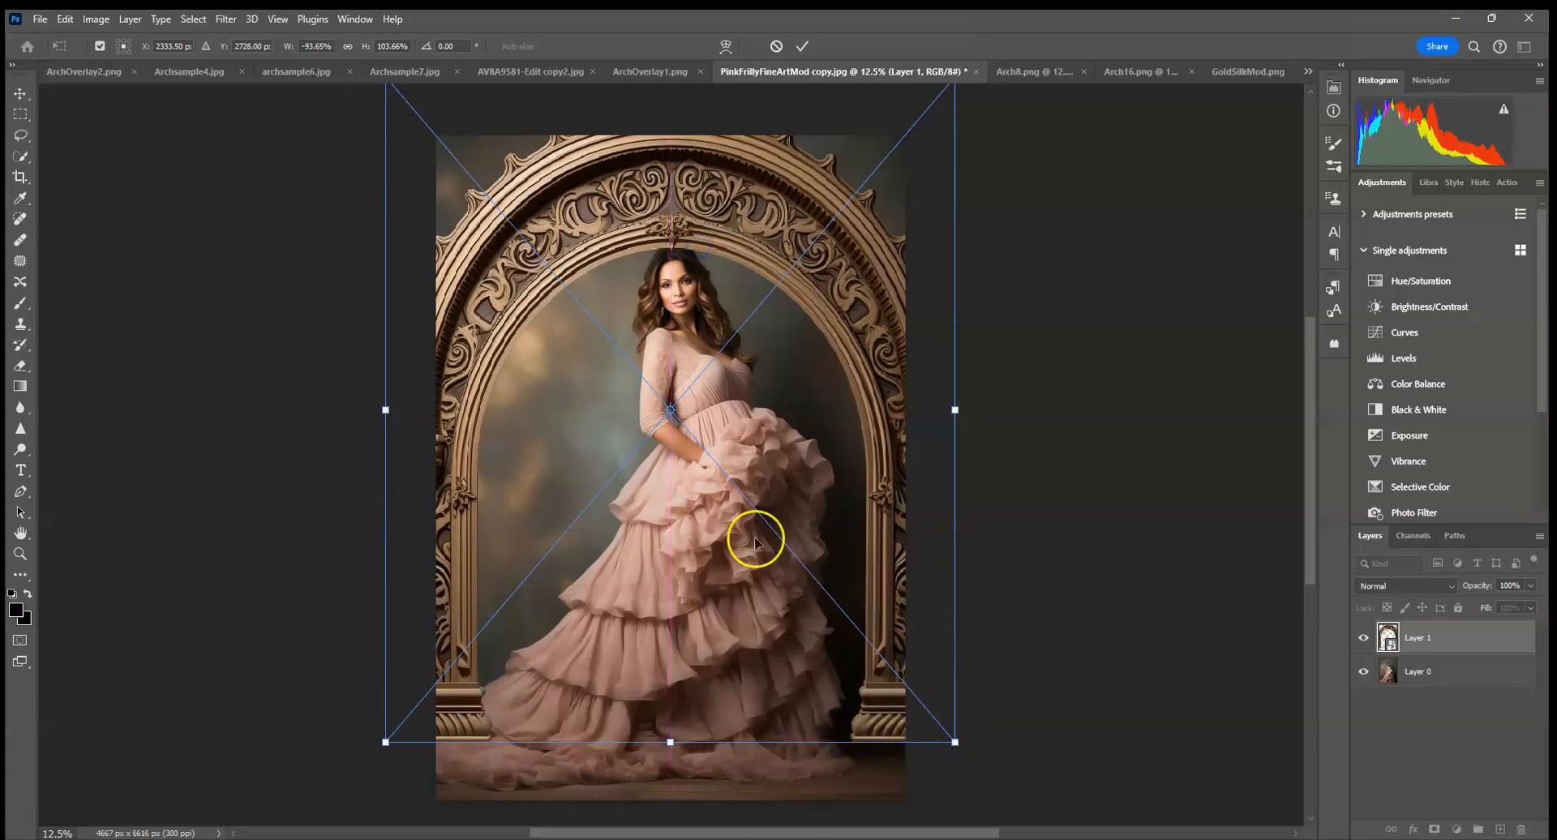
Enlarge the arch to about 105% width and 119% height, centre it with its bases on the floor, and commit the transform.
drag(844, 588, 843, 640)
drag(956, 126, 999, 136)
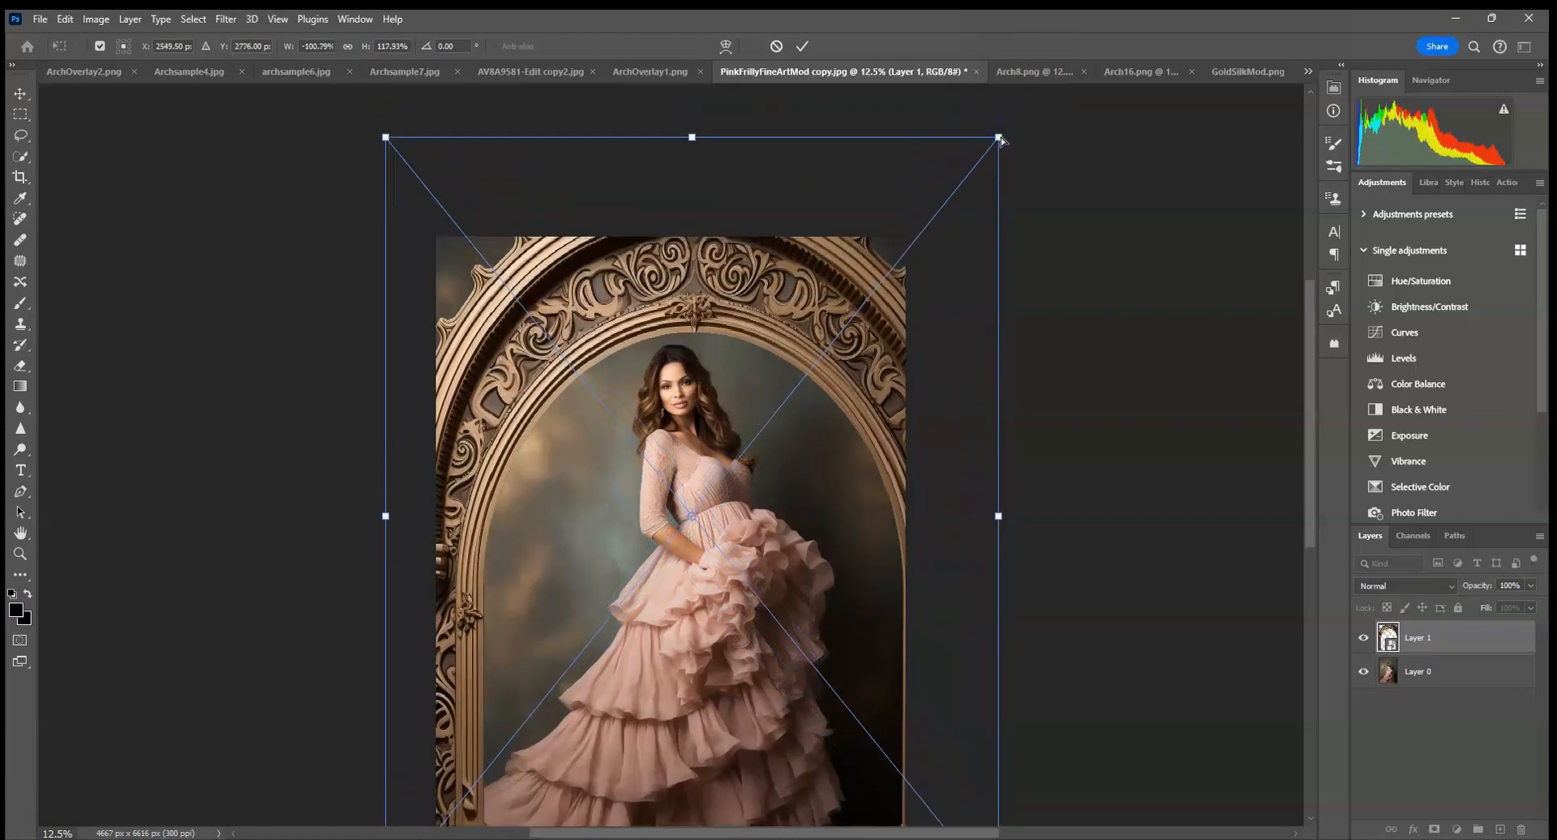
key(ctrl+minus)
drag(810, 390, 795, 387)
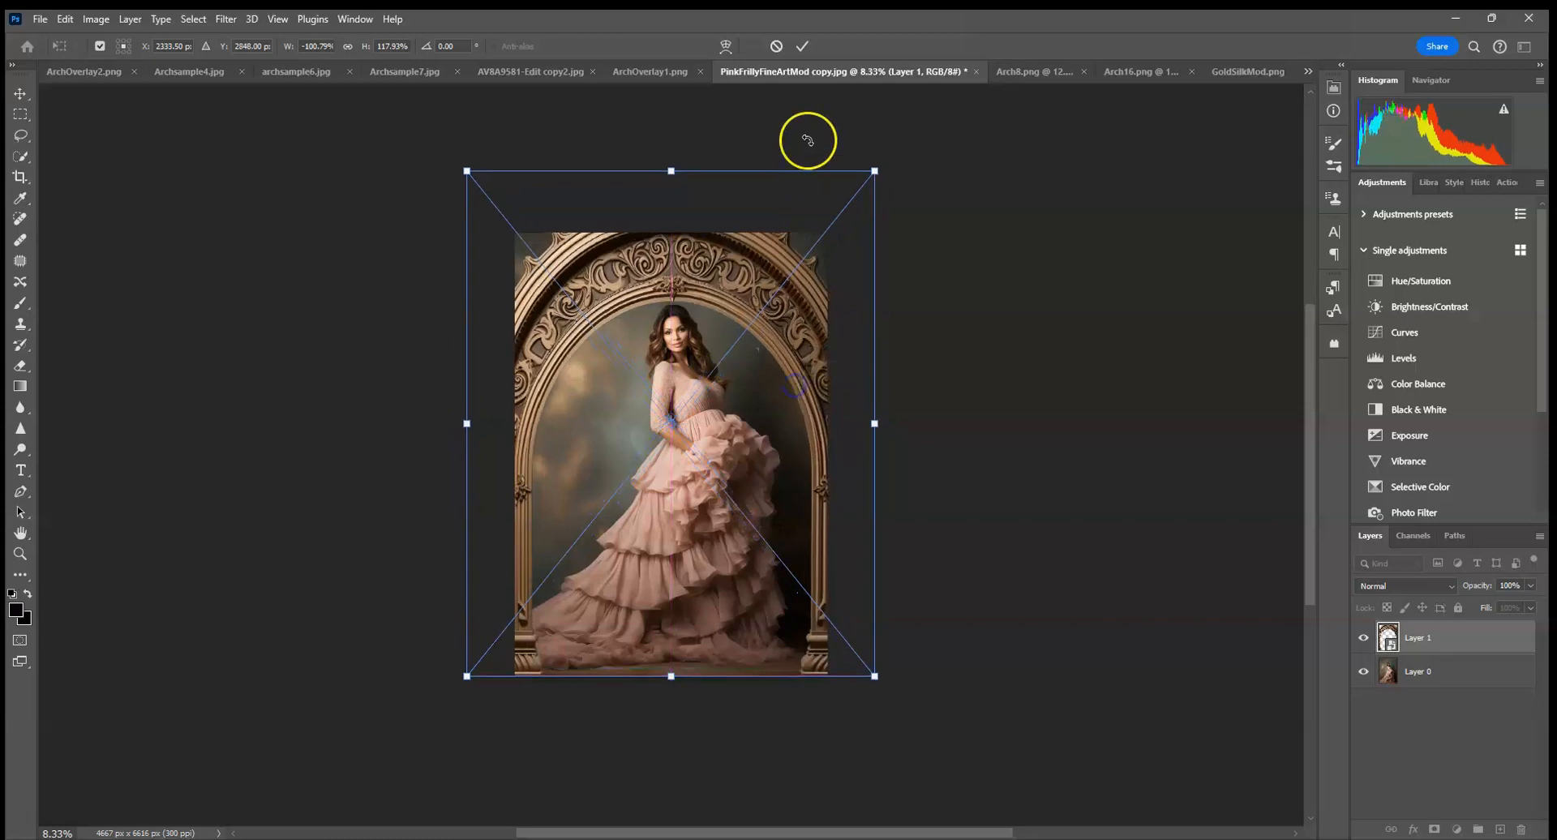
drag(875, 164, 892, 163)
drag(851, 259, 844, 260)
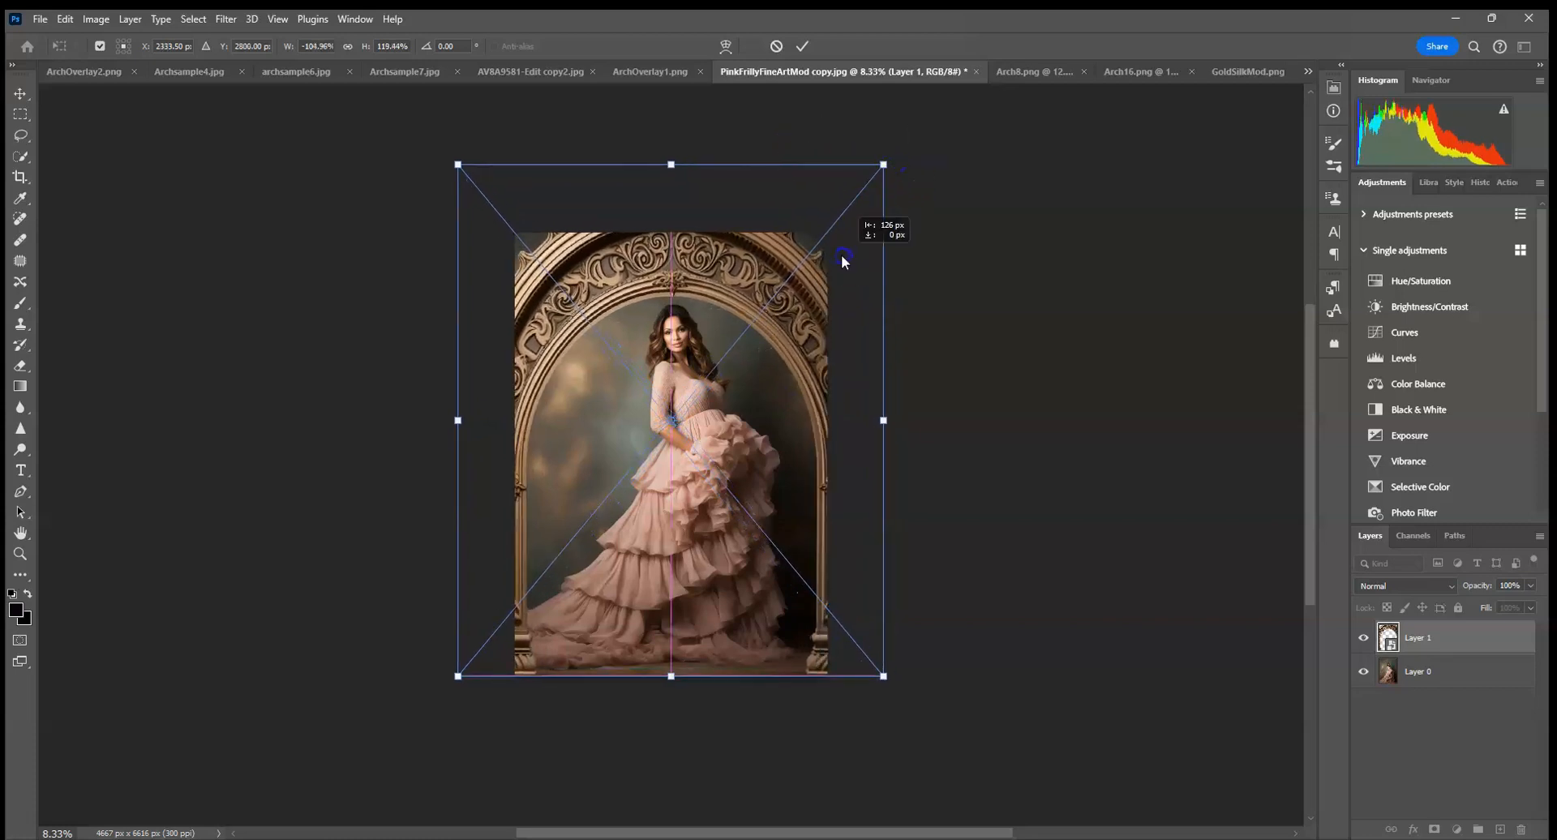
click(805, 44)
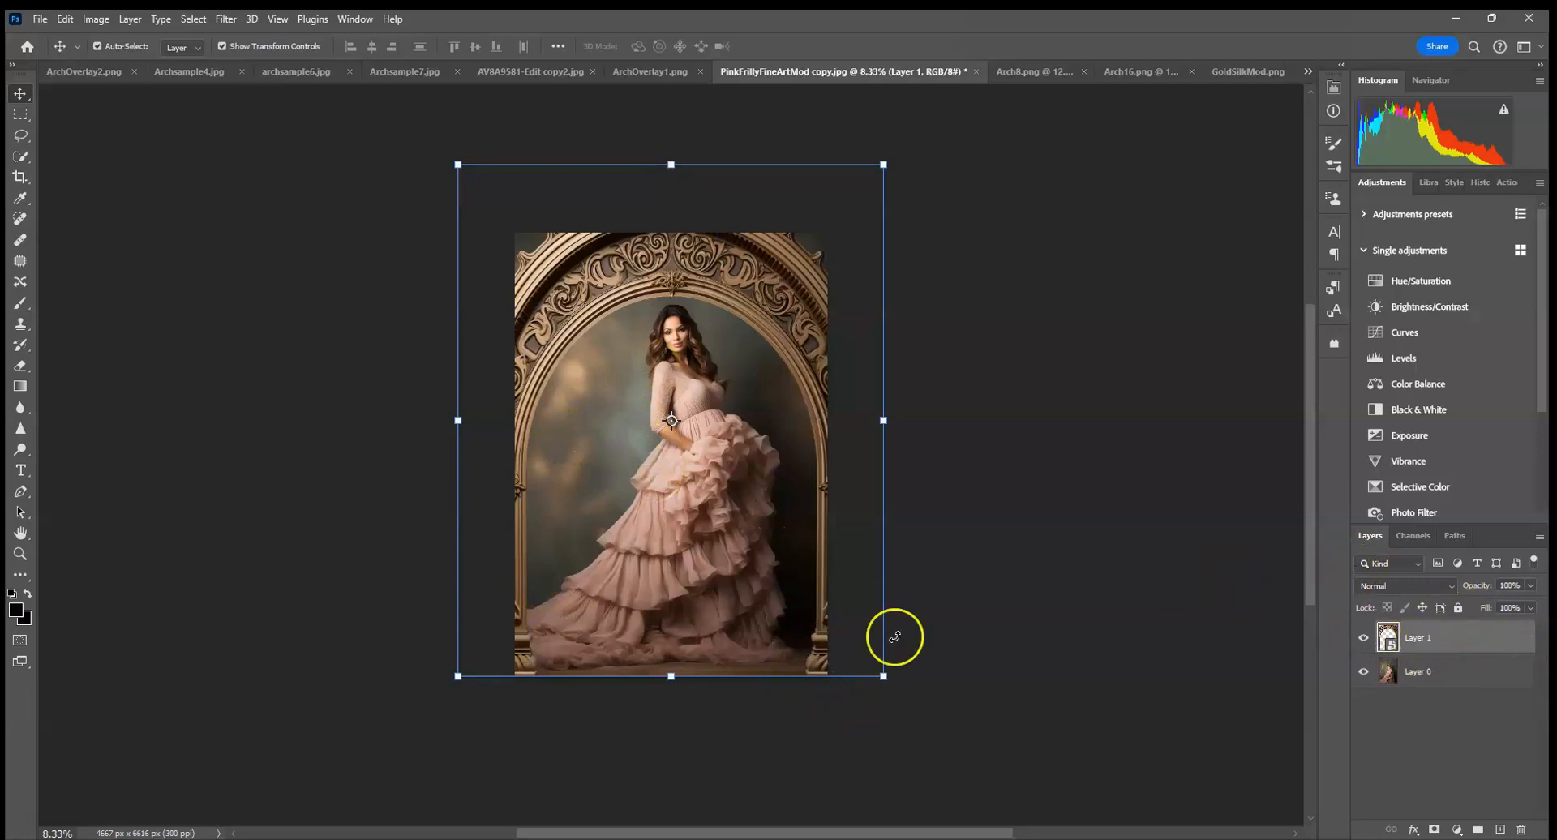
Create a new layer clipped to the arch layer and set its blend mode to Multiply.
click(1501, 829)
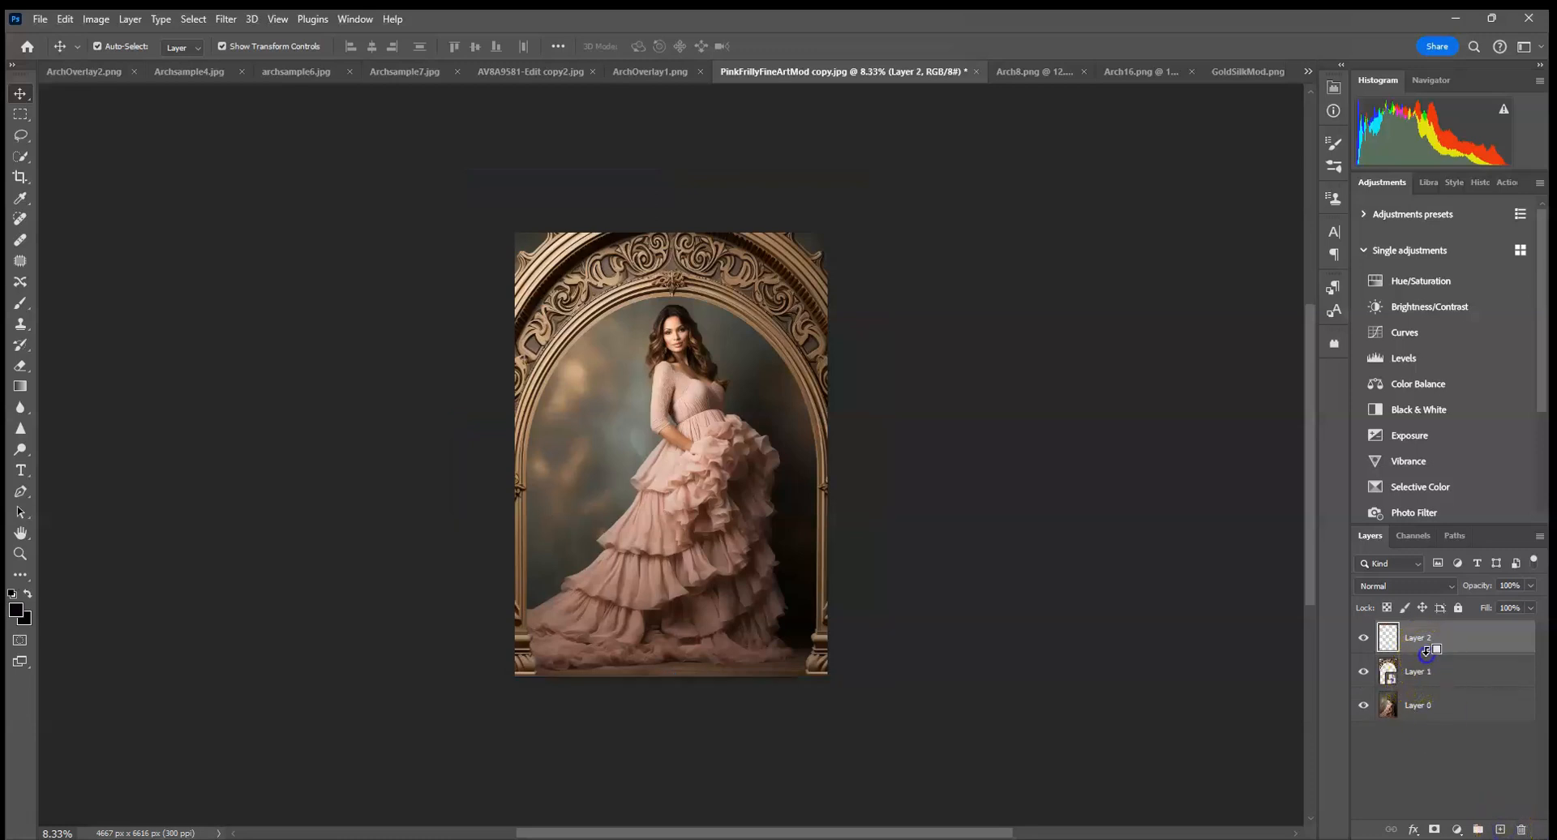
click(1409, 590)
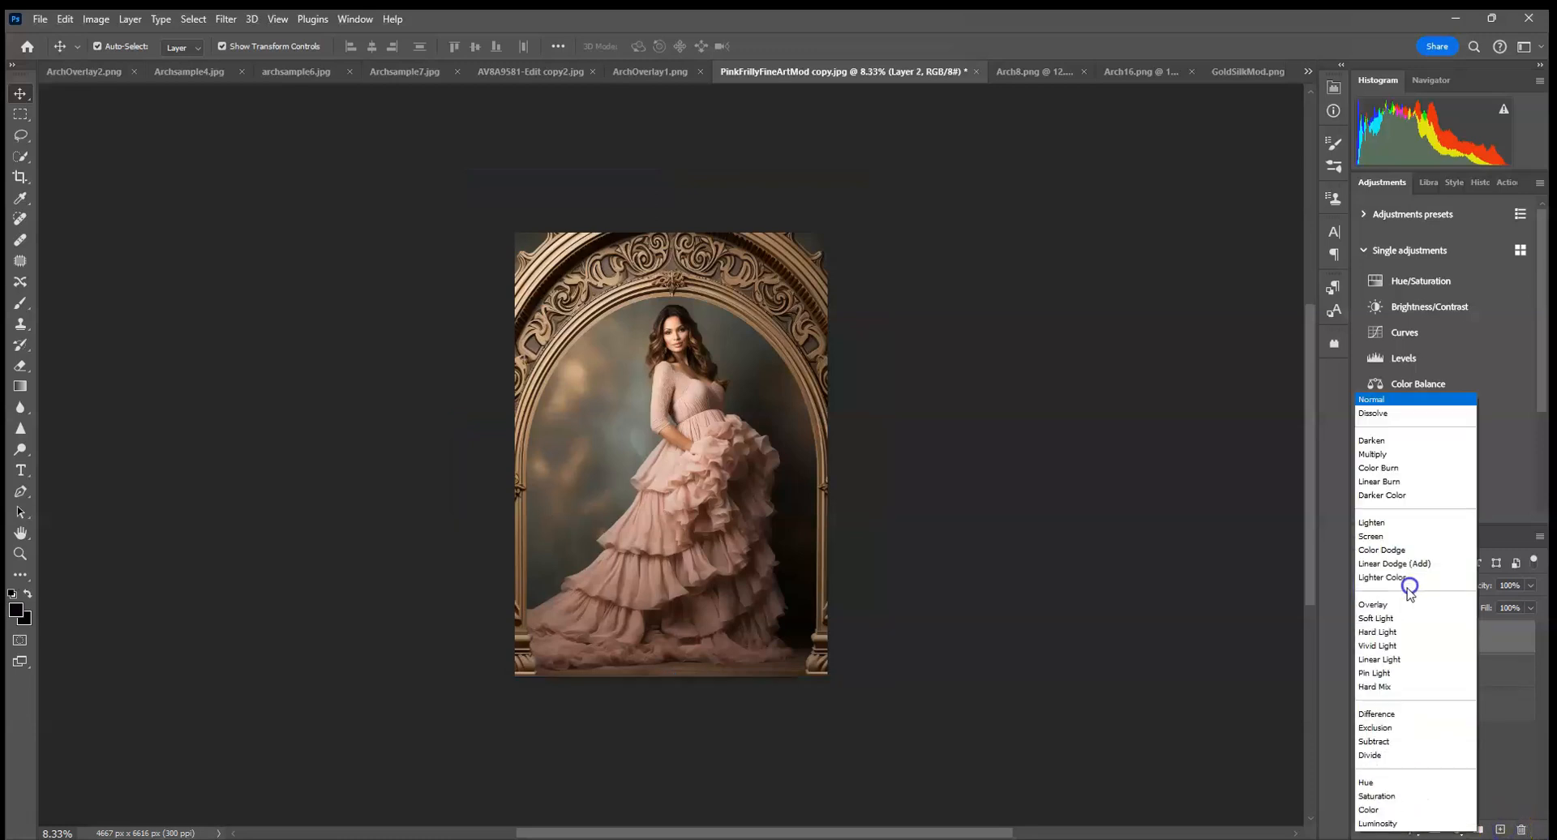
click(1383, 456)
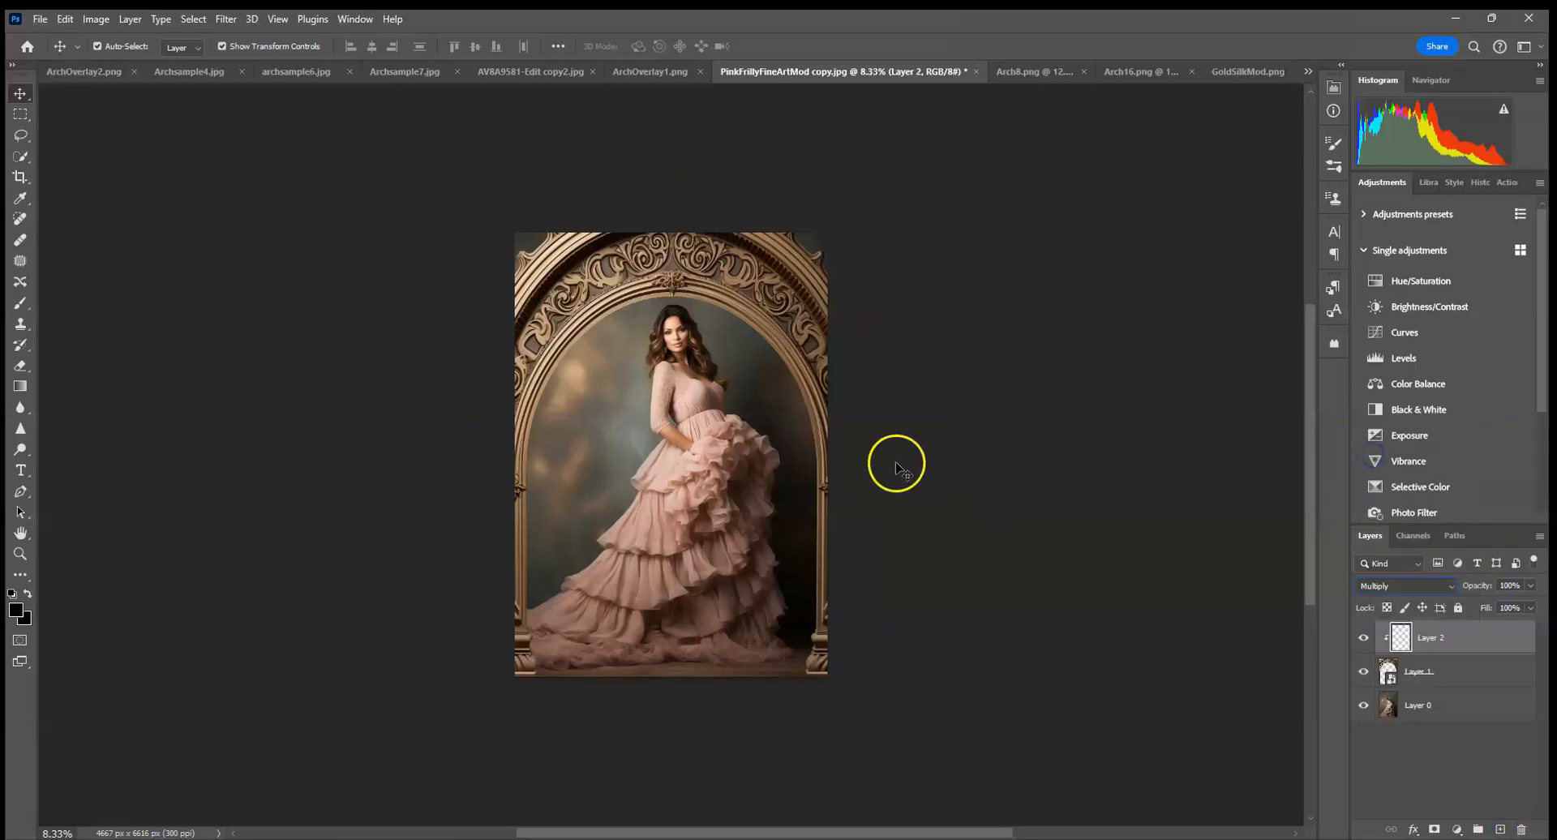
Paint brown shading around the arch's sides, top and bases with a 3228 px soft brush at 30% opacity.
click(21, 302)
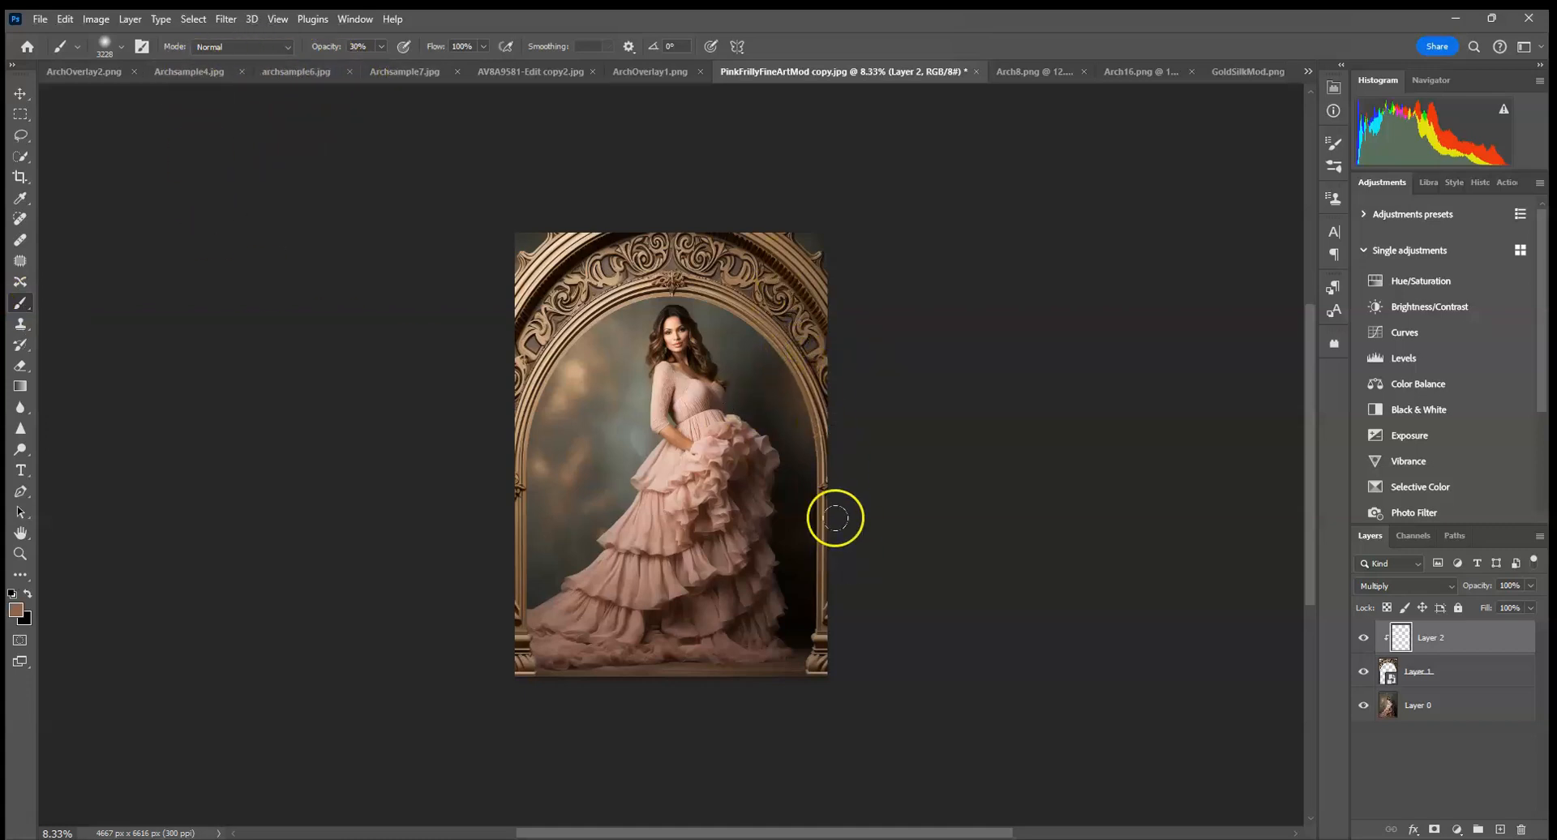
click(806, 731)
mouse_move(825, 367)
mouse_down()
mouse_move(773, 266)
mouse_move(629, 322)
mouse_move(612, 318)
mouse_move(632, 264)
mouse_move(592, 296)
mouse_up()
mouse_move(566, 354)
mouse_down()
mouse_move(519, 634)
mouse_move(549, 695)
mouse_up()
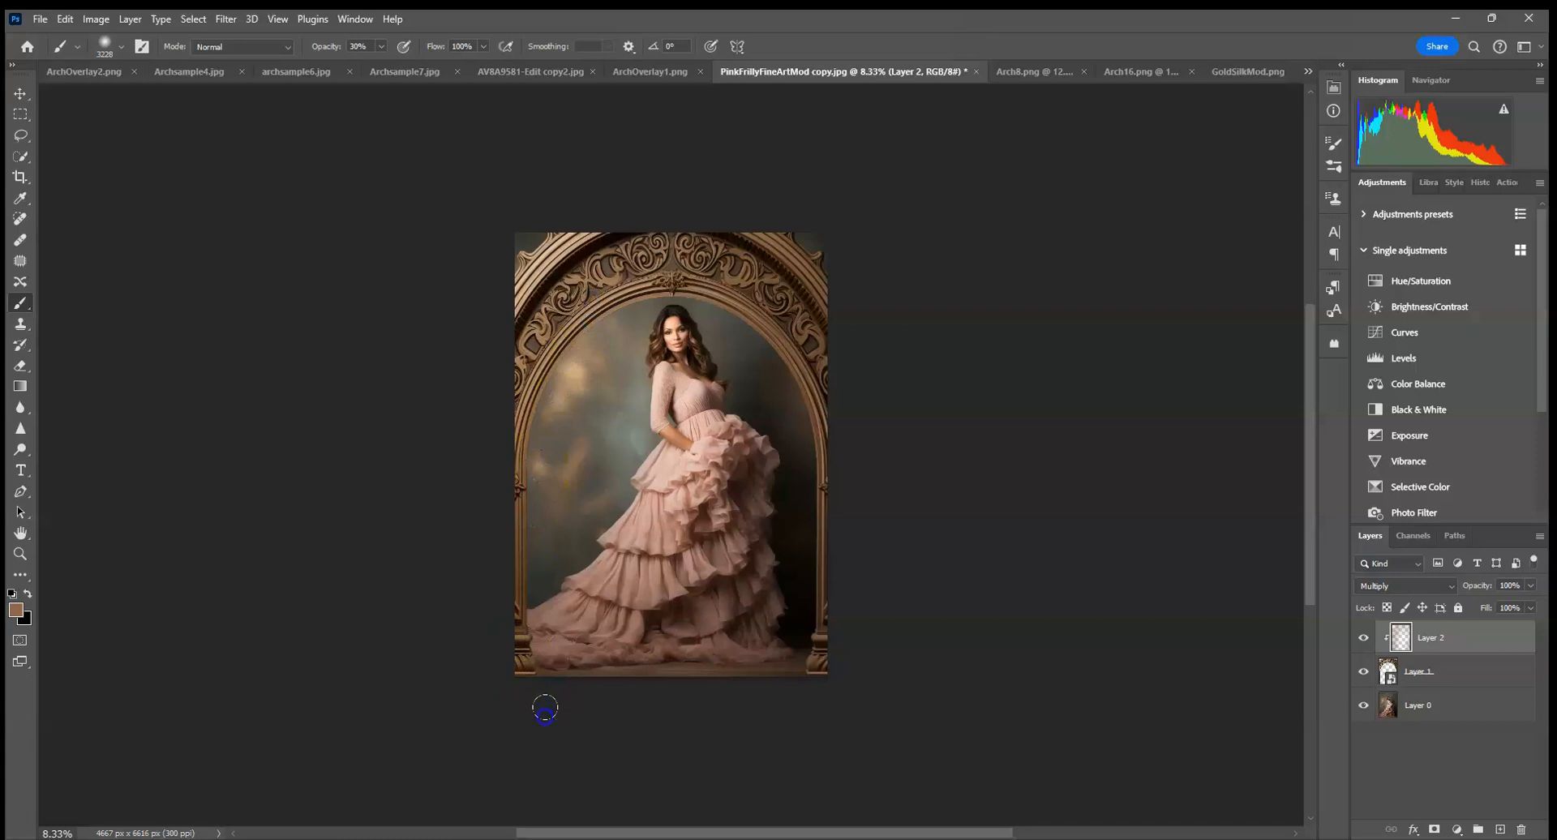
drag(731, 665, 842, 665)
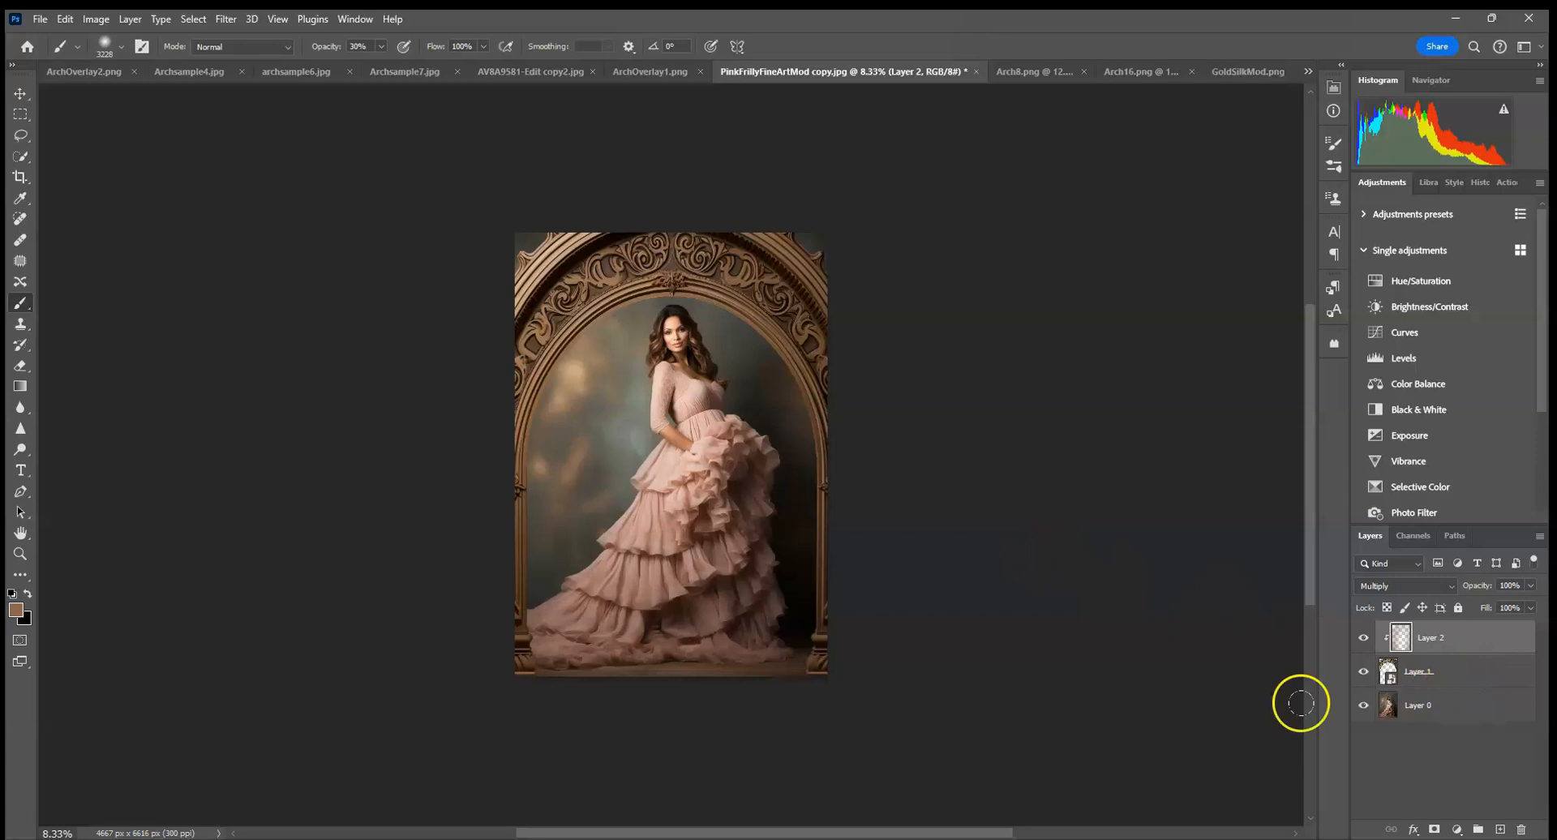
Create a Multiply layer between the portrait and the arch, and set the soft round brush size to 464 px.
click(1463, 708)
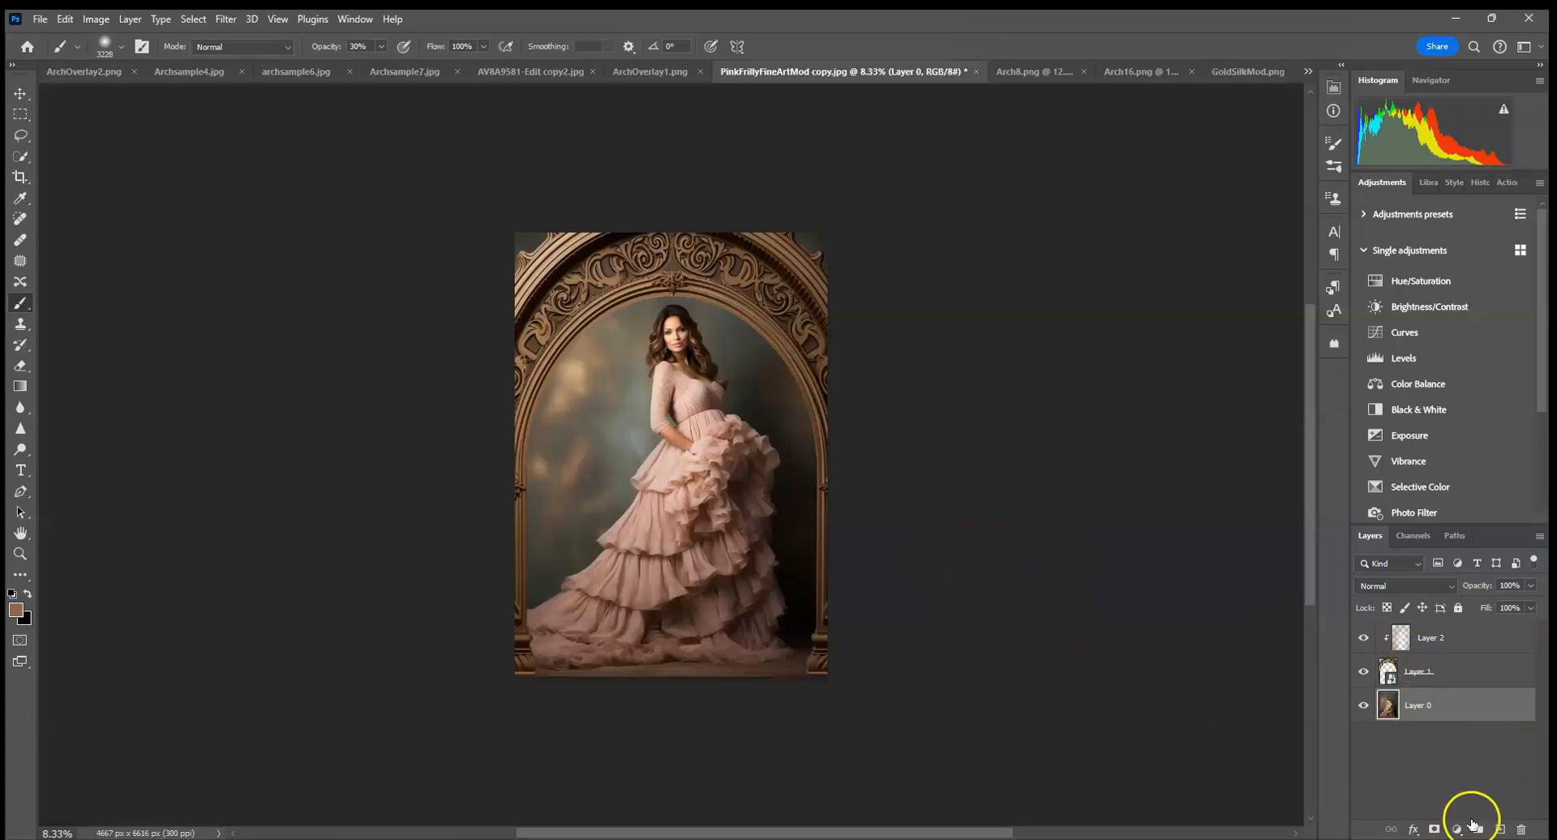
click(1500, 829)
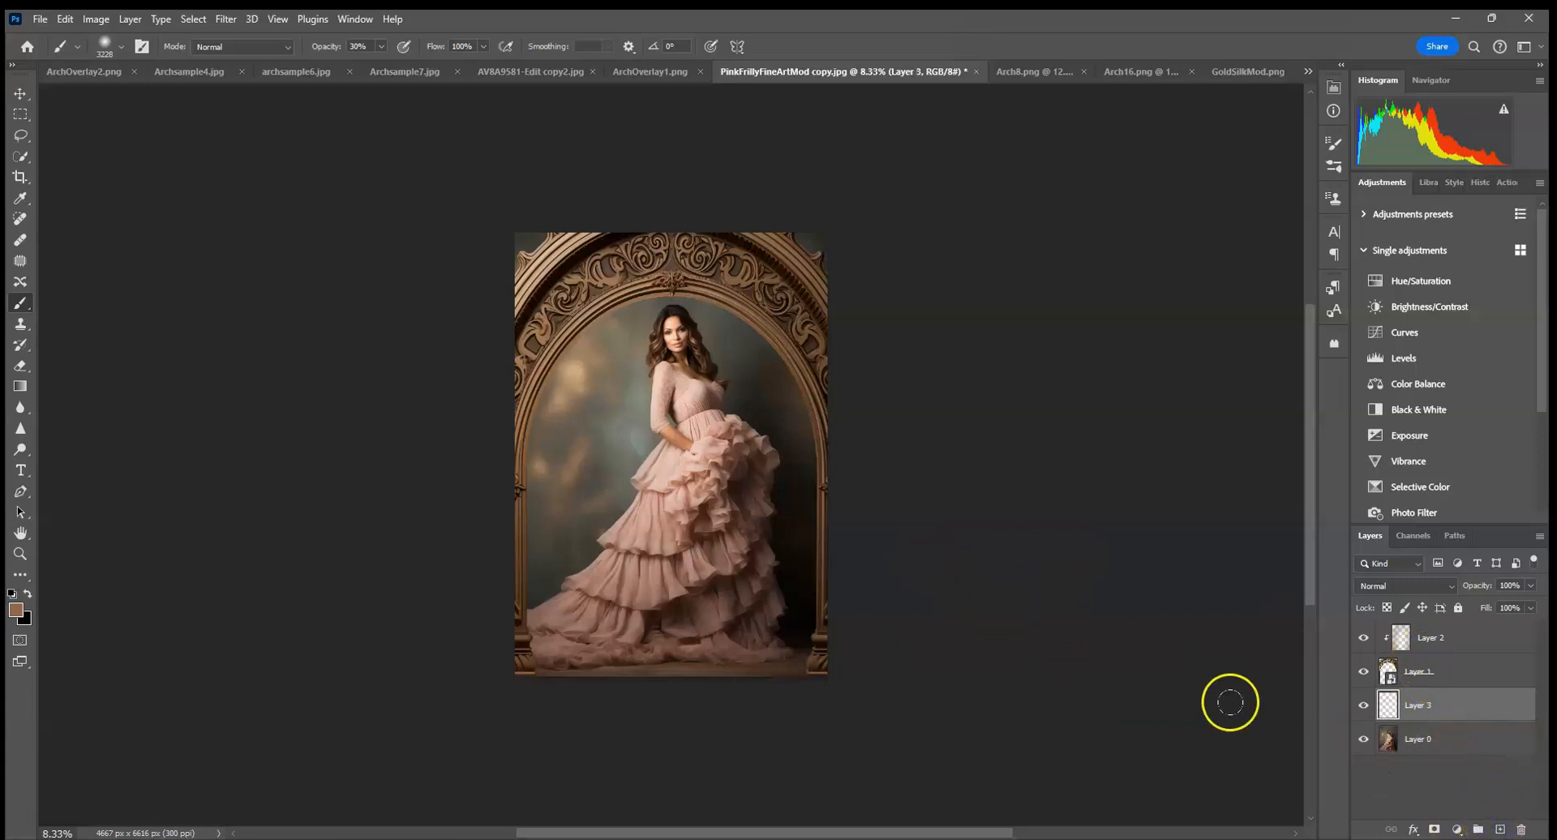
click(1392, 588)
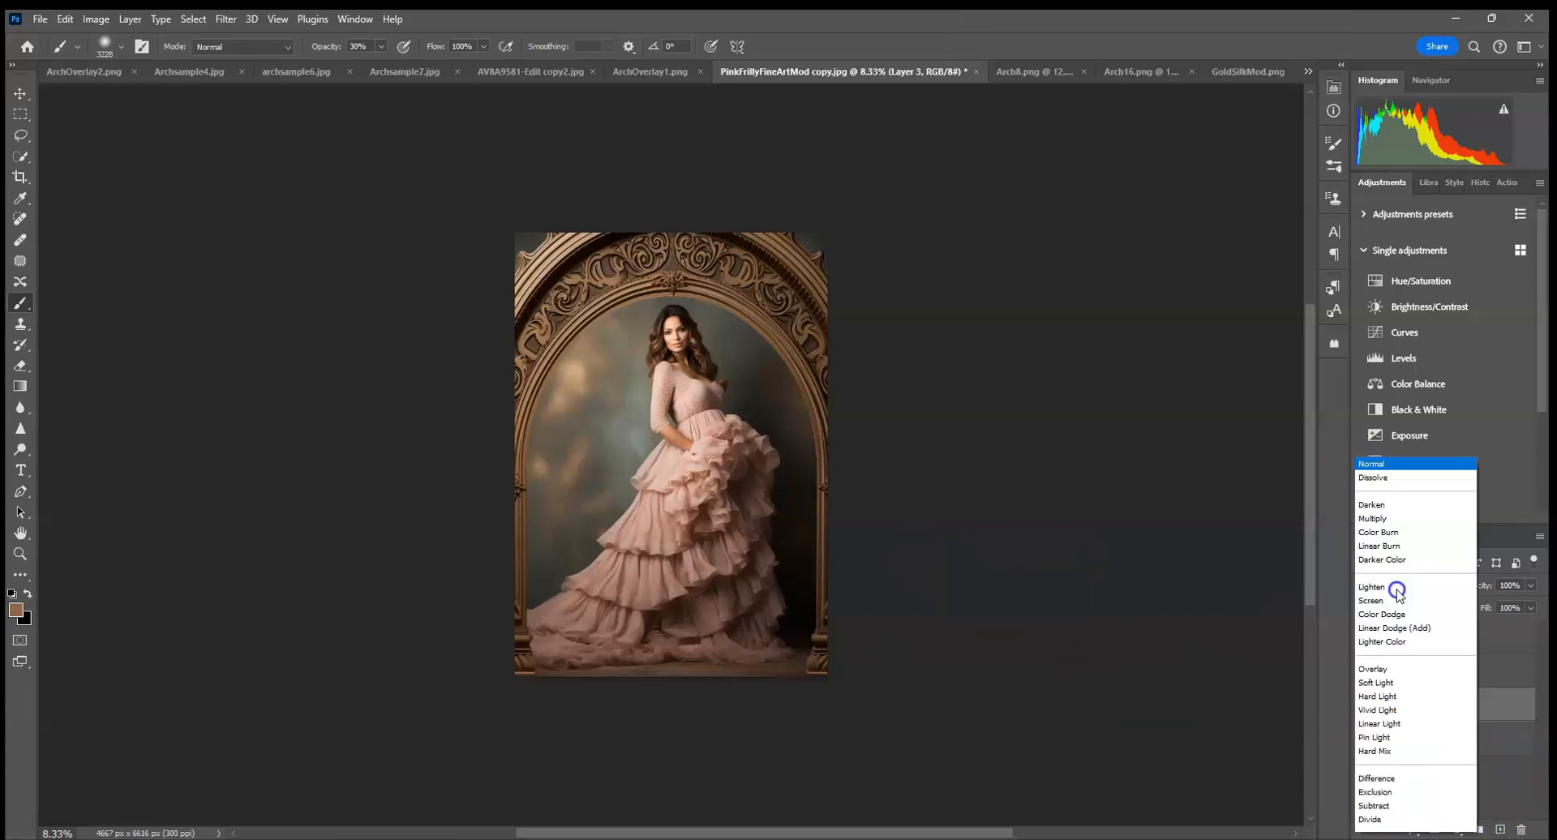
click(1382, 455)
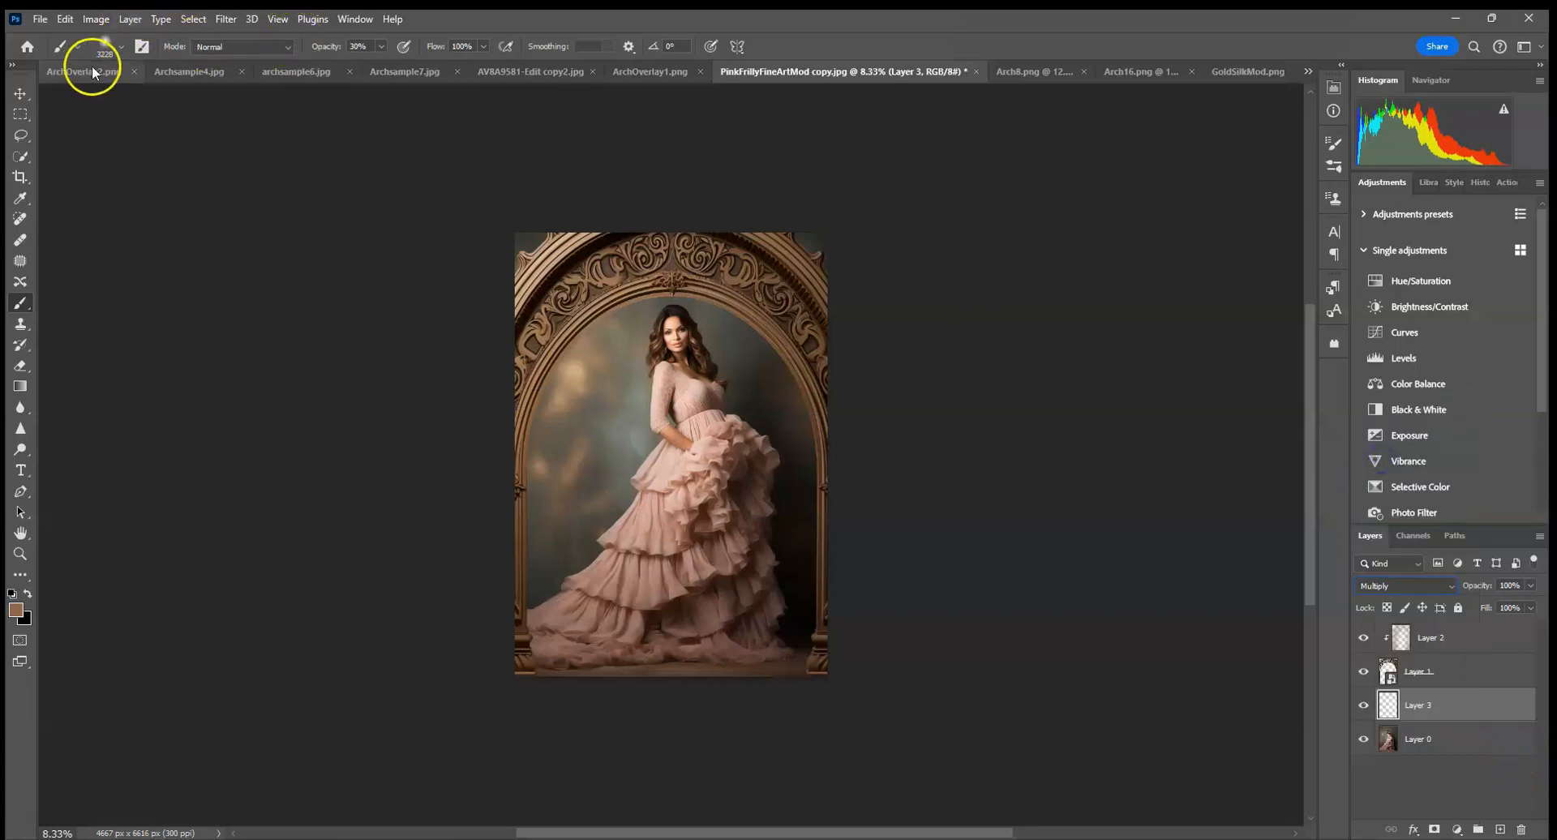
click(122, 47)
drag(177, 102, 185, 99)
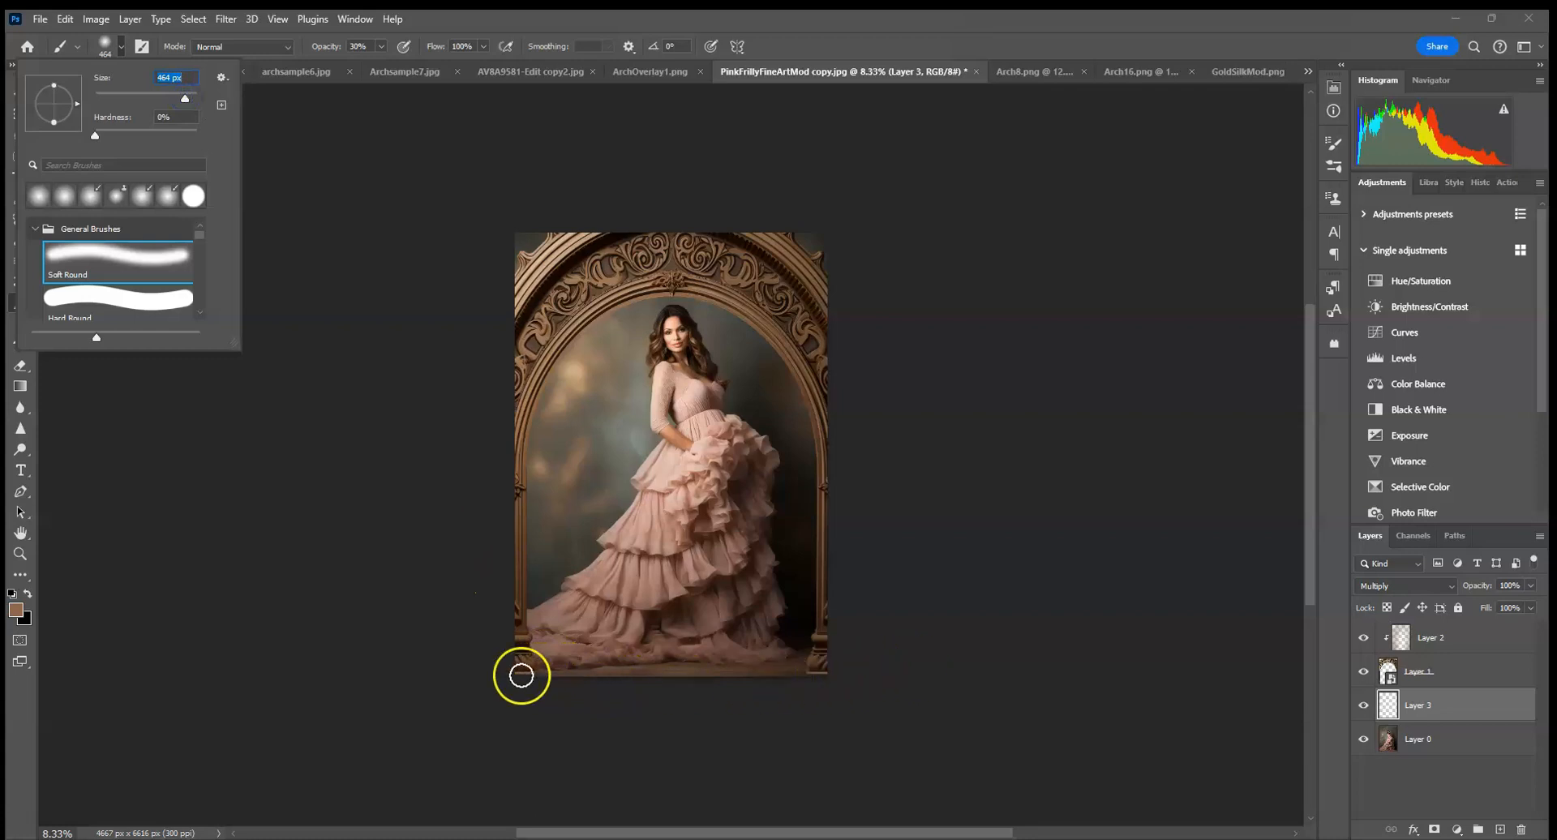
alt+click(545, 670)
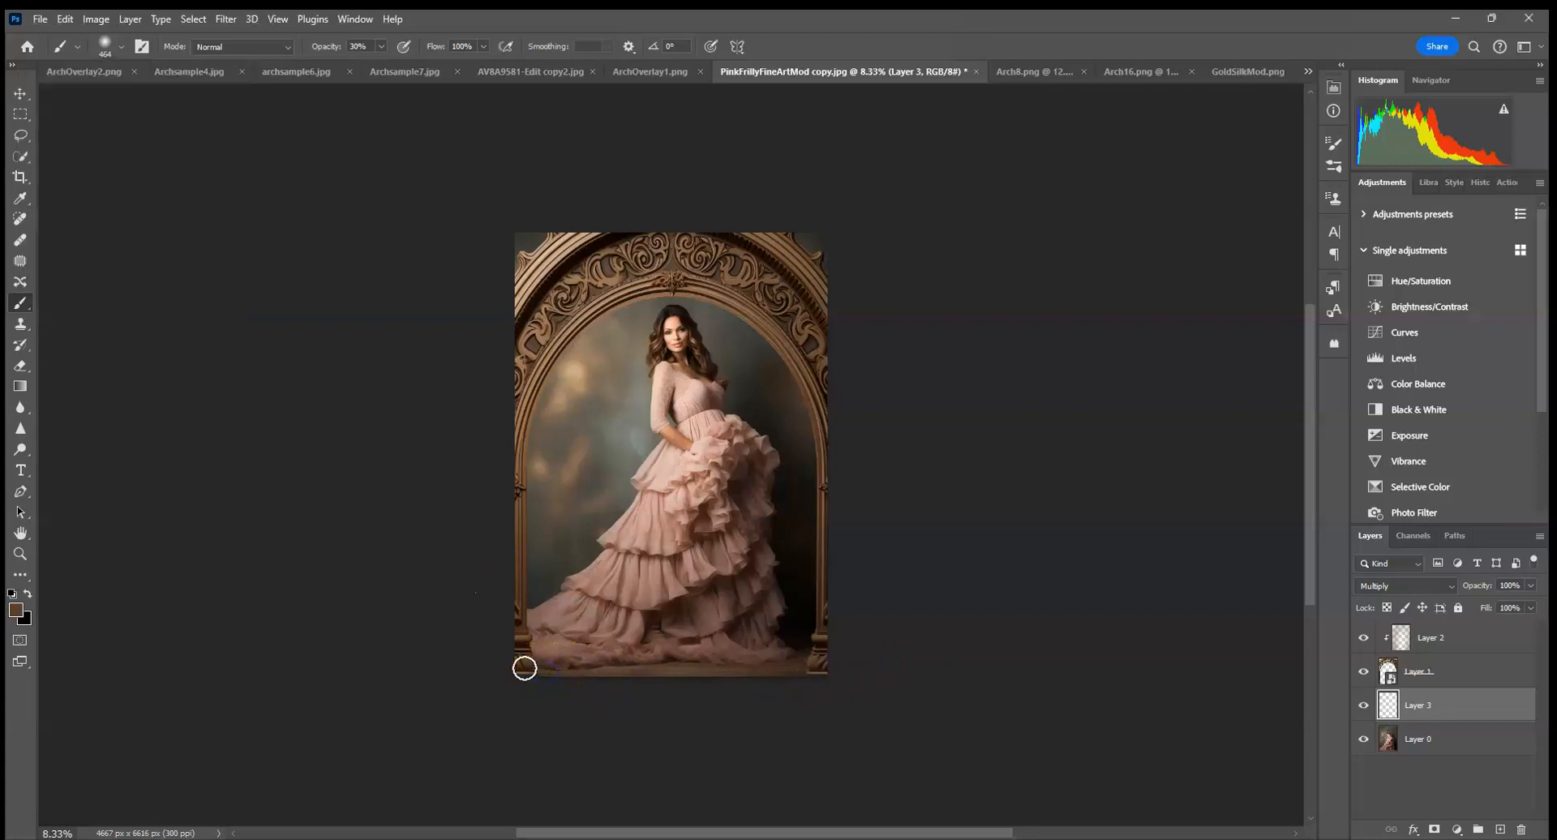
click(64, 19)
click(83, 36)
drag(527, 673, 858, 670)
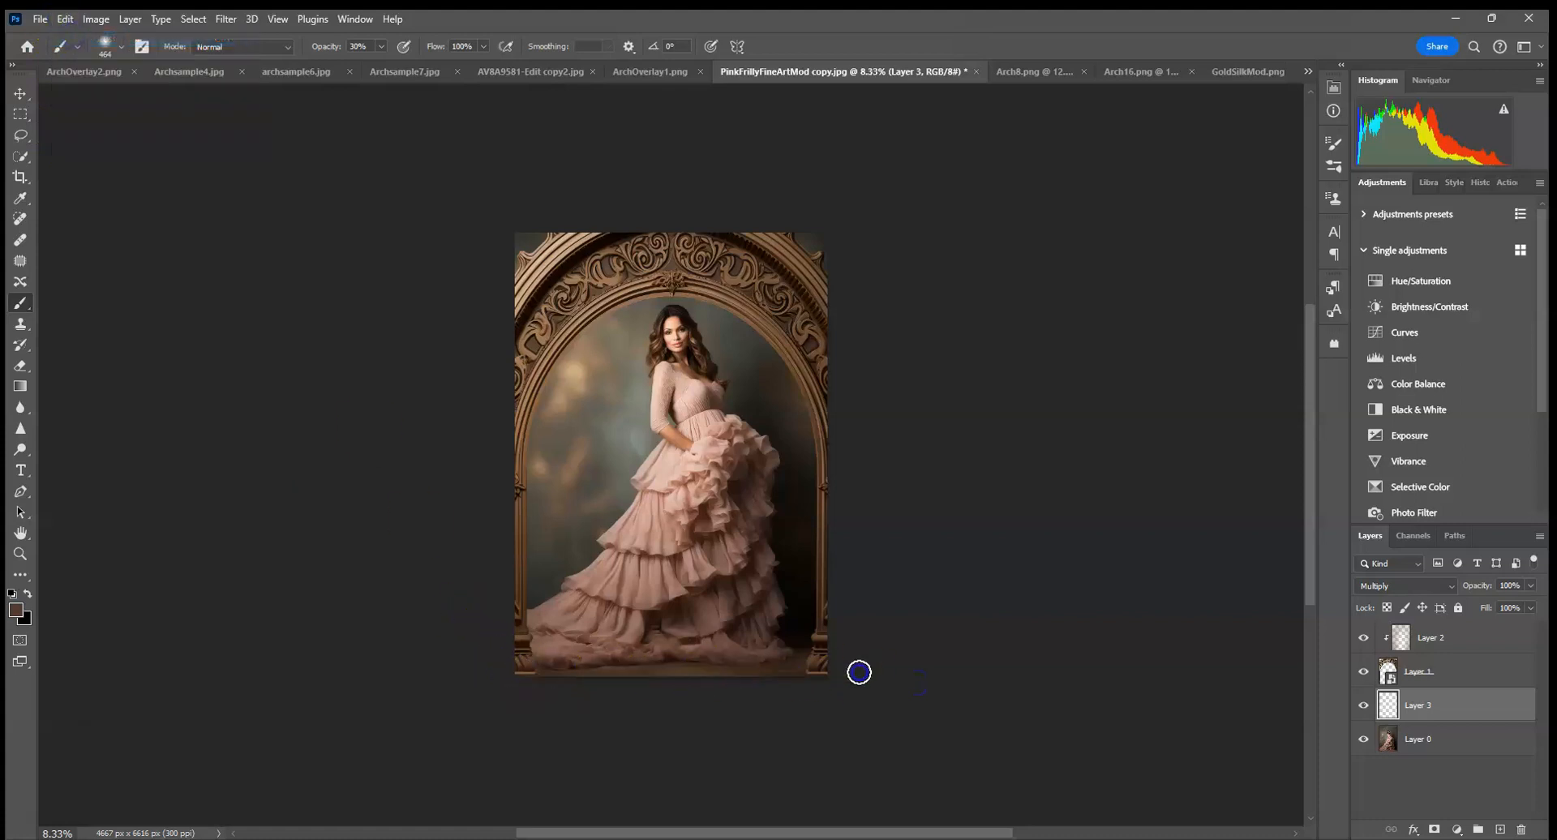
click(65, 19)
click(71, 38)
Paint a dark brown shadow along the floor at the bottom edge of the portrait, between the arch's bases.
click(537, 680)
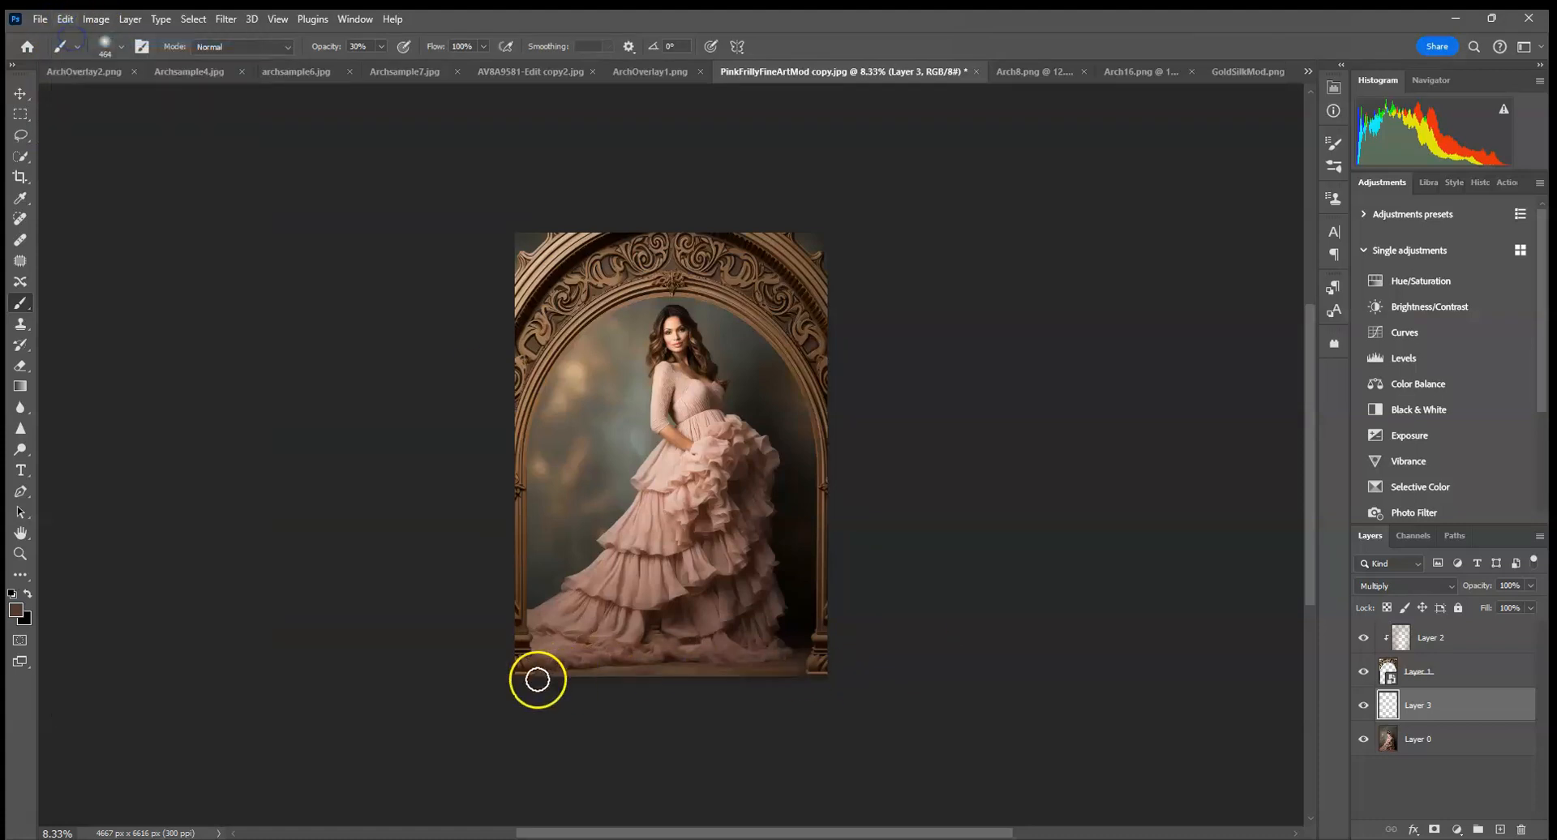
drag(535, 677, 1126, 702)
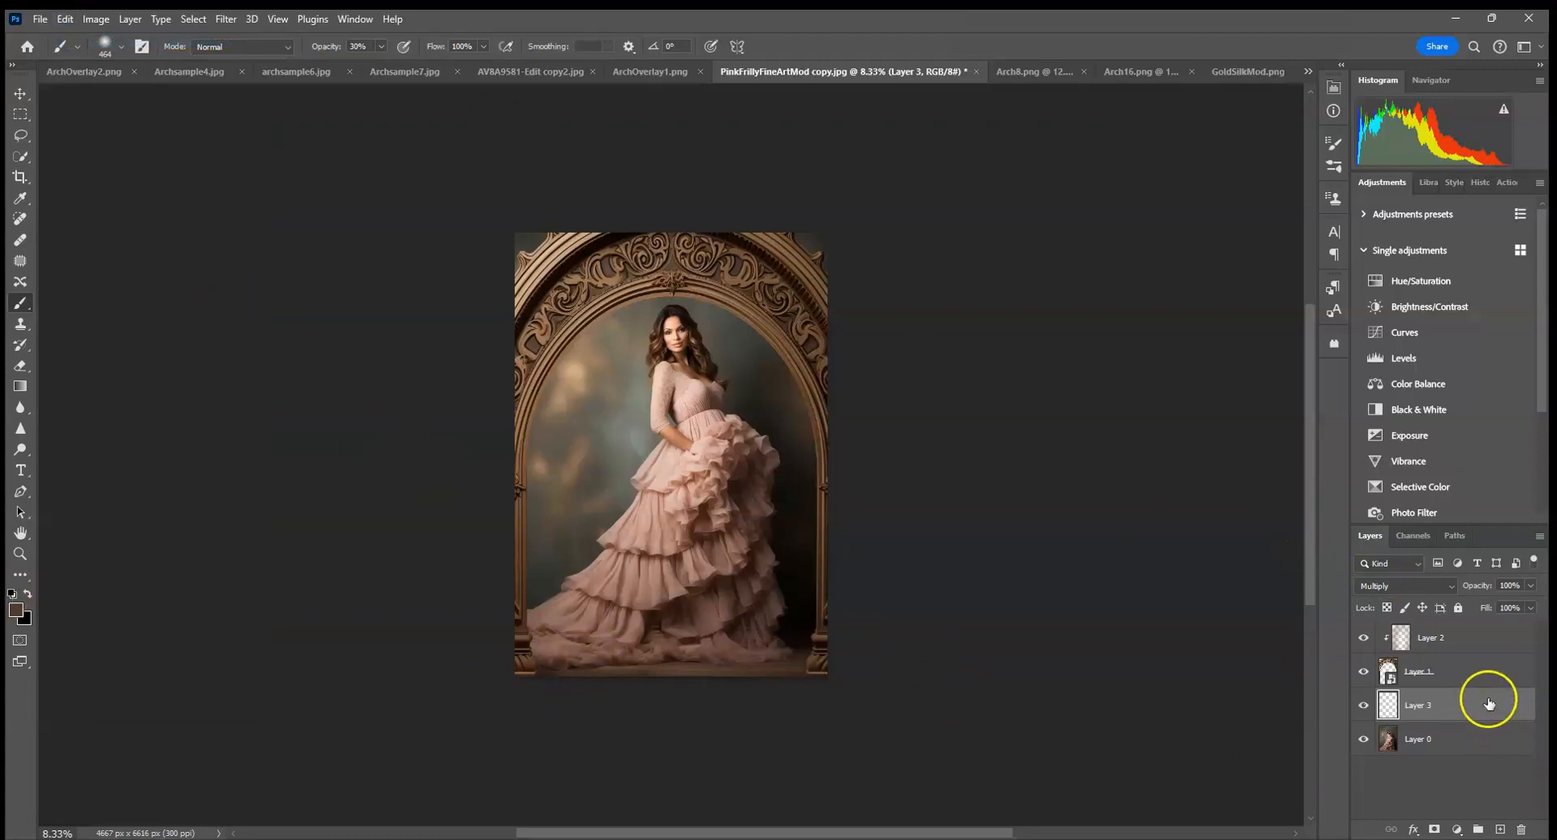
Apply a Gaussian Blur smart filter with a radius of 30.4 pixels to the arch layer.
click(1472, 679)
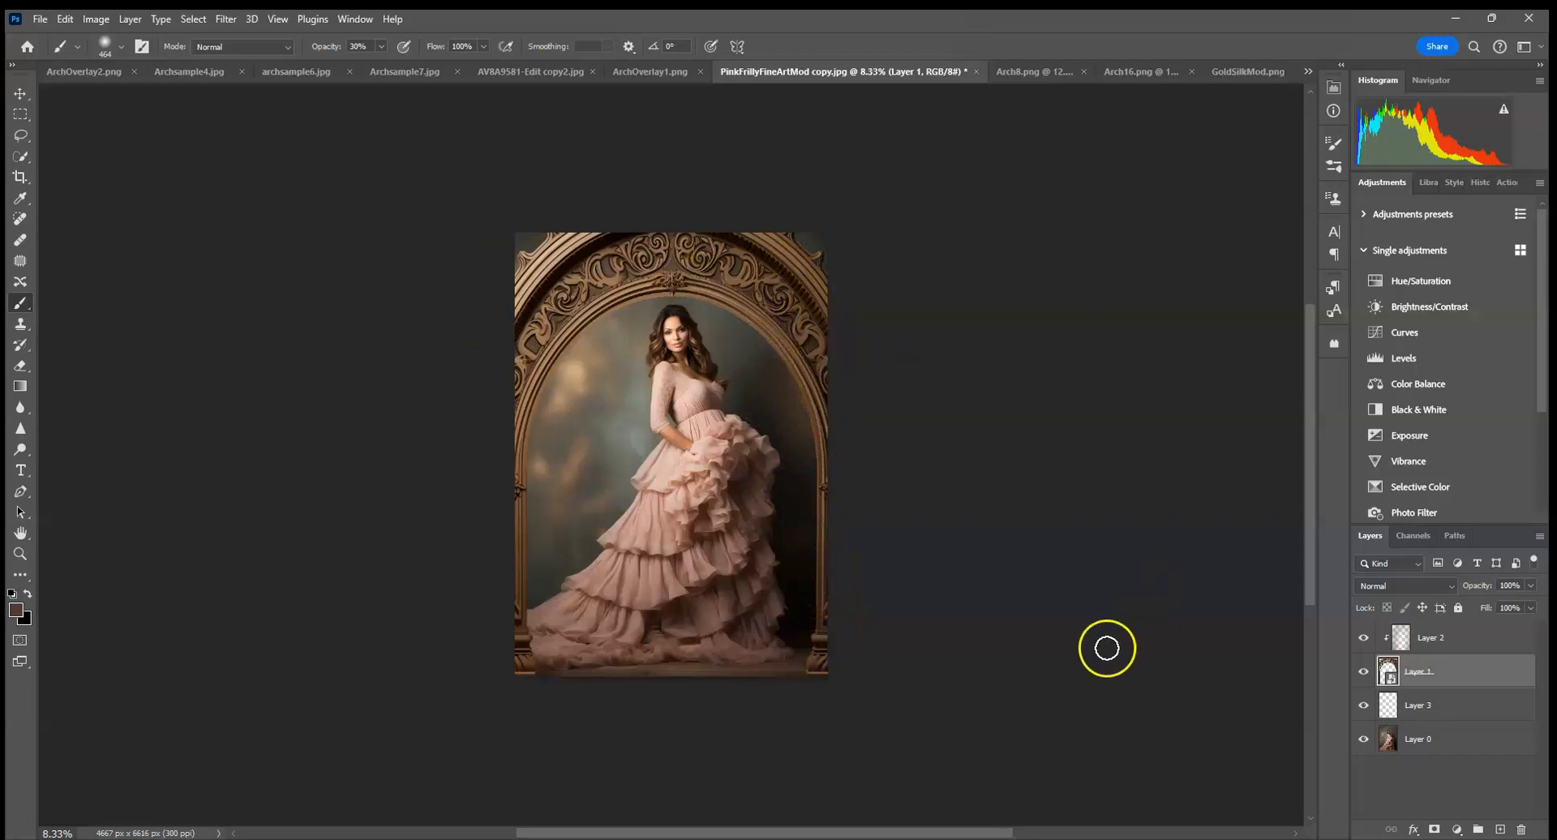
click(227, 19)
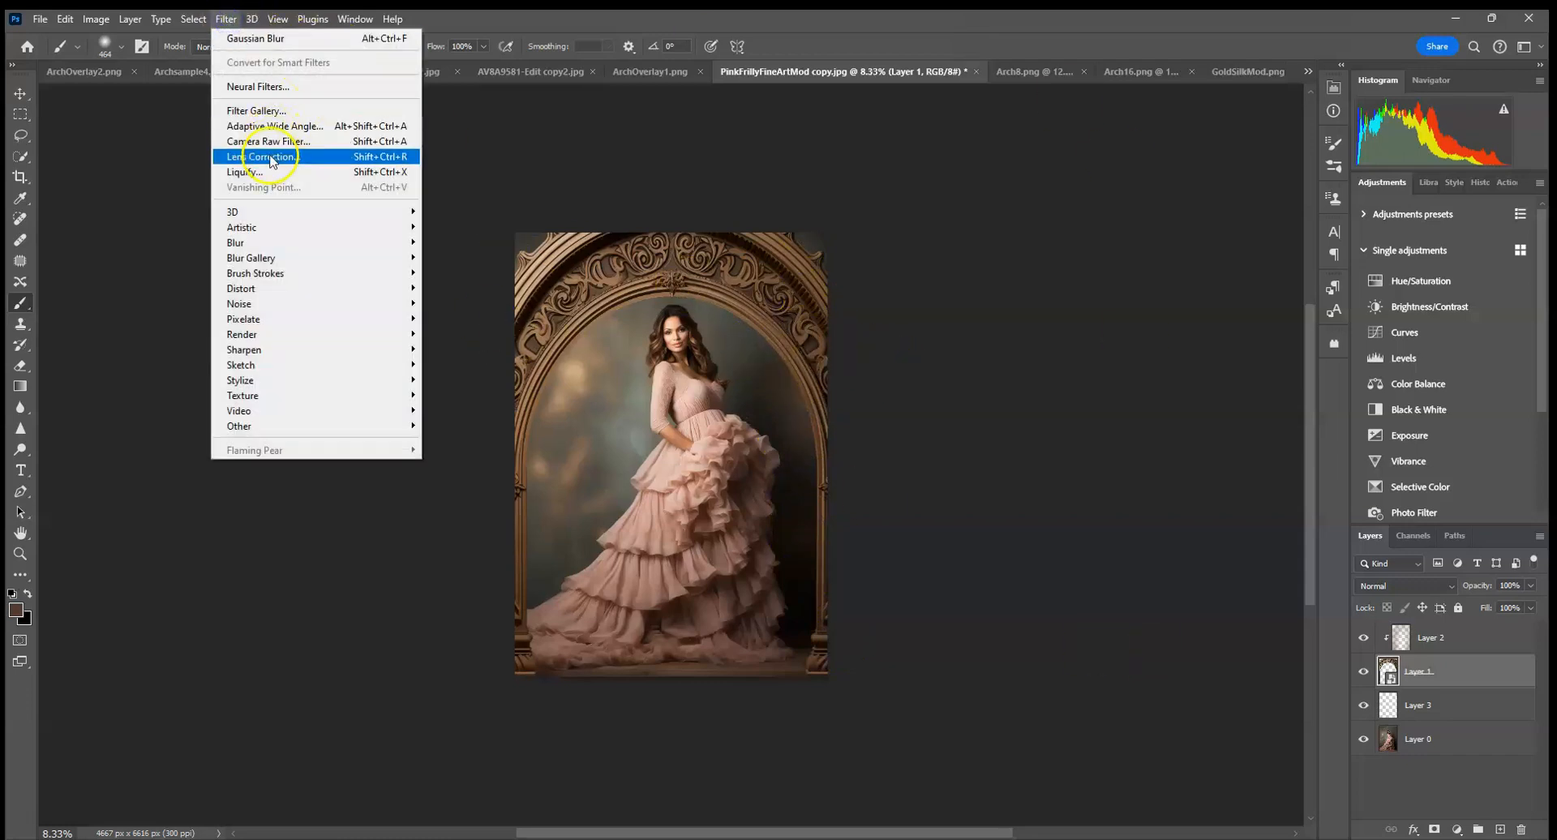
mouse_move(381, 243)
click(442, 302)
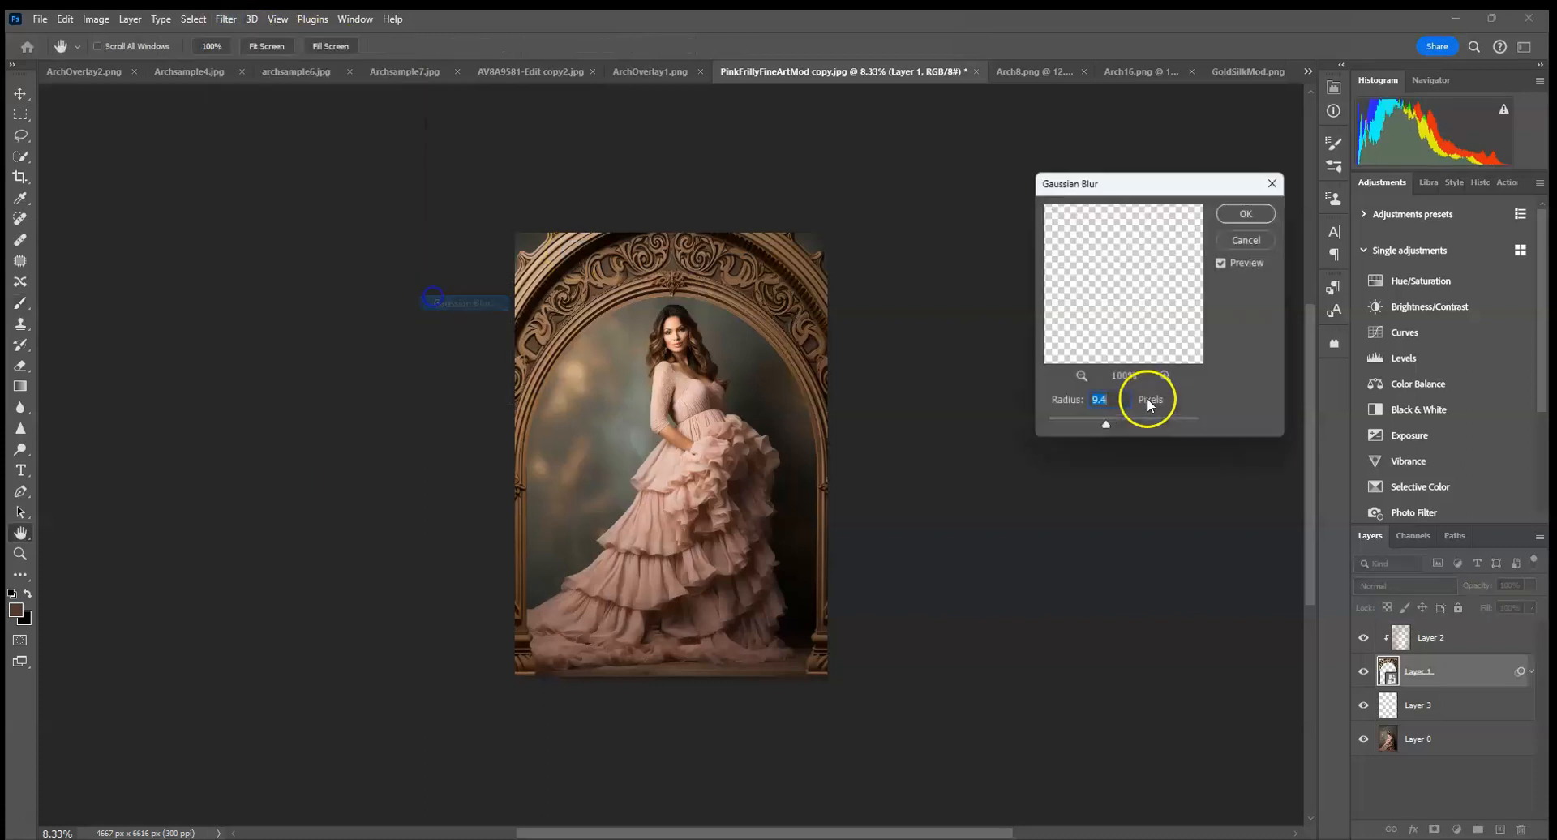
drag(1105, 424, 1131, 434)
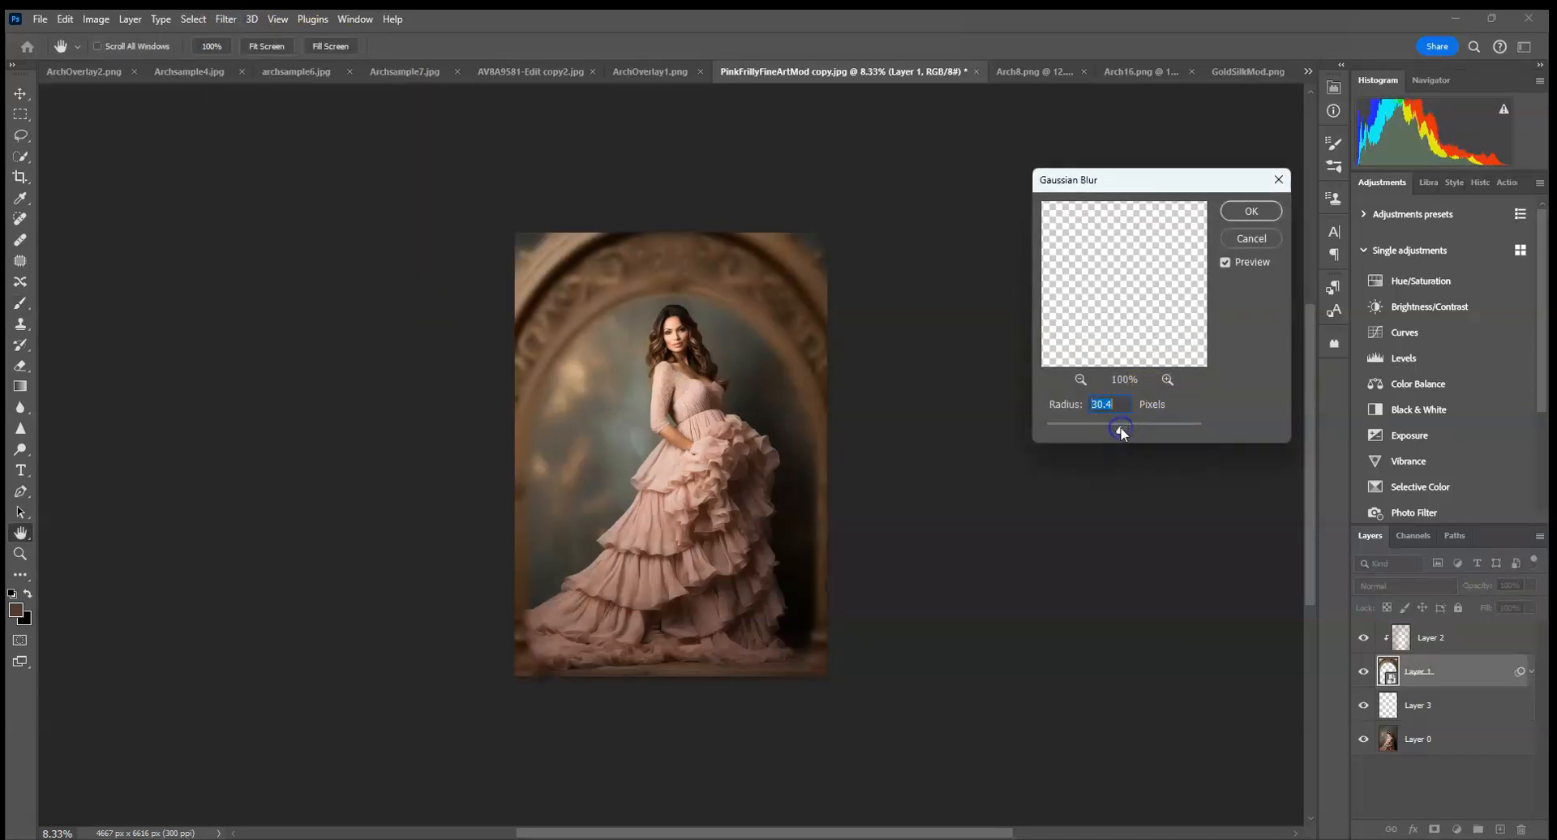
click(1253, 216)
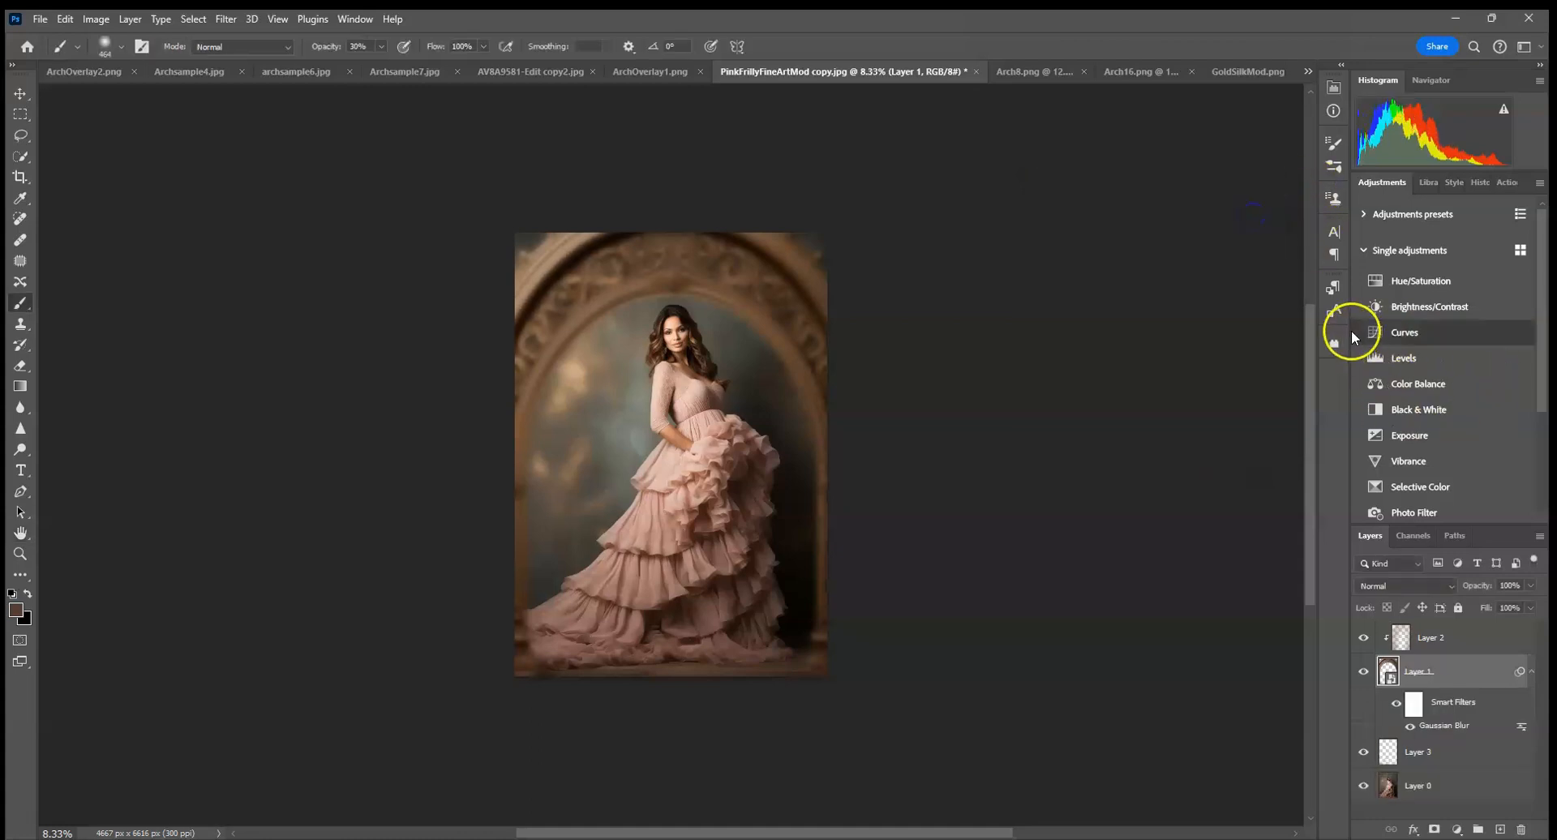
Darken the arch's sides and top on the clipped Multiply layer, using a 2520 px brush.
click(1472, 645)
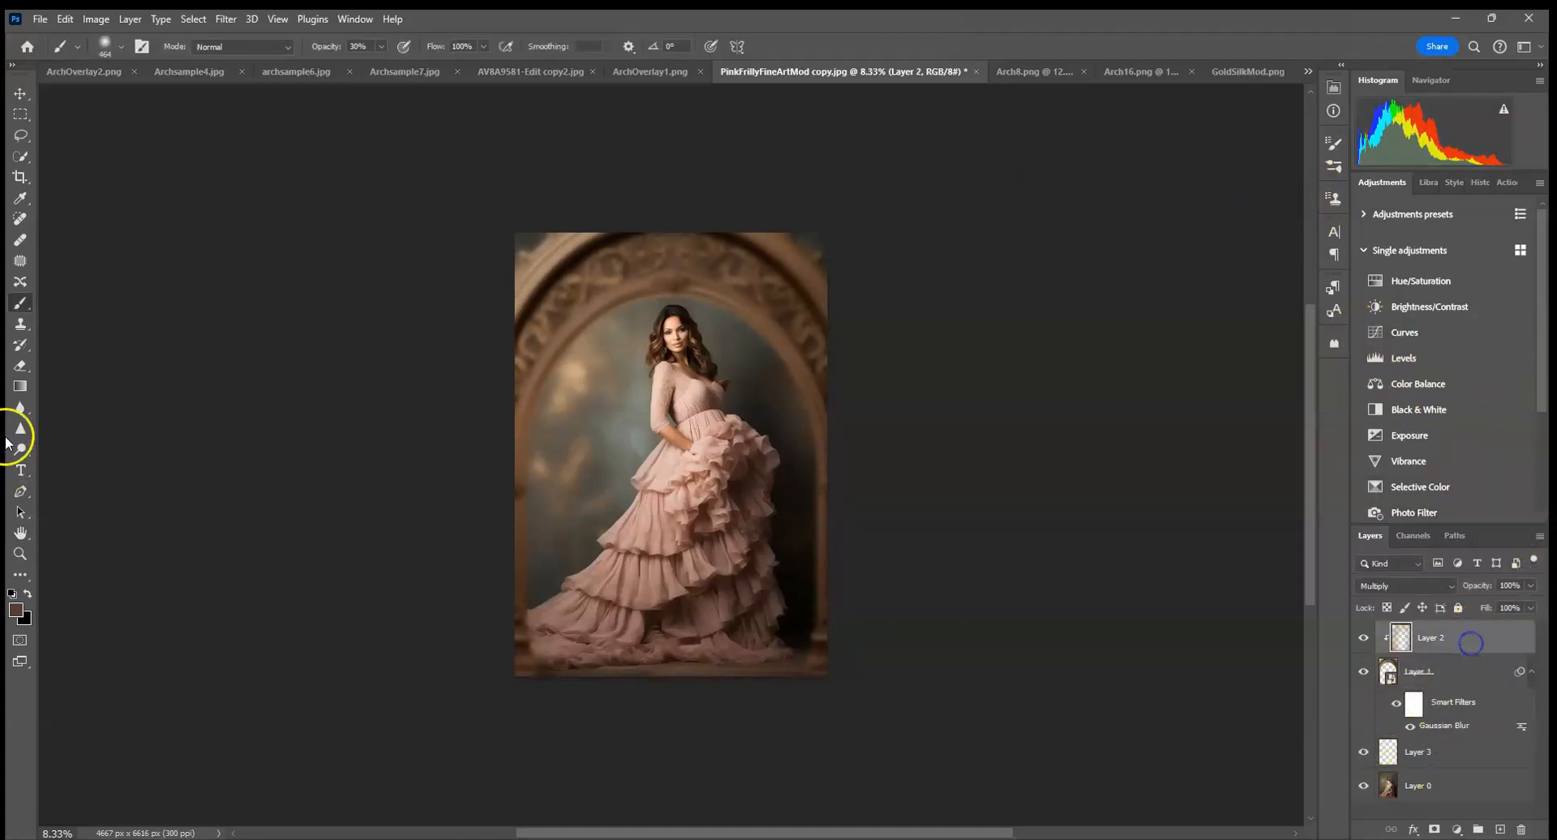
click(105, 48)
click(778, 563)
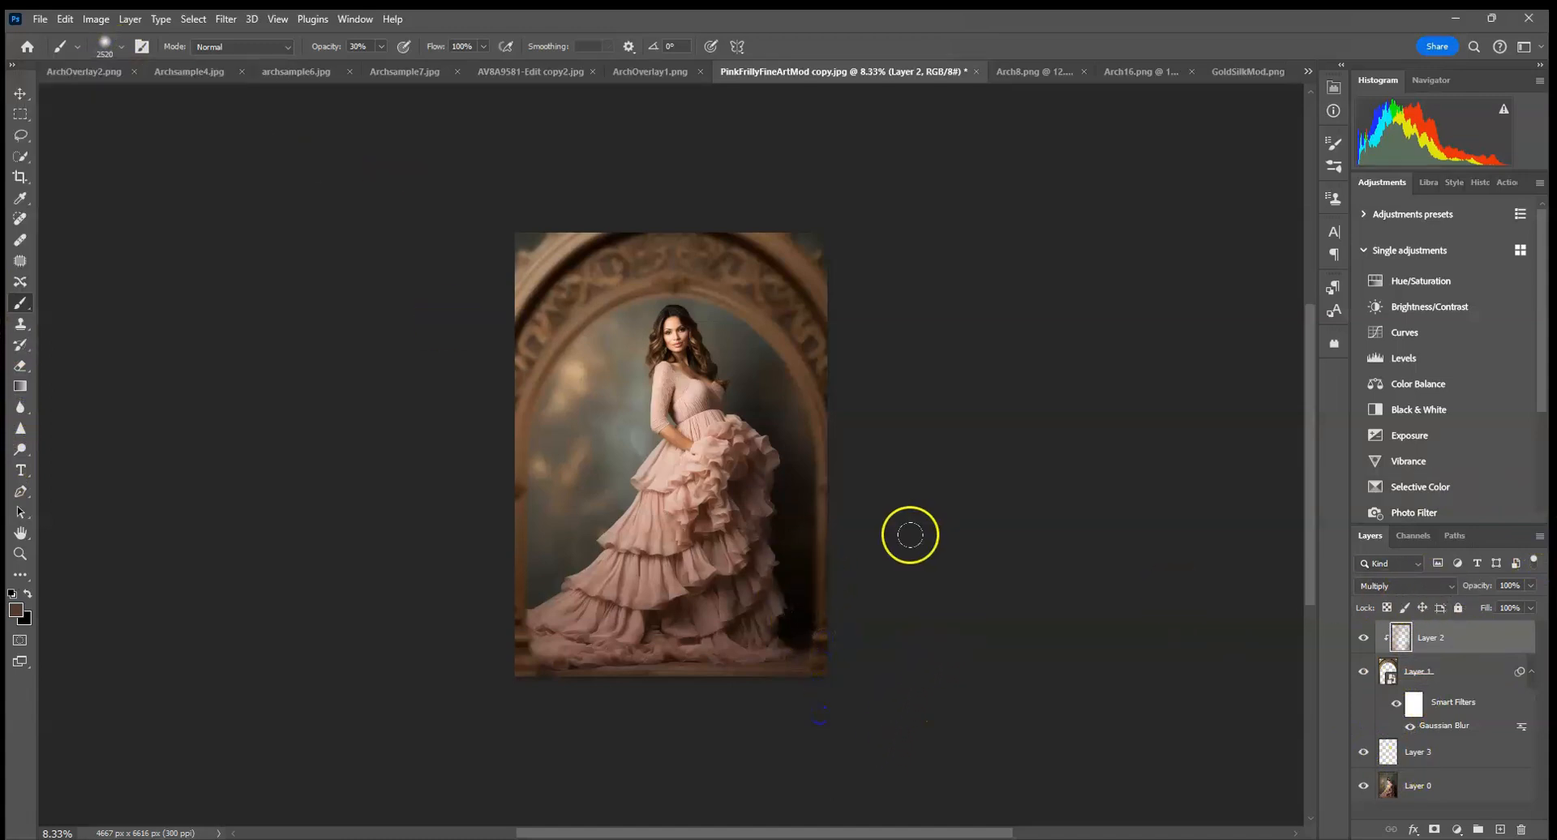
click(545, 396)
click(573, 356)
click(837, 392)
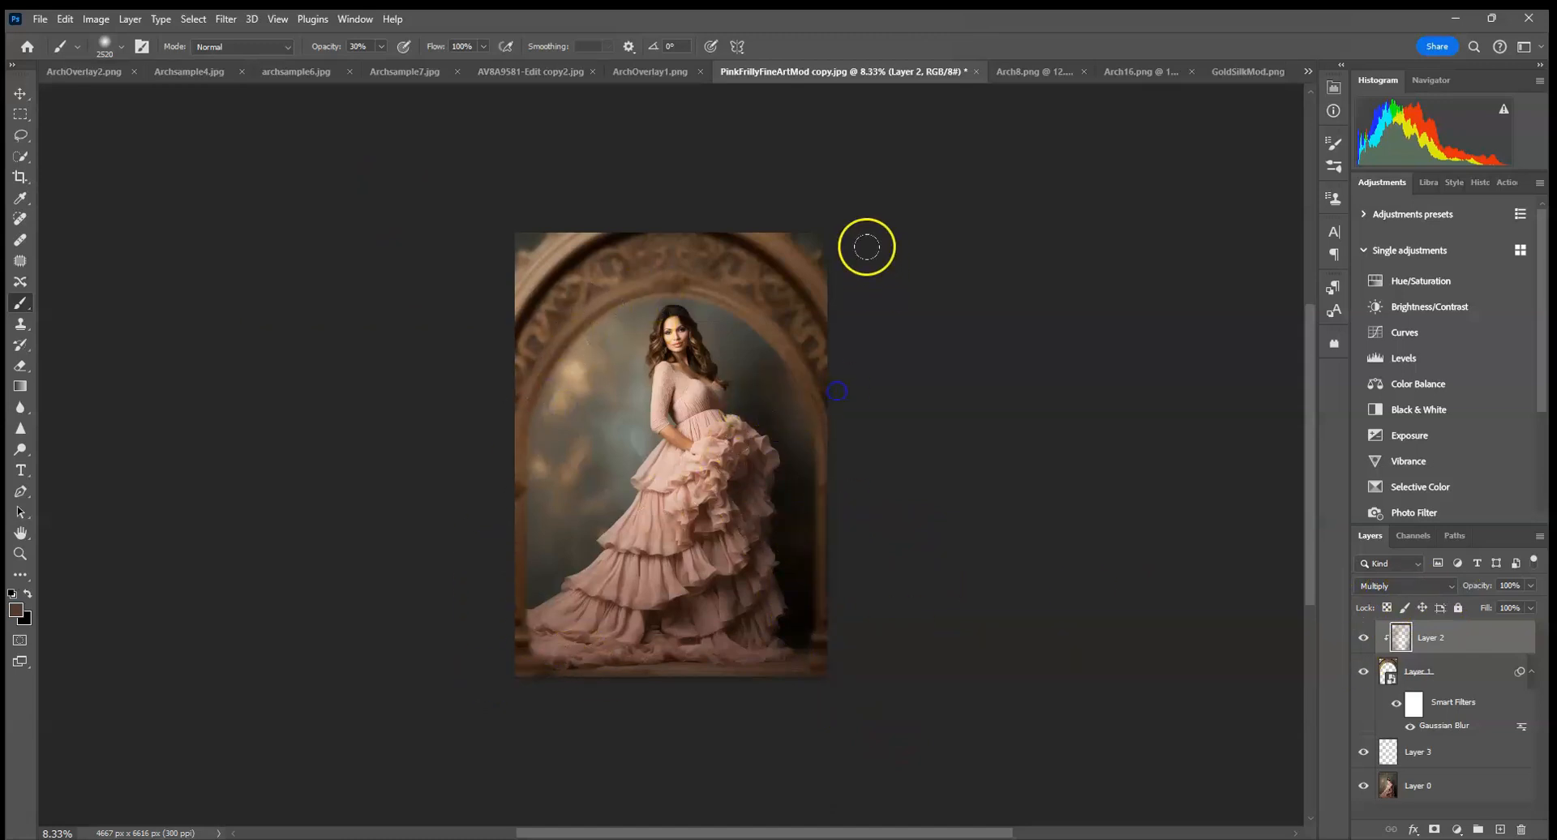
click(738, 206)
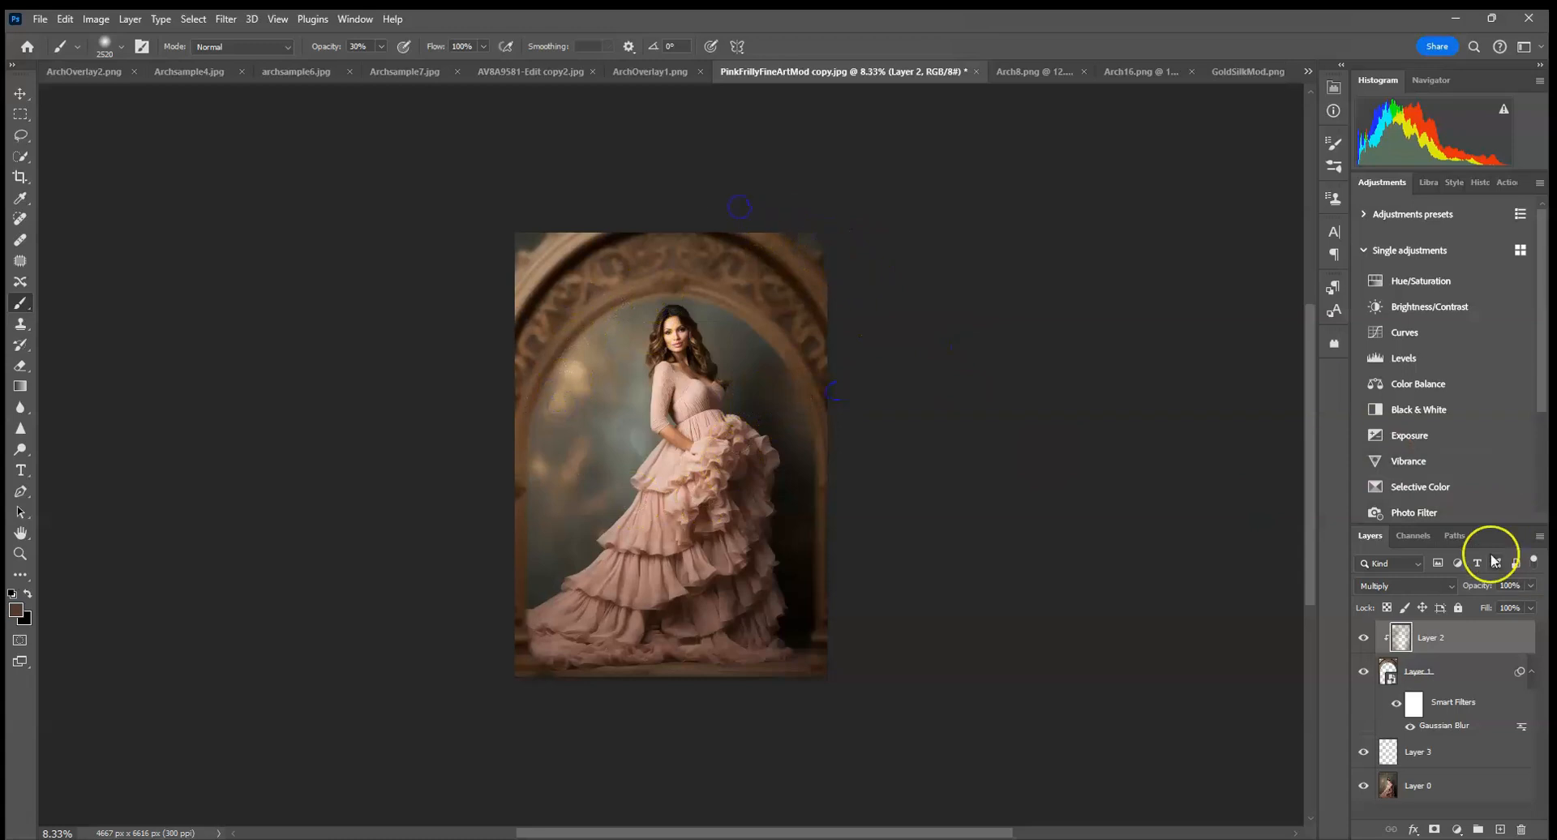
Add a Hue/Saturation adjustment clipped to the arch layer, with hue -22 and saturation -25.
click(1478, 680)
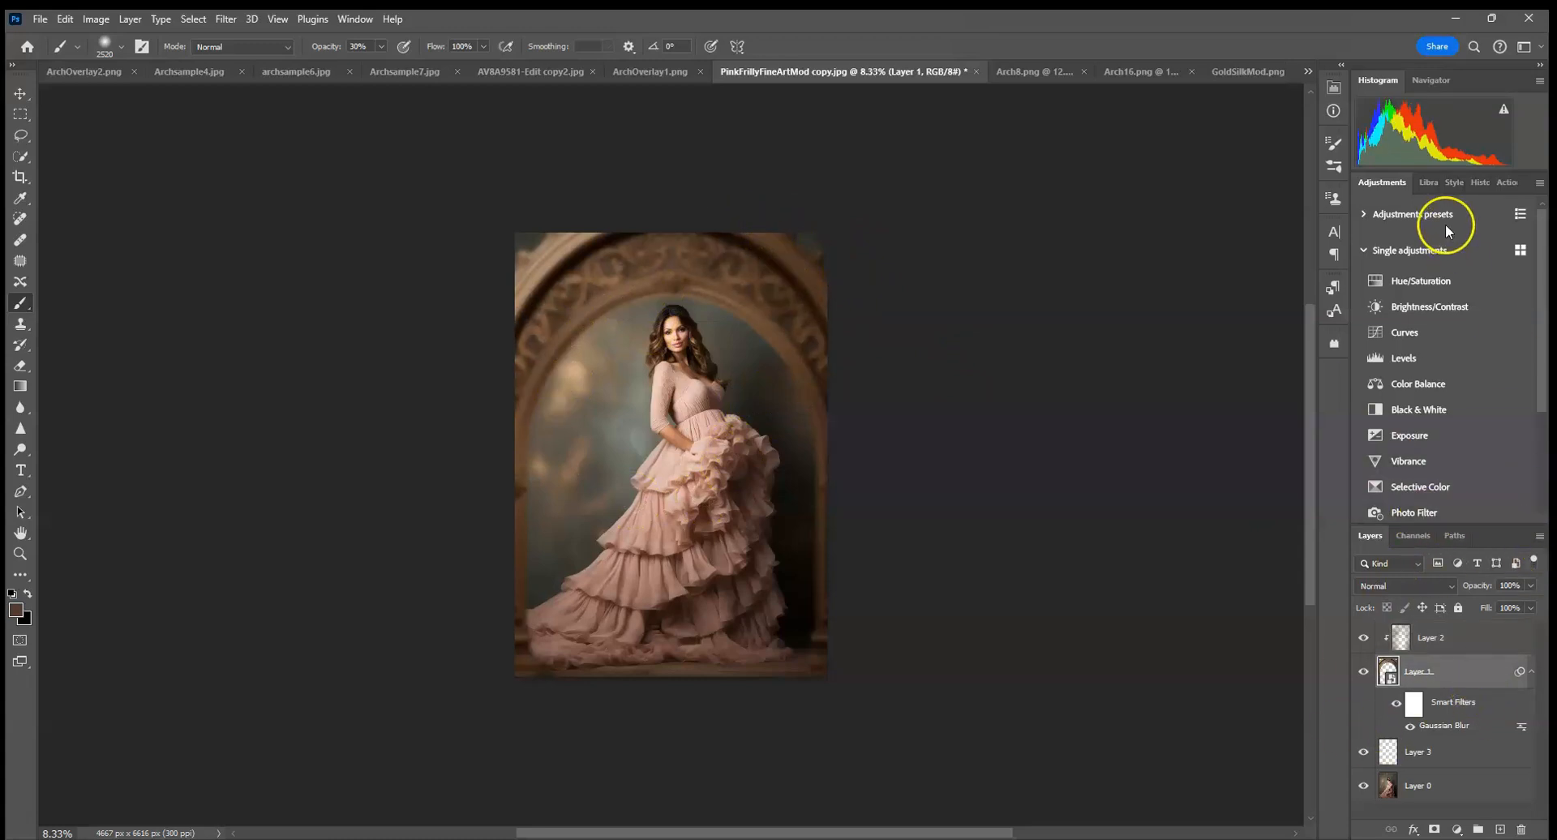
click(1421, 282)
drag(1218, 196, 1203, 197)
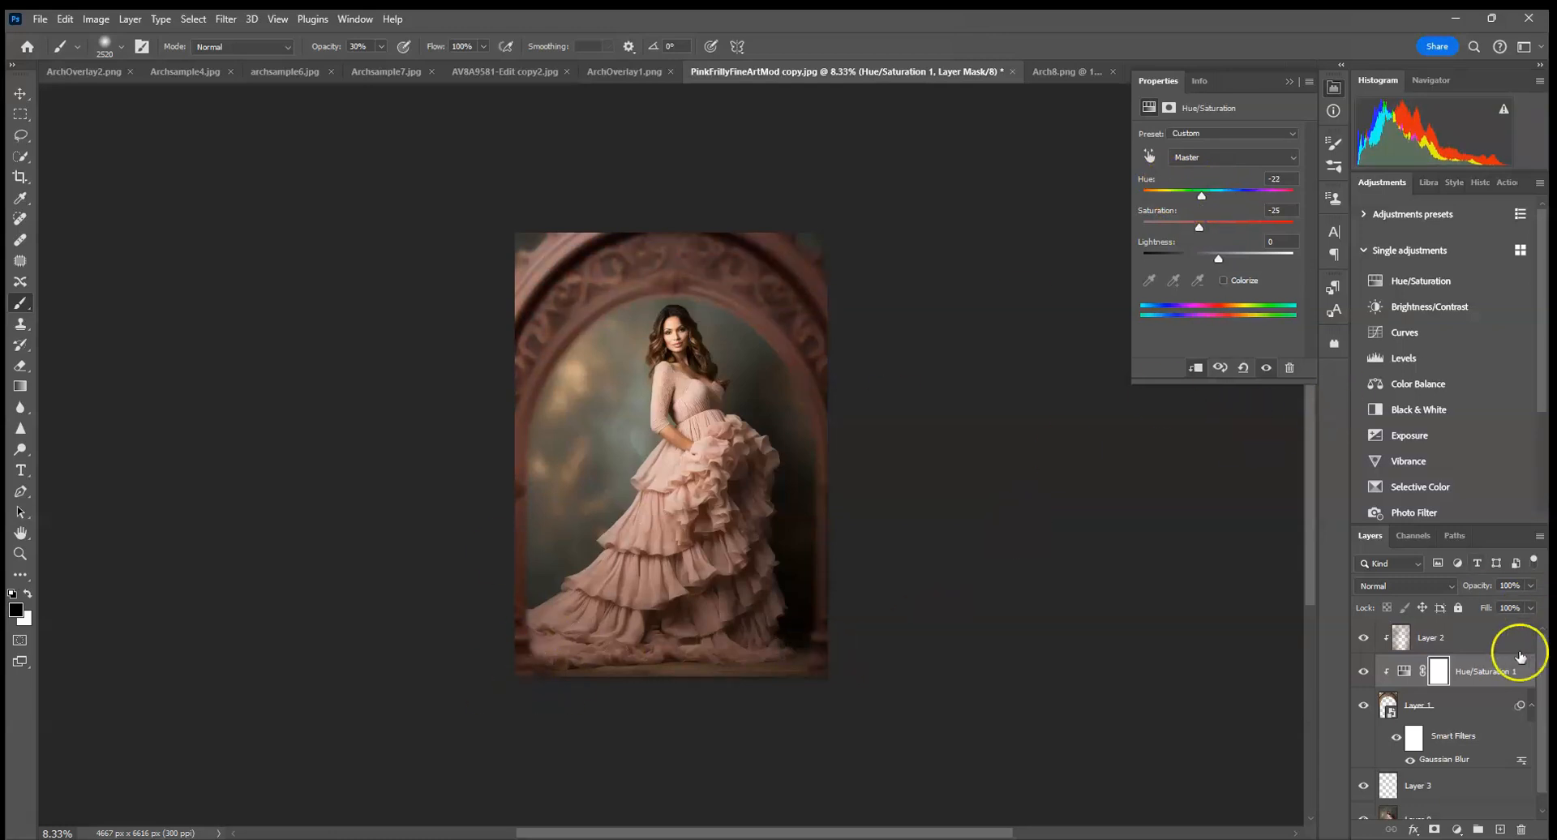
Discard the colour and blur edits by reverting to the first brush stroke in the history, and delete the clipped Multiply layer.
drag(1489, 678, 1522, 830)
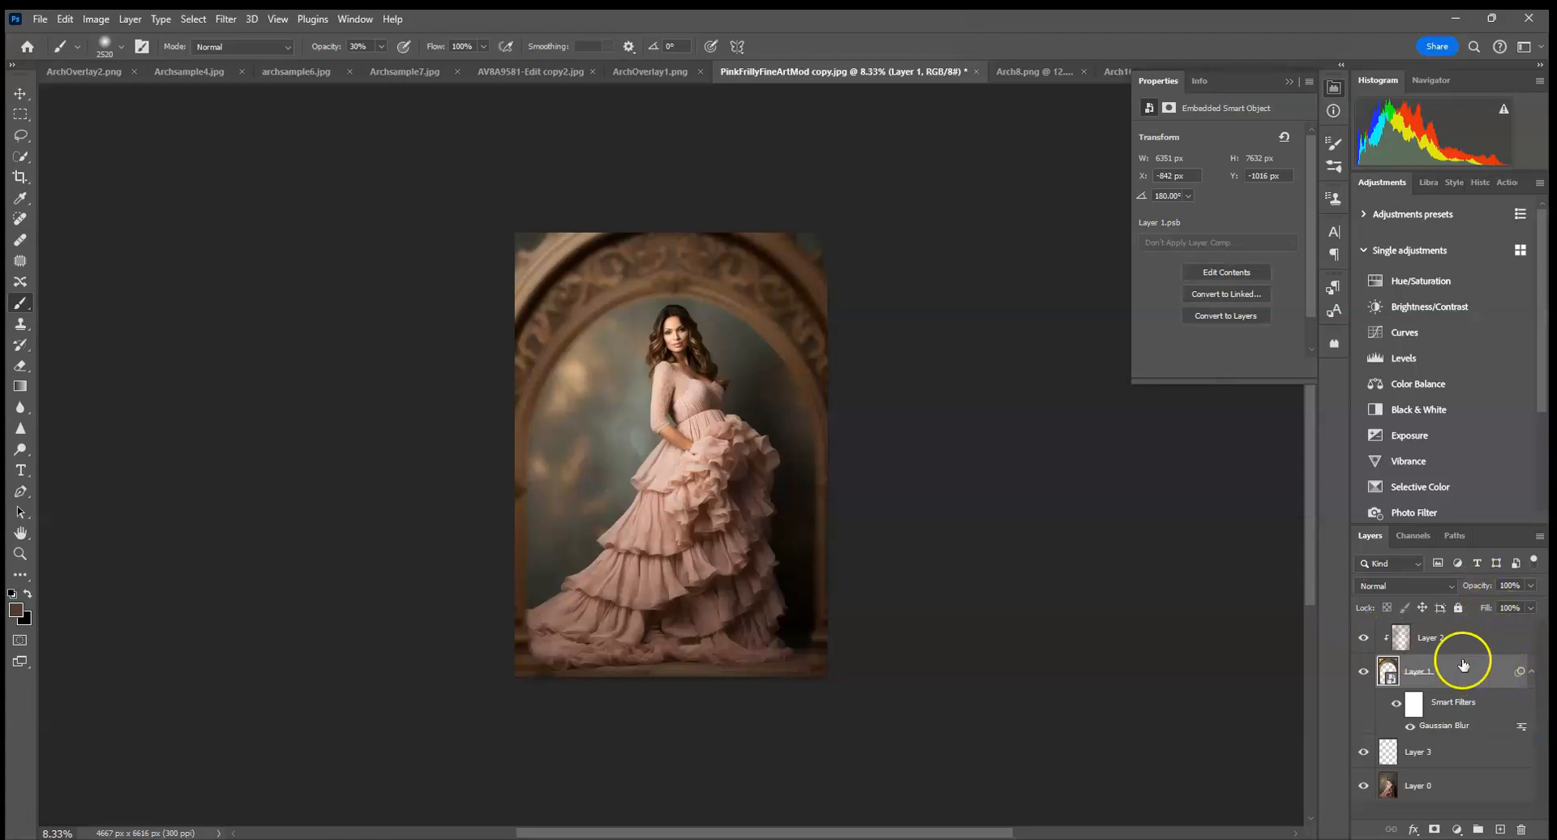
click(1477, 181)
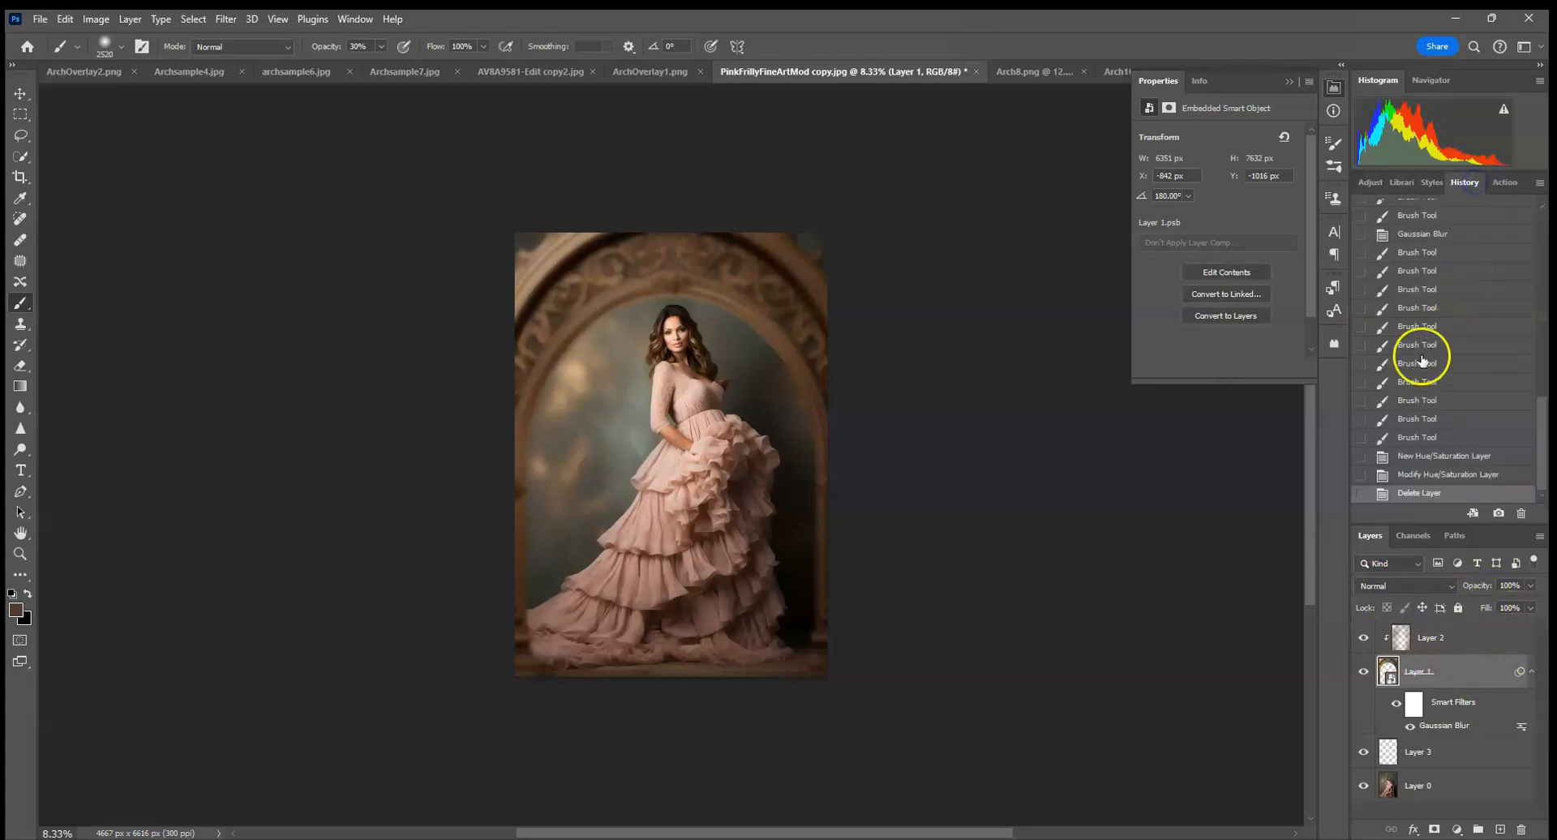
scroll(1425, 353, up, 3)
click(1431, 342)
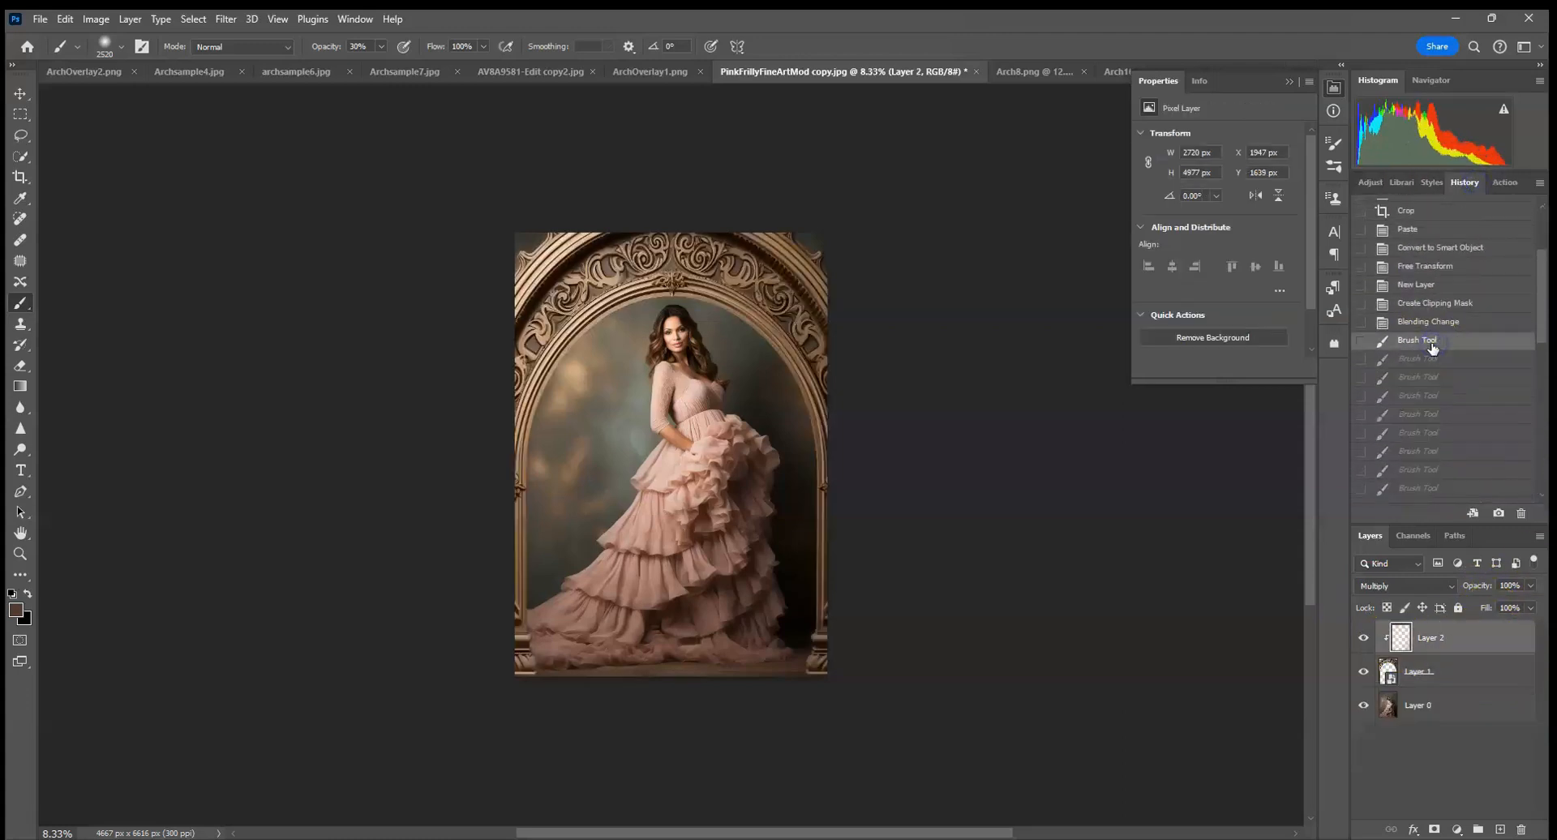
drag(1518, 653, 1524, 829)
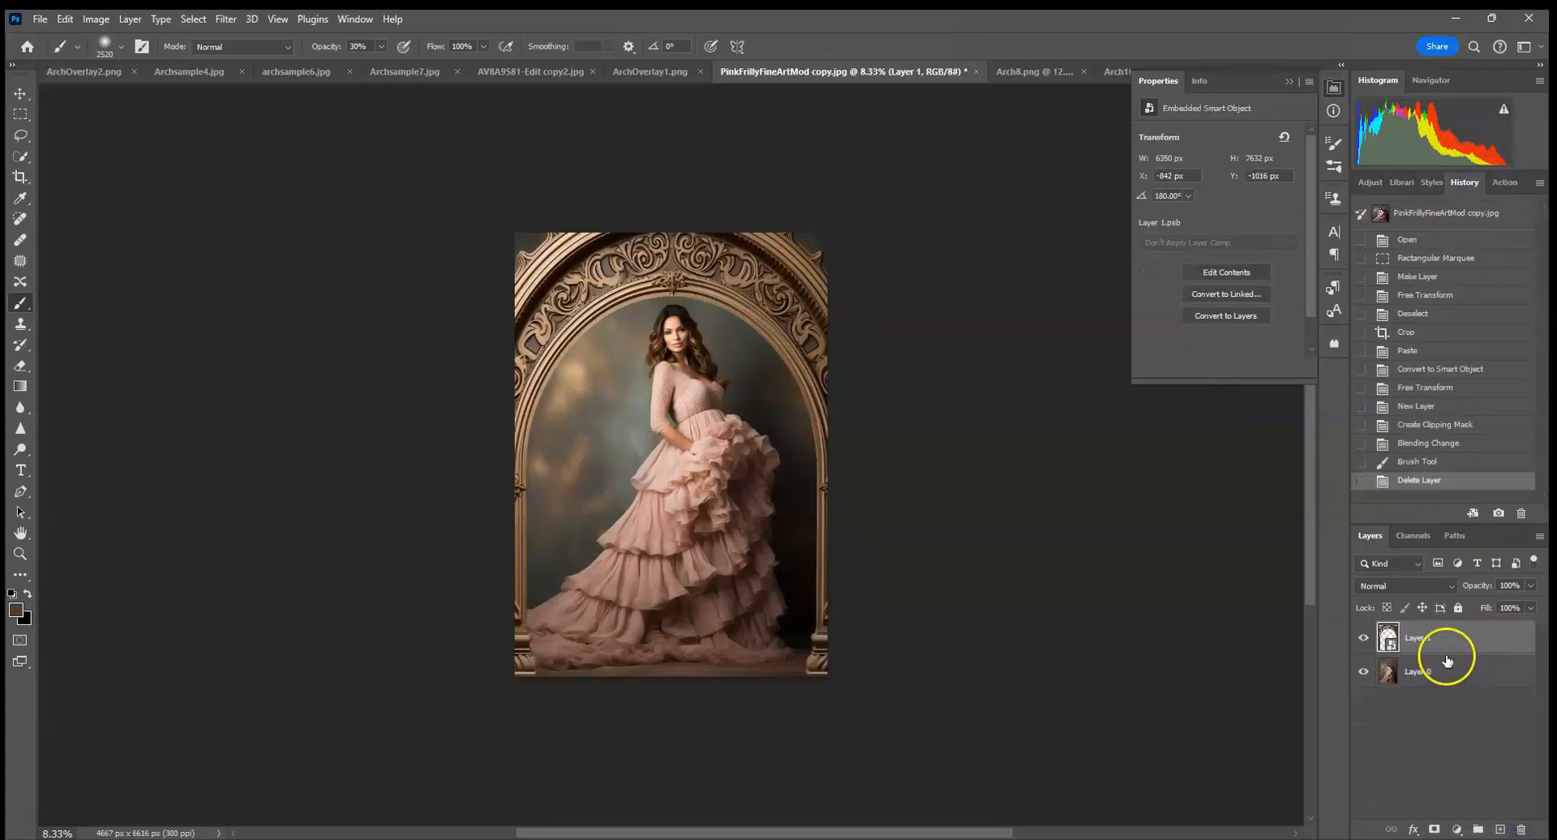
Scale the arch layer down to about 5750 x 6496 px and centre it horizontally, with its bases resting above the portrait's bottom edge.
click(20, 93)
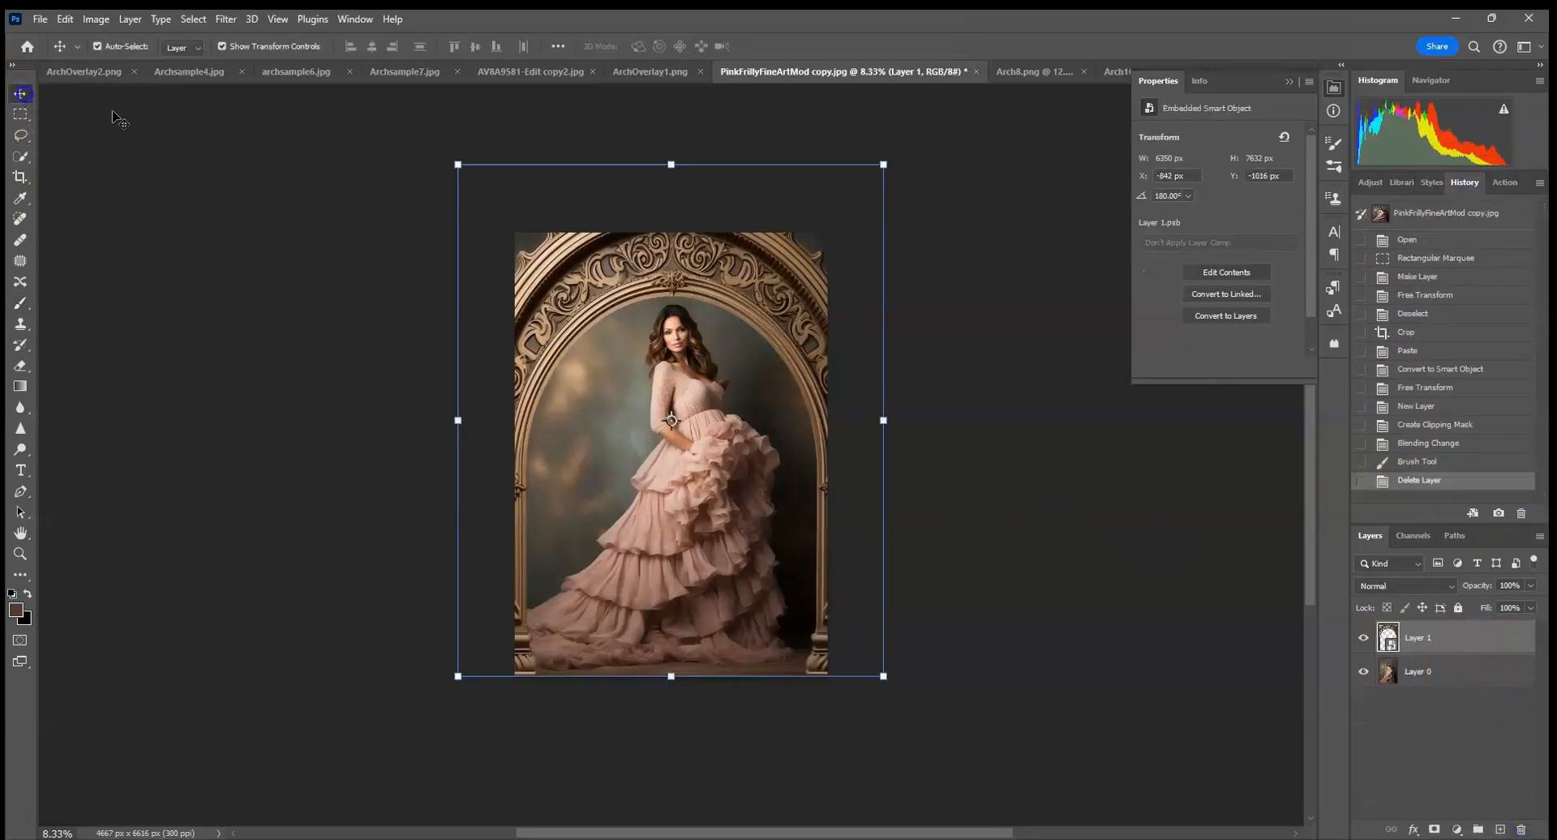
drag(883, 164, 851, 233)
drag(832, 414, 837, 377)
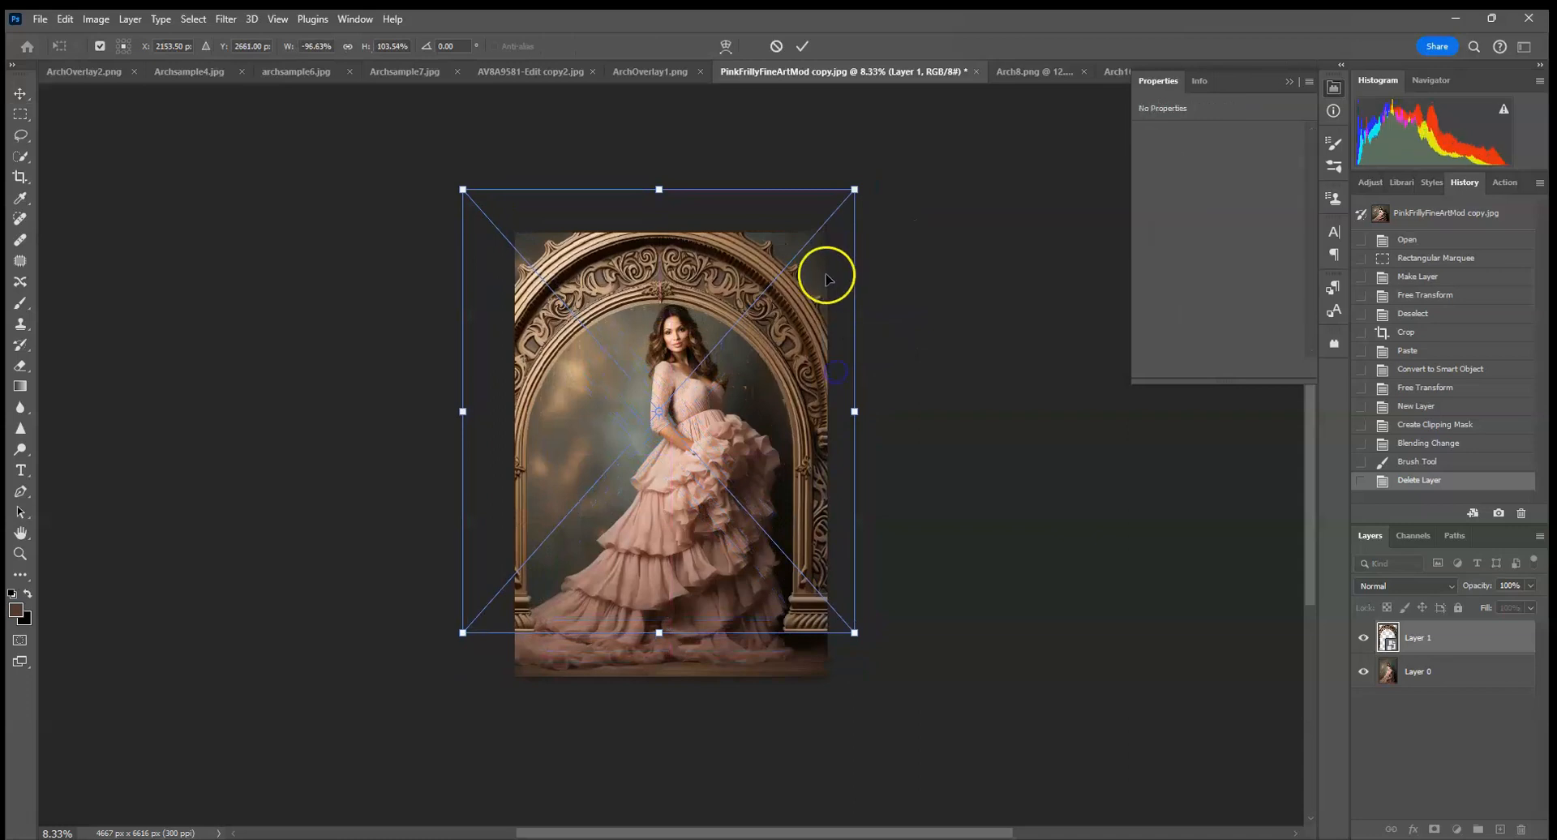
drag(462, 189, 483, 198)
drag(855, 200, 866, 197)
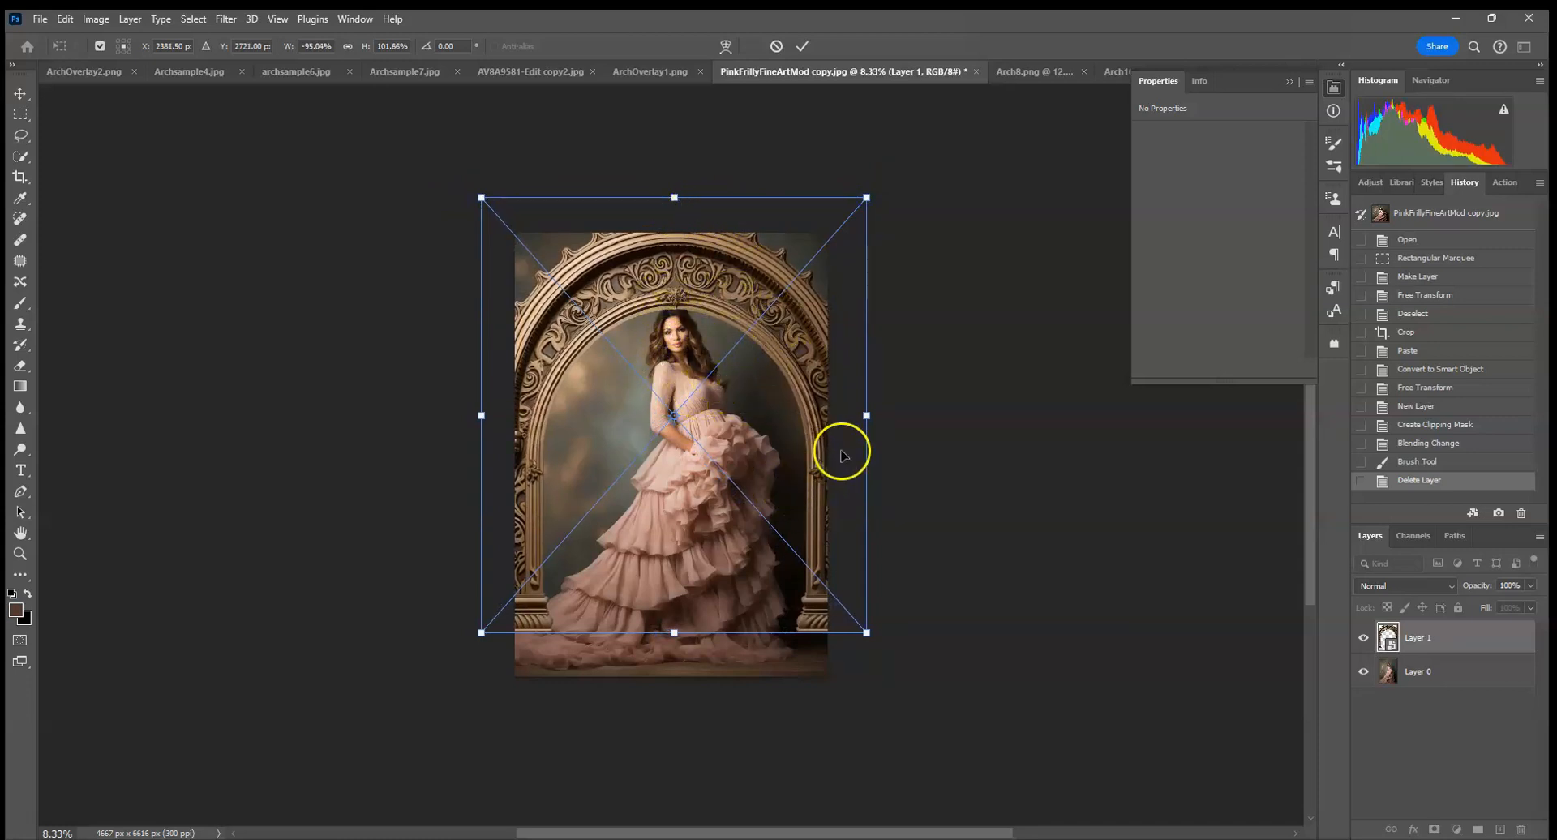
drag(790, 445, 788, 453)
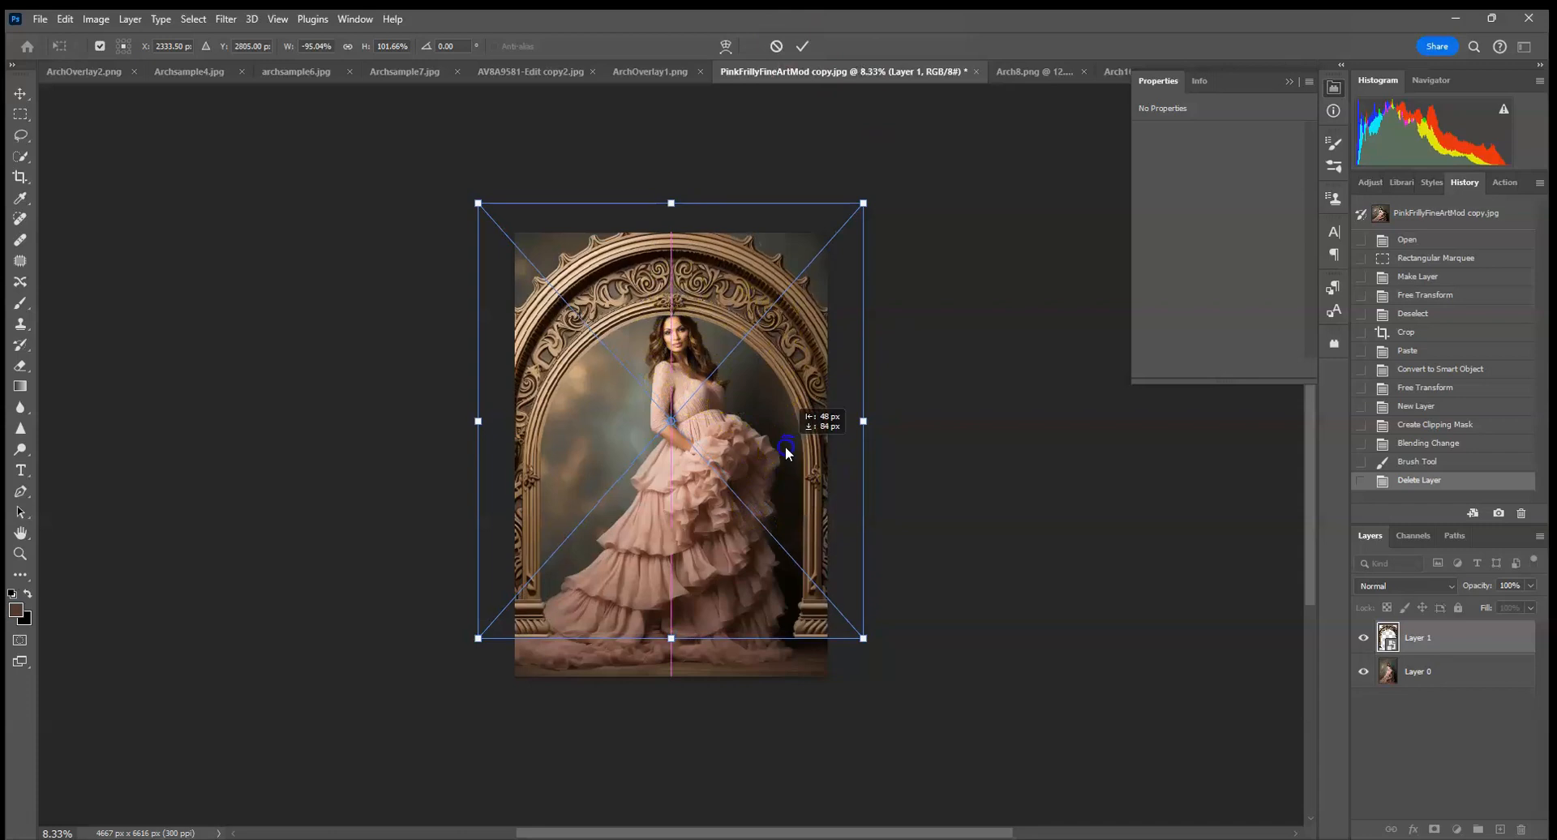
click(802, 46)
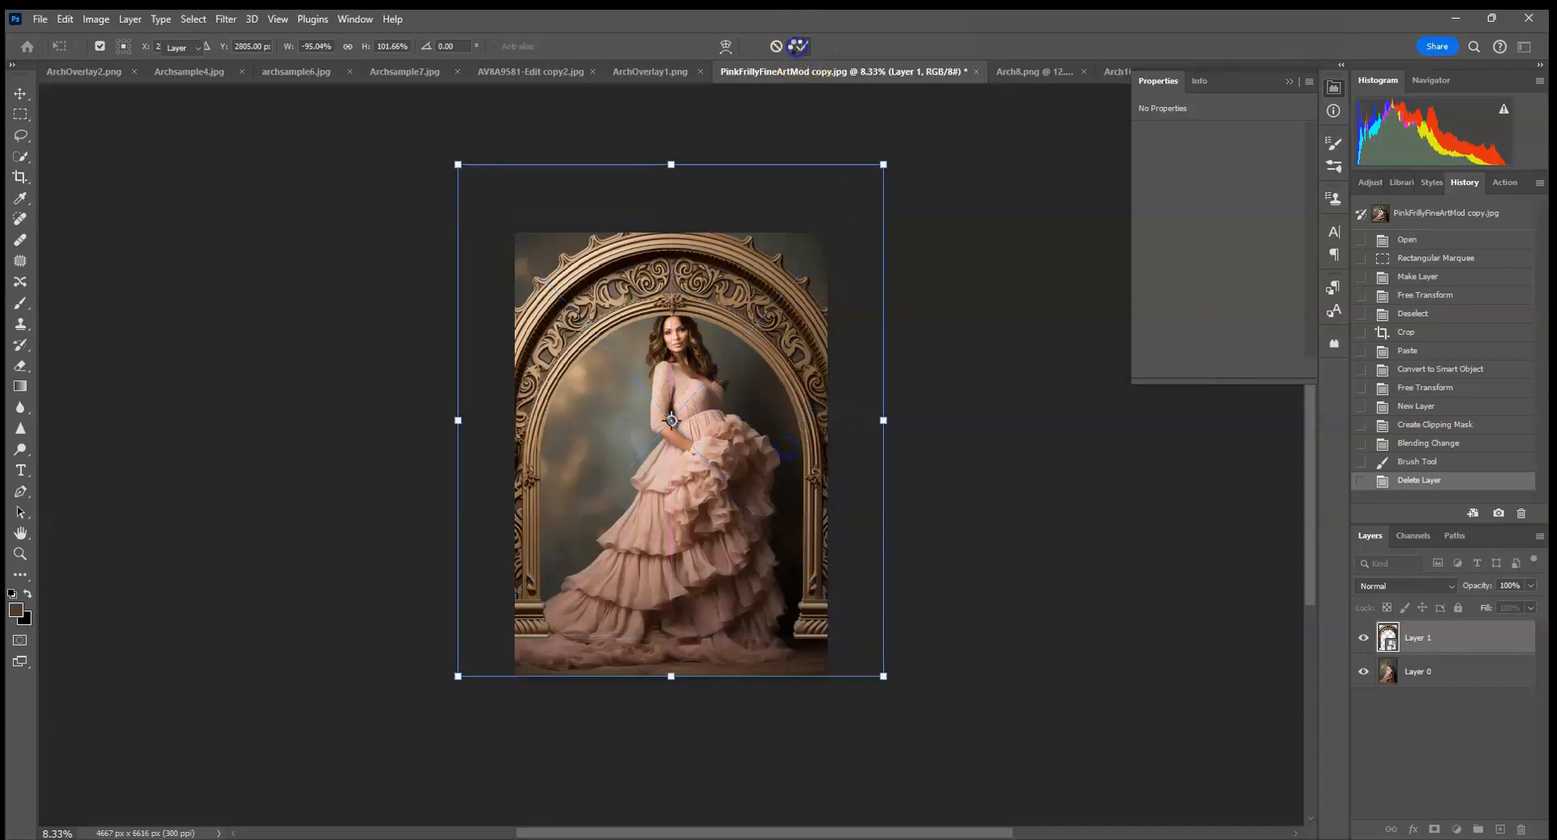
Apply Liquify to the arch with a brush size of 5534, pushing its crown upward and its shoulders up and outward.
click(226, 19)
click(273, 180)
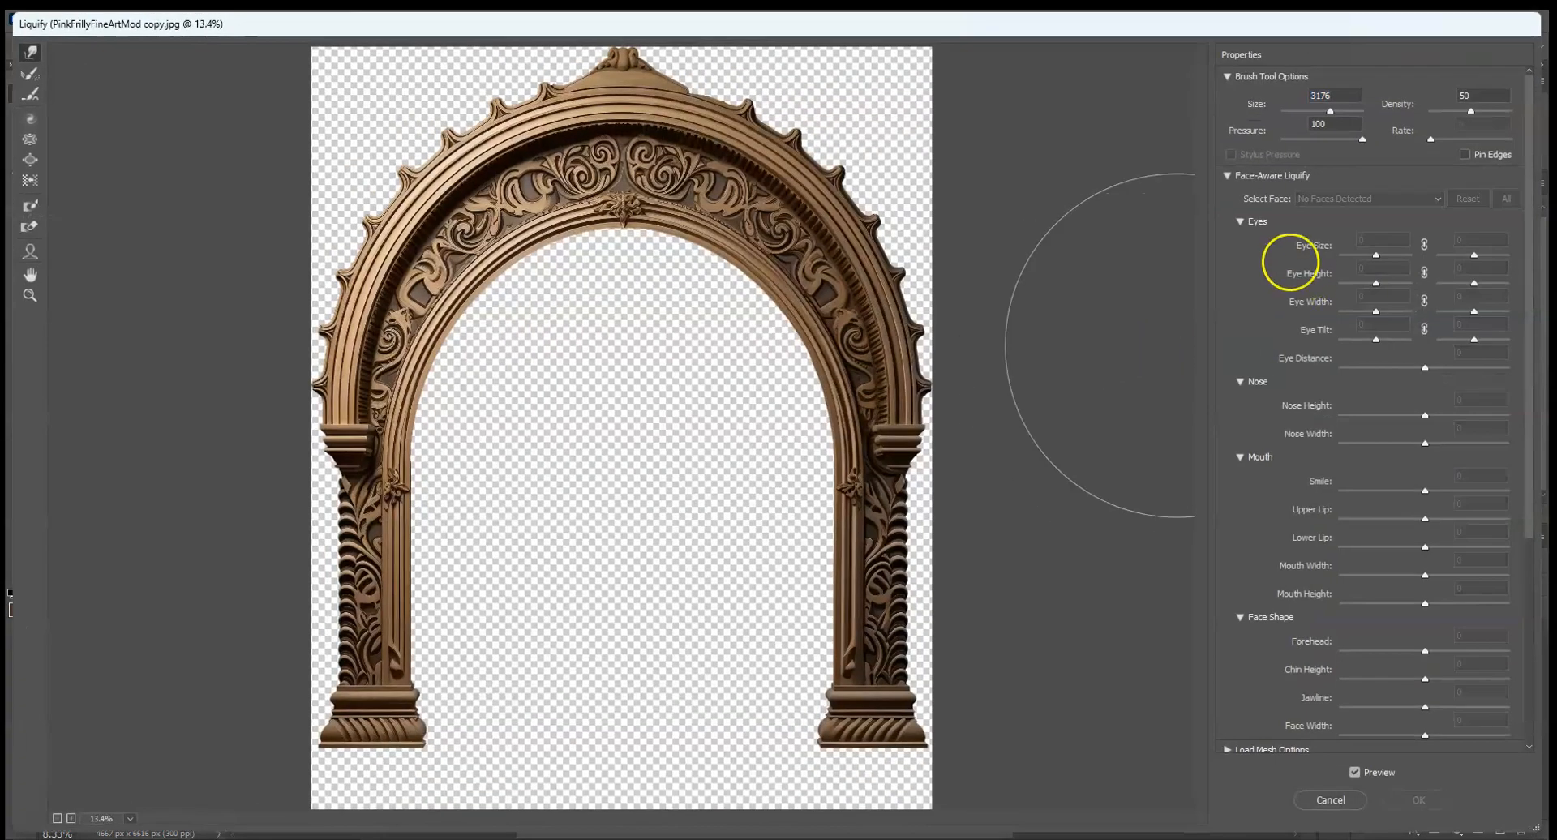
drag(1331, 115, 1340, 111)
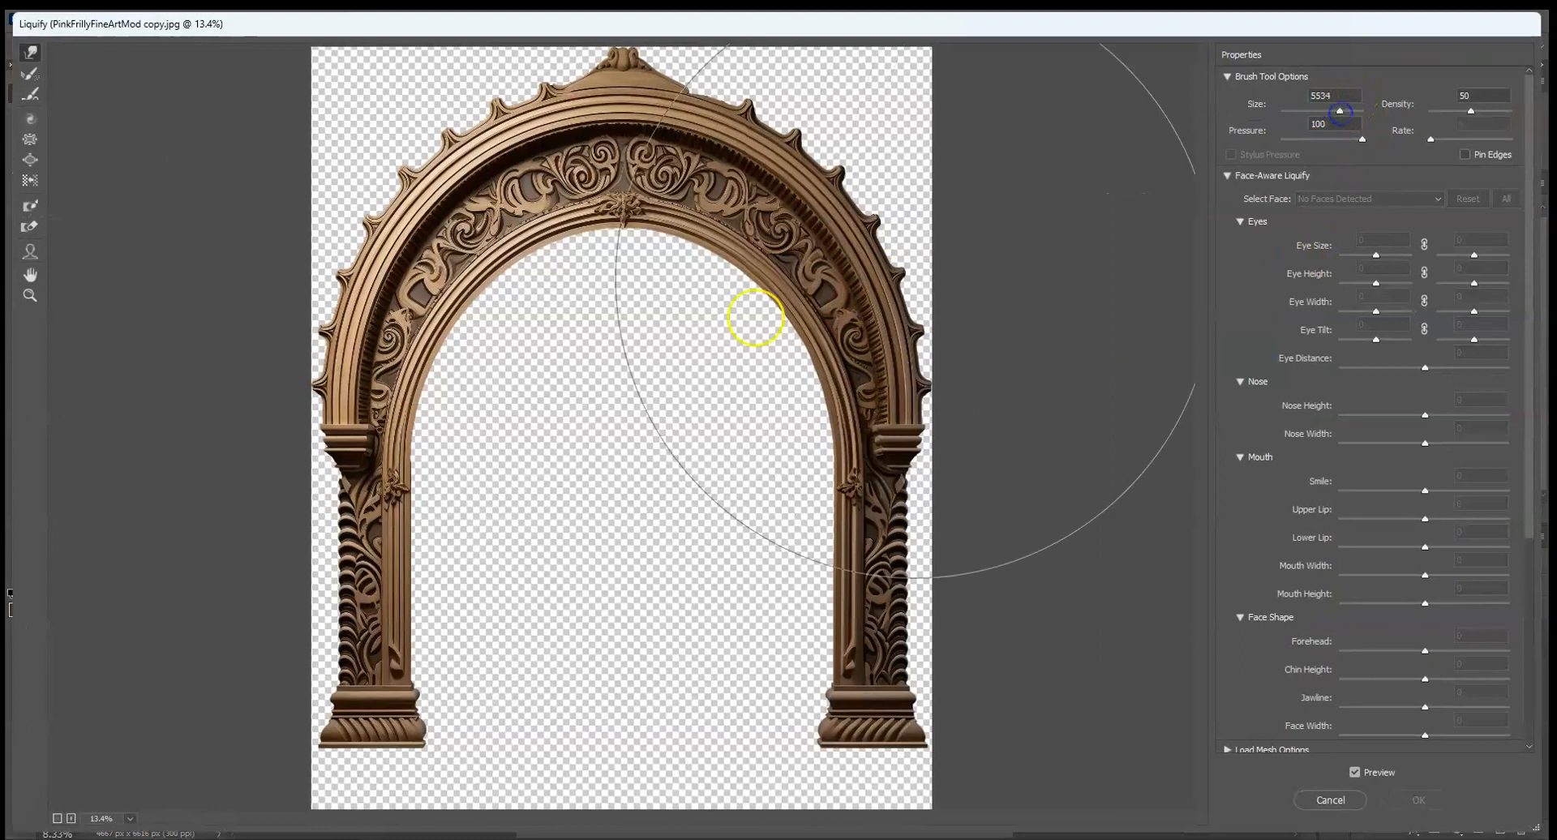
drag(613, 331, 621, 292)
drag(751, 274, 754, 257)
drag(498, 301, 493, 290)
drag(496, 168, 493, 159)
drag(665, 141, 665, 131)
drag(803, 196, 807, 190)
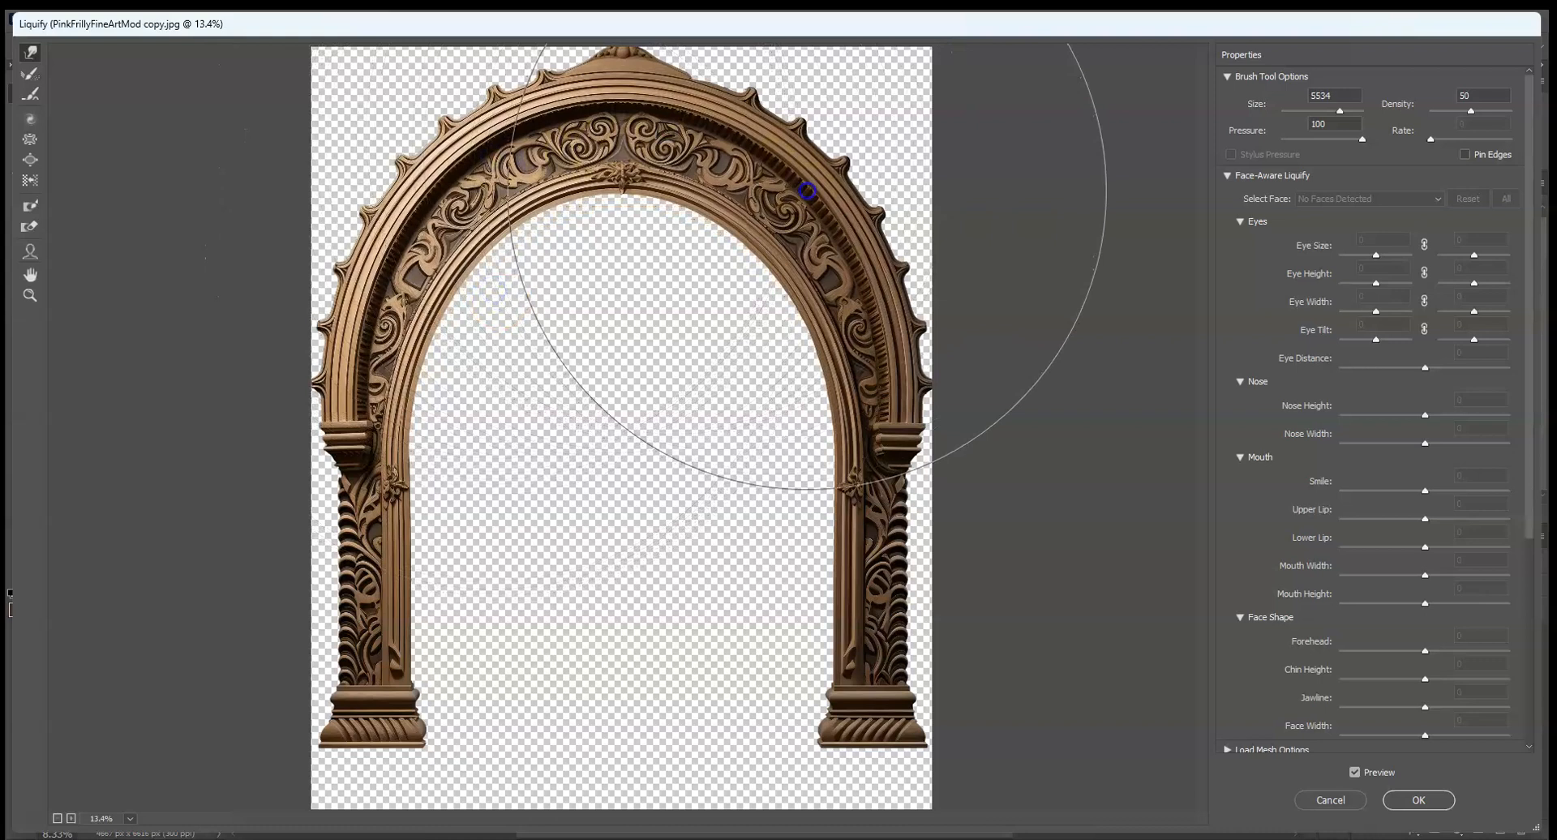
drag(545, 235, 541, 227)
drag(758, 225, 762, 216)
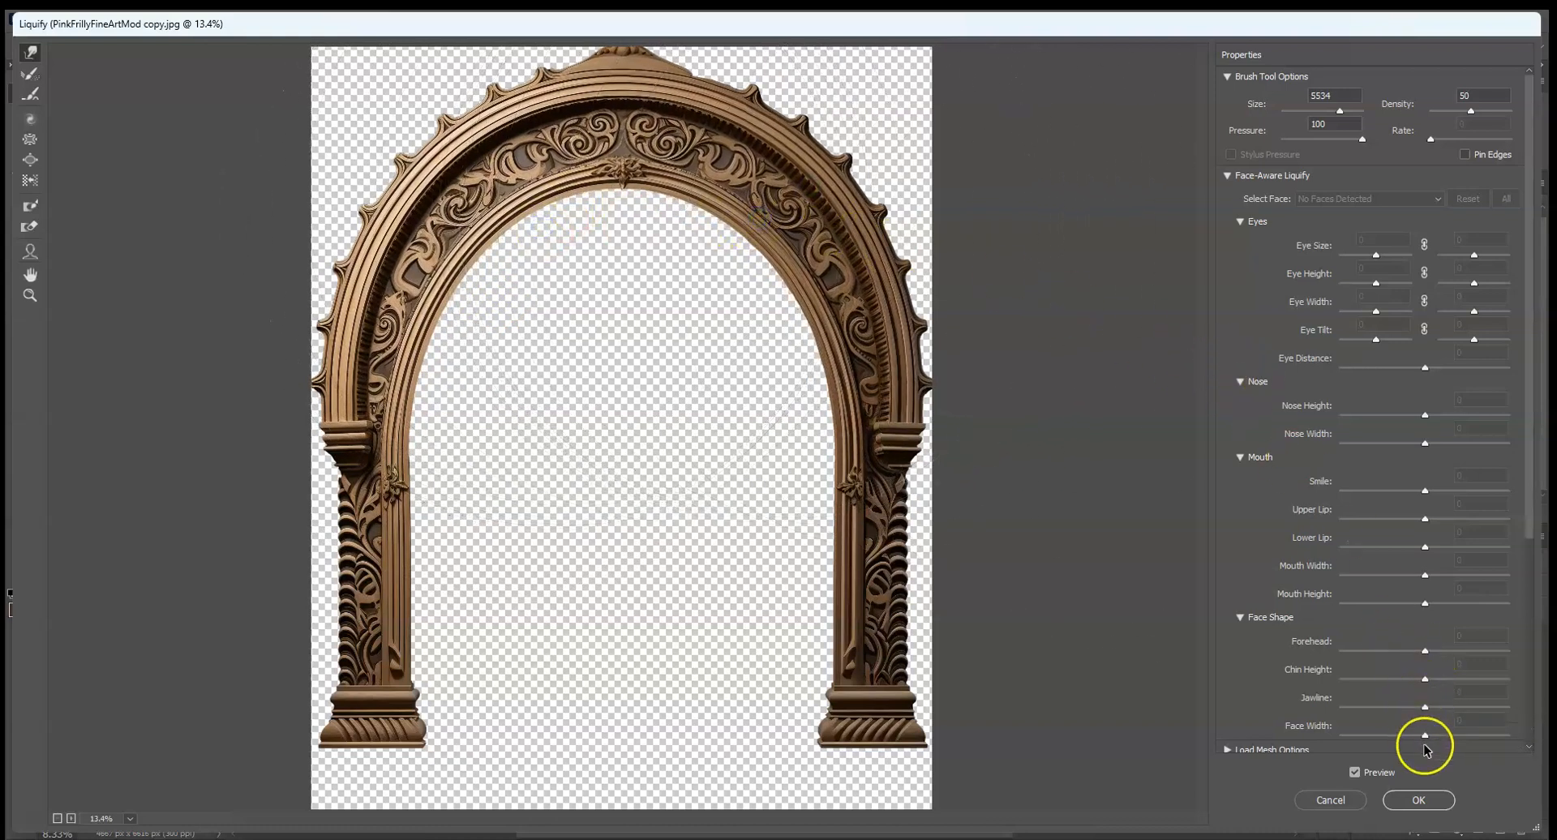
click(1421, 800)
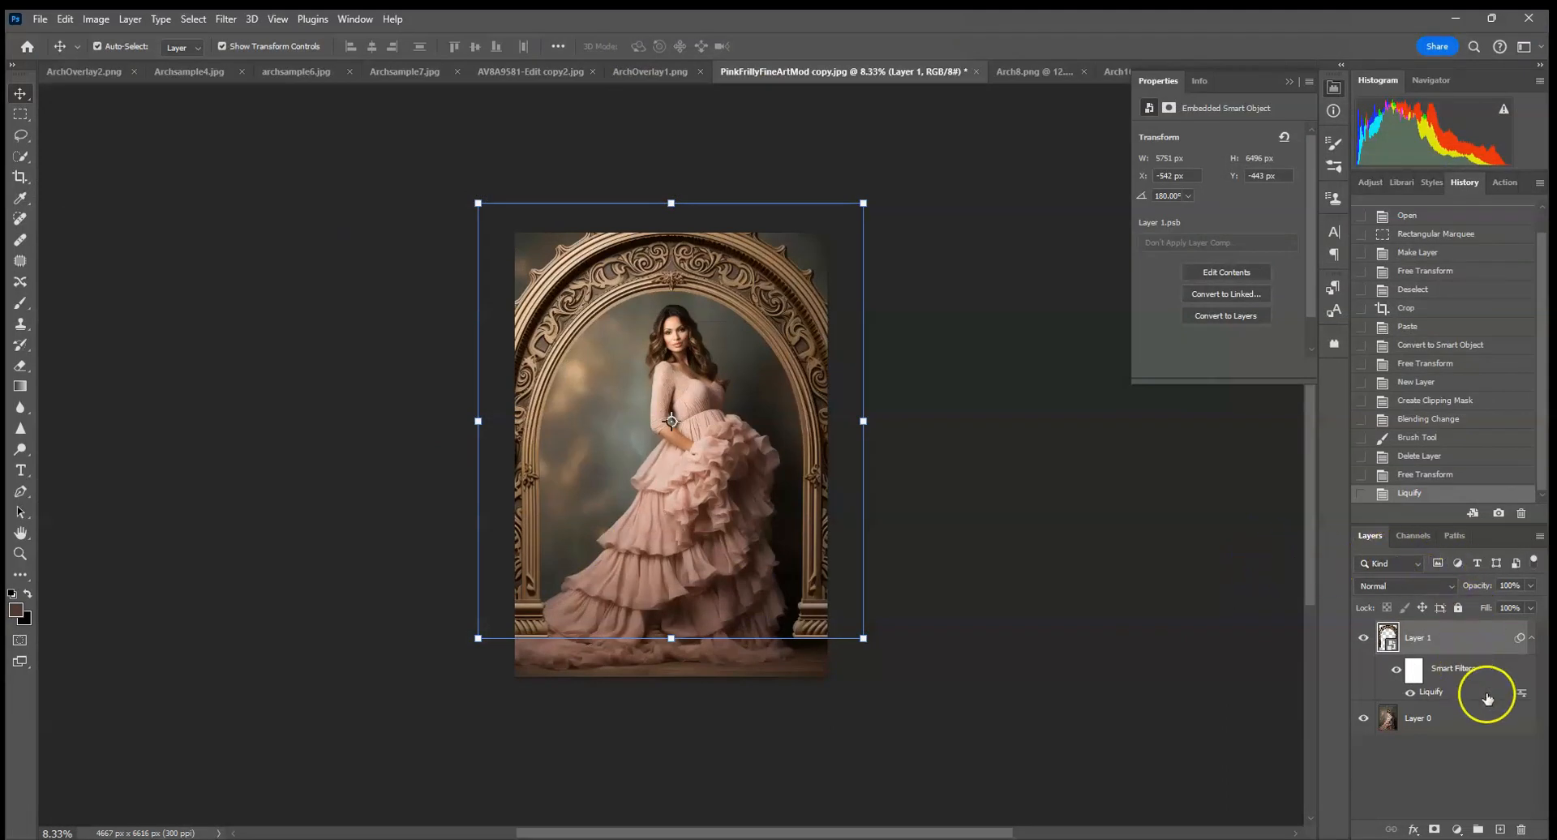
Add a new layer clipped to the arch layer and set its blending mode to Multiply.
click(1499, 828)
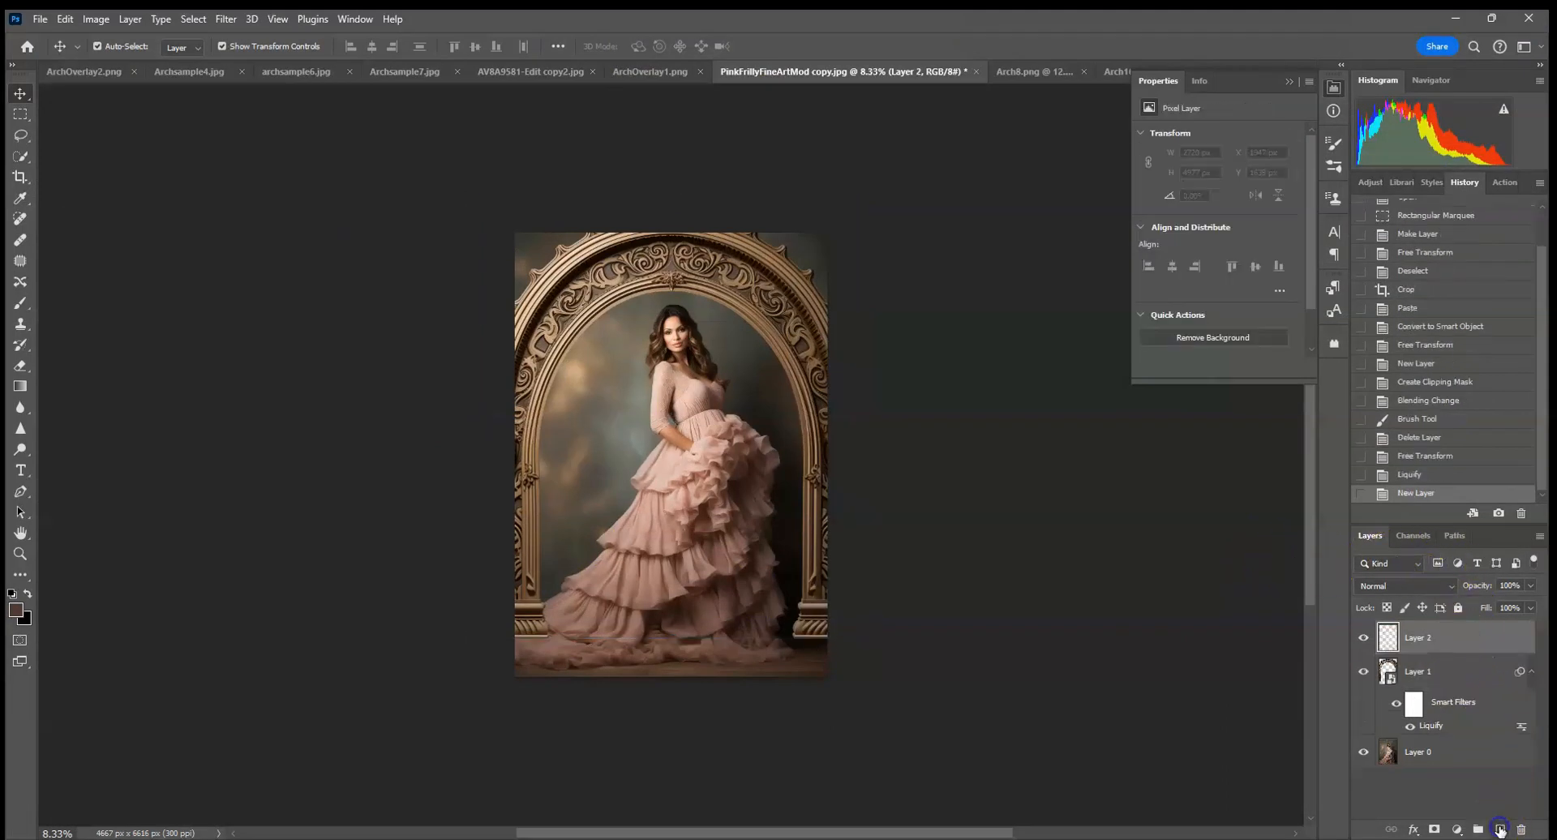
alt+click(1430, 652)
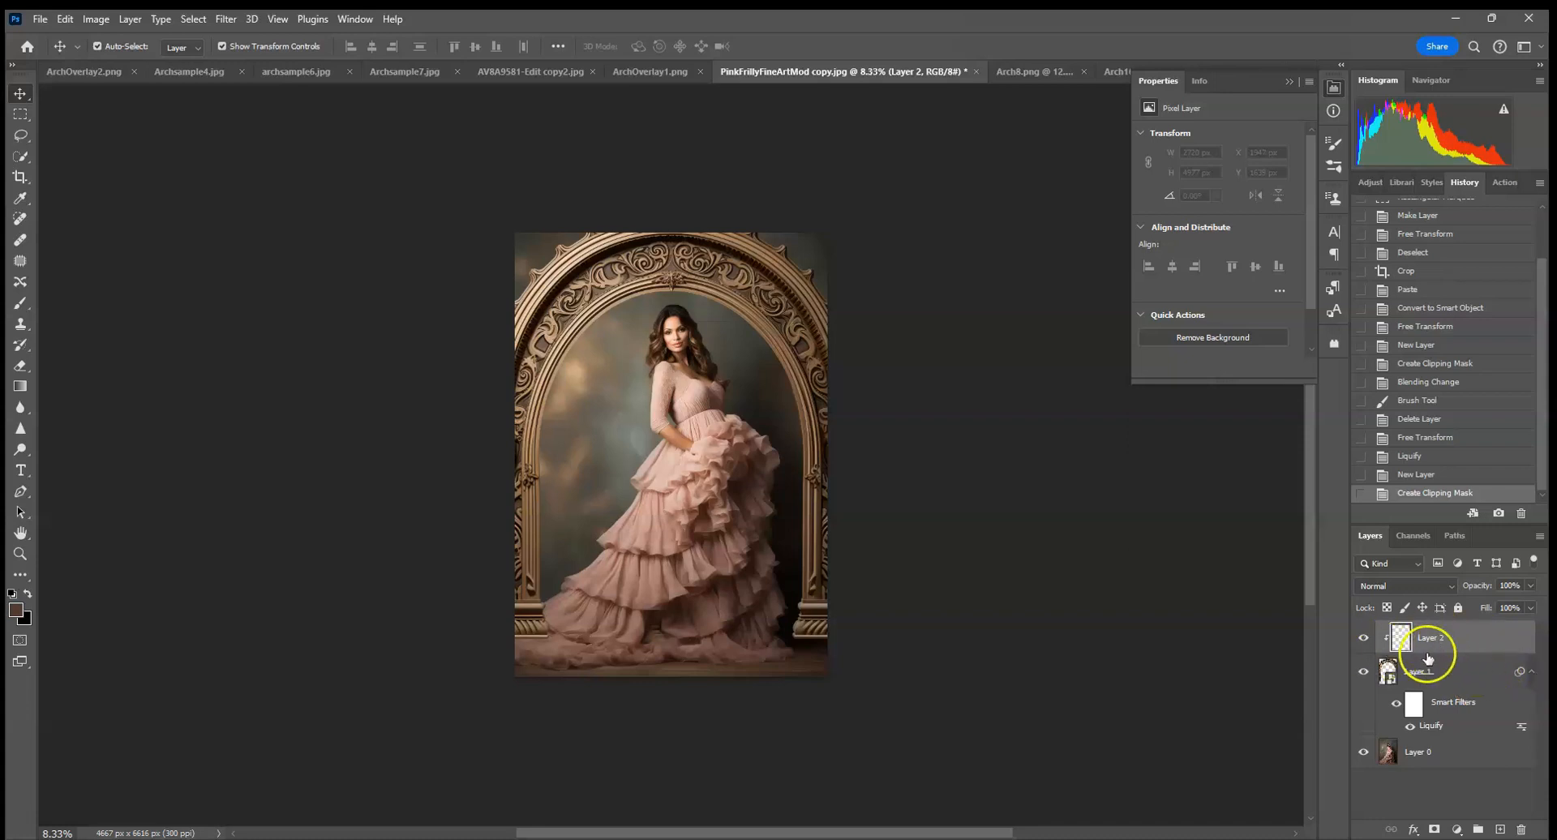
right_click(1452, 644)
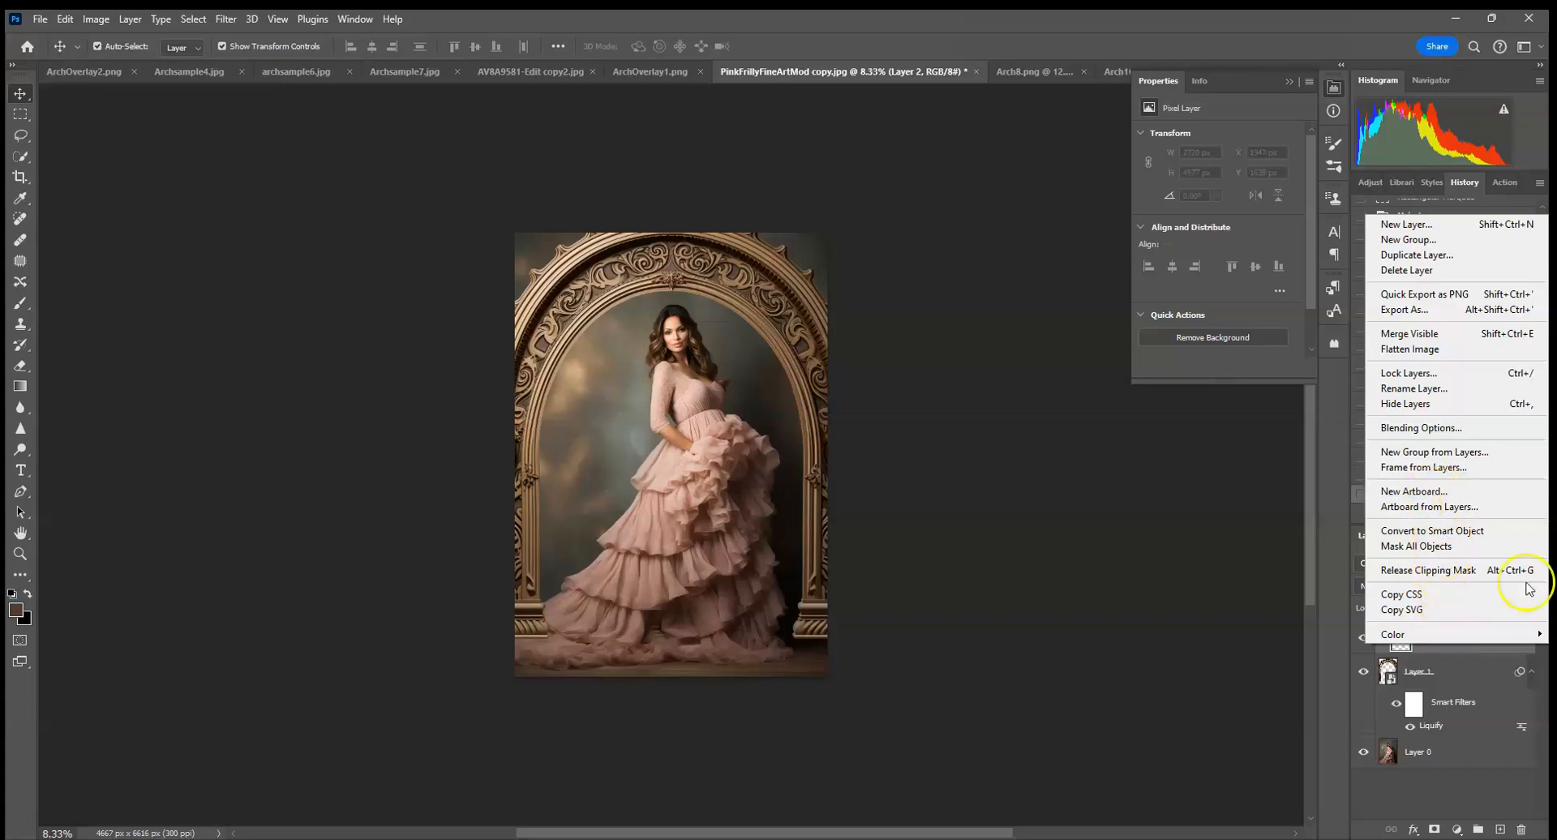
click(1258, 495)
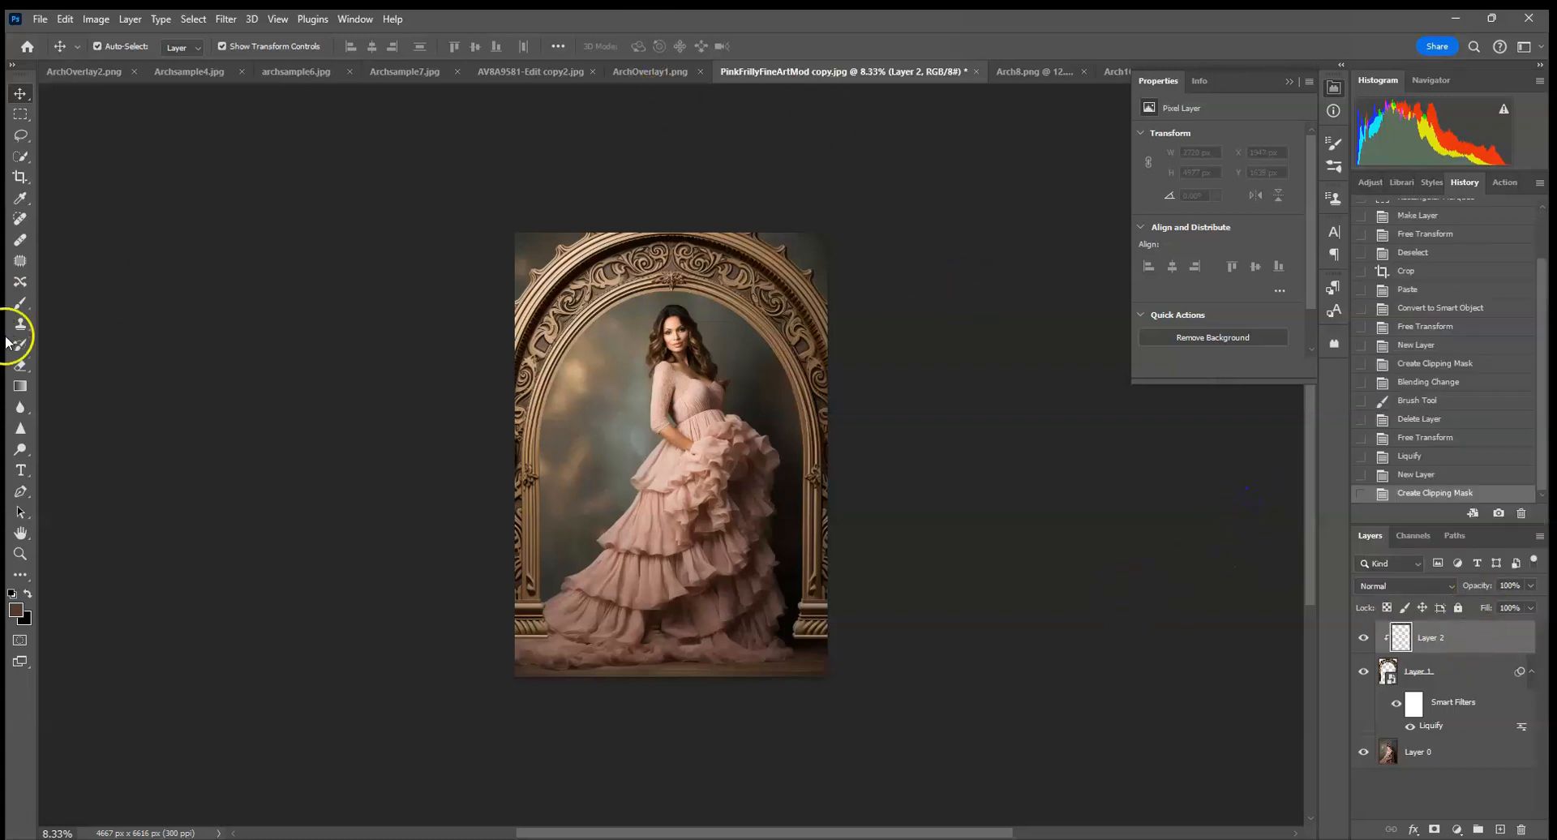
click(20, 304)
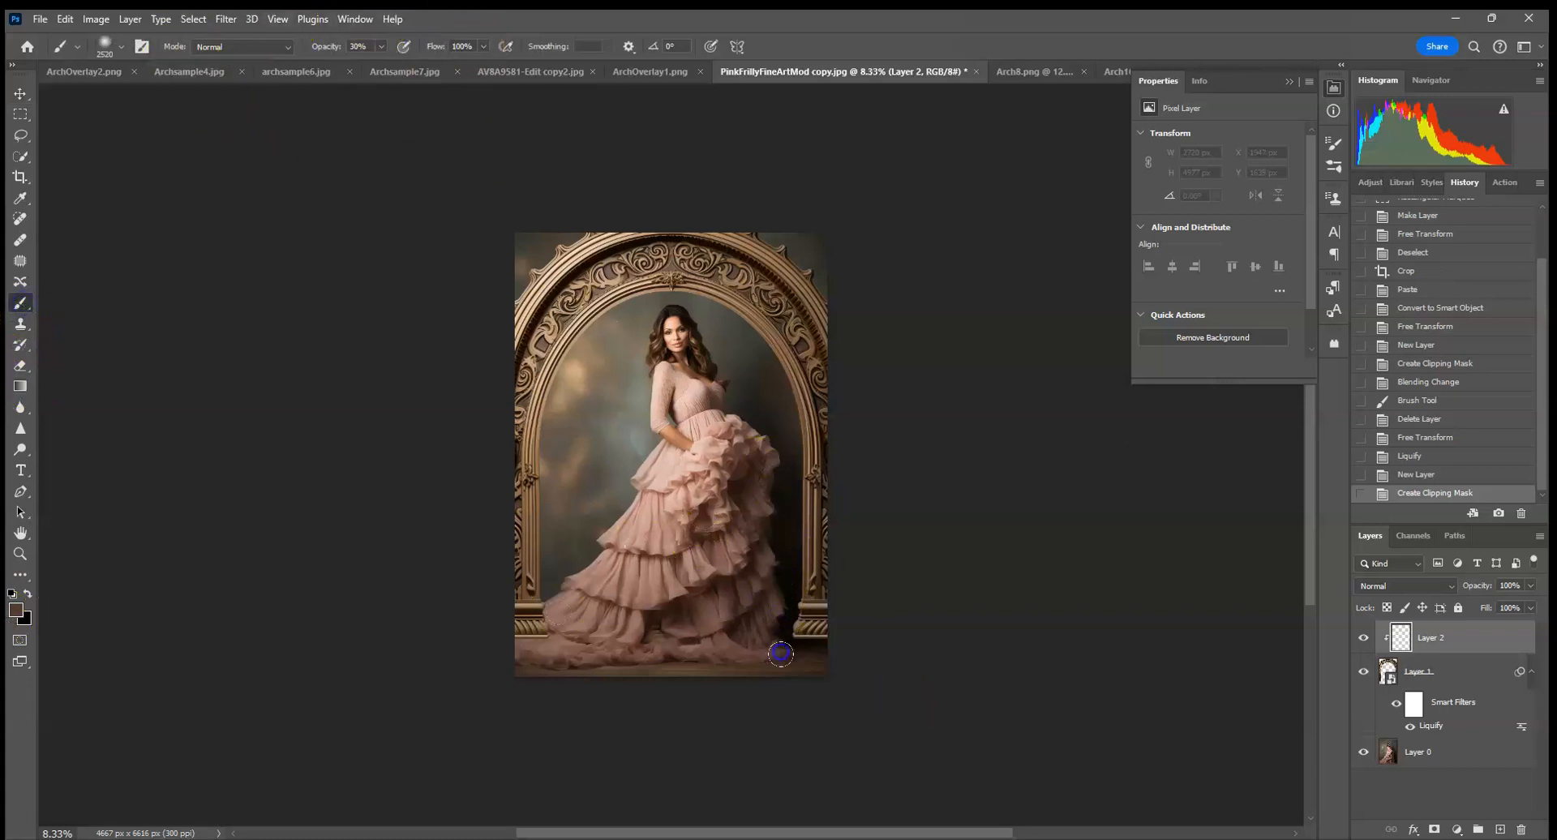
click(1396, 585)
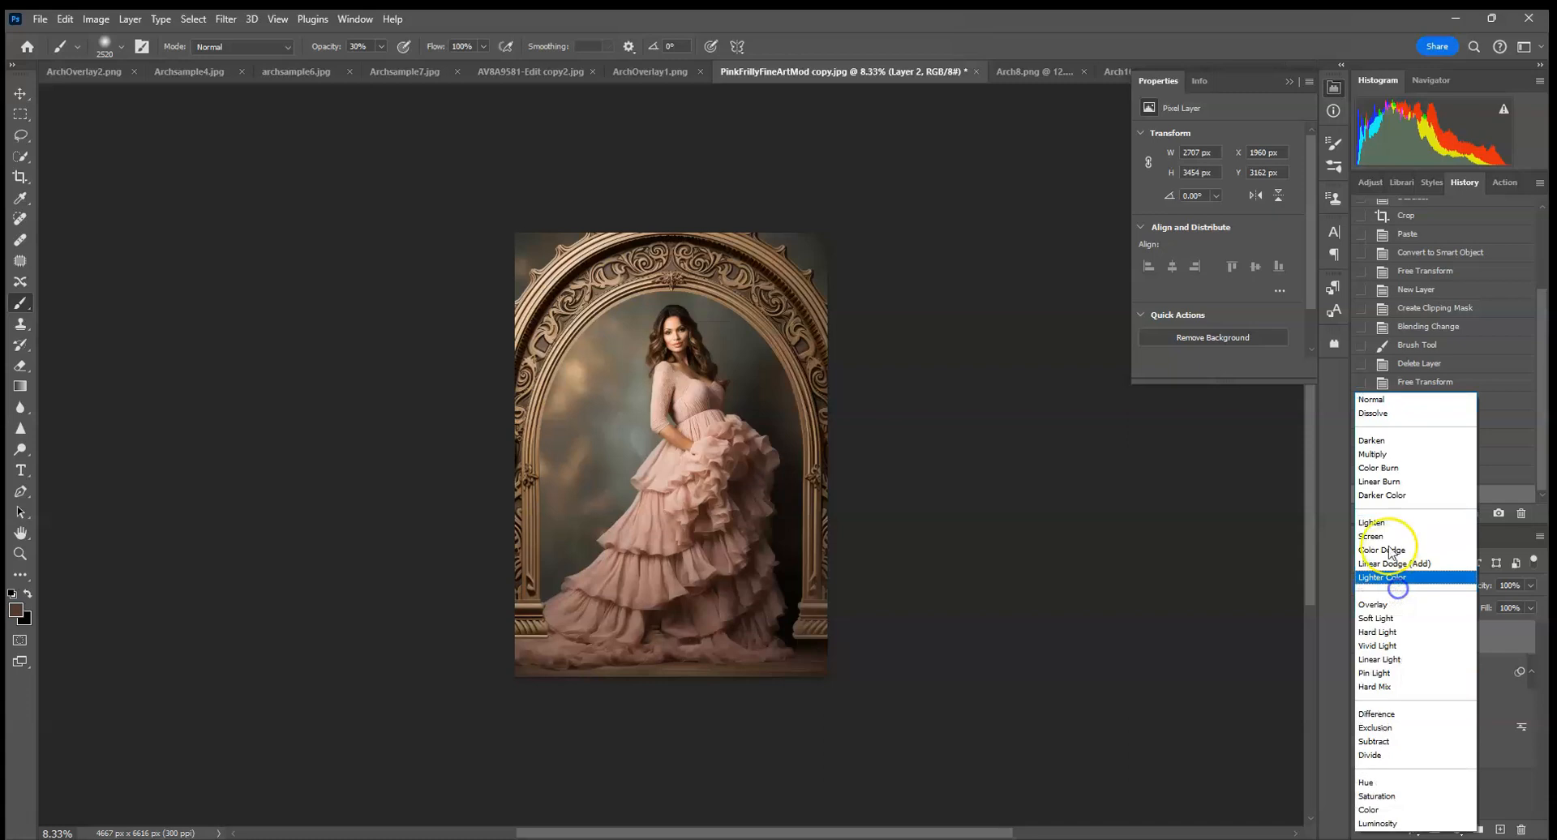
click(1383, 454)
Paint dark brown shading at 30% opacity over the arch's columns and bases on both sides of the gown.
click(780, 632)
click(789, 655)
click(784, 610)
click(775, 563)
click(777, 445)
click(795, 416)
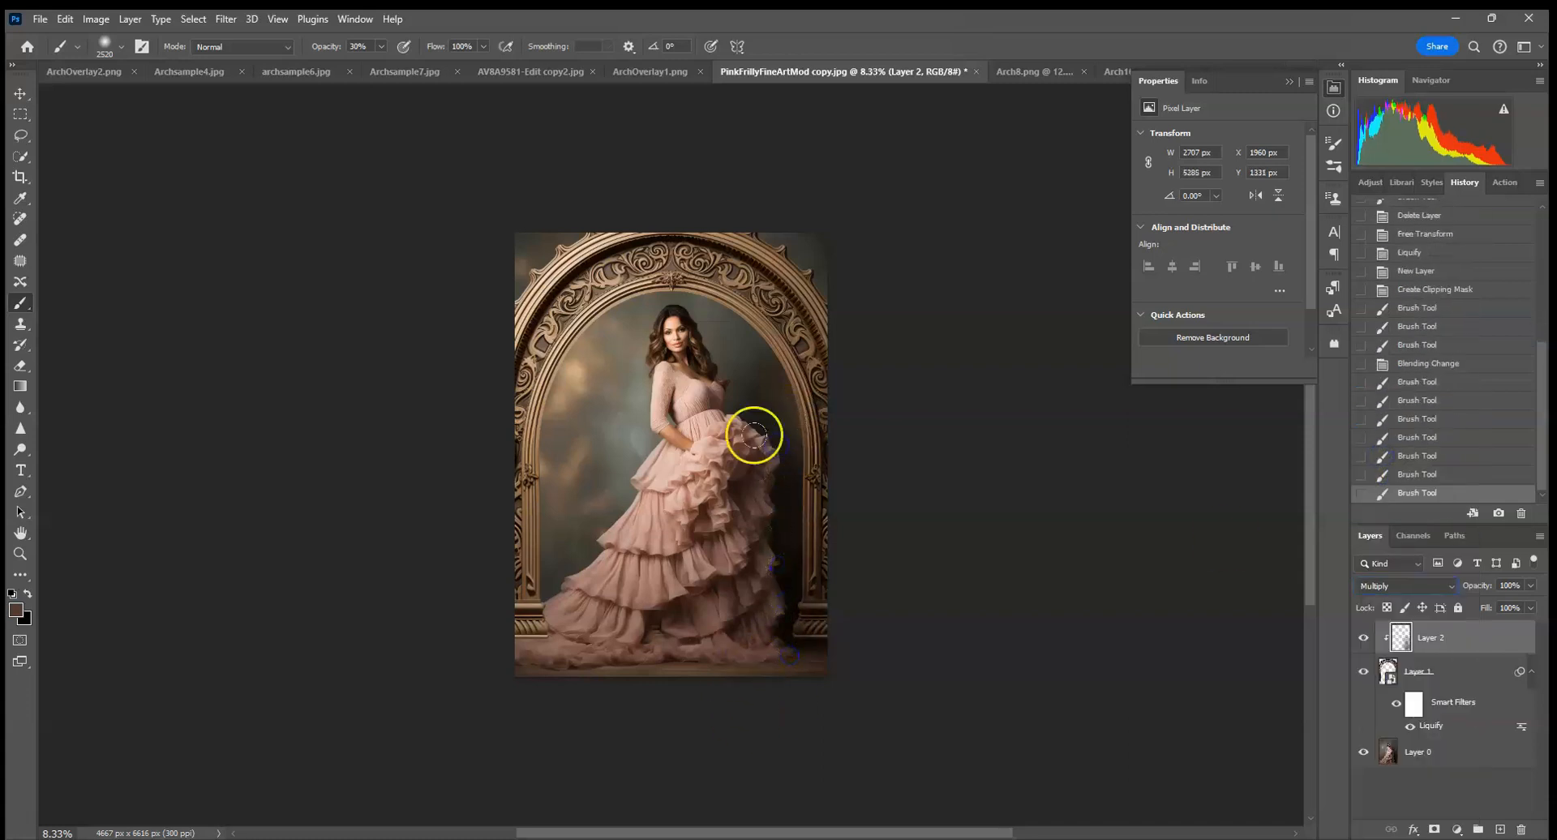
click(801, 426)
click(810, 507)
click(790, 632)
click(854, 678)
click(768, 429)
click(566, 631)
click(595, 654)
click(611, 641)
click(596, 595)
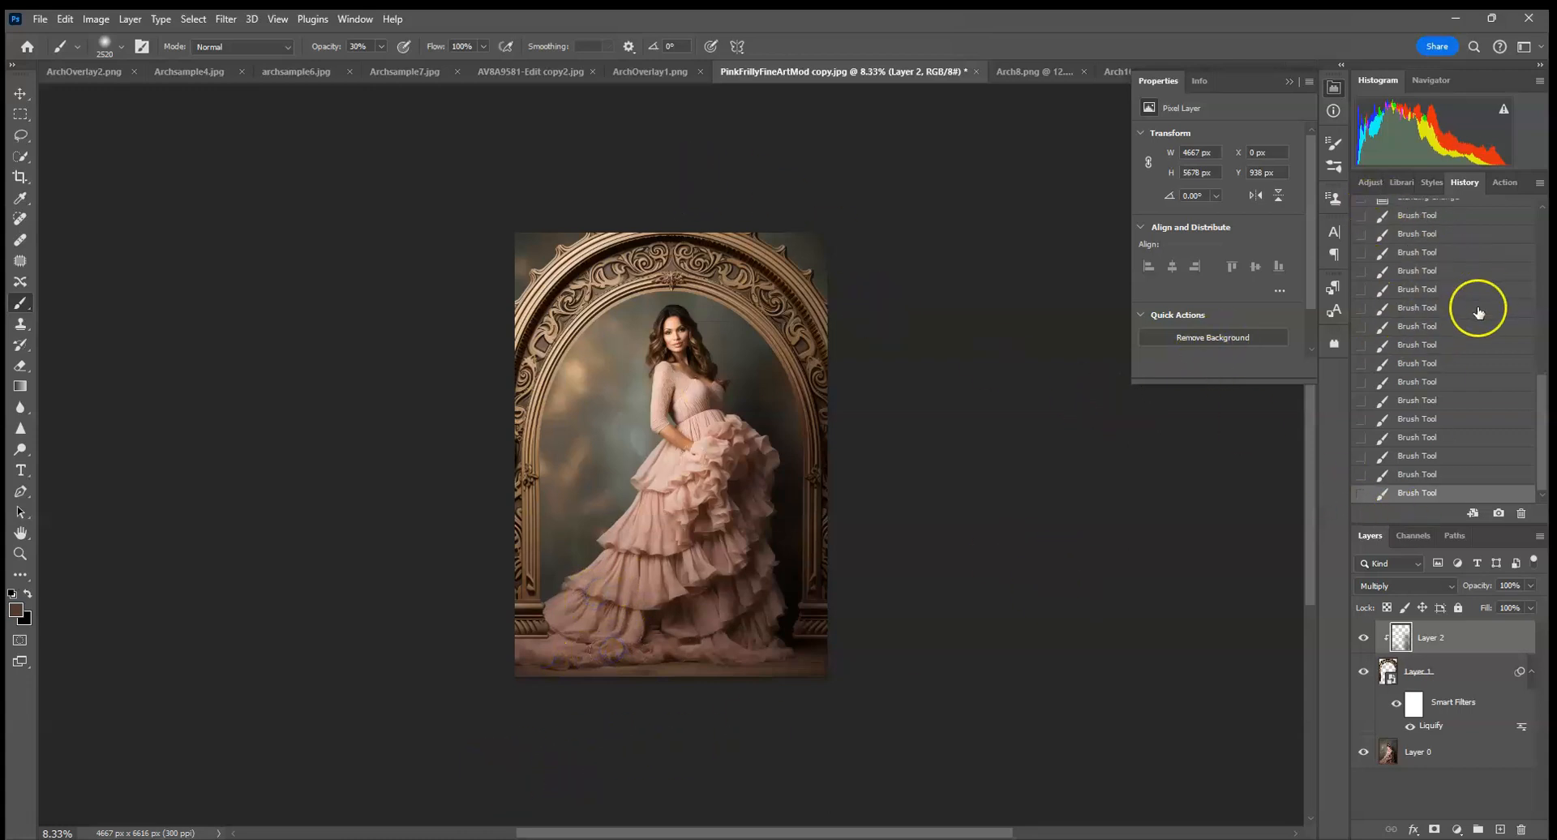
Add a Curves adjustment clipped to the arch, darkening the midtones with a point at input 157, output 132.
click(1374, 182)
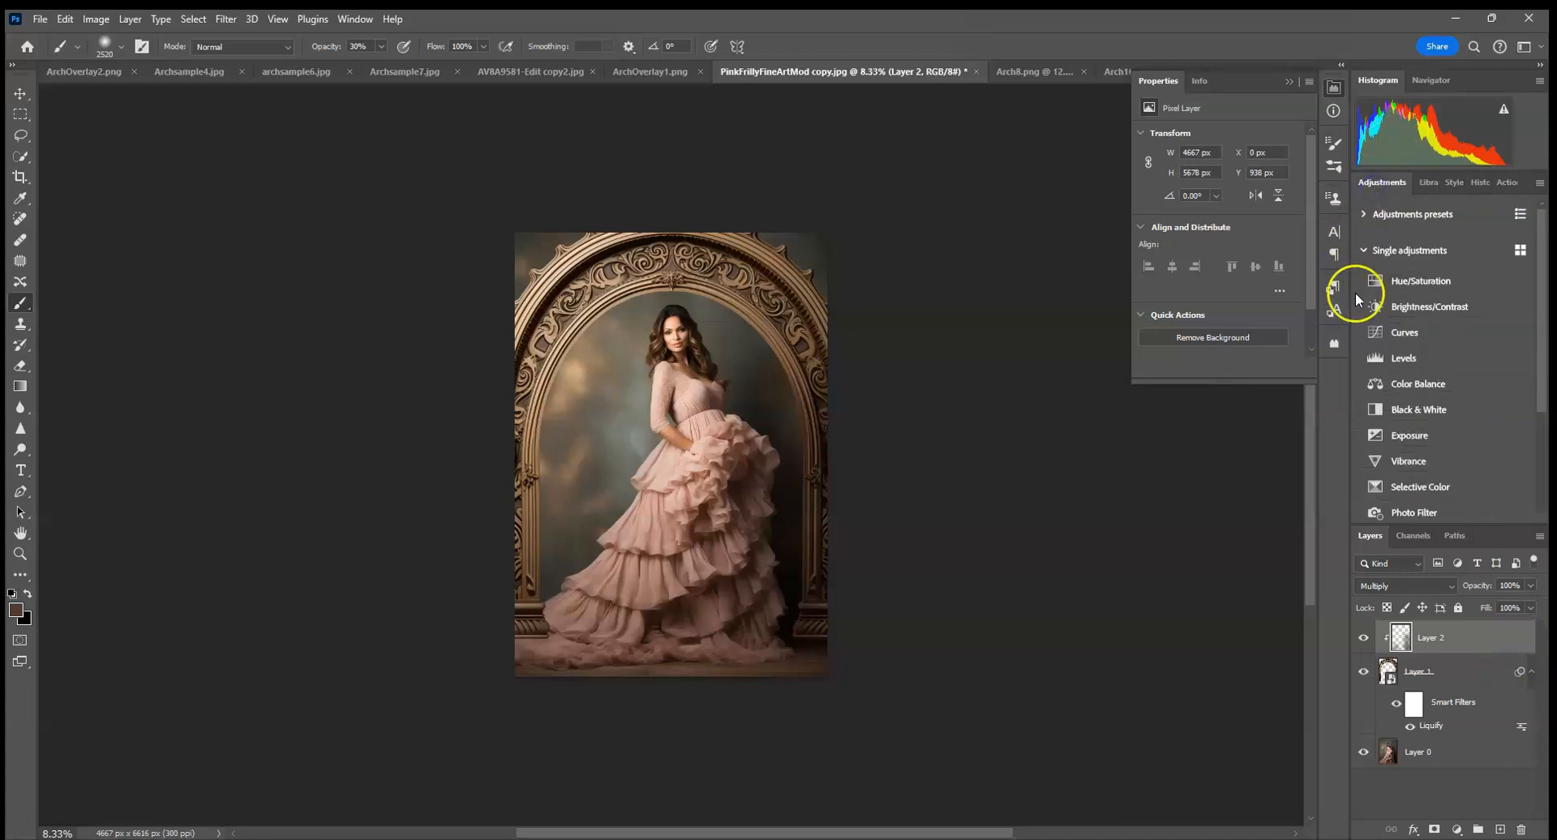
click(1382, 332)
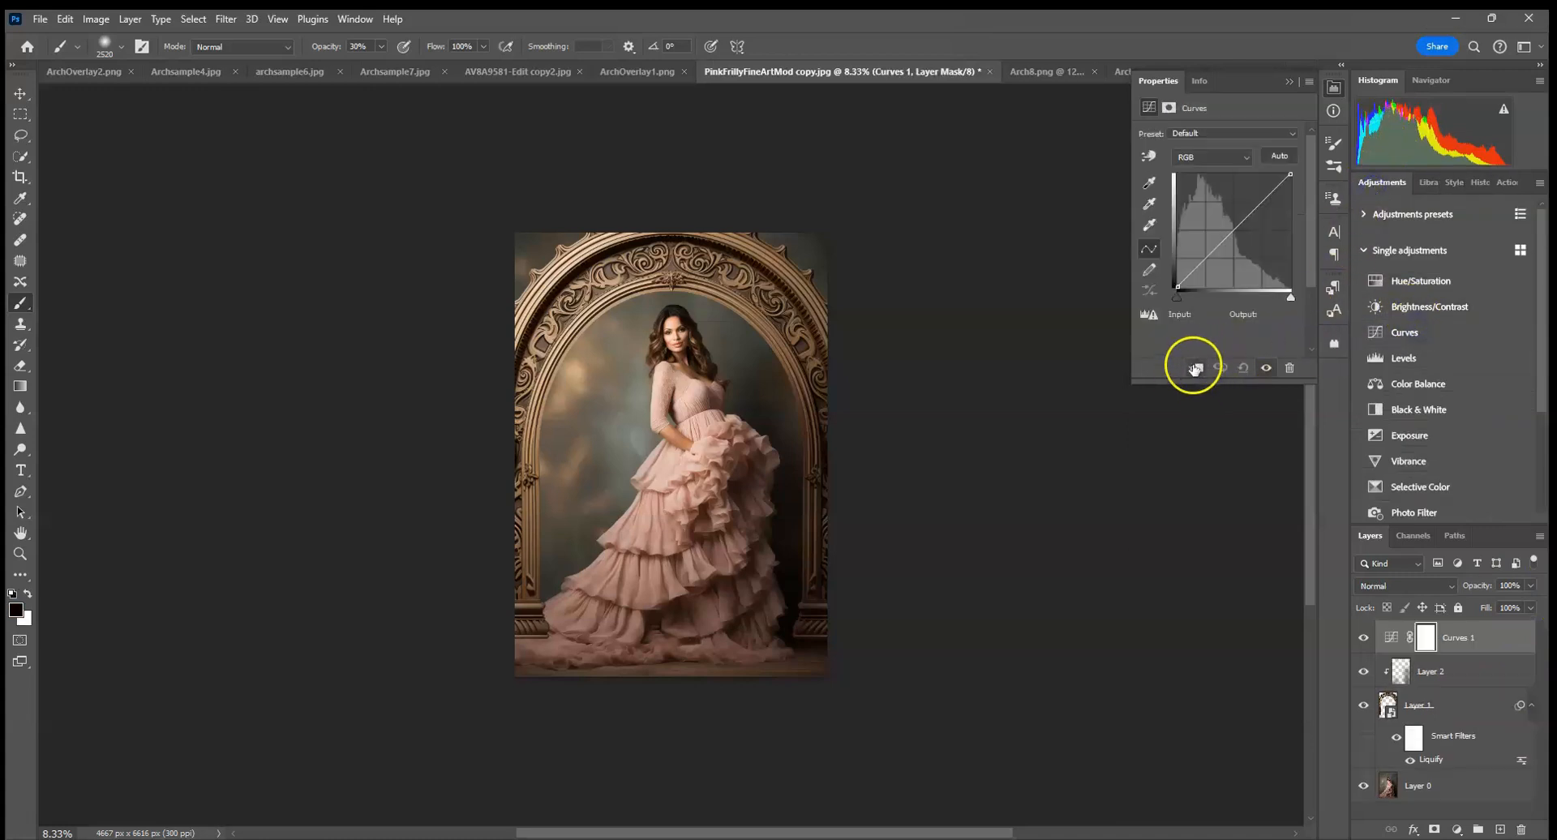
click(1194, 368)
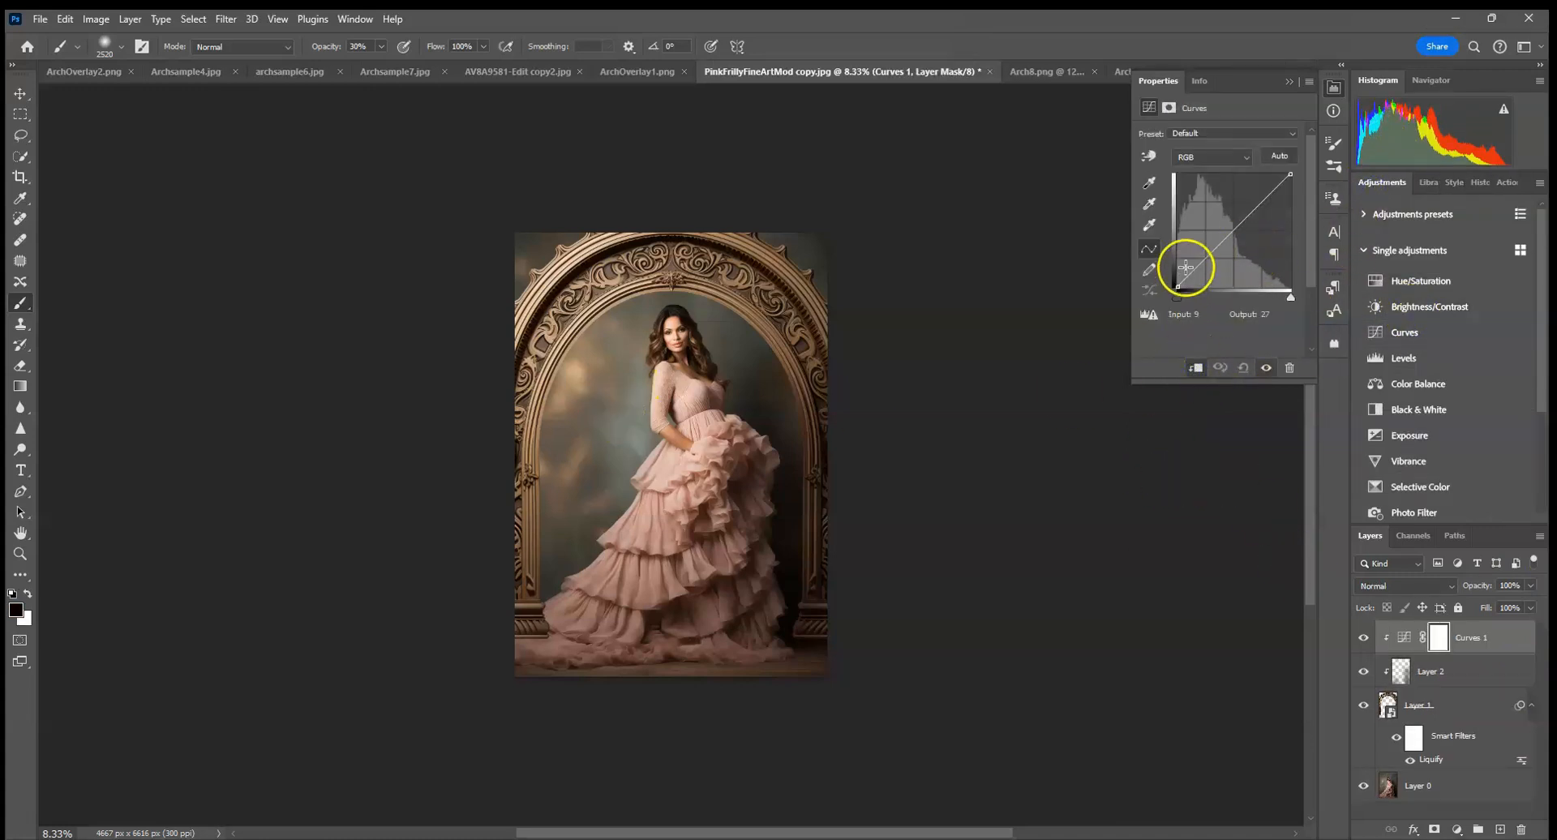
drag(1241, 230, 1246, 230)
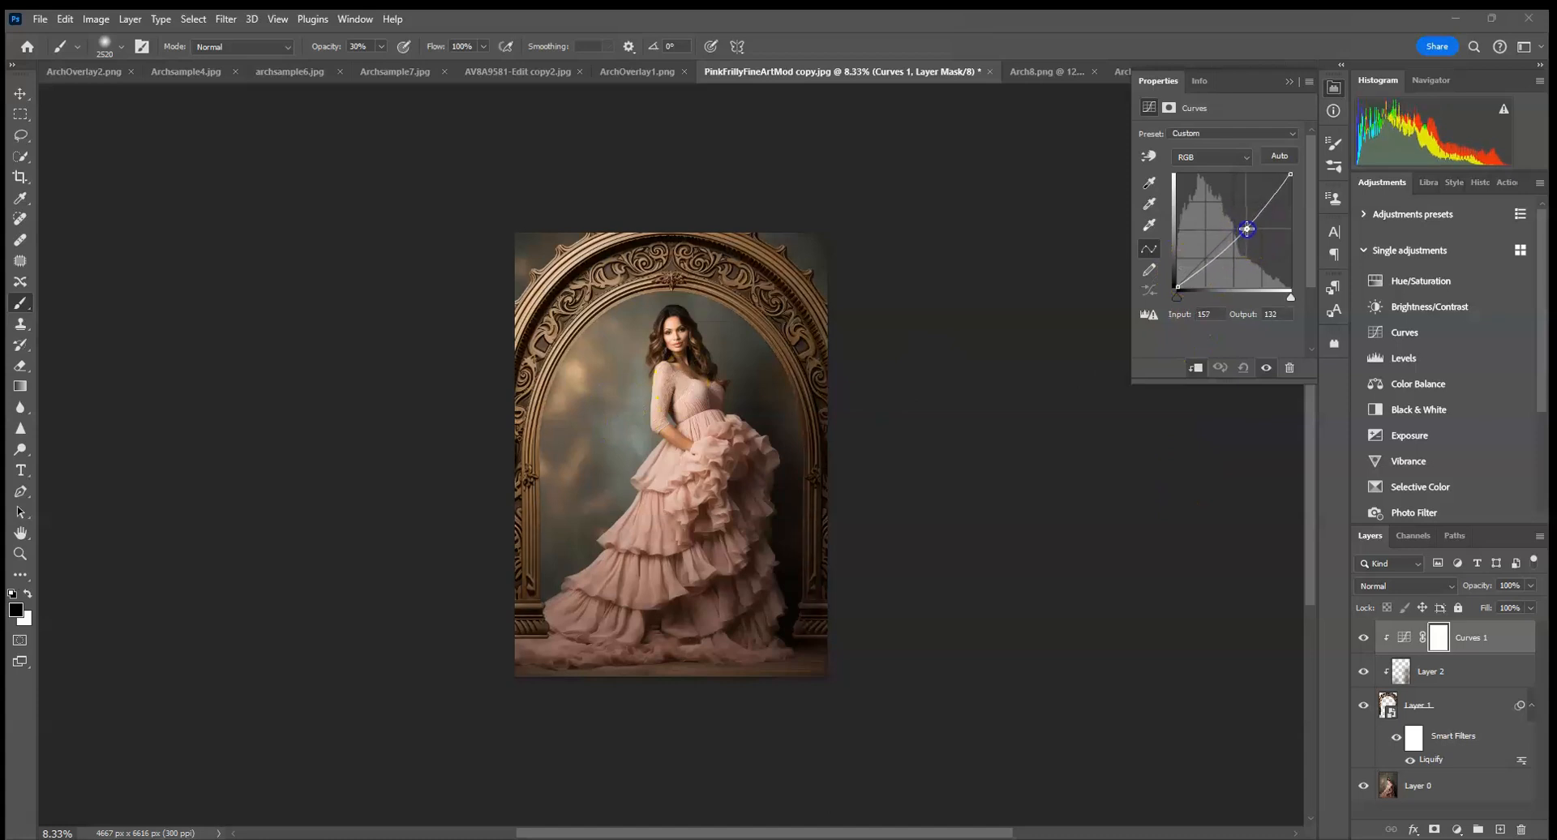
click(1289, 81)
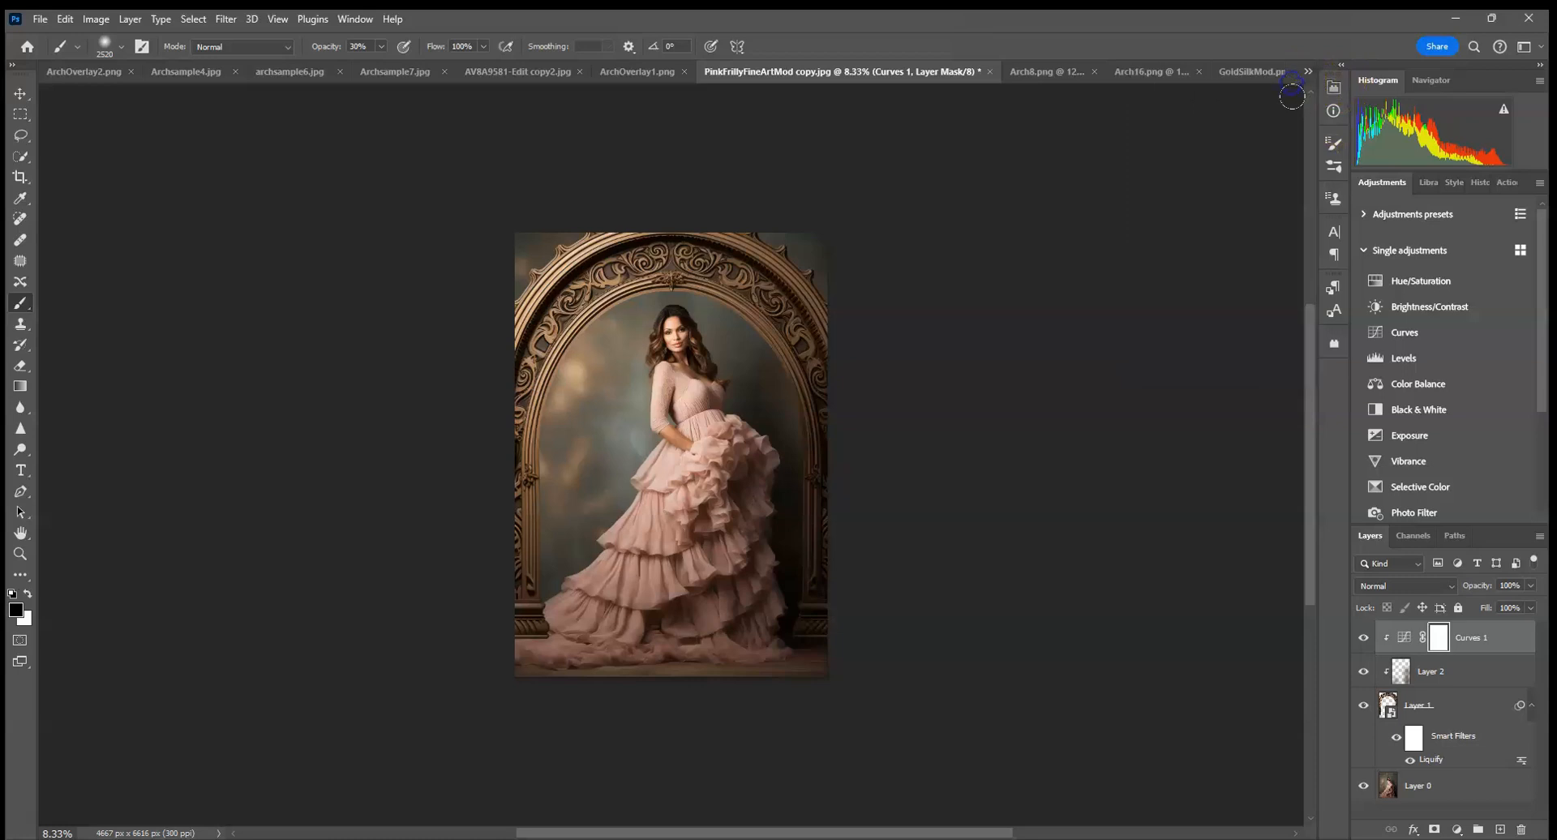
Hide the arch layer and select the woman and her gown on the portrait layer with Select Subject.
click(1486, 665)
click(1363, 705)
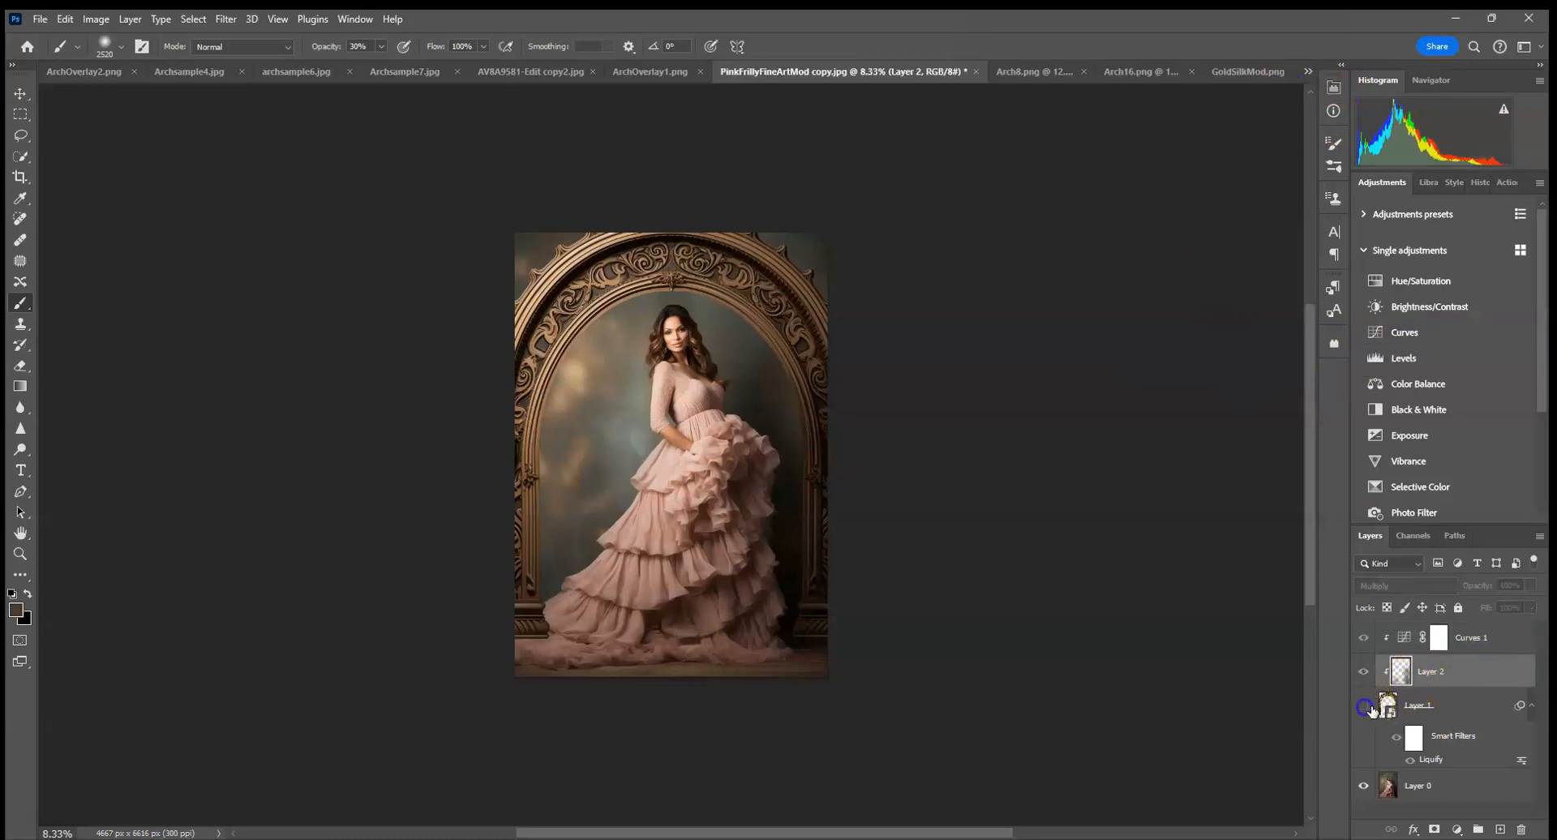
click(1410, 785)
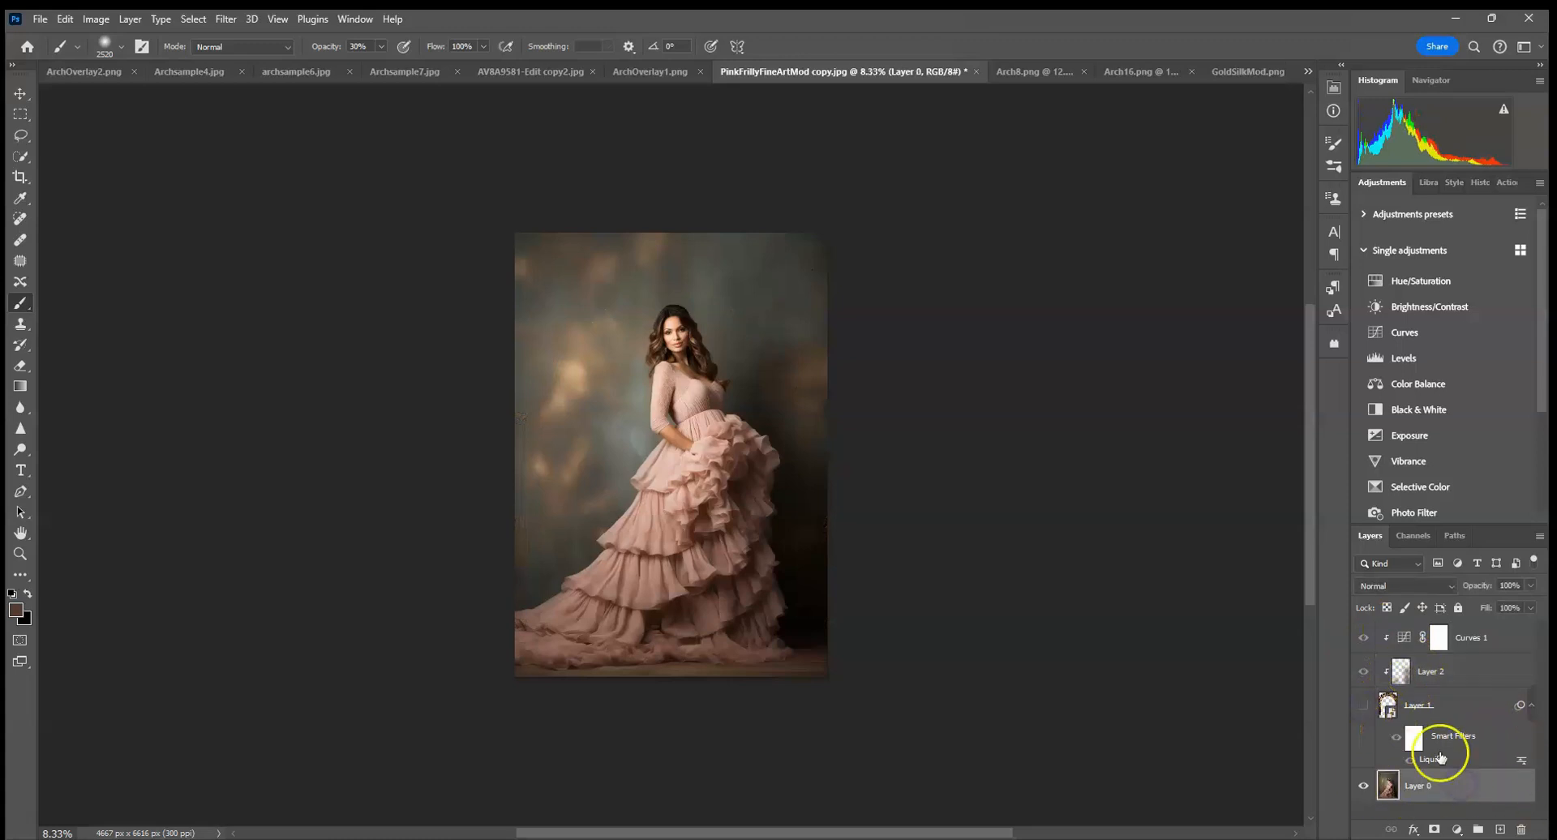
click(22, 159)
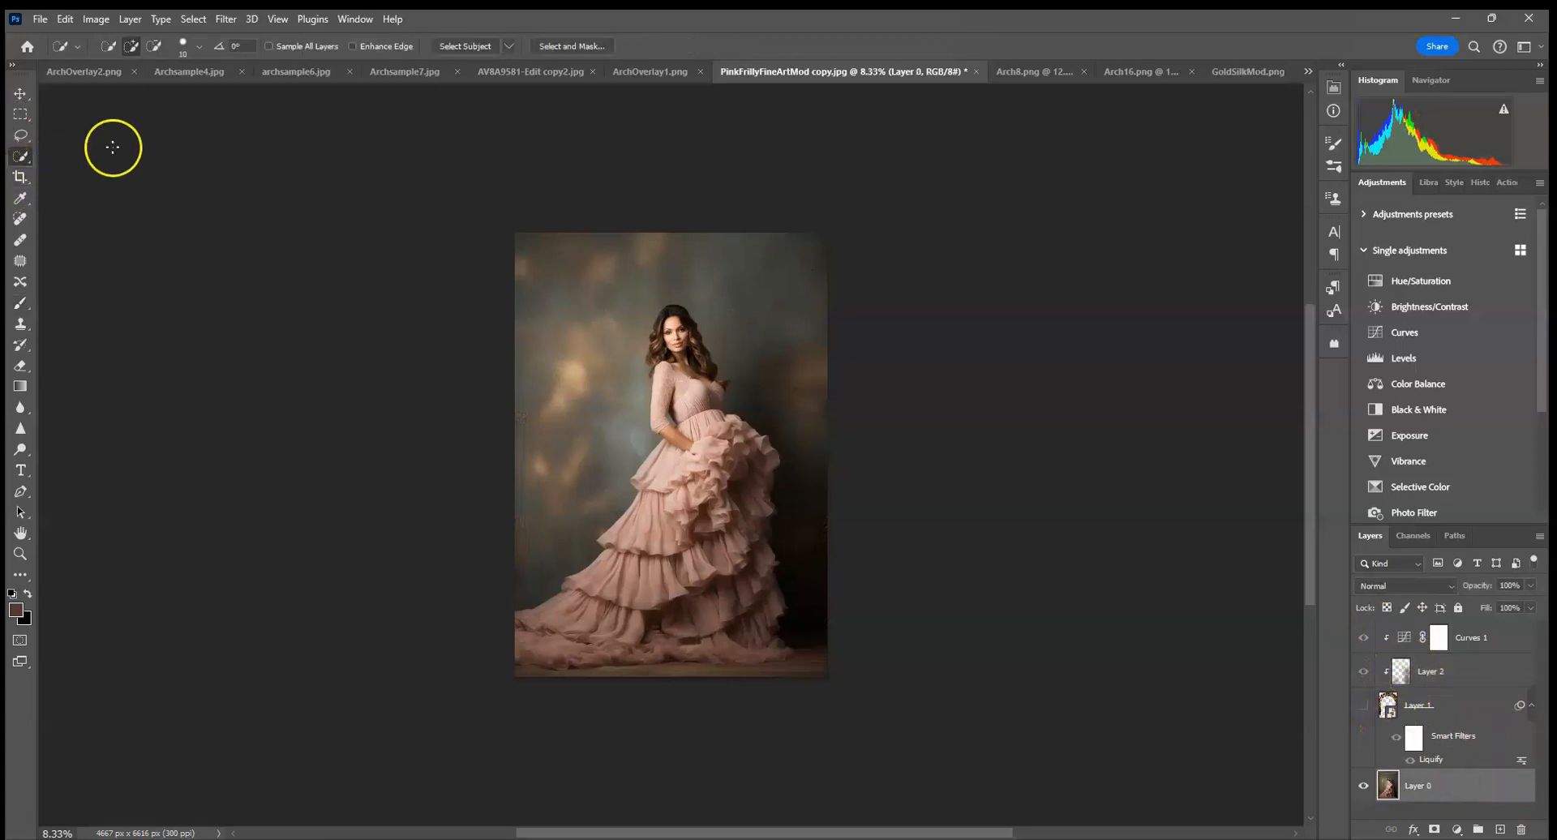
click(462, 42)
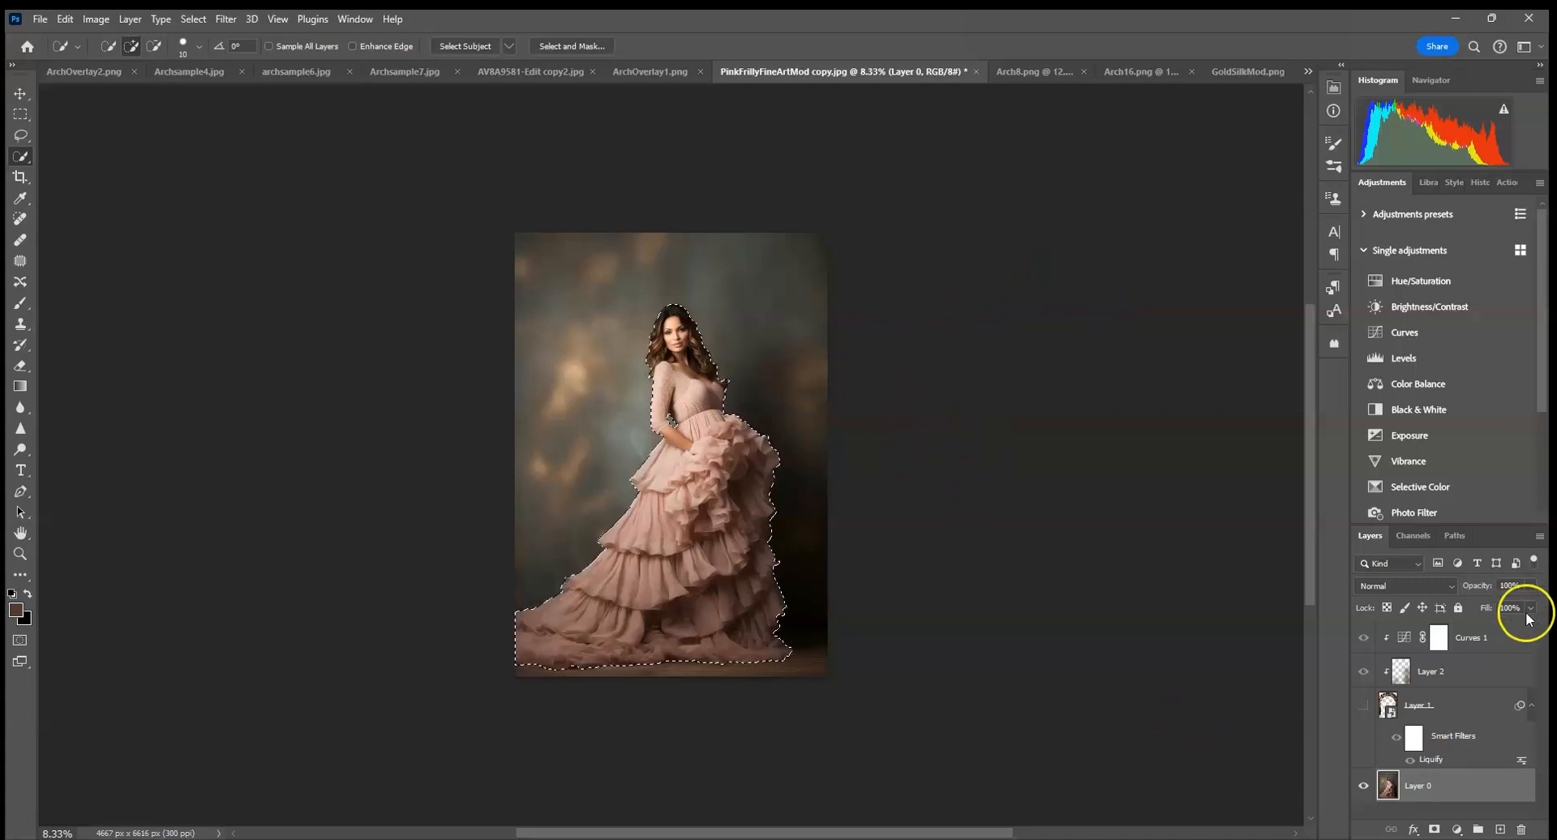
Duplicate the portrait layer and add a layer mask to the copy from the subject selection.
drag(1501, 797, 1501, 831)
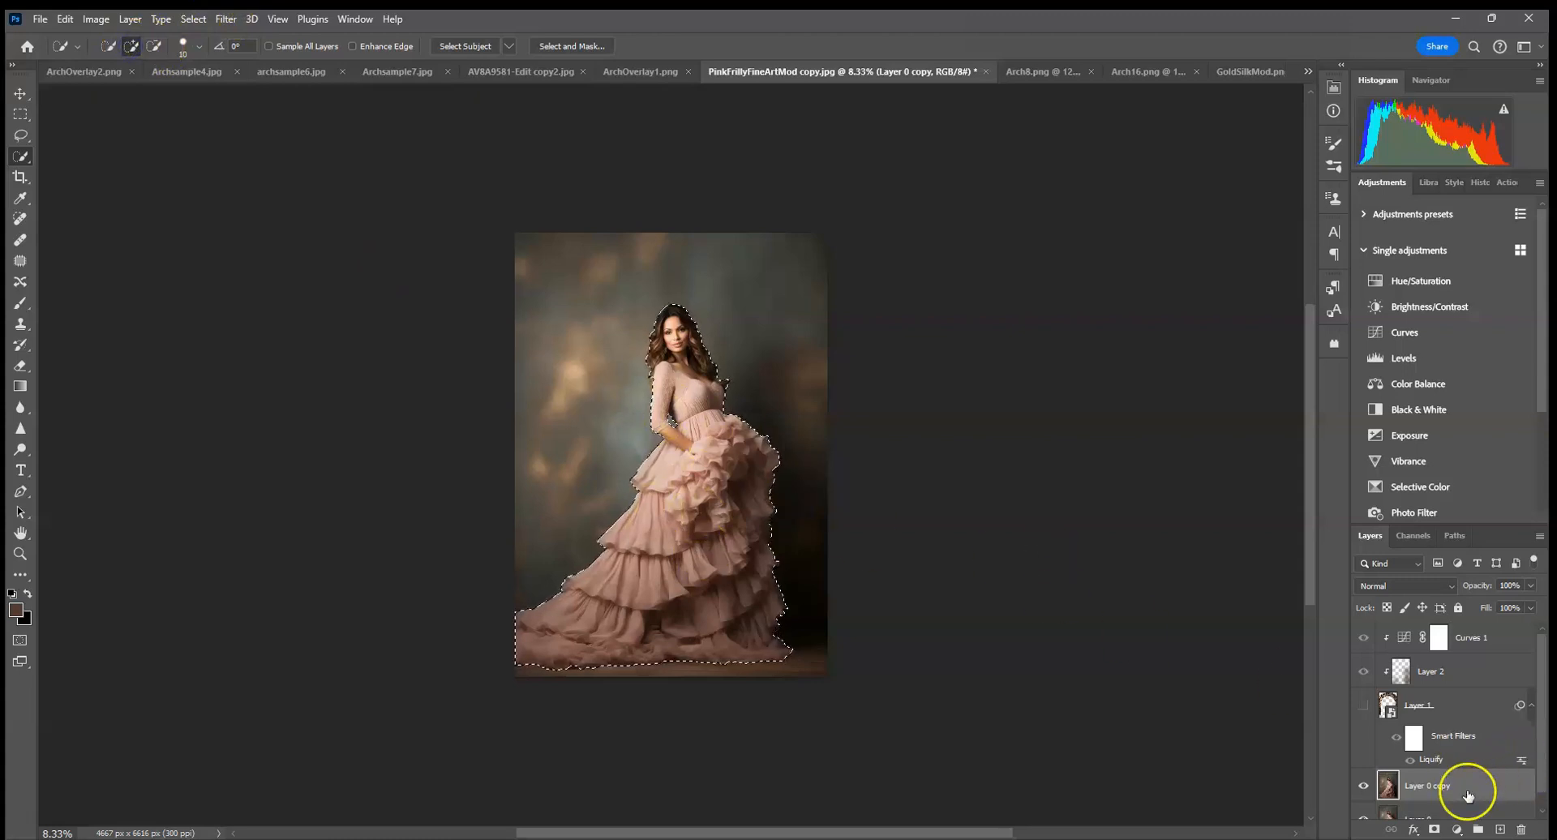
click(1434, 829)
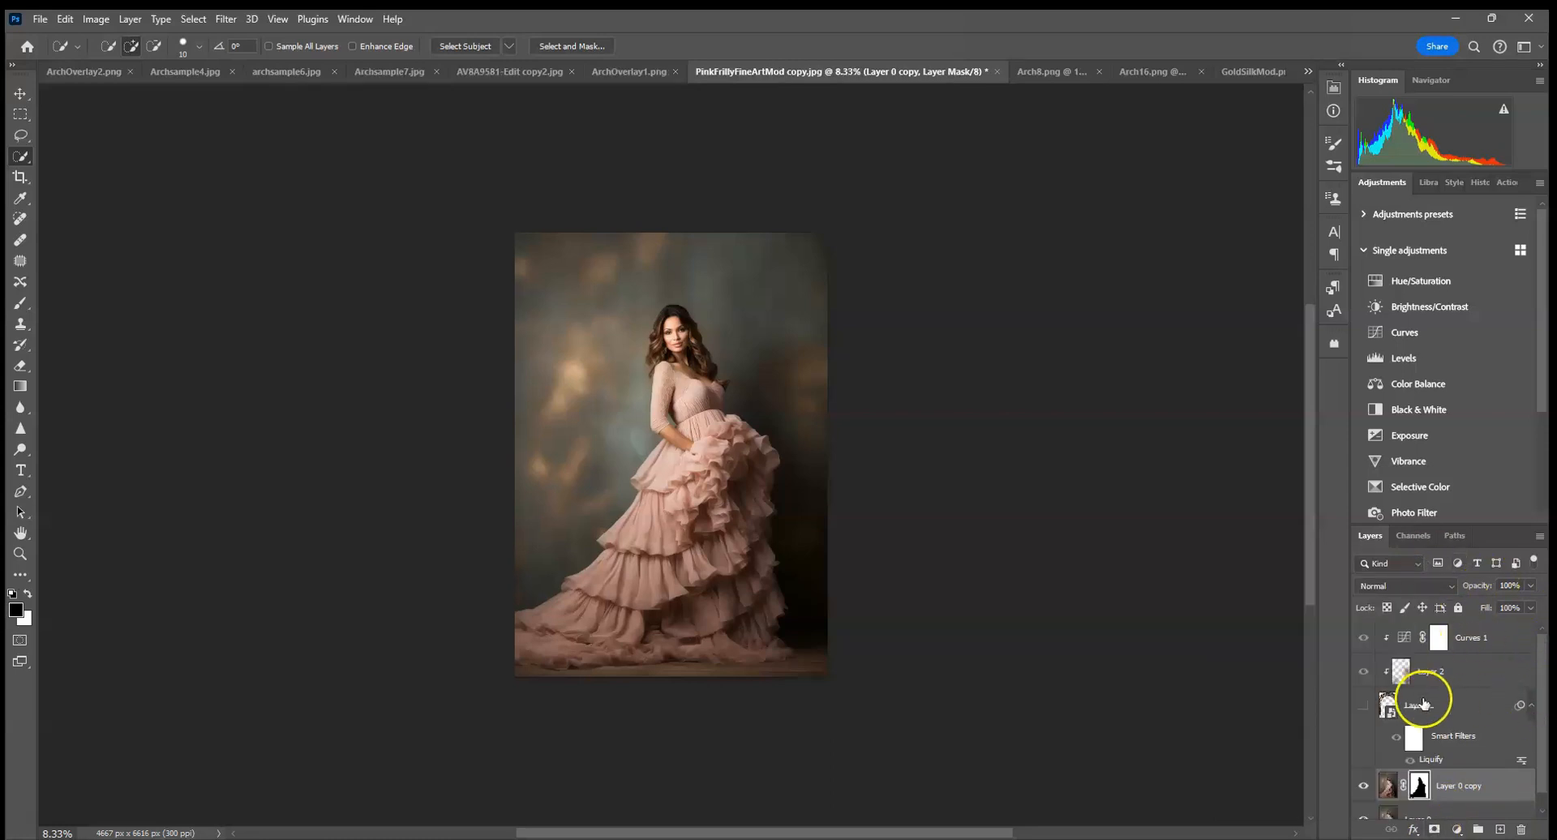
Show the arch layer again and merge it with its clipped shading and Curves layers into a single layer.
click(1390, 707)
click(1363, 706)
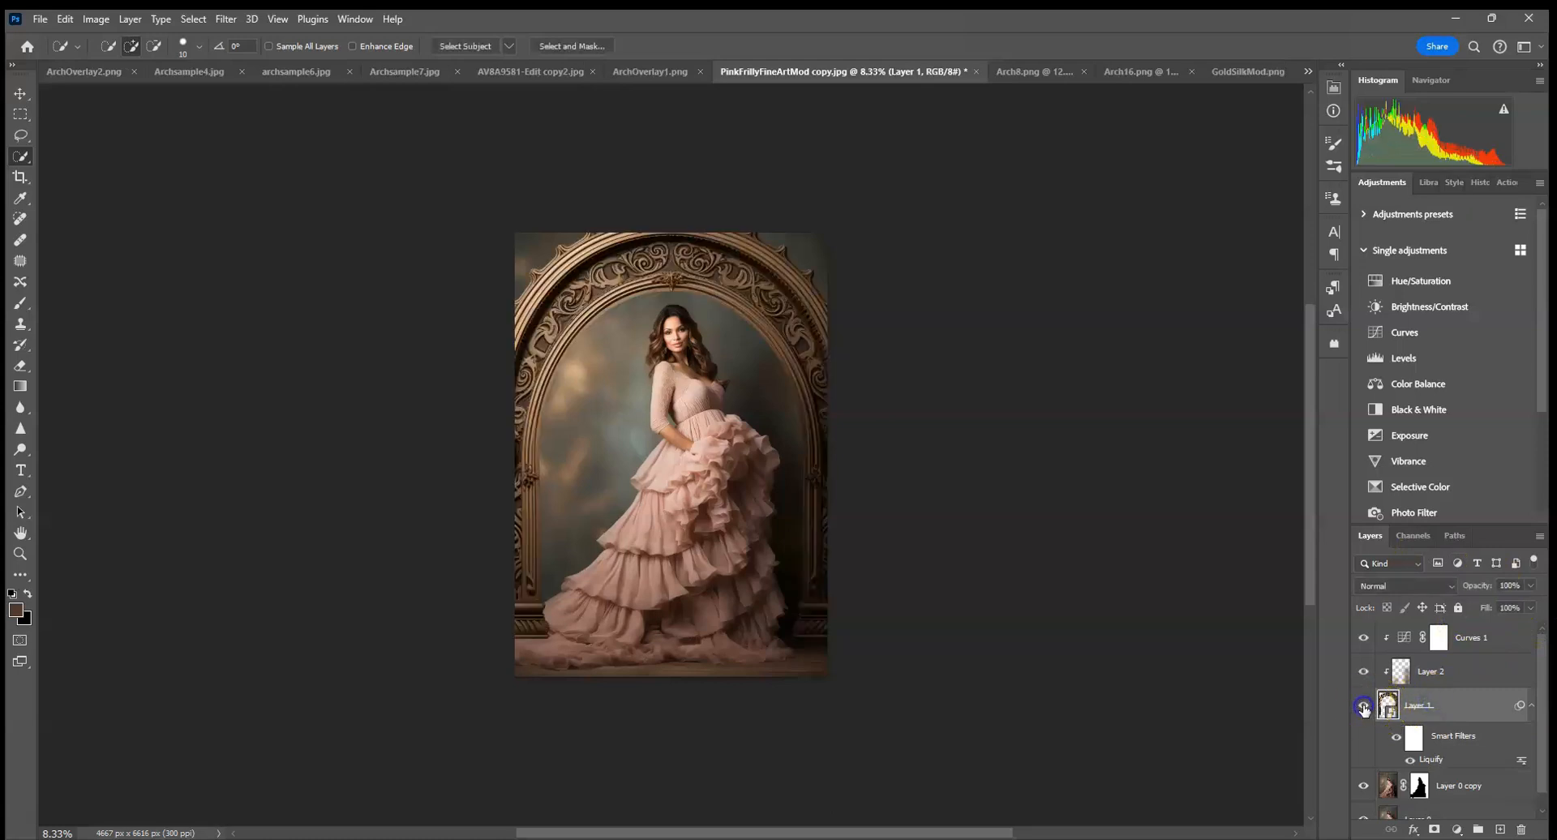
ctrl+click(1467, 682)
ctrl+click(1474, 644)
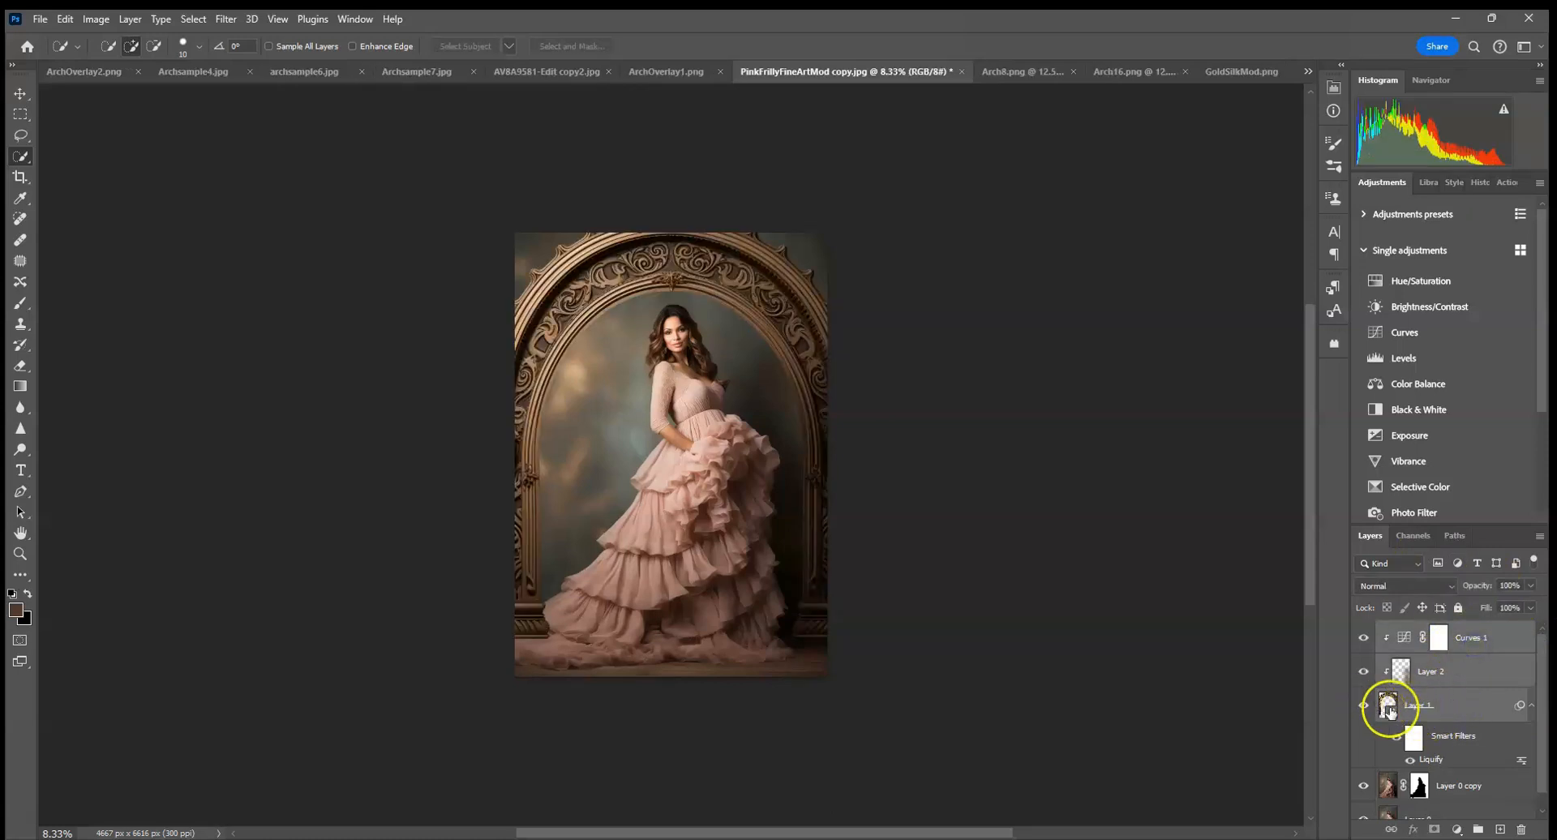
right_click(1468, 704)
click(1395, 632)
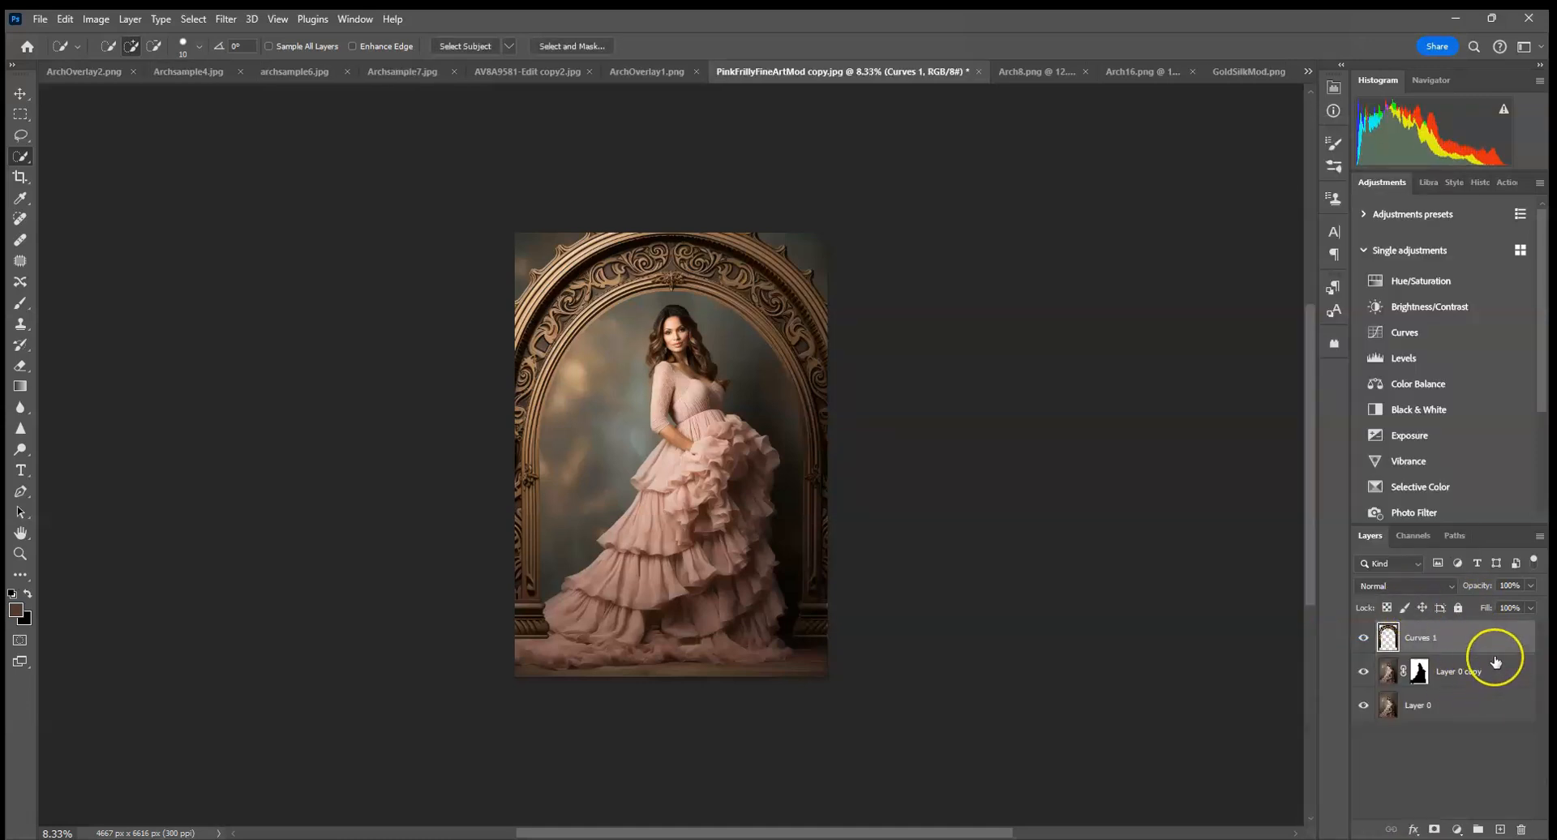
key(ctrl+plus)
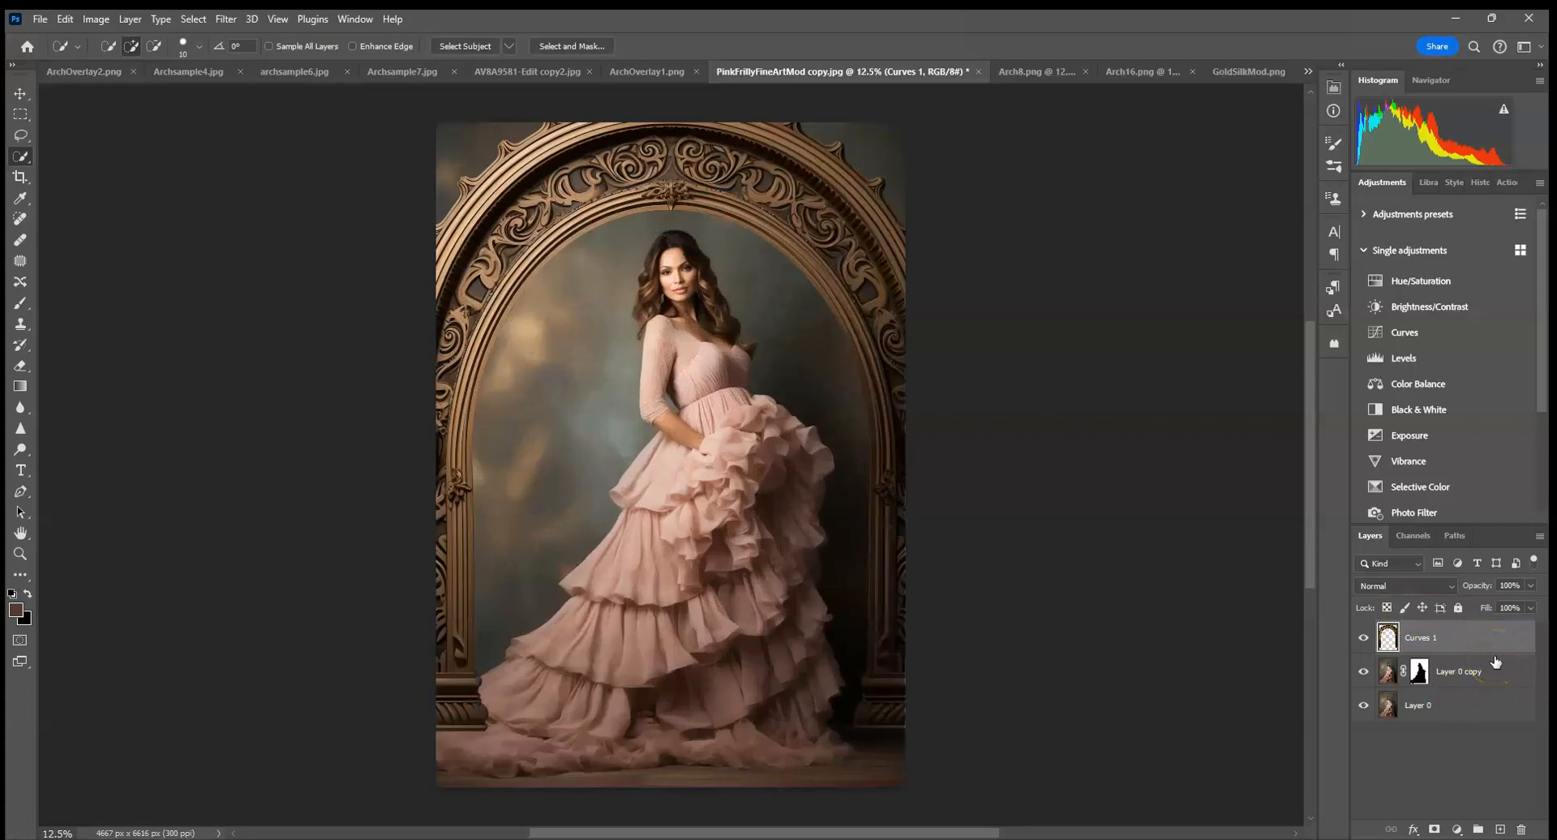
Try clipping the merged arch layer to the masked portrait copy.
alt+click(1430, 653)
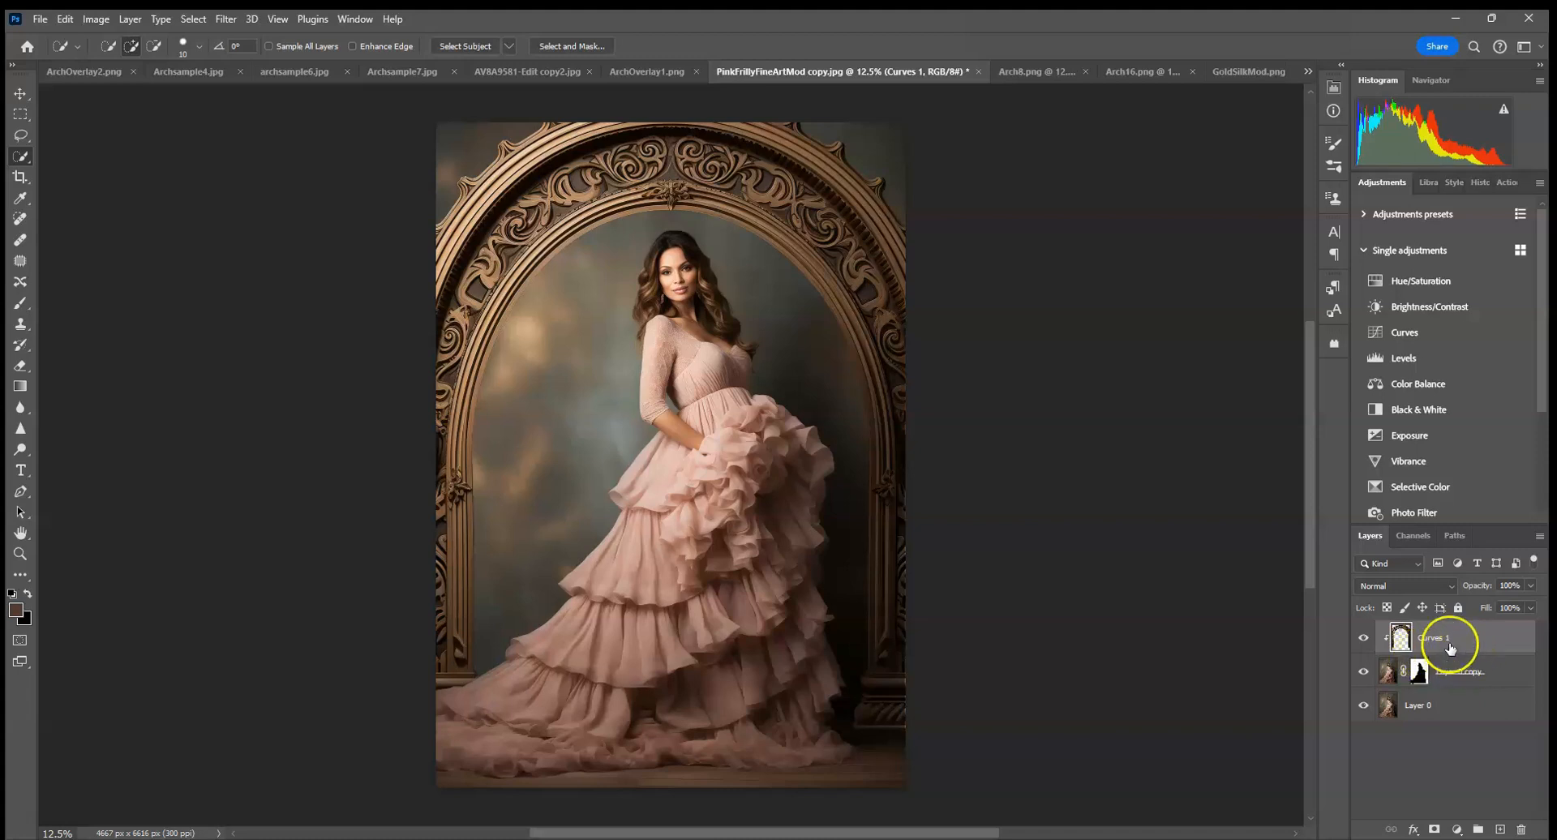
right_click(1451, 648)
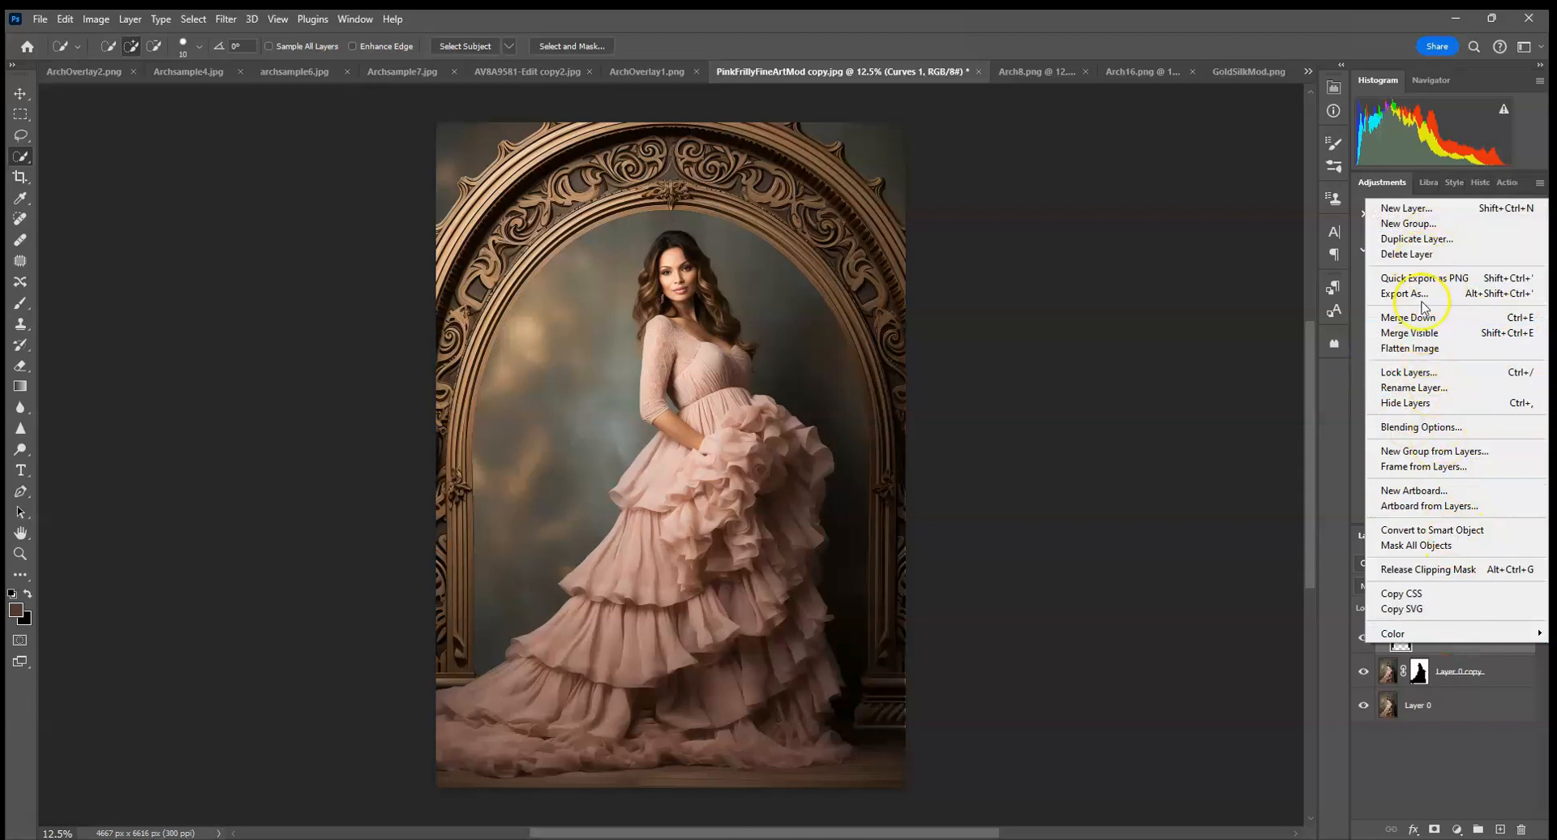
click(1421, 570)
right_click(1372, 638)
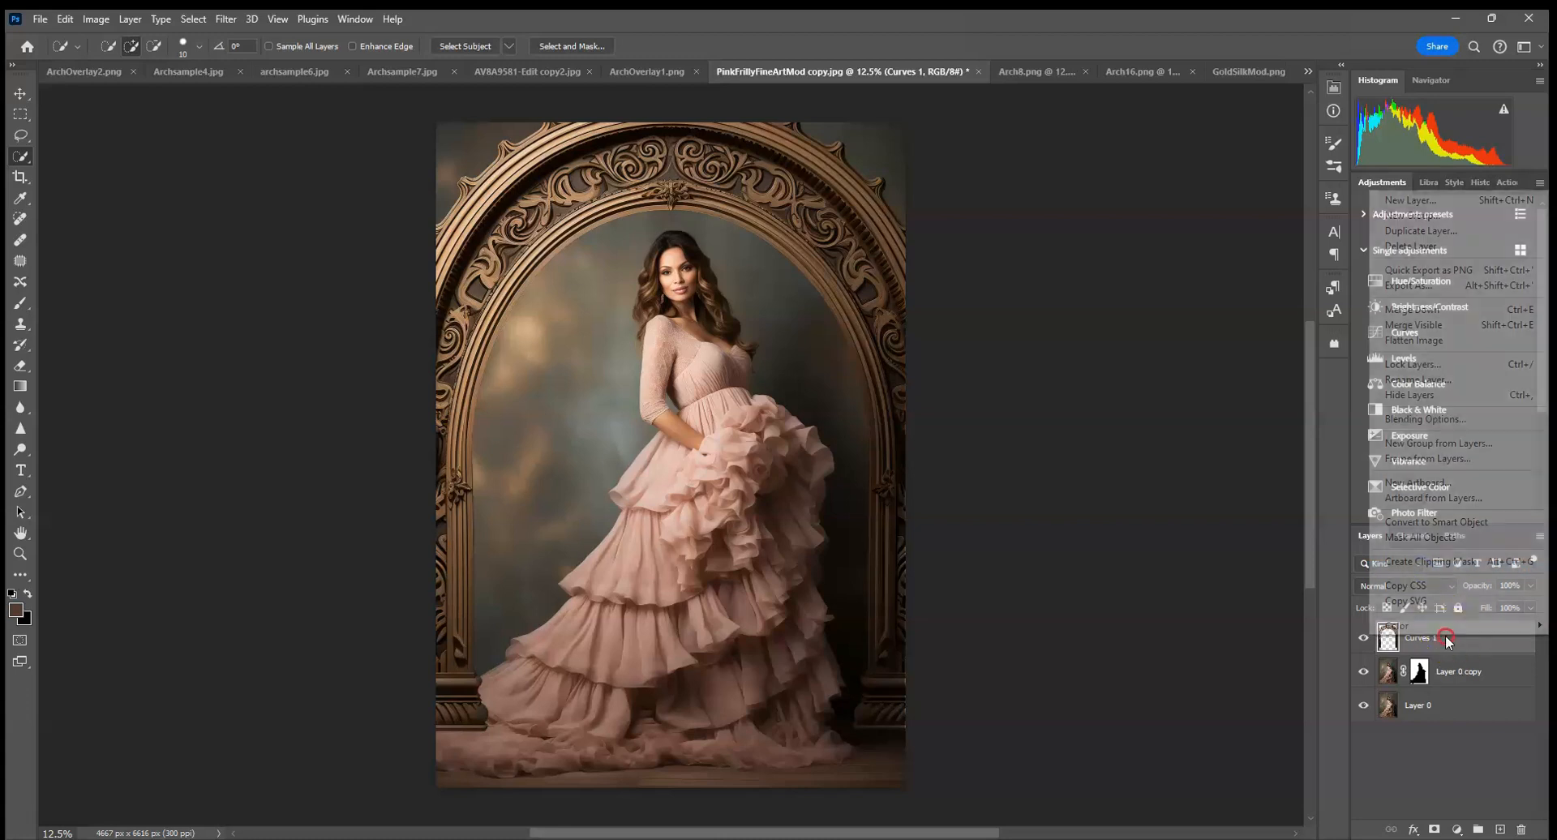
click(1411, 560)
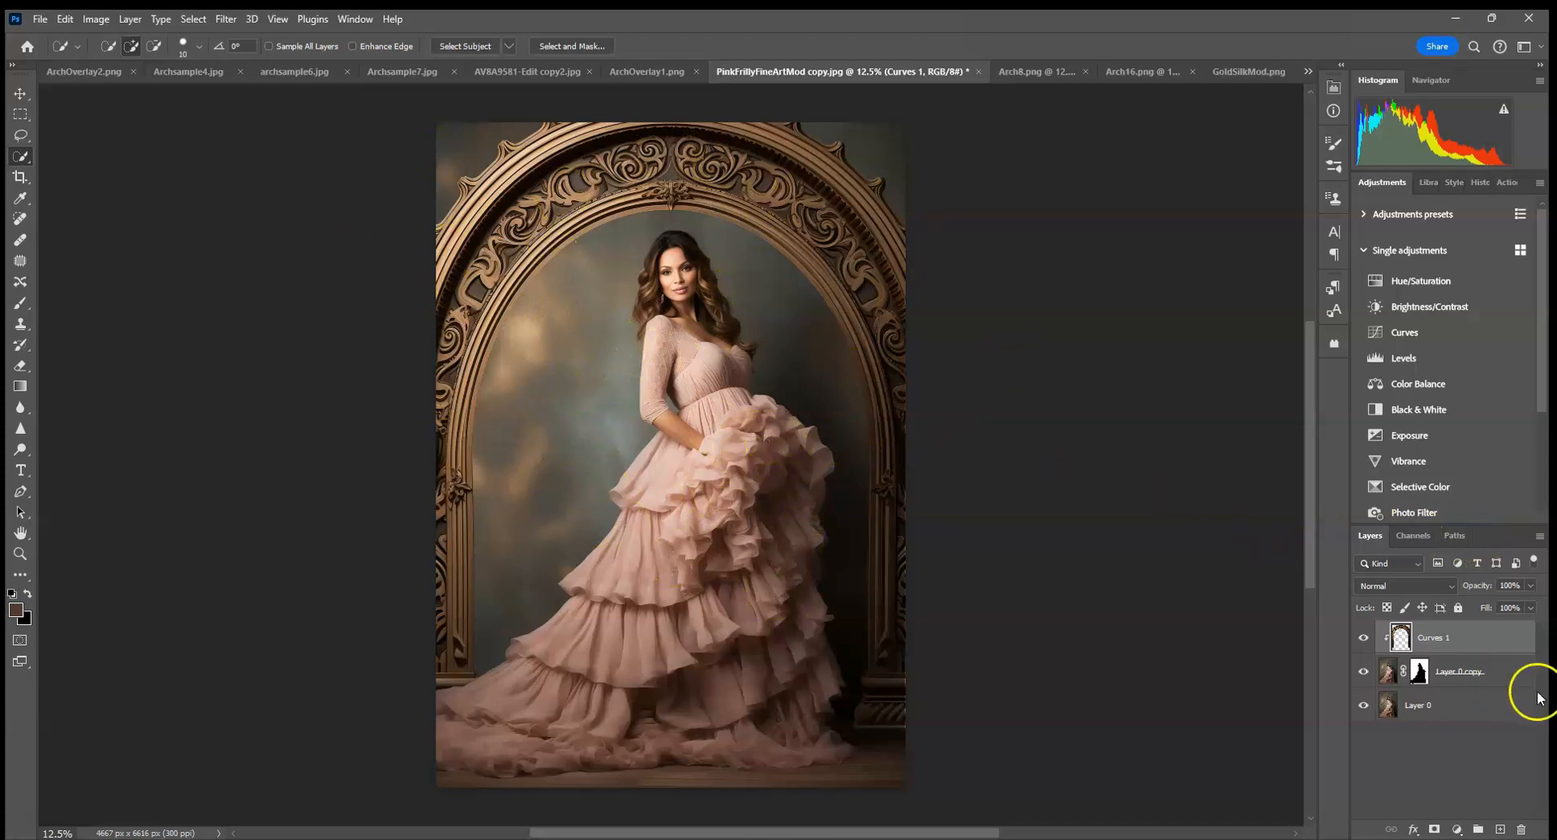
alt+click(1444, 657)
Add a Multiply drop shadow to the merged arch at 152° and 100% opacity, sampling its colour #373631 from the backdrop beside the arch.
click(1414, 829)
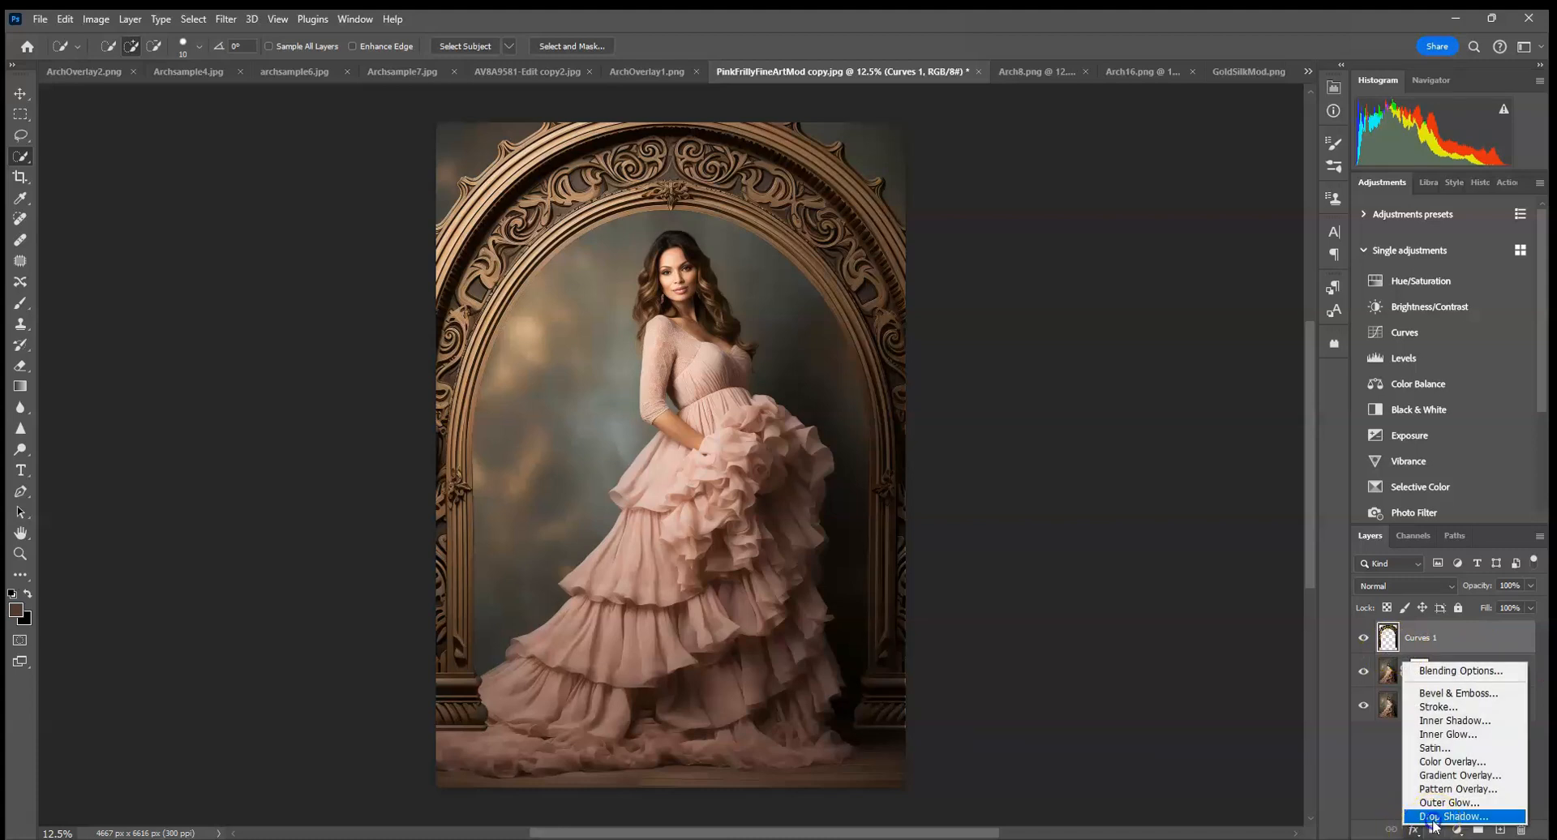
click(1432, 817)
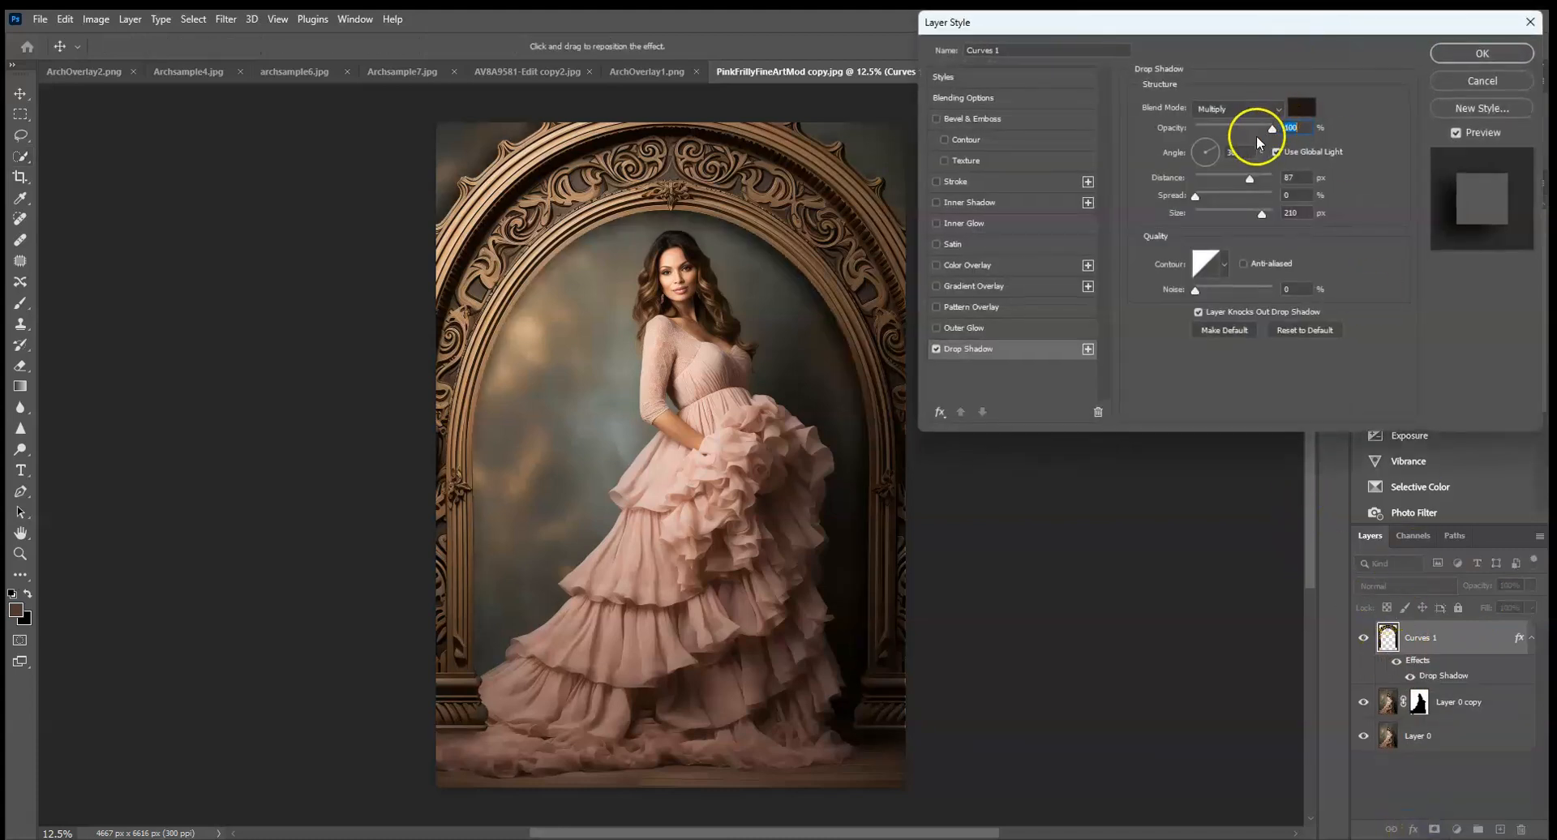
click(1198, 152)
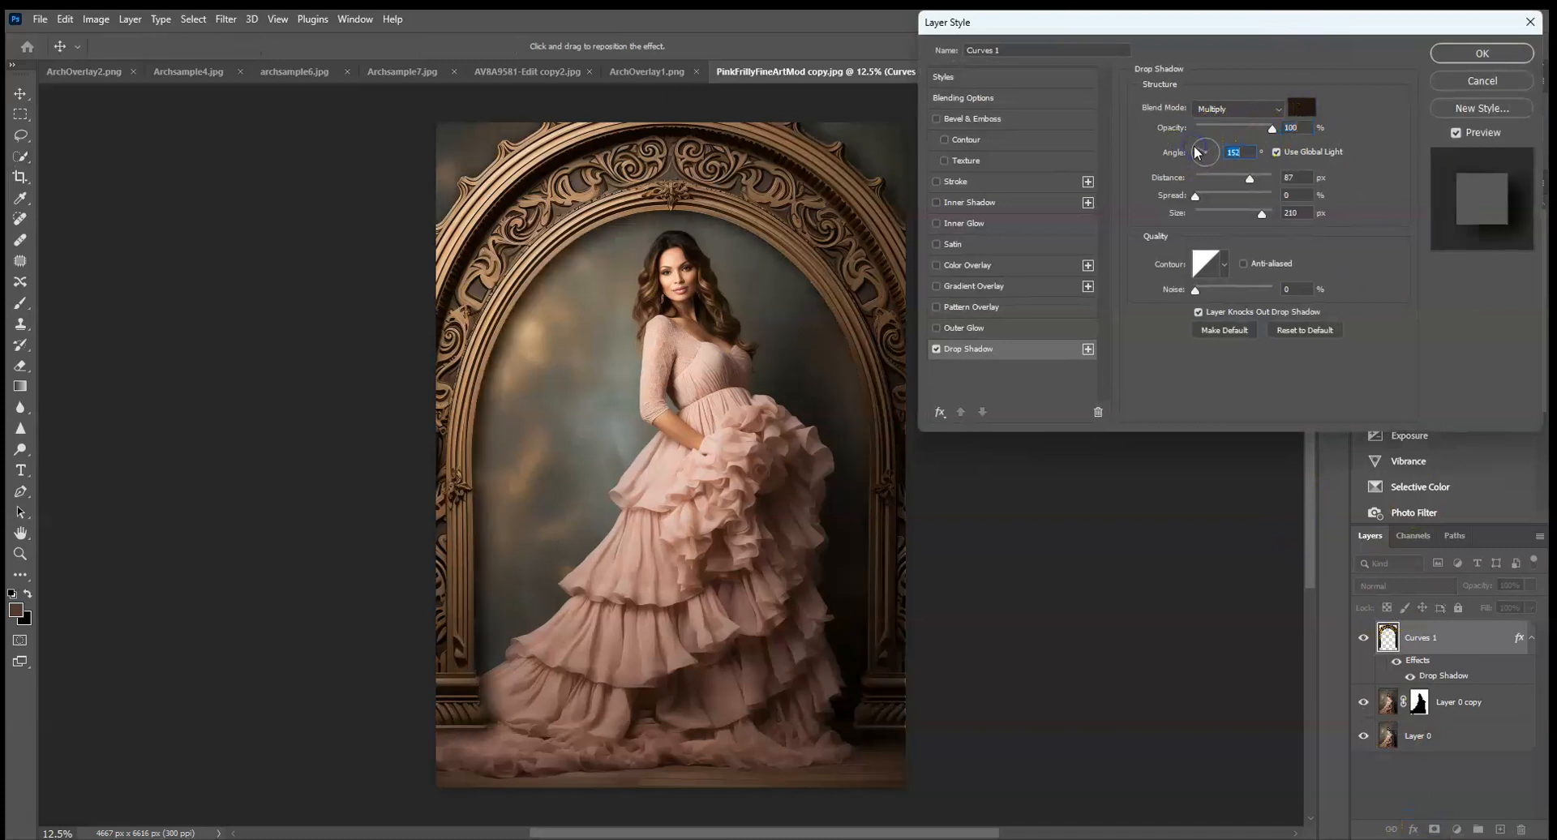
click(1301, 107)
key(alt)
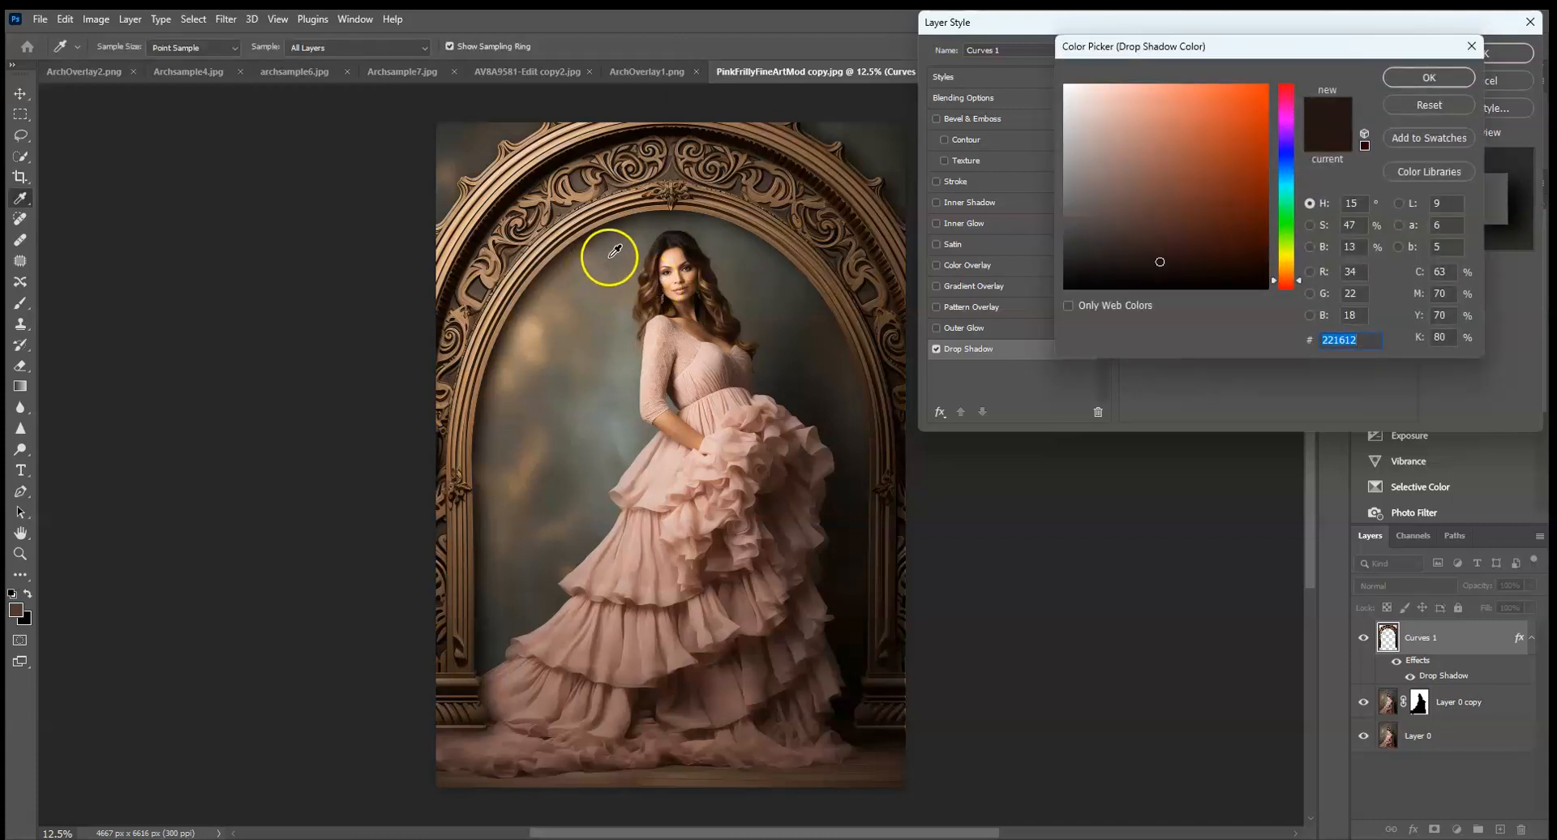
click(864, 148)
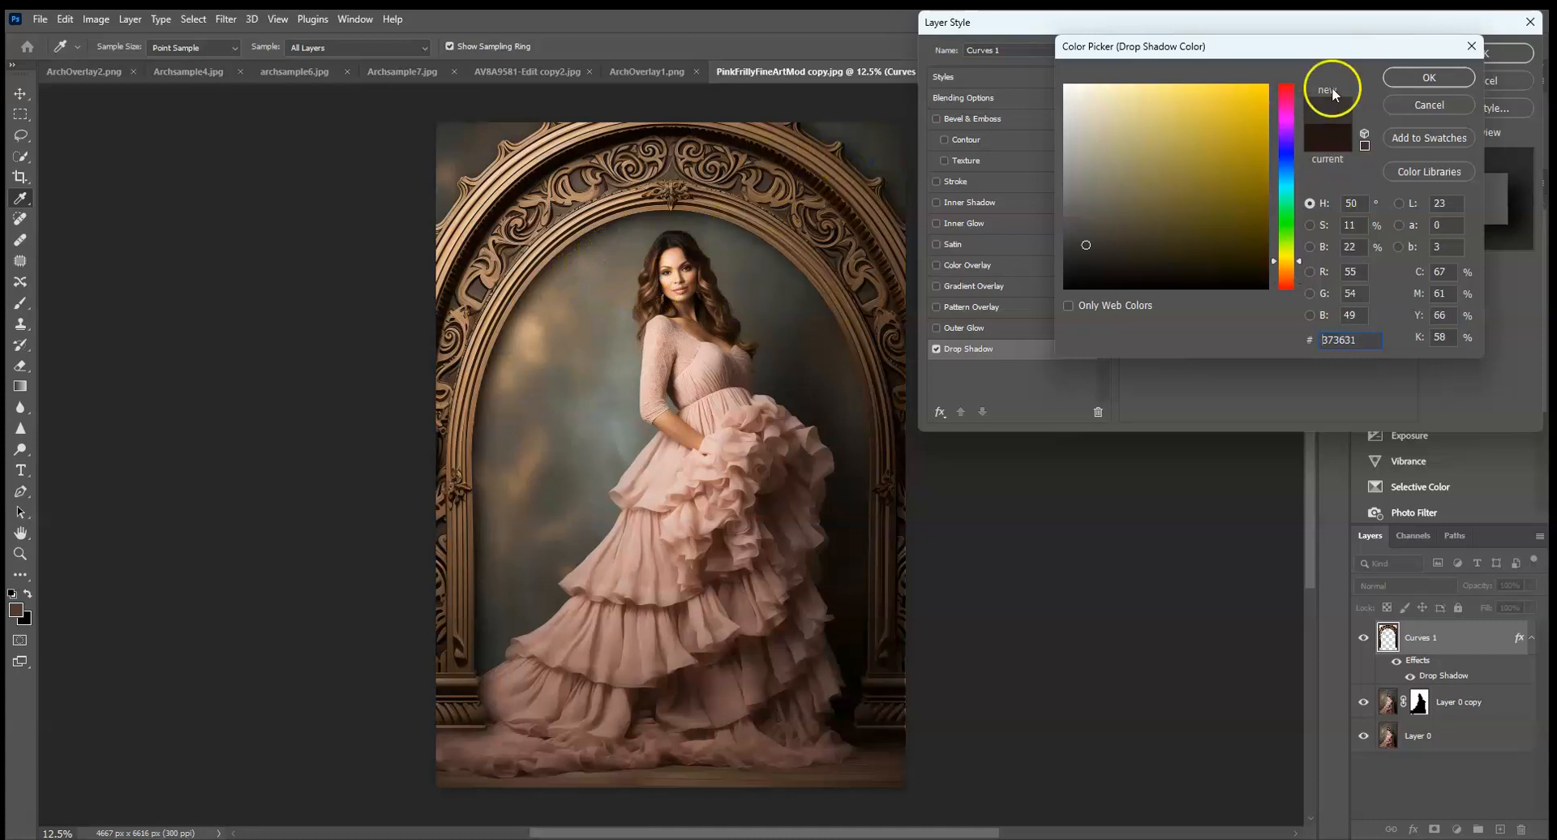
click(1418, 77)
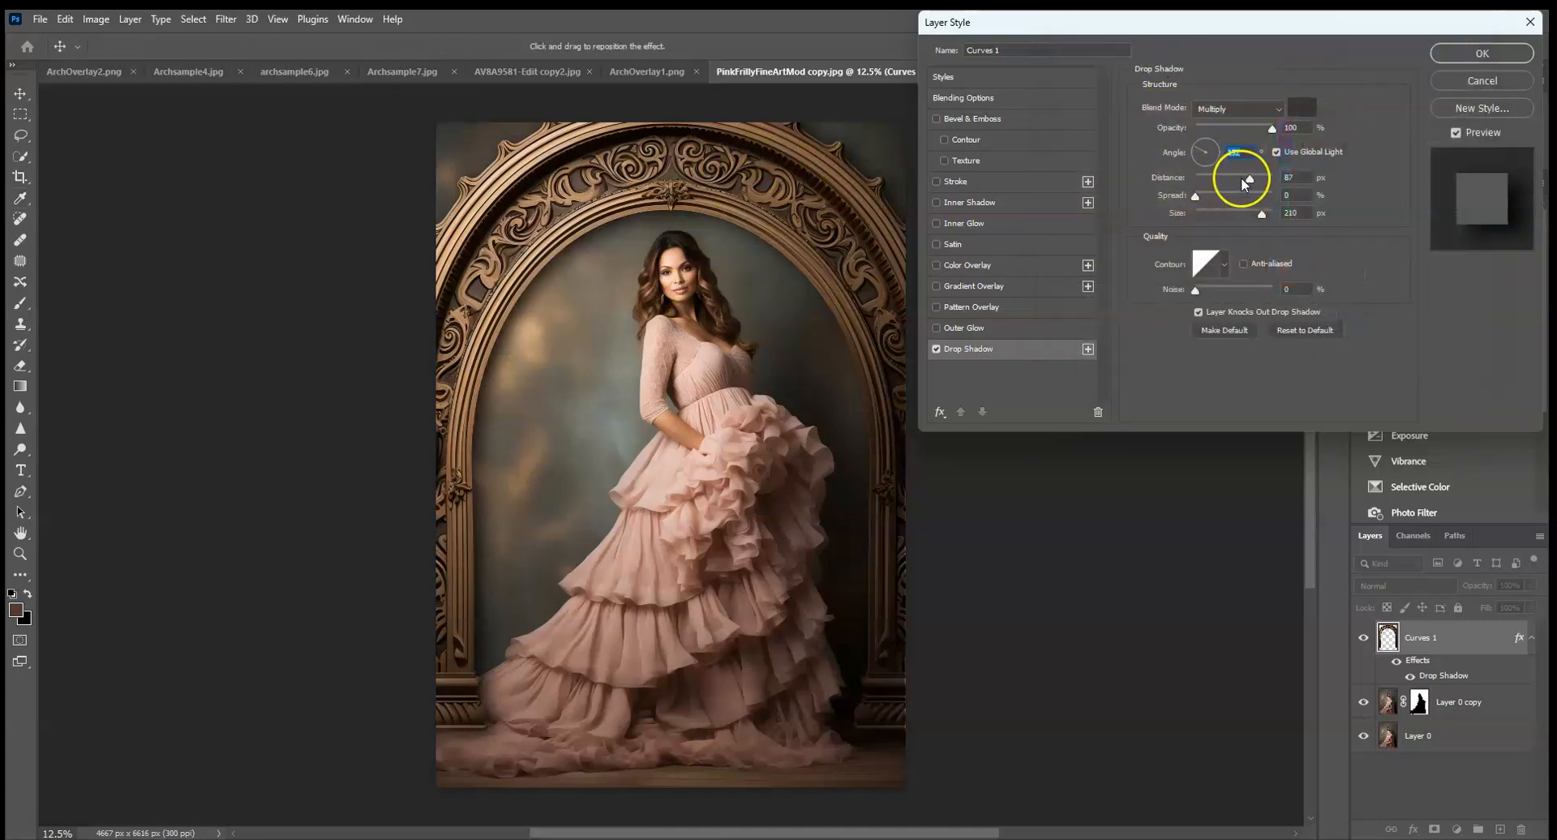
Set the drop shadow's distance to 232 px and size to 250 px, and clip the arch to the masked portrait copy.
drag(1260, 185, 1267, 186)
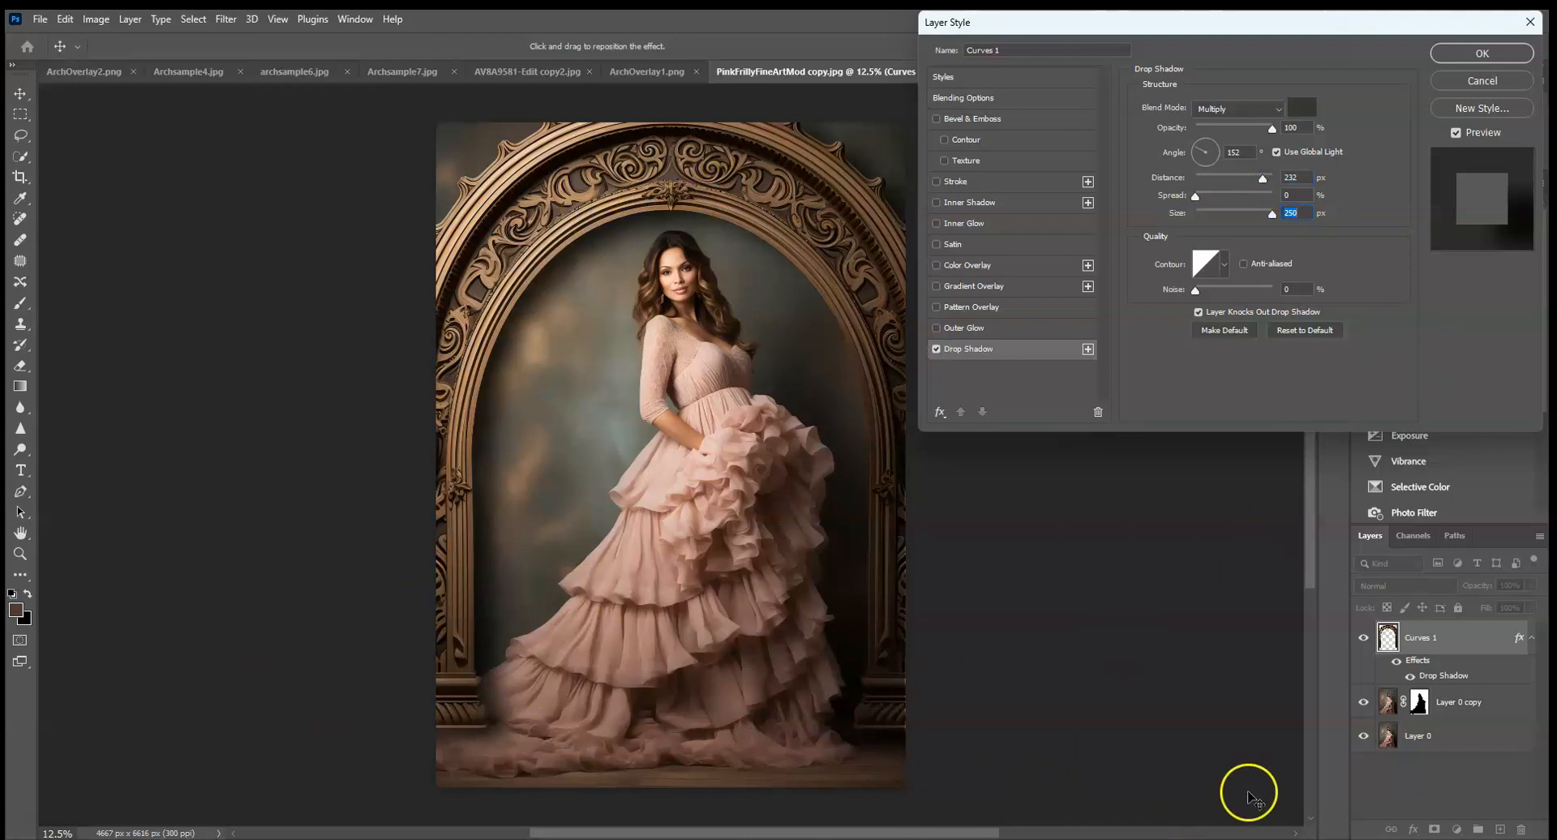
click(1462, 59)
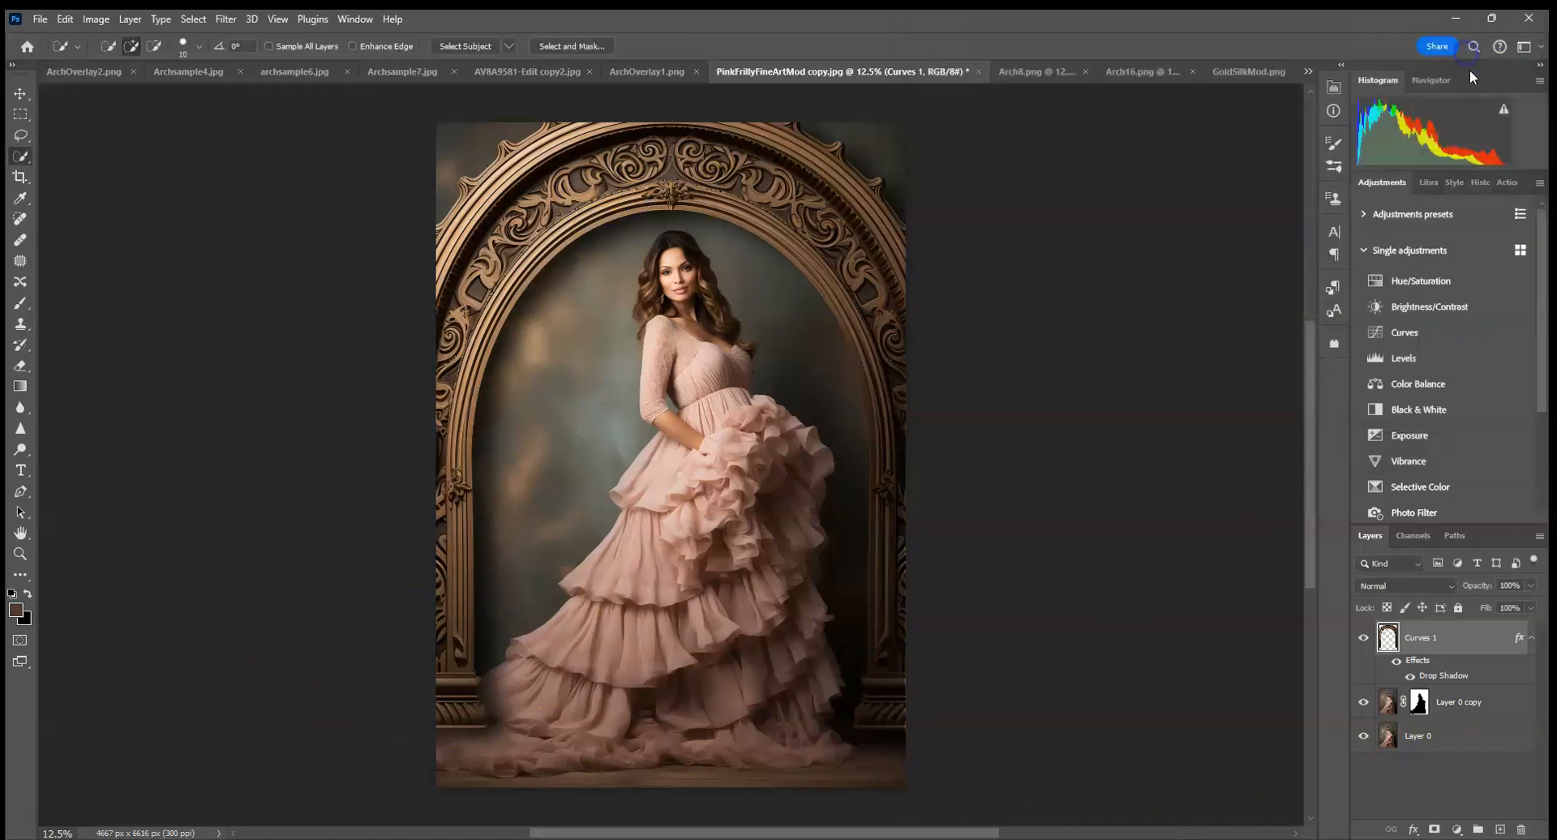
drag(1441, 666, 1436, 687)
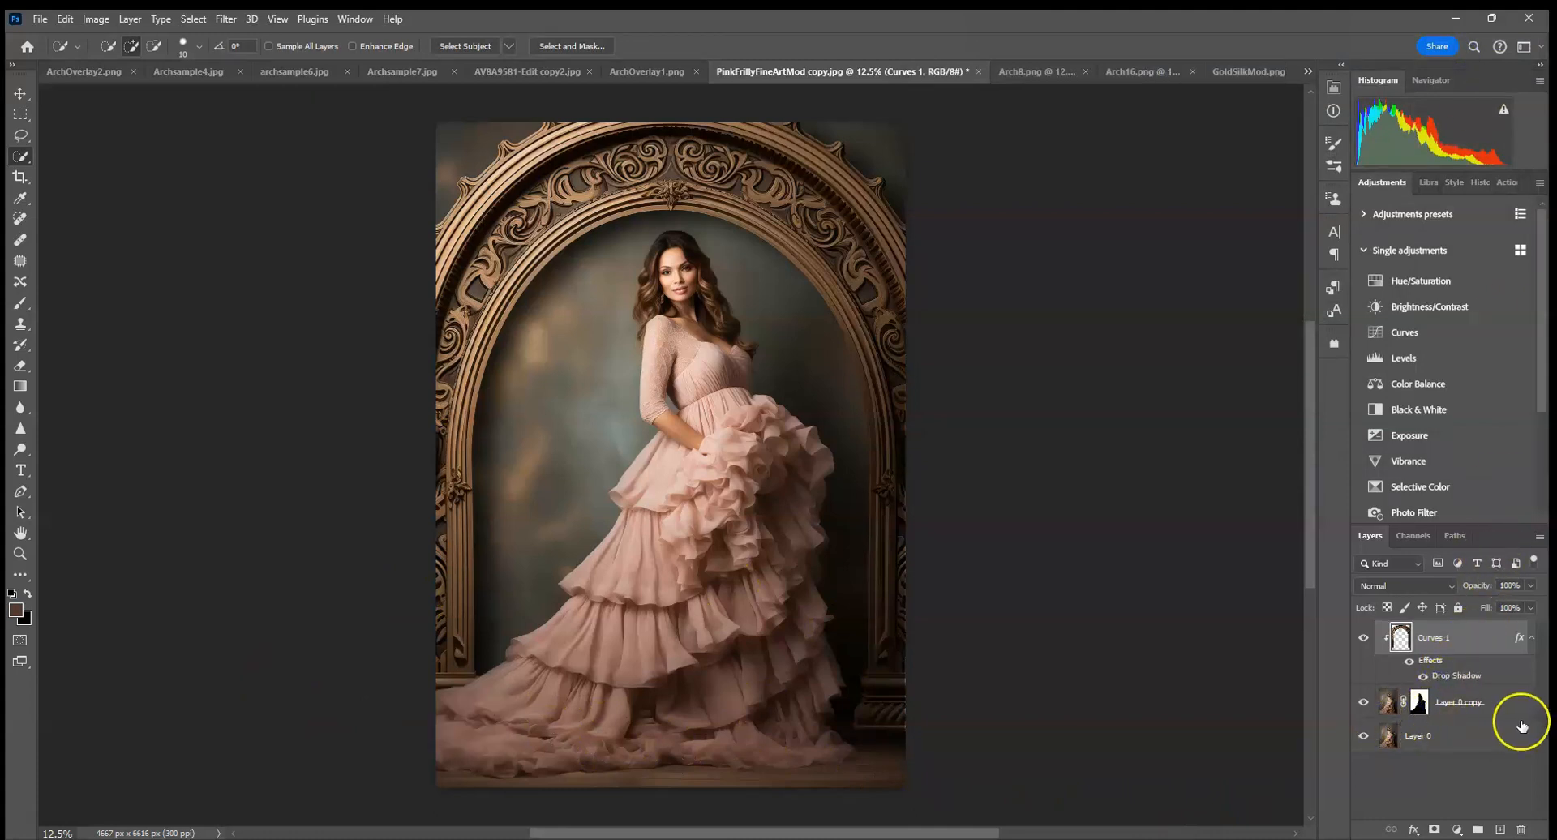
Soften the clipped arch layer with a Gaussian Blur of 4.5 pixels radius.
key(ctrl+plus)
key(ctrl+plus)
key(ctrl+plus)
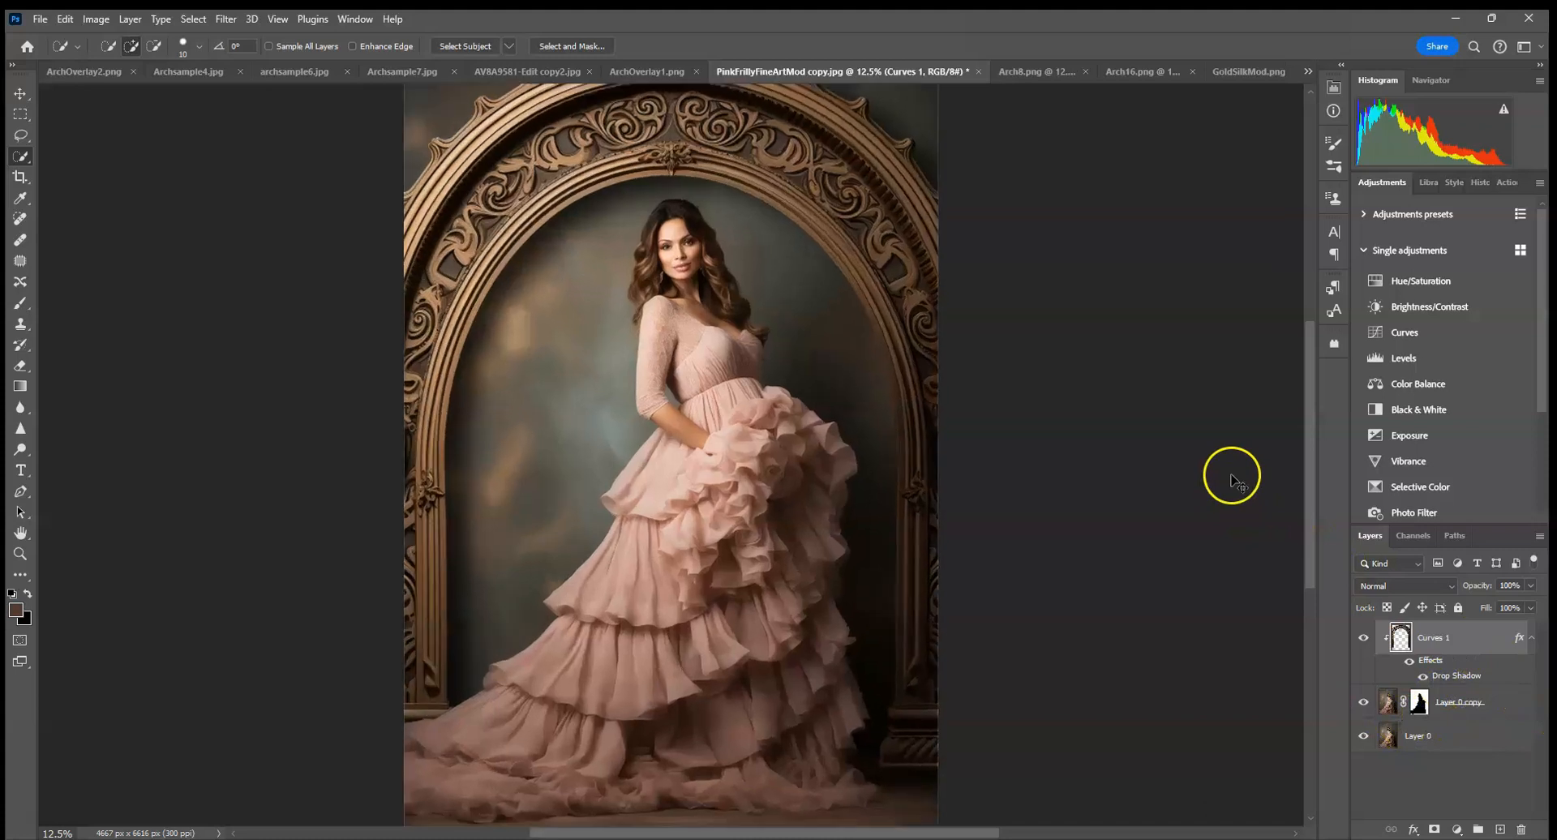
drag(750, 422, 823, 745)
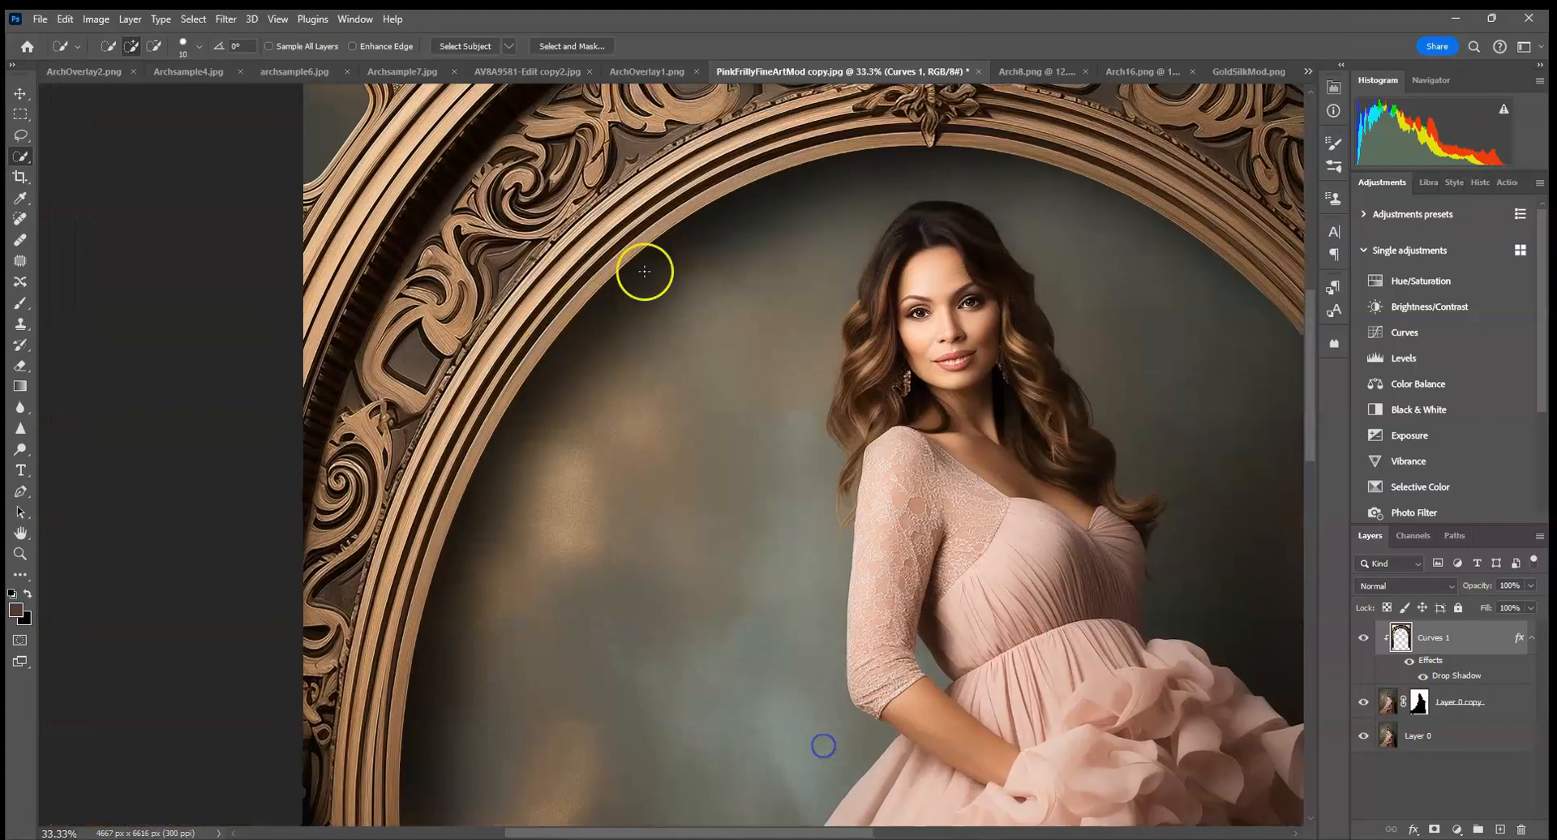
key(ctrl+0)
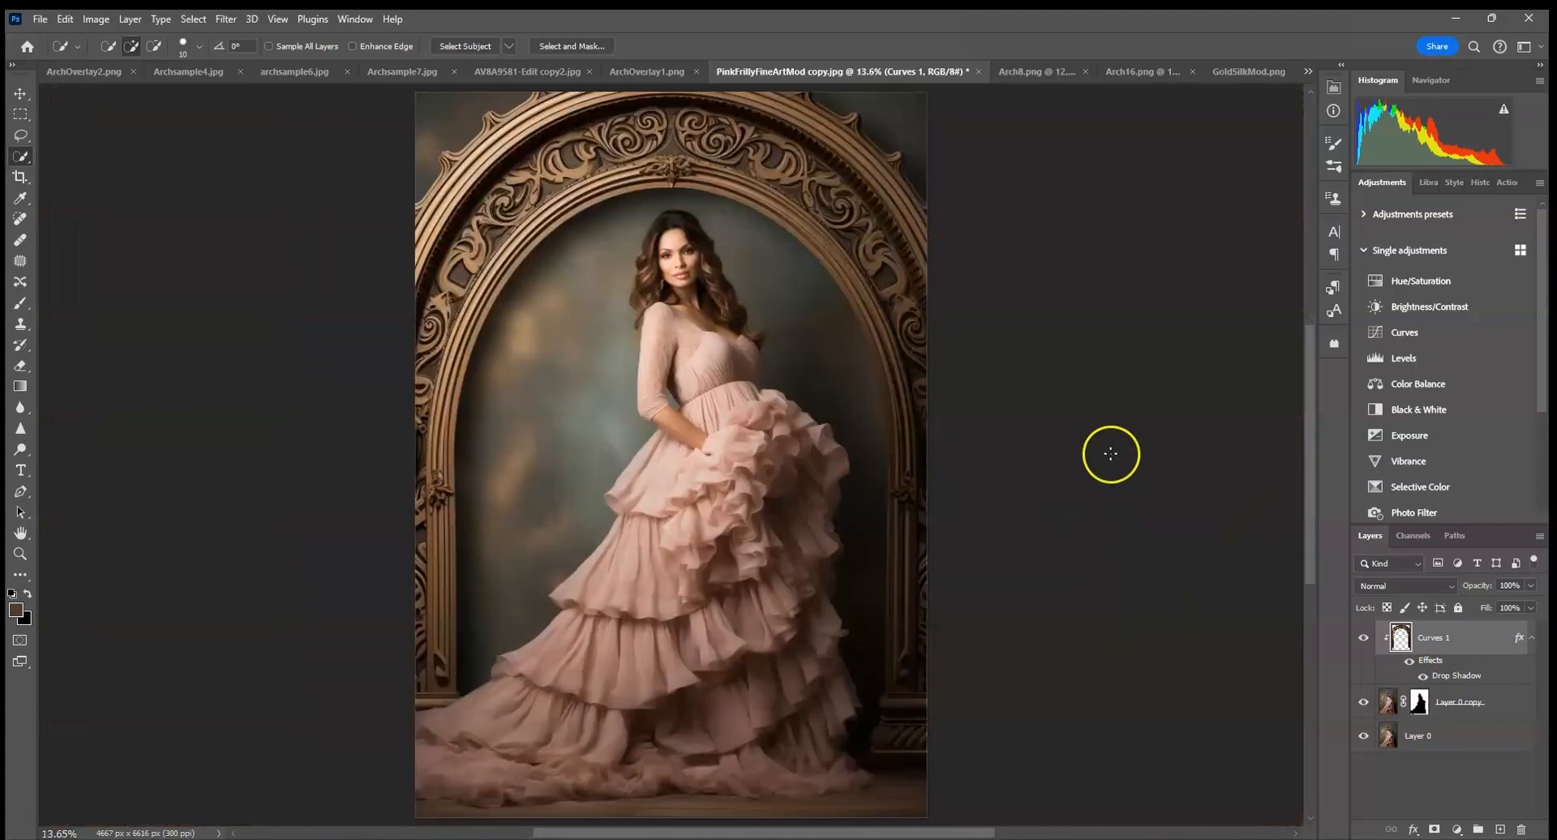
click(225, 20)
mouse_move(275, 243)
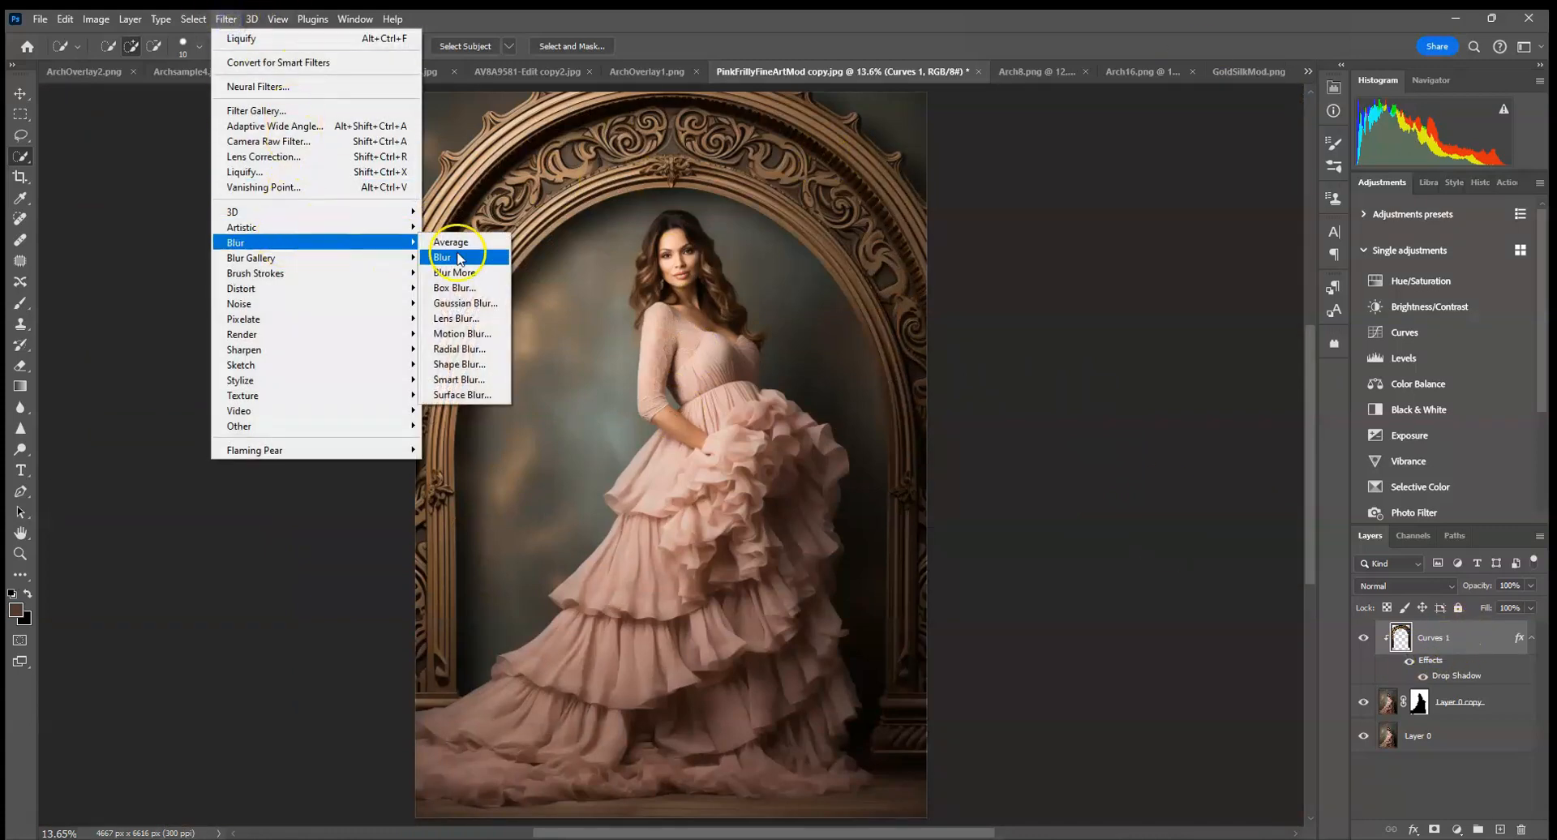
click(459, 303)
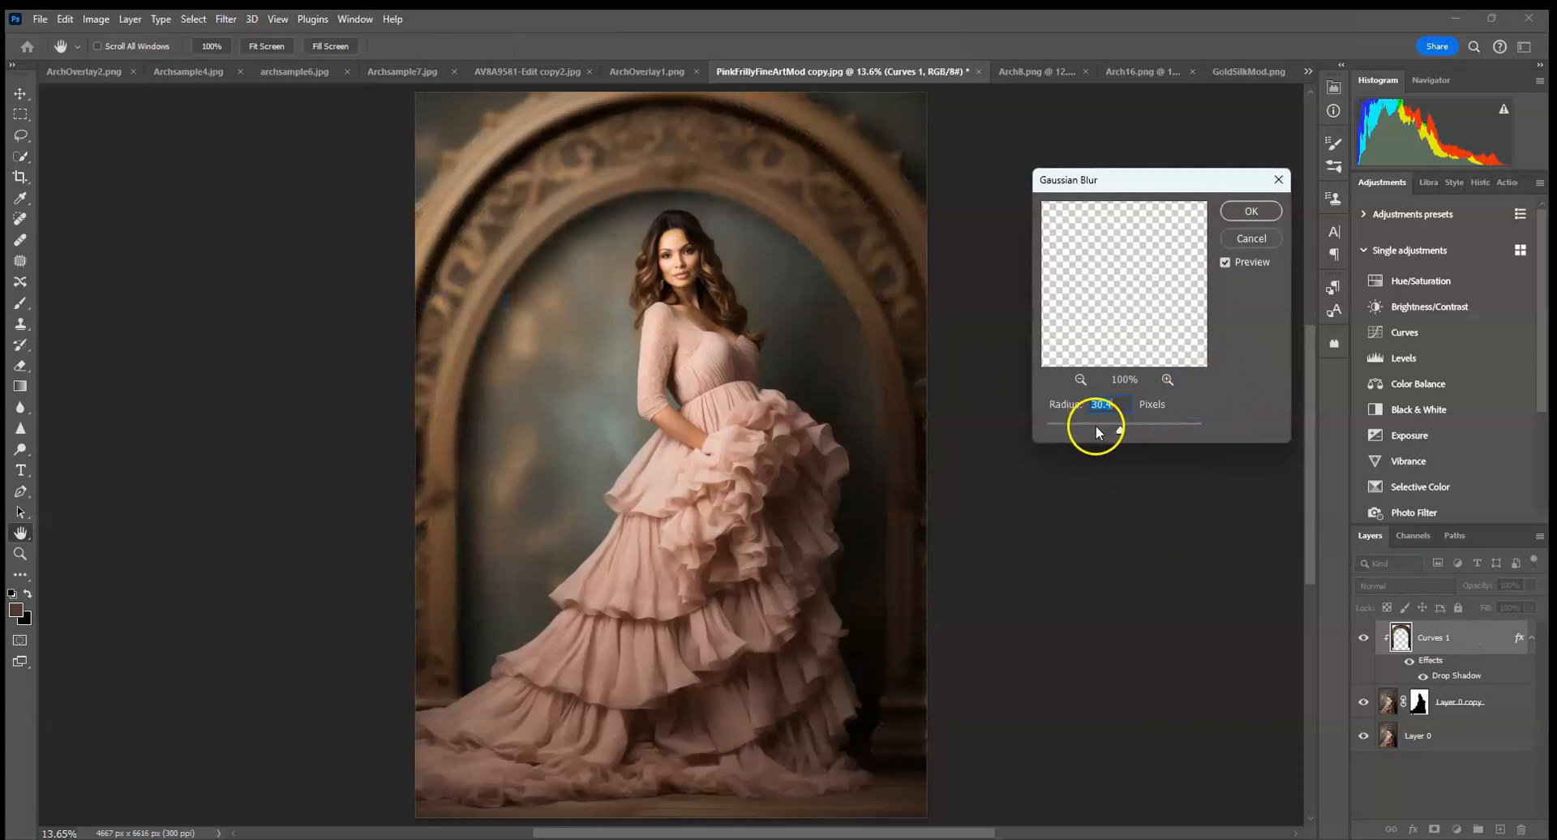
click(1100, 428)
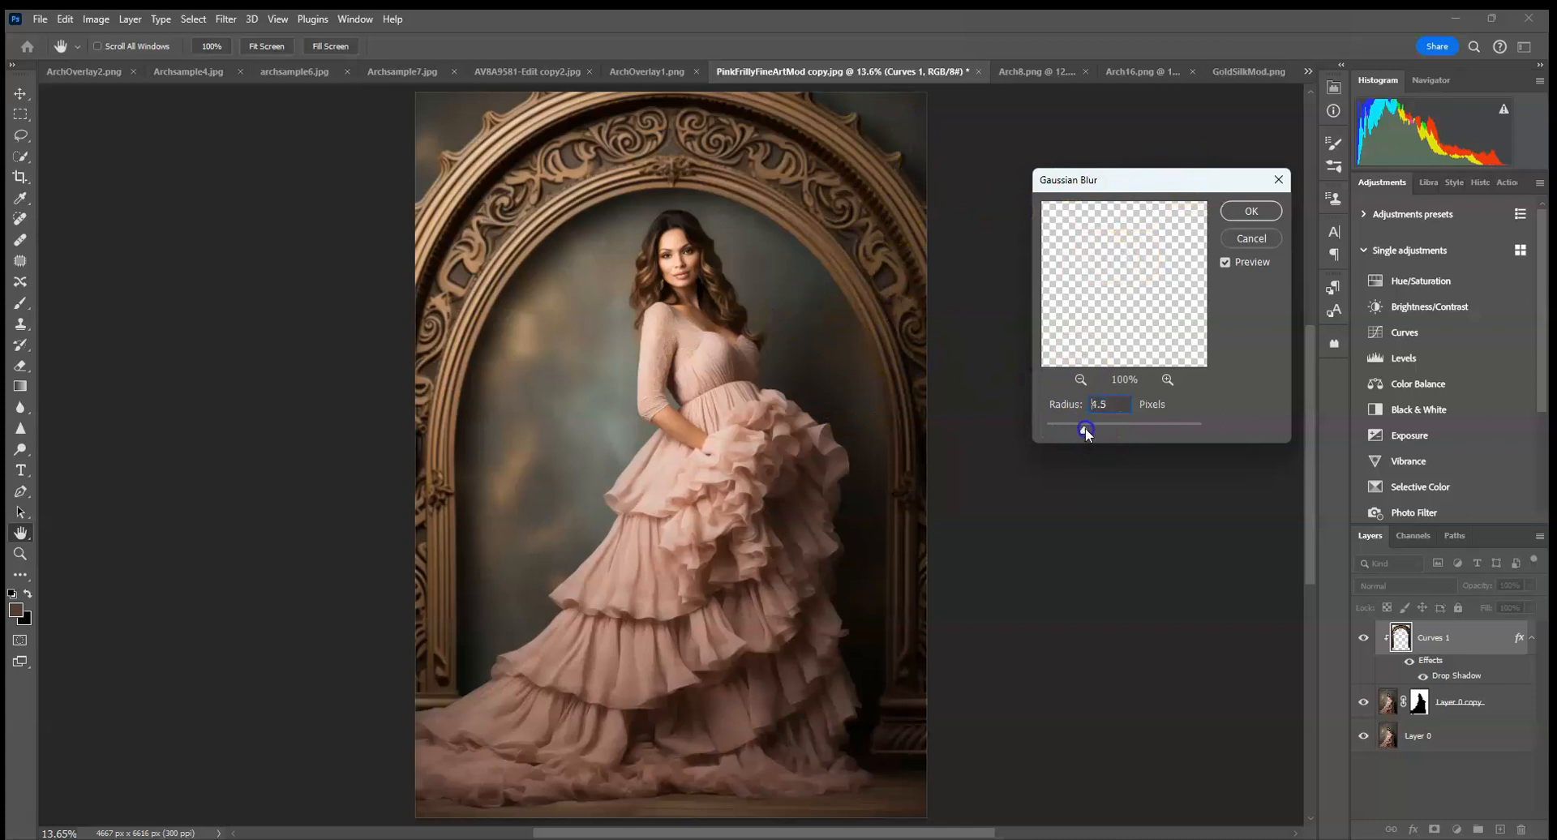
key(ctrl+plus)
key(ctrl+plus)
key(ctrl+plus)
key(ctrl+plus)
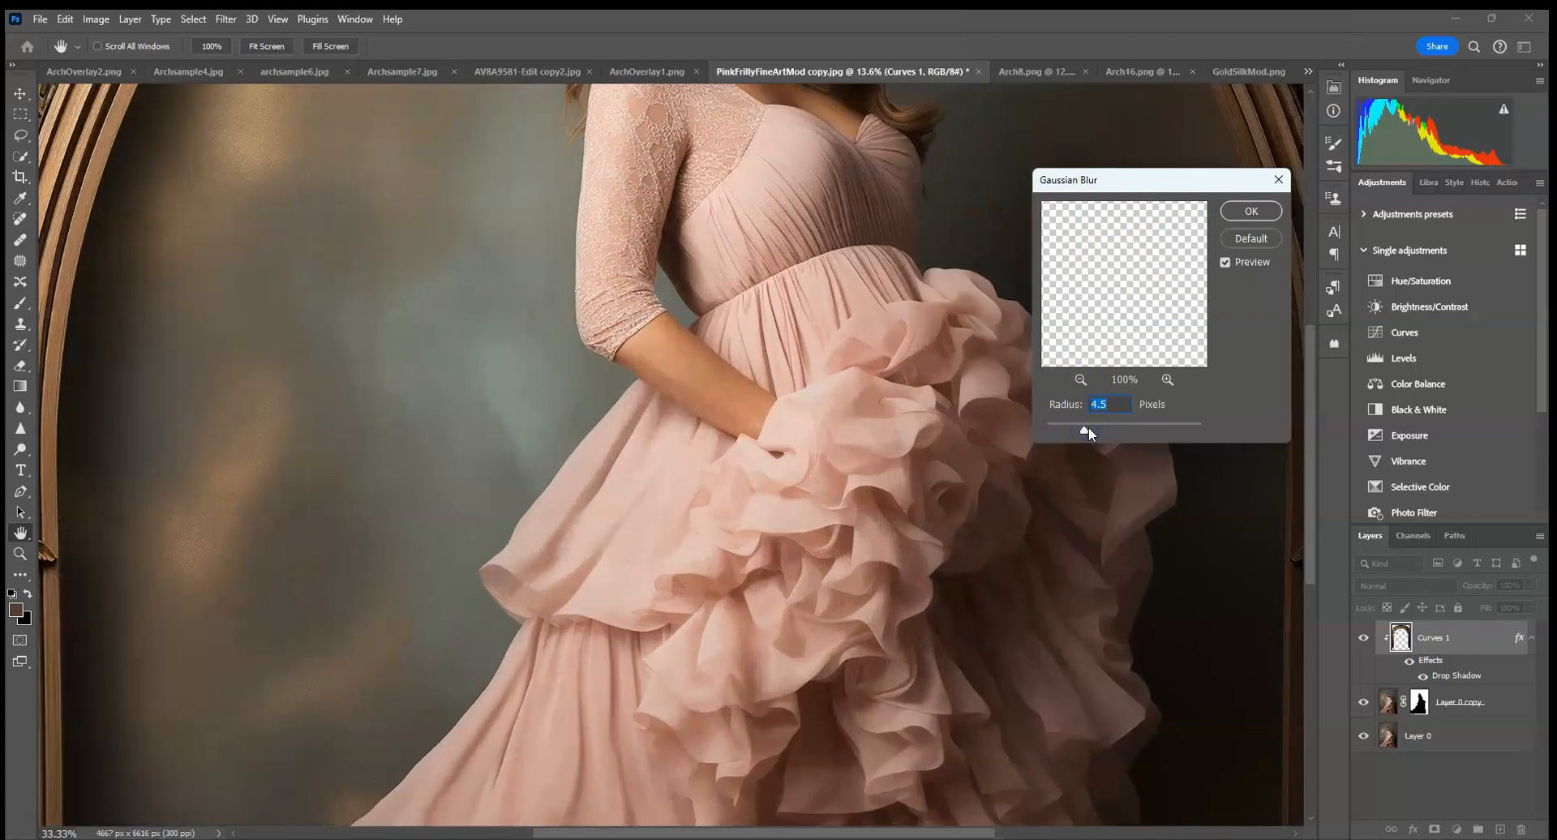
key(ctrl+minus)
key(ctrl+minus)
key(ctrl+minus)
key(ctrl+minus)
key(ctrl+minus)
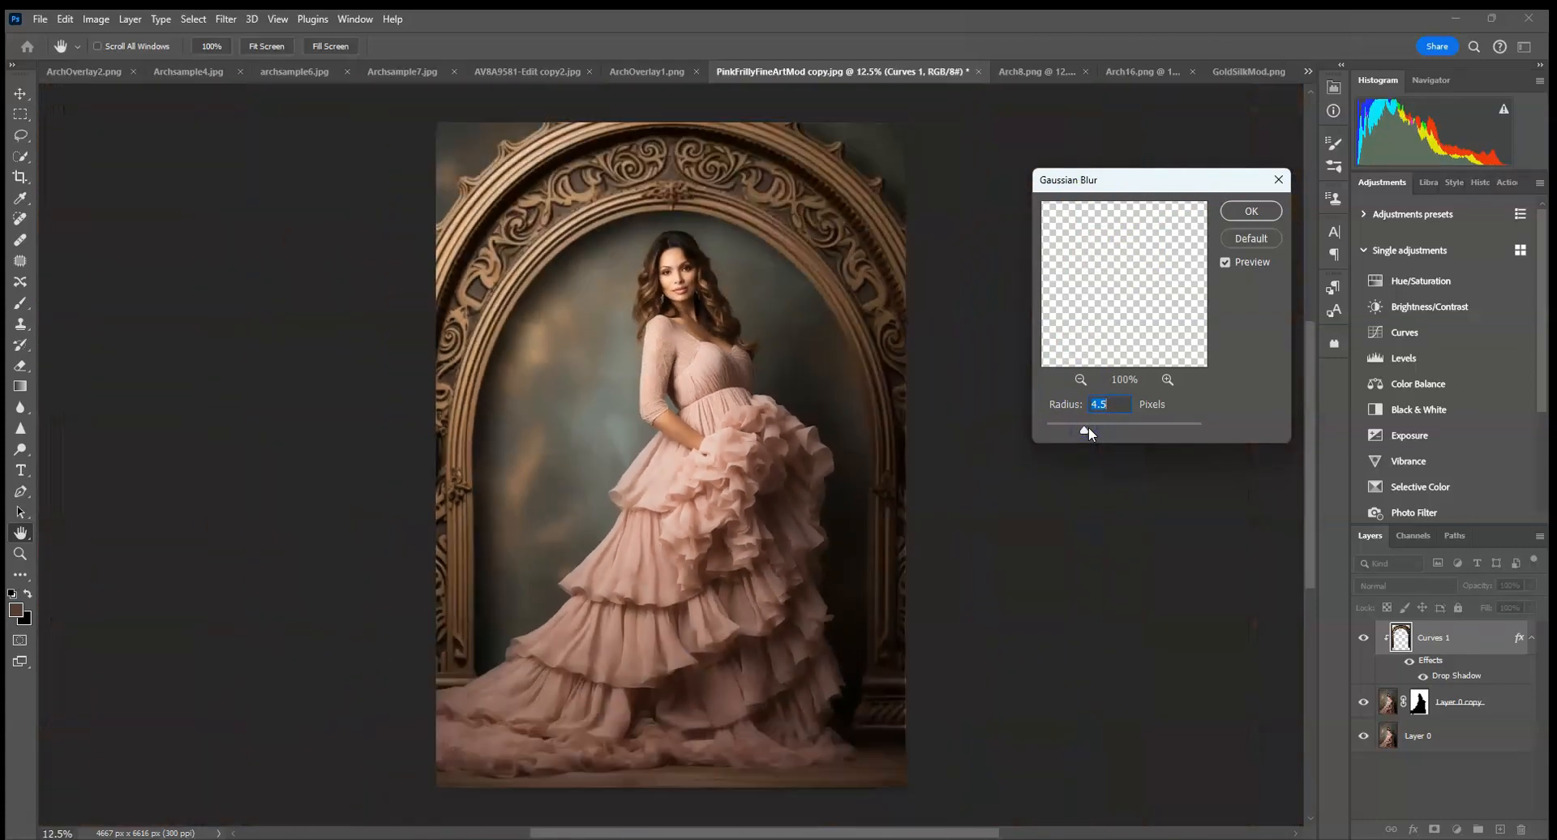
key(ctrl+plus)
click(1249, 210)
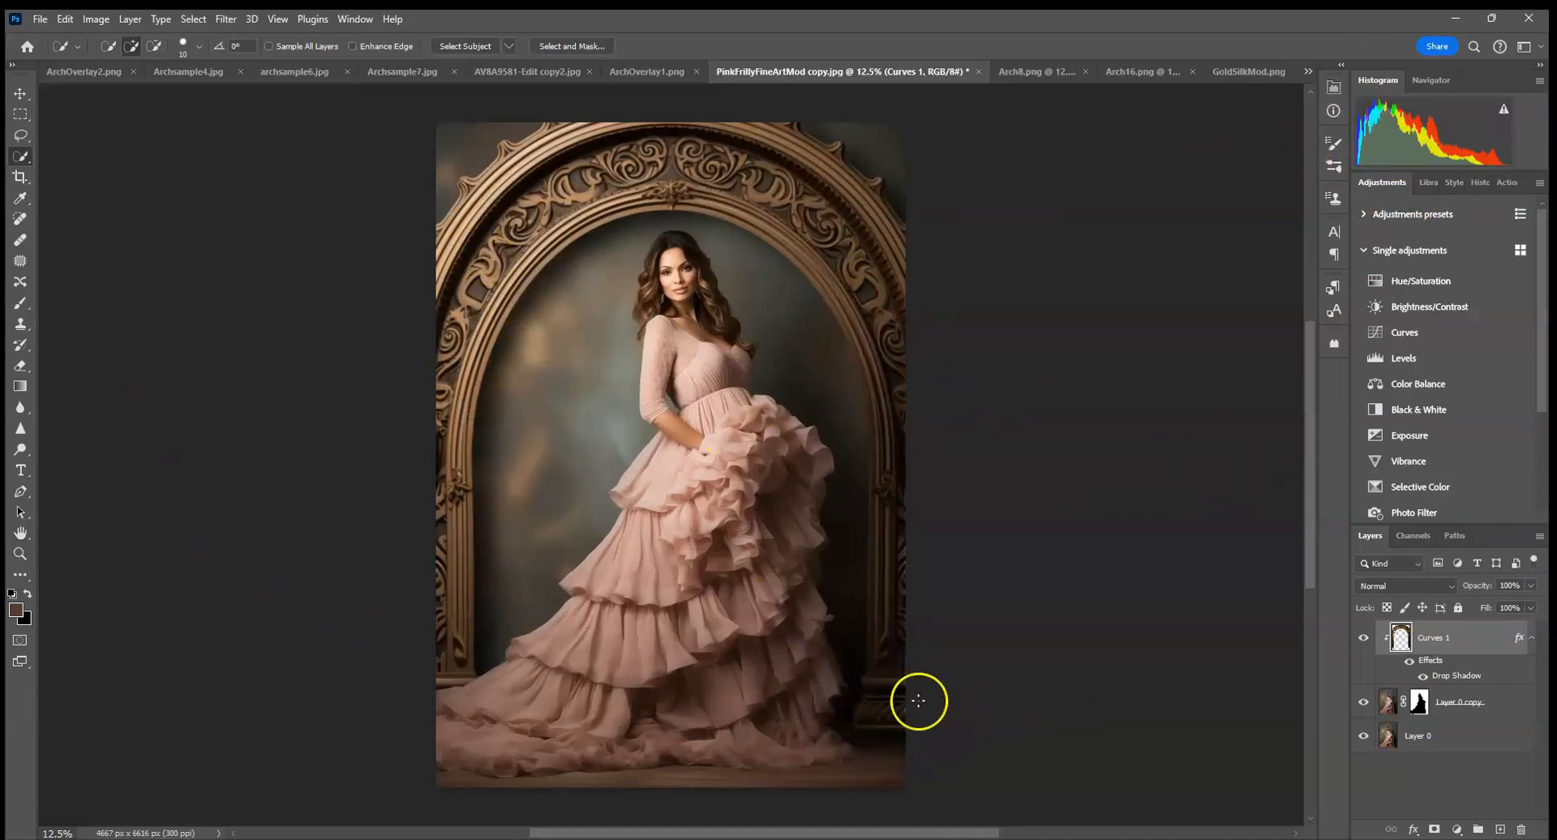
Darken the arch's right base and column with the Burn tool, using the Shadows range at 22% exposure, and compare by toggling the layer.
click(20, 450)
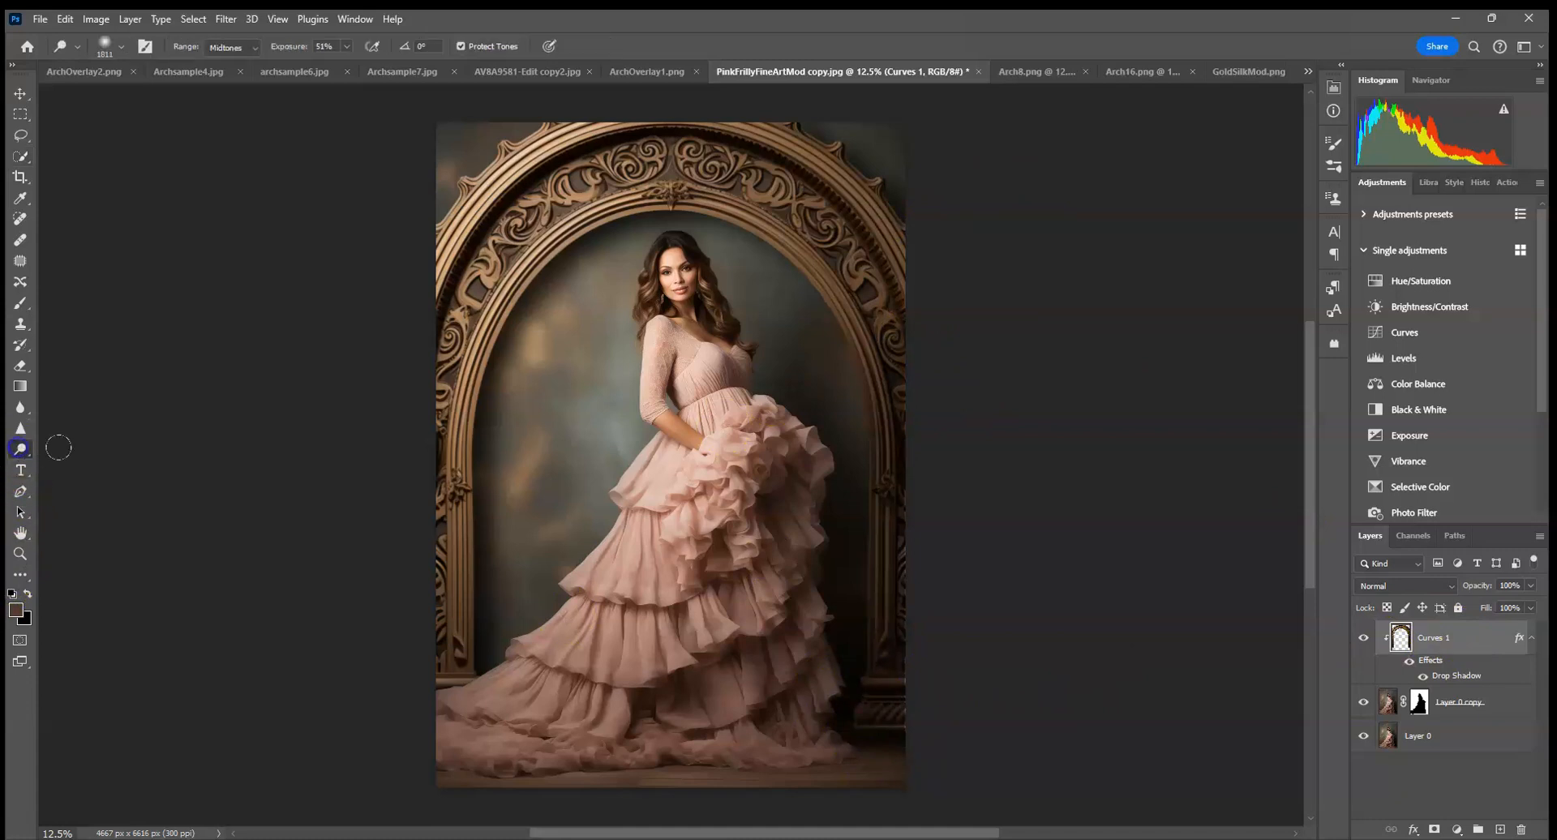
right_click(20, 450)
click(61, 462)
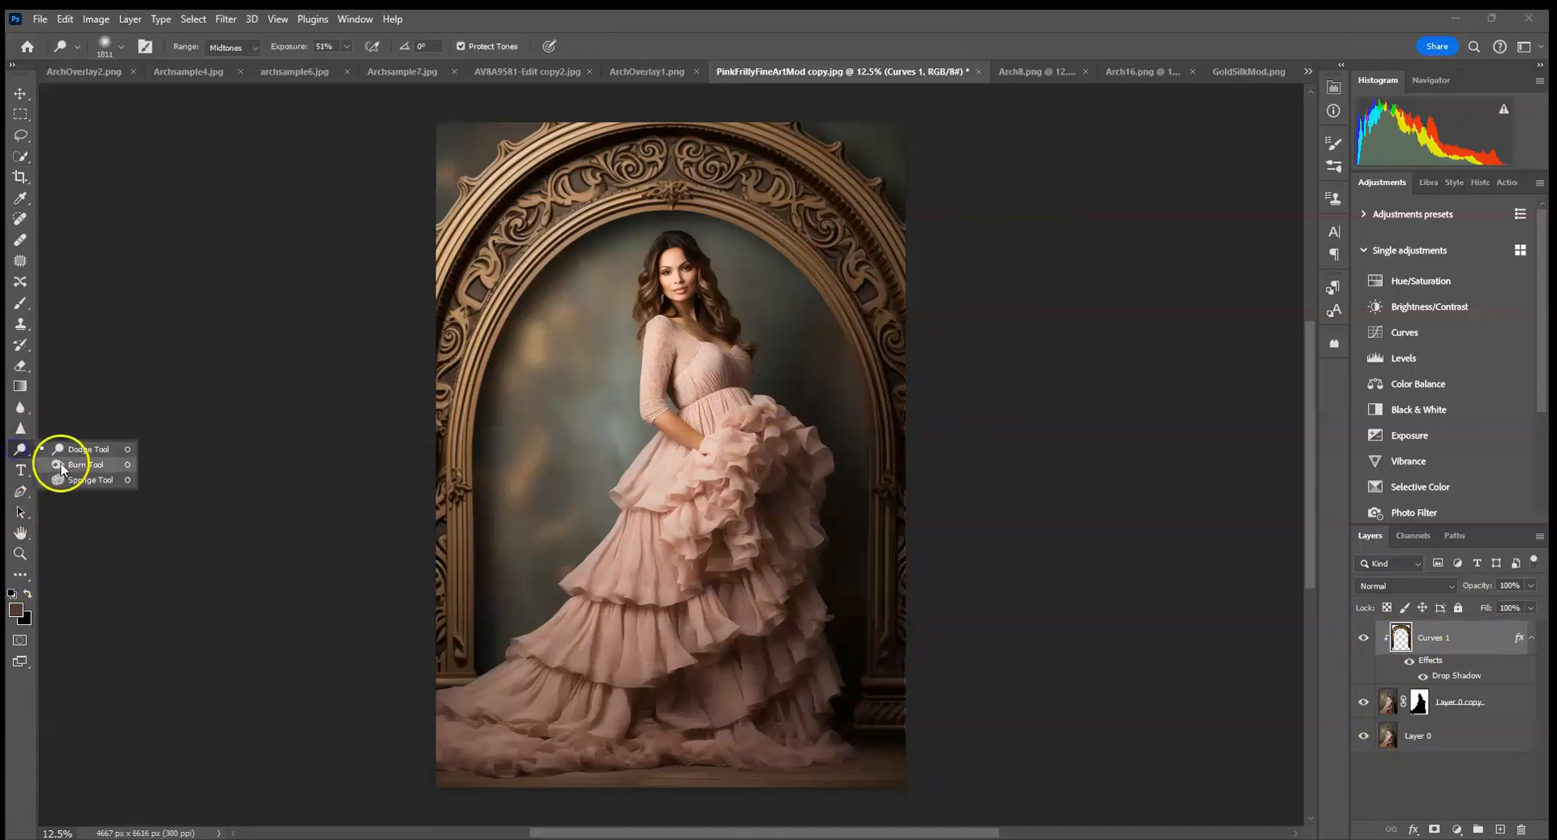
click(844, 710)
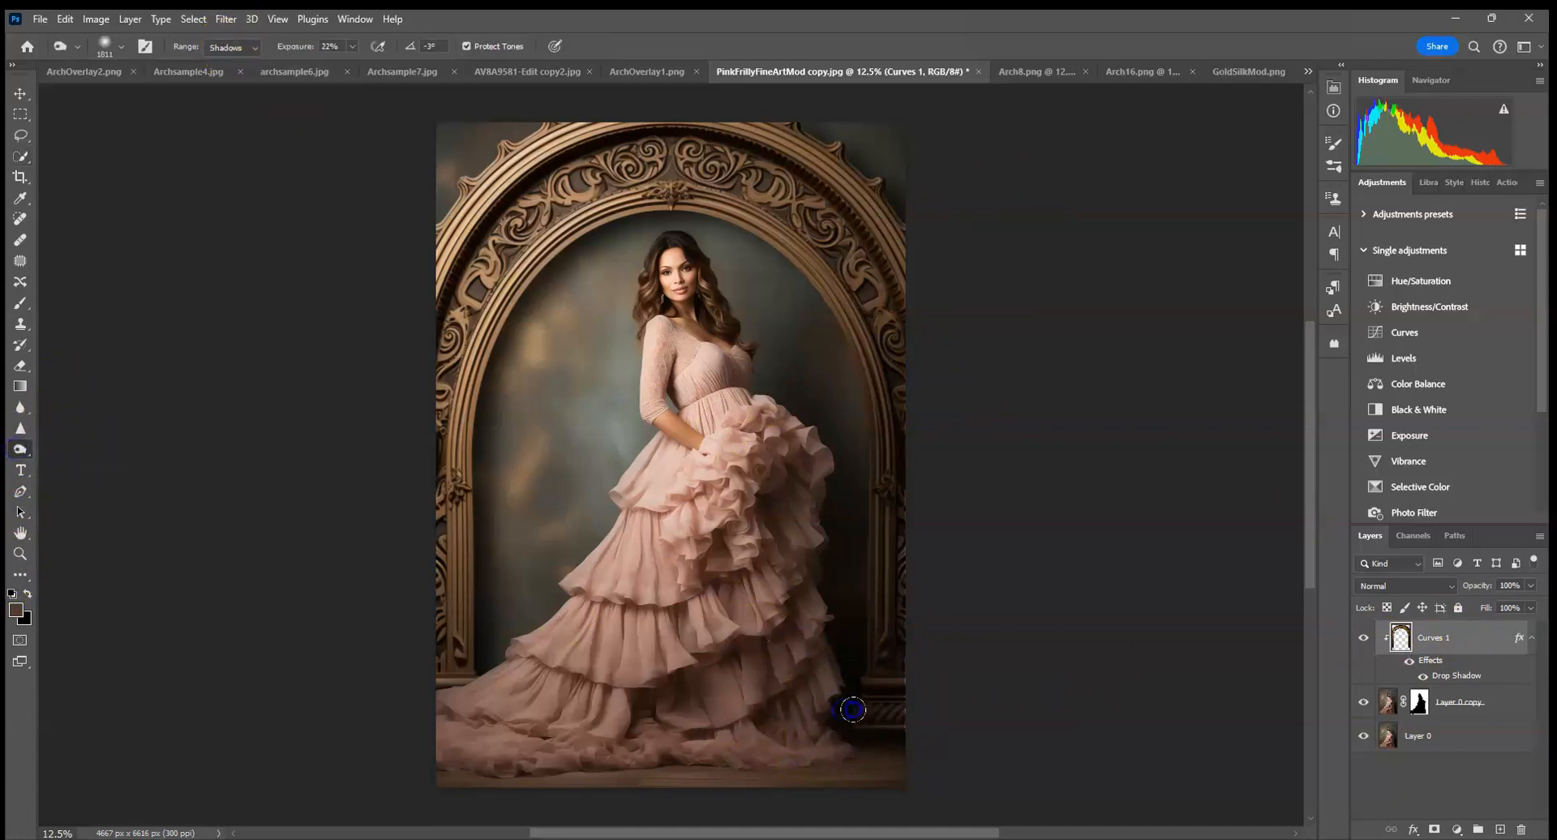
click(849, 548)
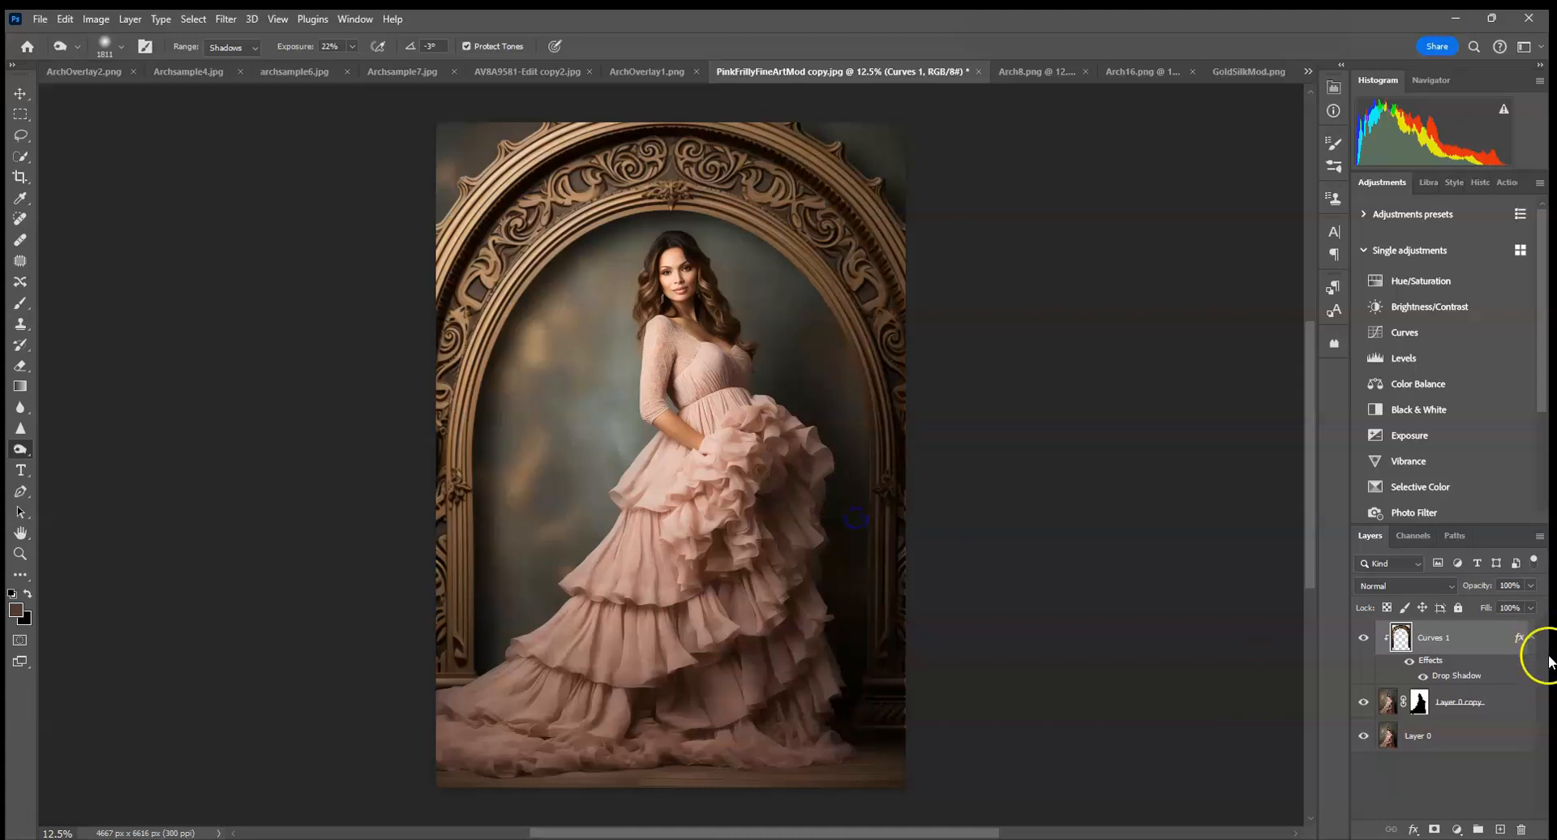
click(1363, 641)
click(1363, 641)
Copy the entire gold arch image from Arch16.png and paste it into the GoldSilkMod.png portrait.
click(1038, 71)
click(1131, 72)
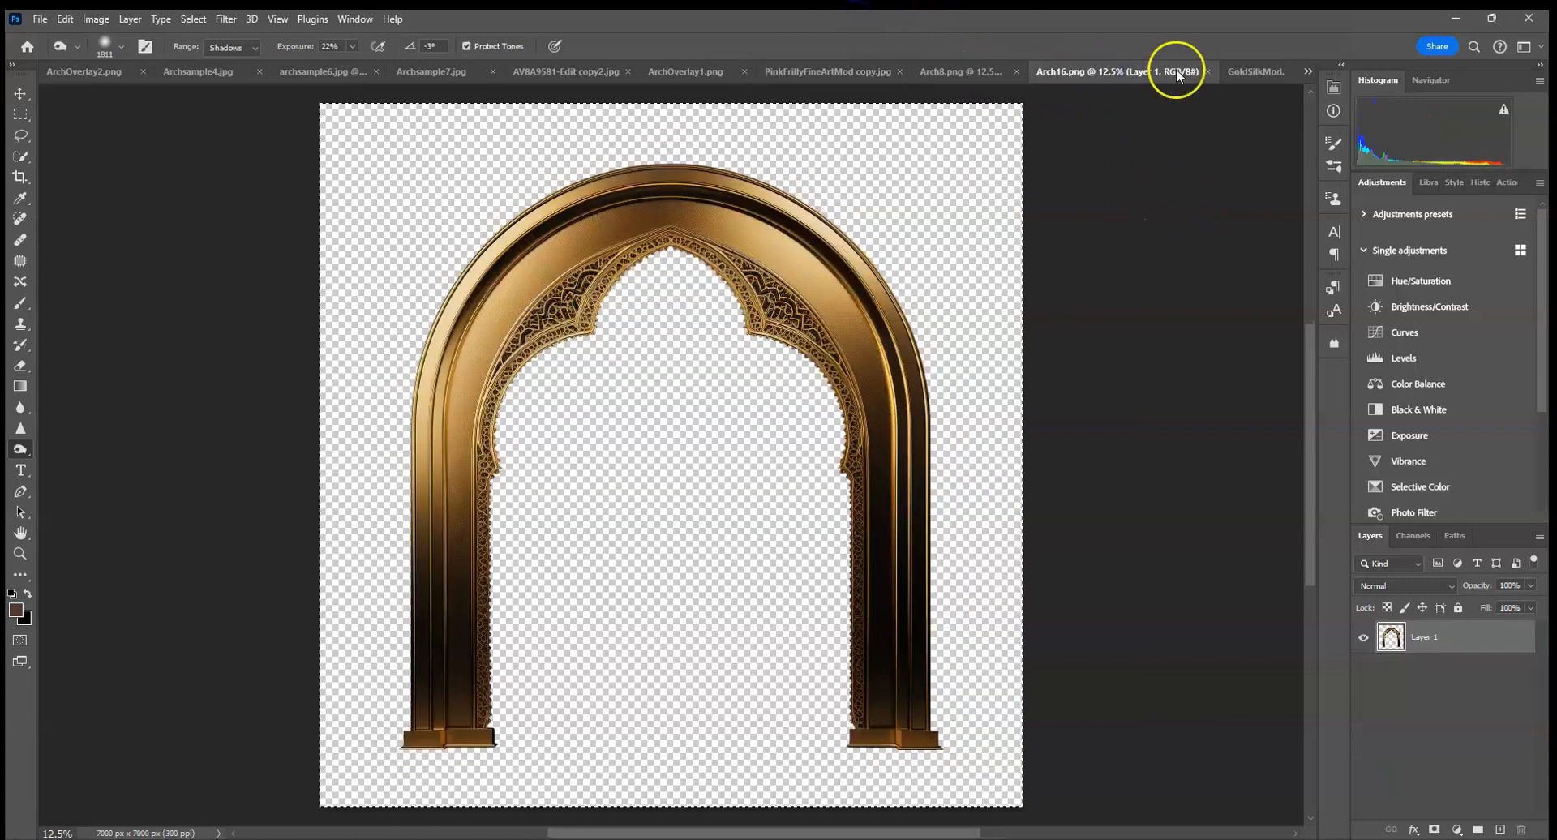
click(1243, 75)
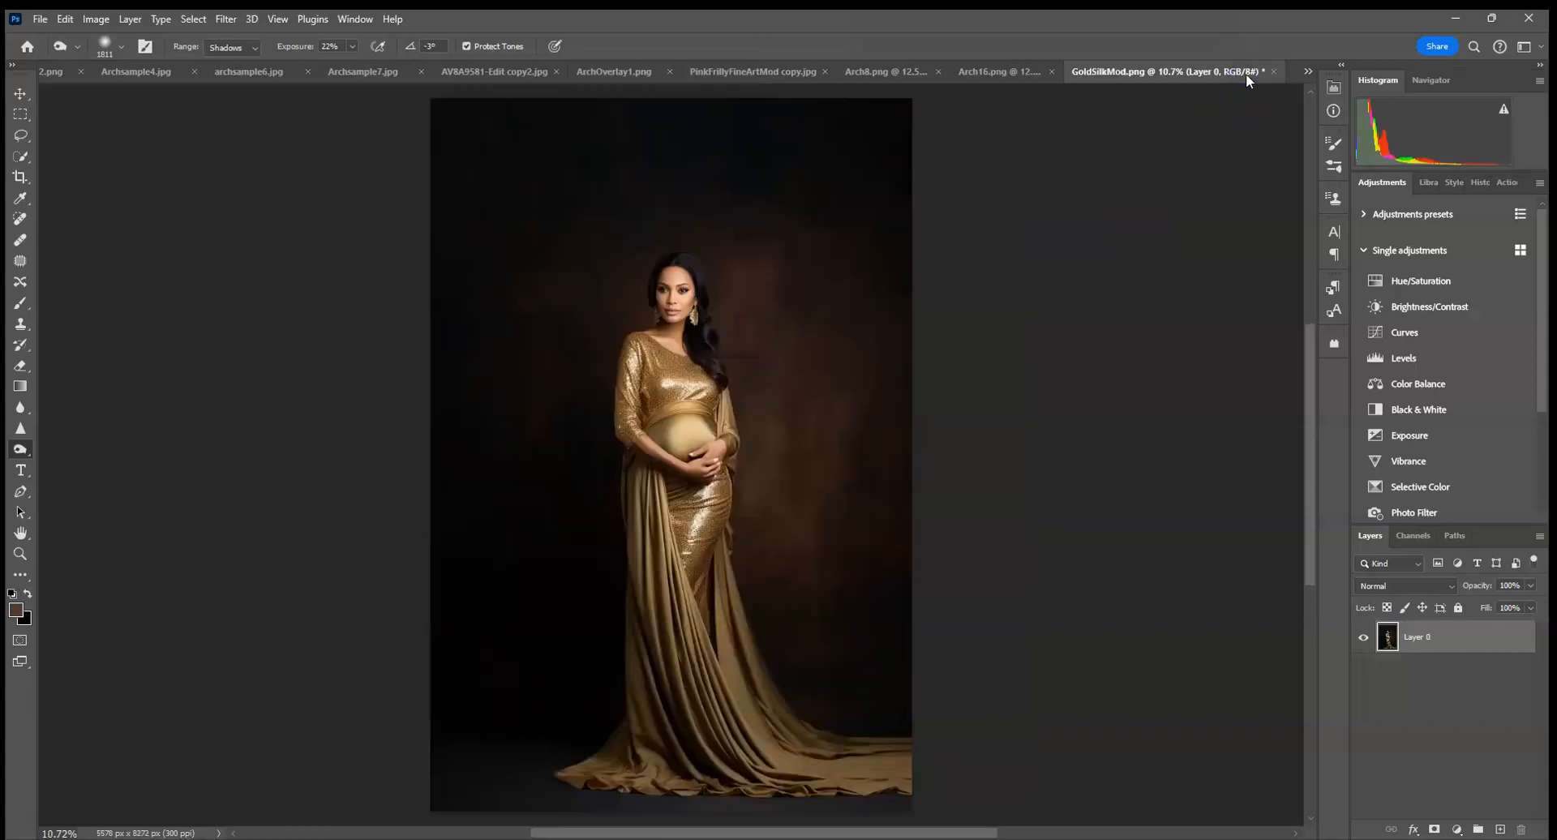
click(1012, 73)
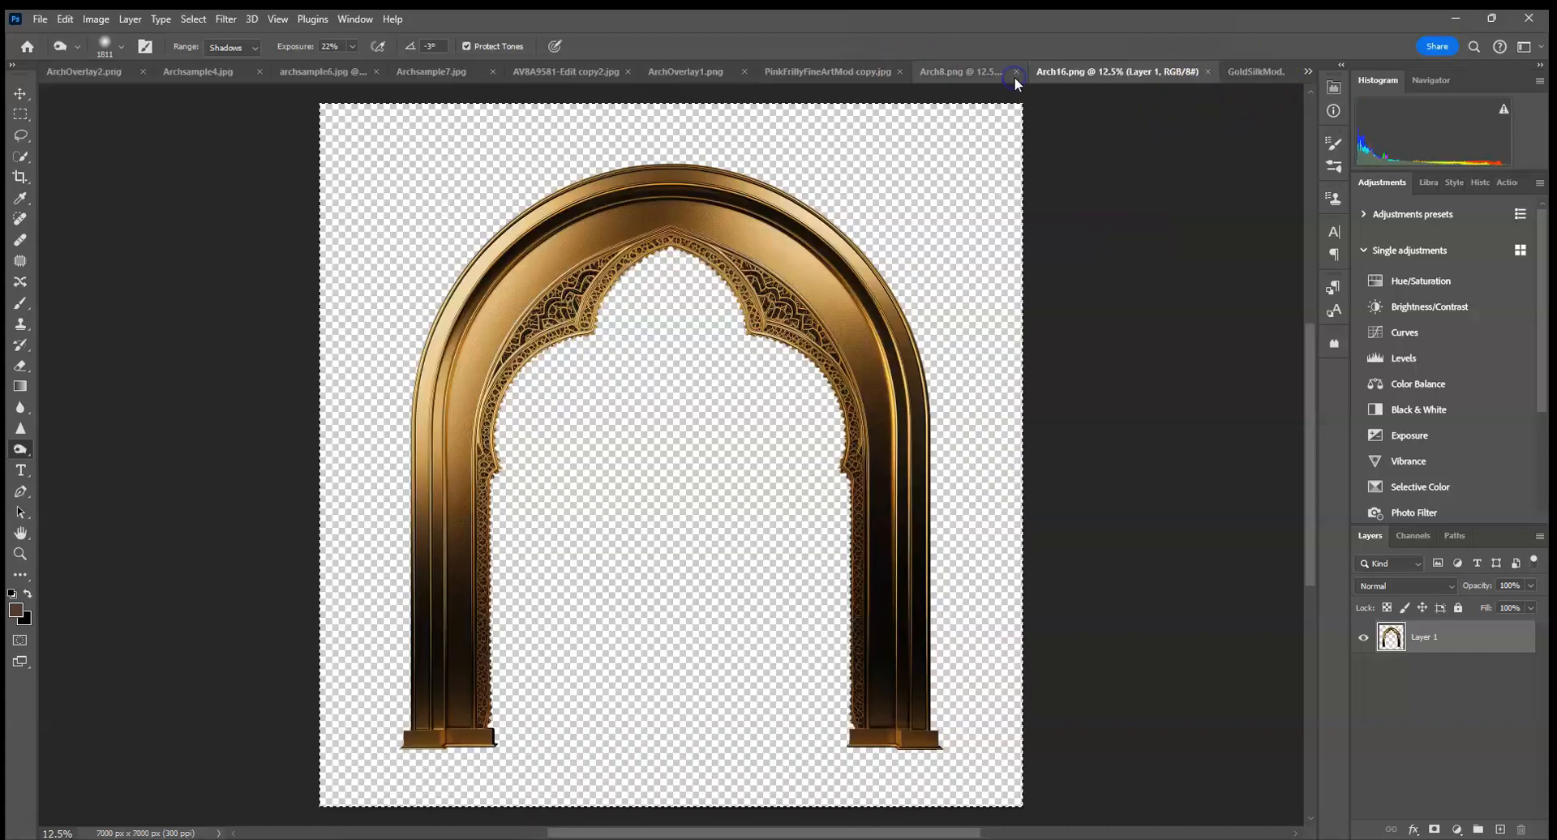
click(193, 19)
click(202, 36)
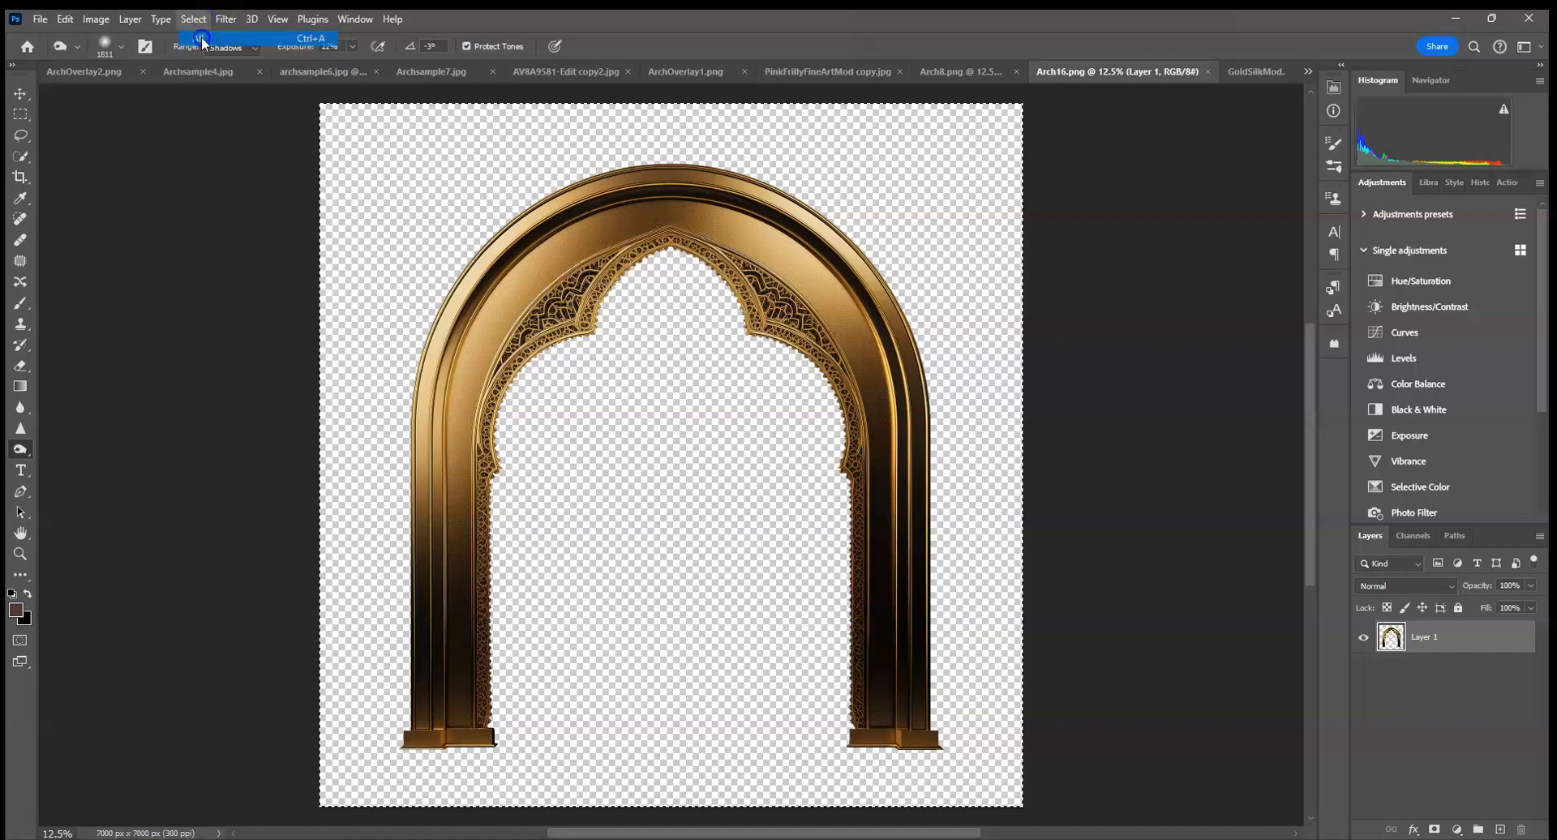
click(65, 18)
click(104, 132)
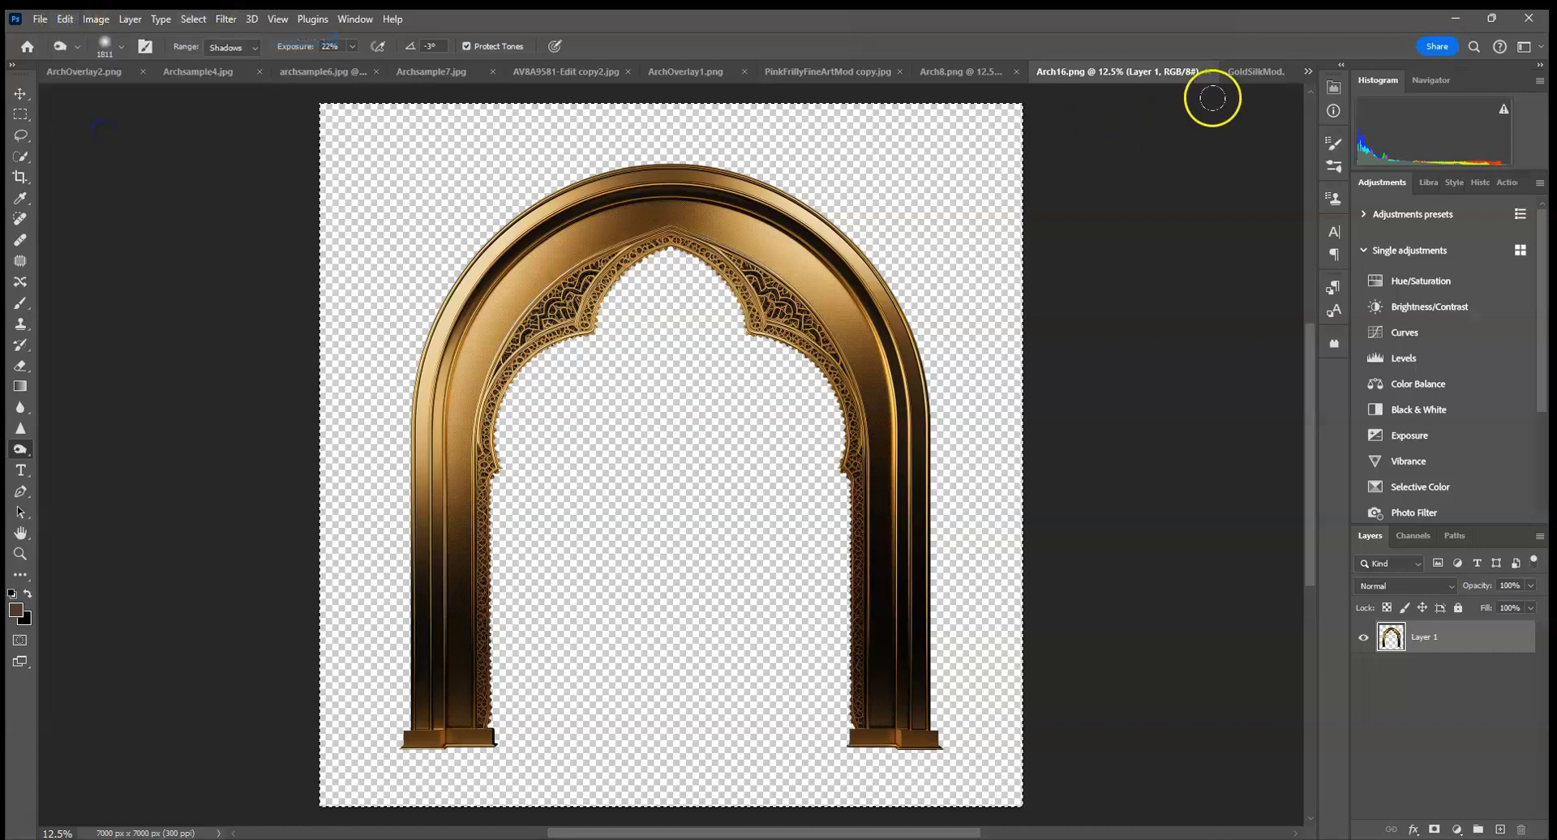
click(1240, 72)
click(64, 19)
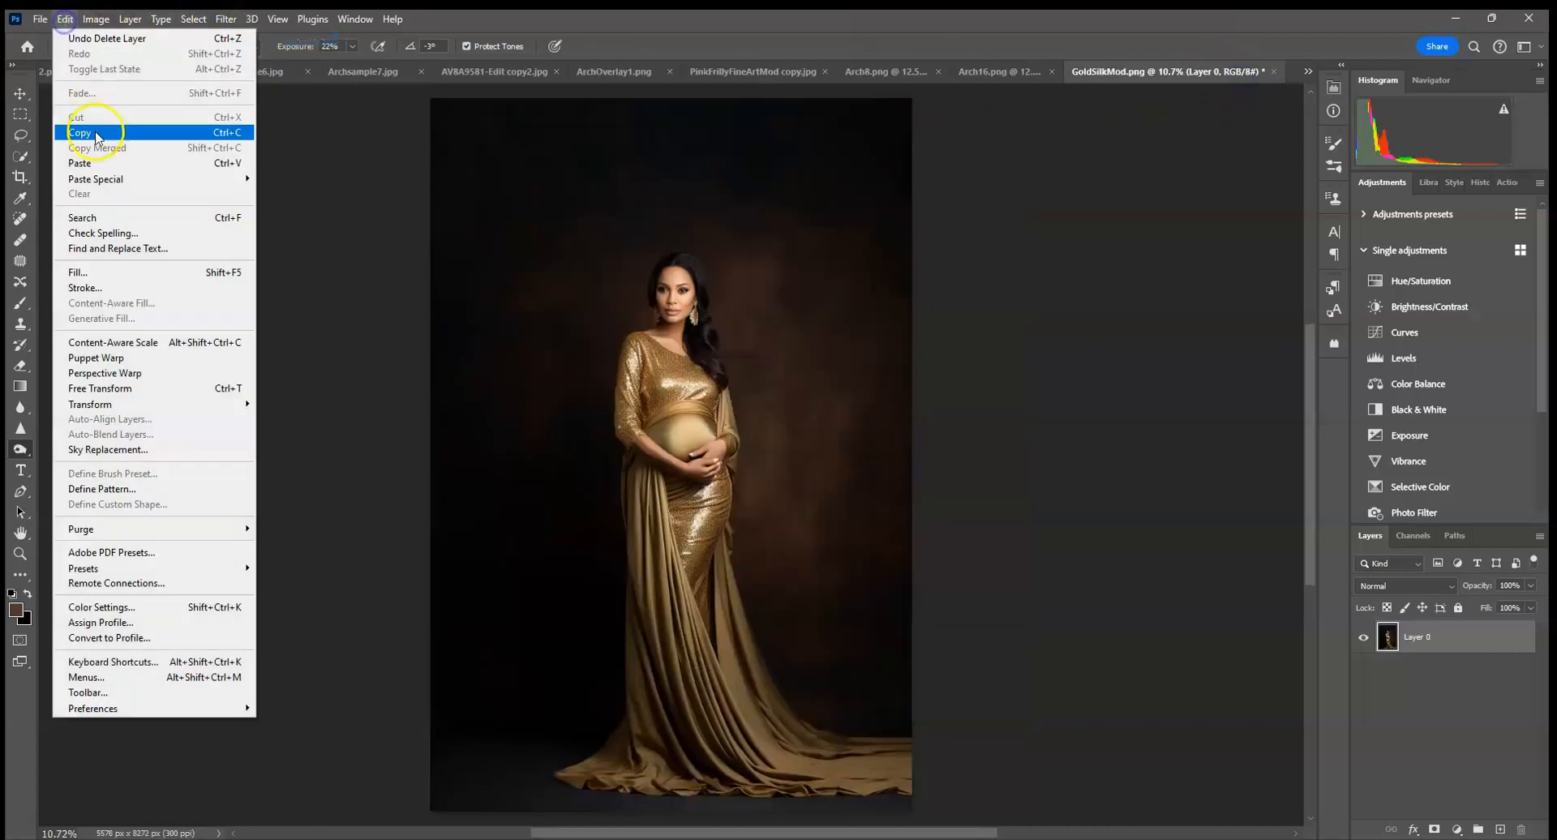
click(93, 162)
Enlarge the pasted arch to about 119% width and 122% height, and centre its pointed opening around the woman's head.
click(21, 94)
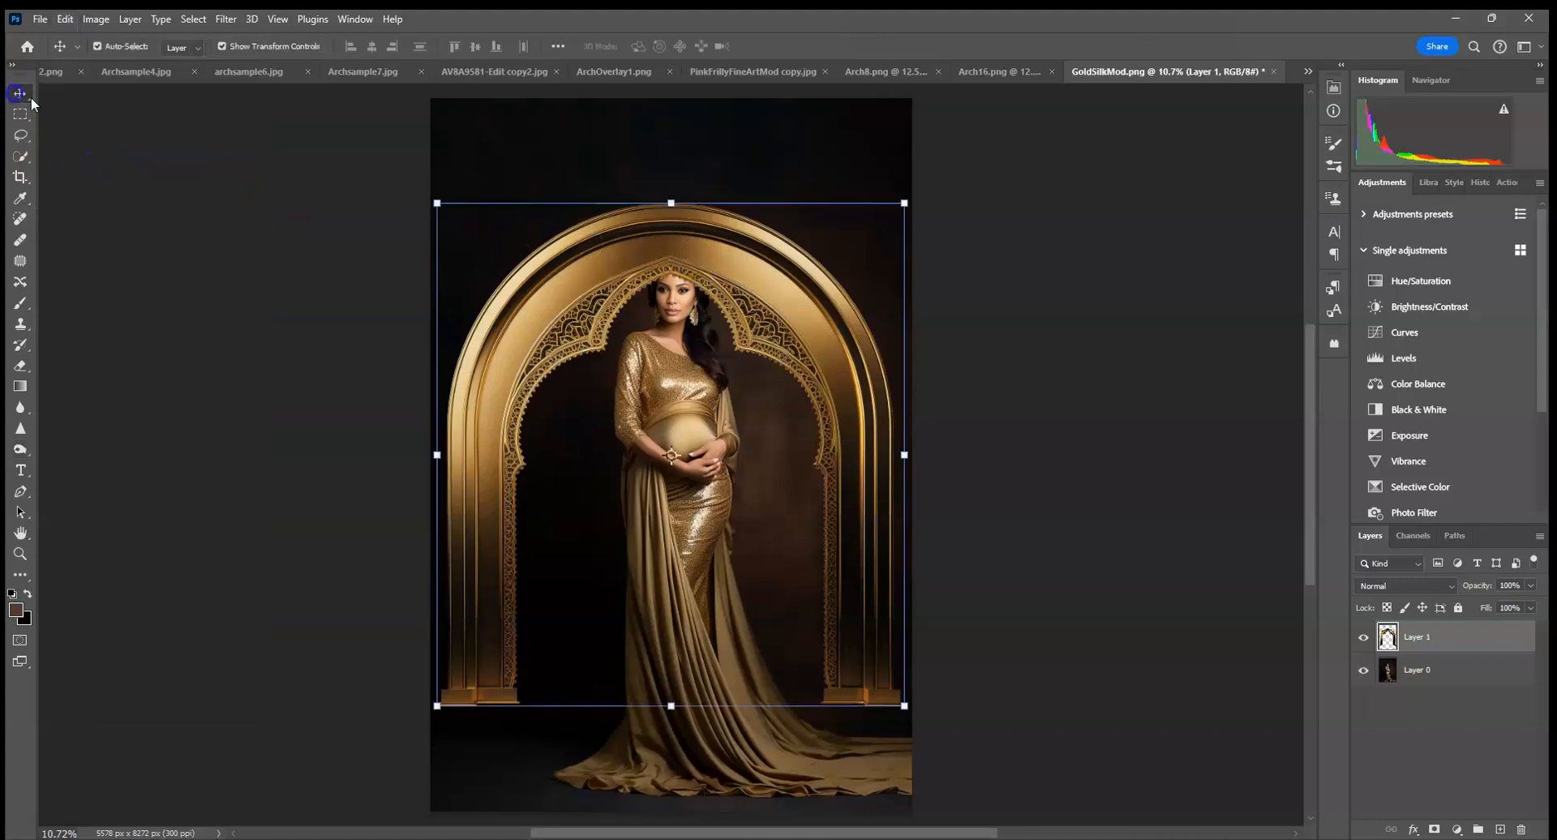
drag(904, 203, 871, 206)
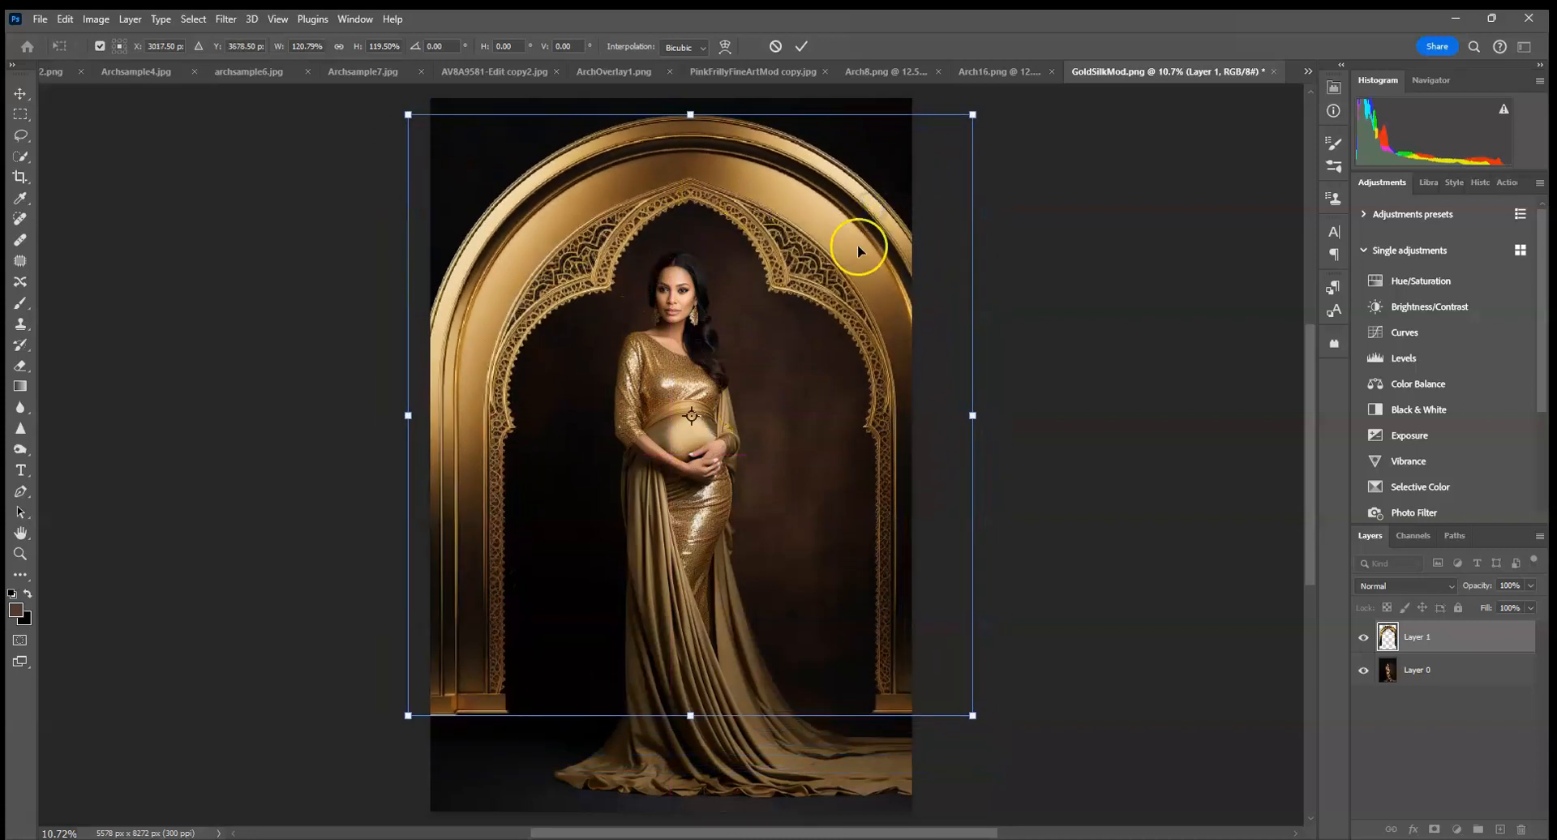
drag(754, 139, 743, 195)
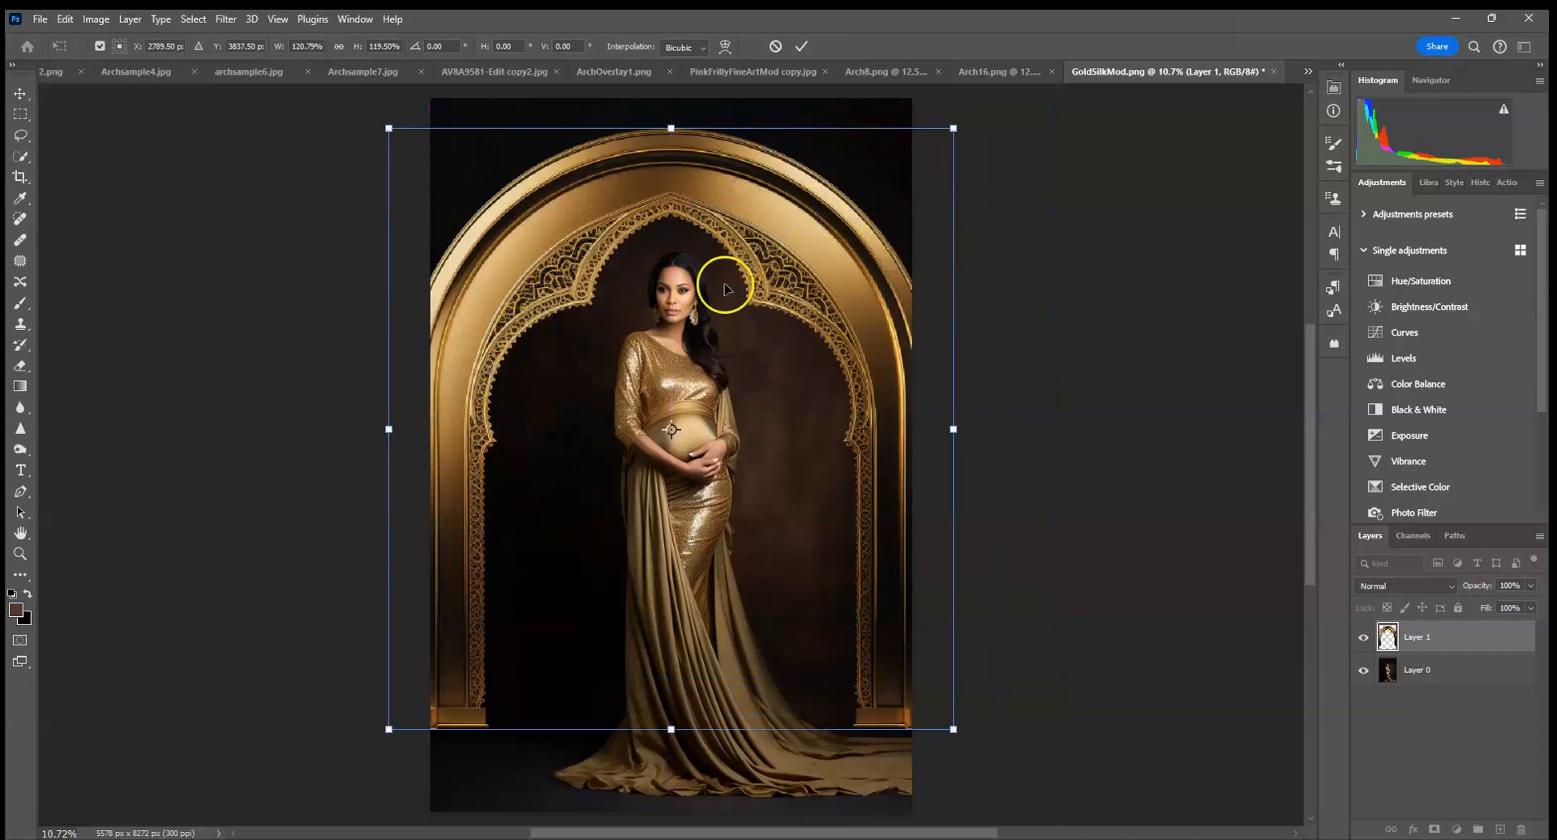
mouse_move(767, 434)
mouse_down()
mouse_move(799, 381)
mouse_move(768, 450)
mouse_up()
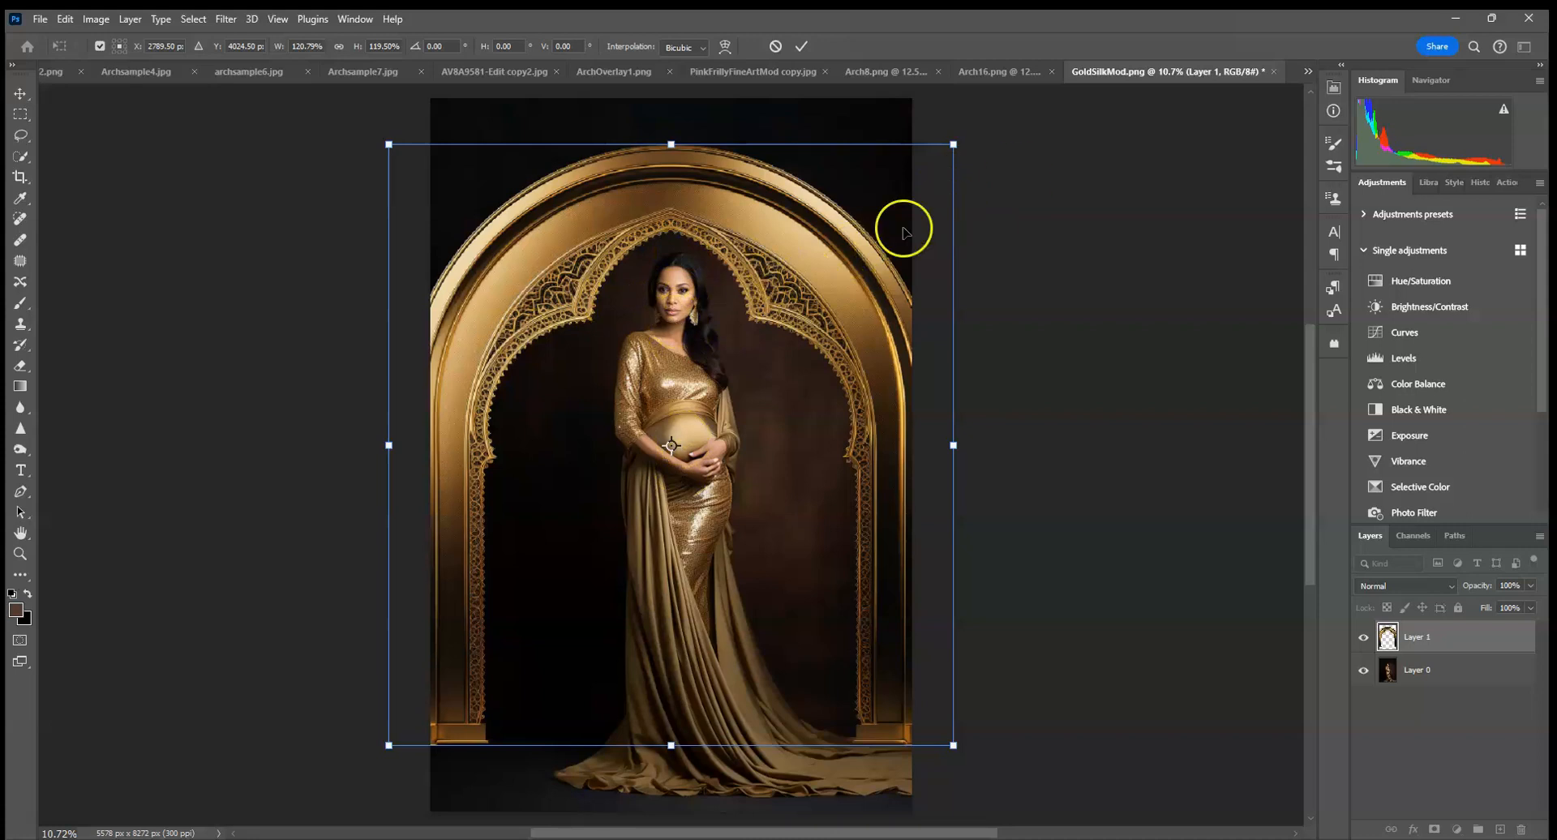
mouse_move(955, 147)
mouse_down()
mouse_move(890, 192)
mouse_move(993, 103)
mouse_move(952, 143)
mouse_move(997, 115)
mouse_move(971, 131)
mouse_up()
mouse_move(842, 235)
mouse_down()
mouse_move(858, 223)
mouse_move(848, 237)
mouse_up()
drag(970, 128, 961, 134)
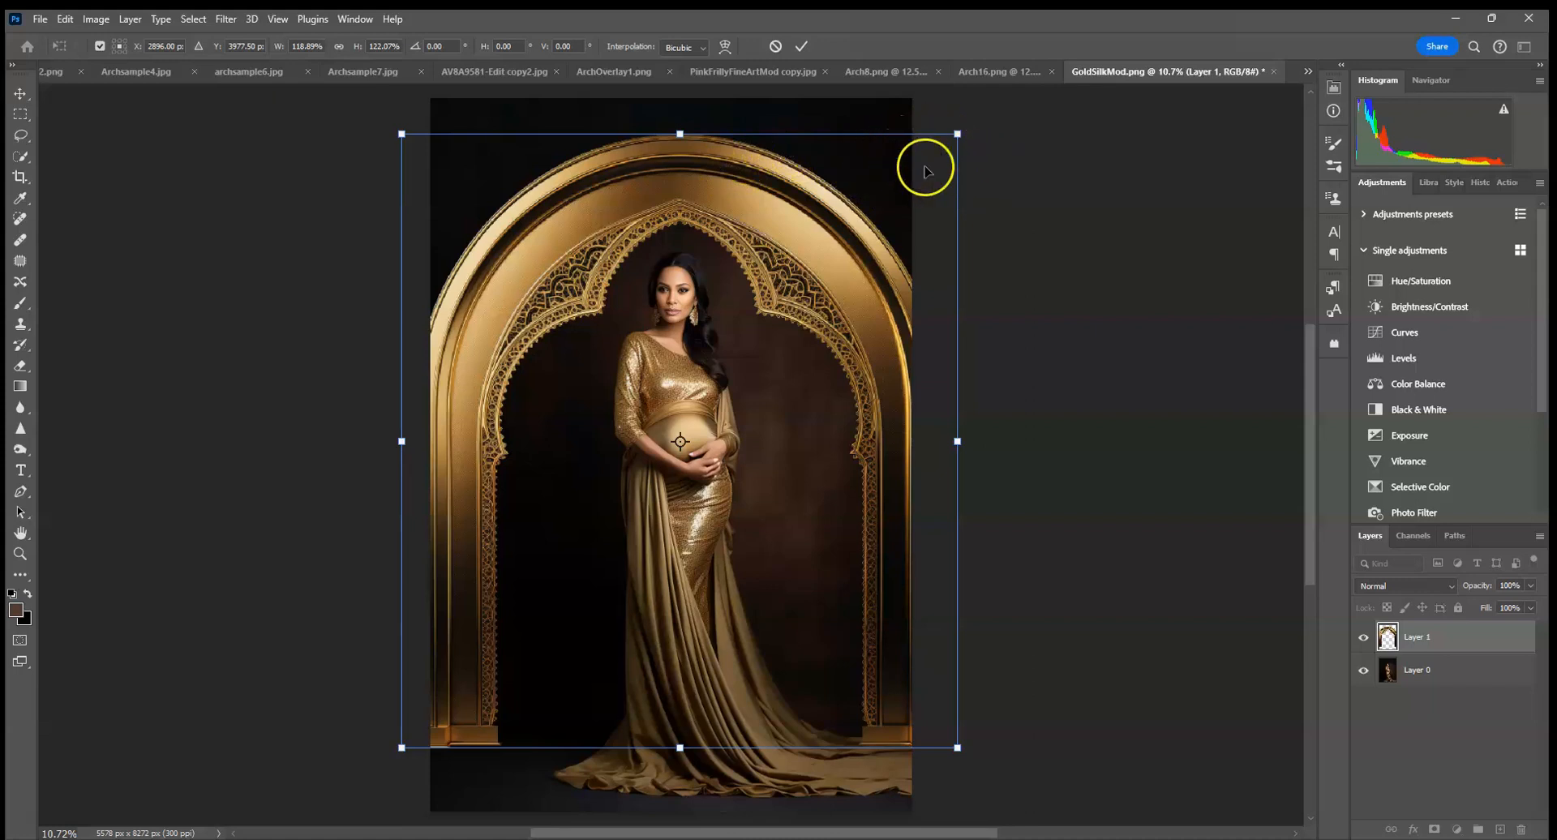
click(803, 46)
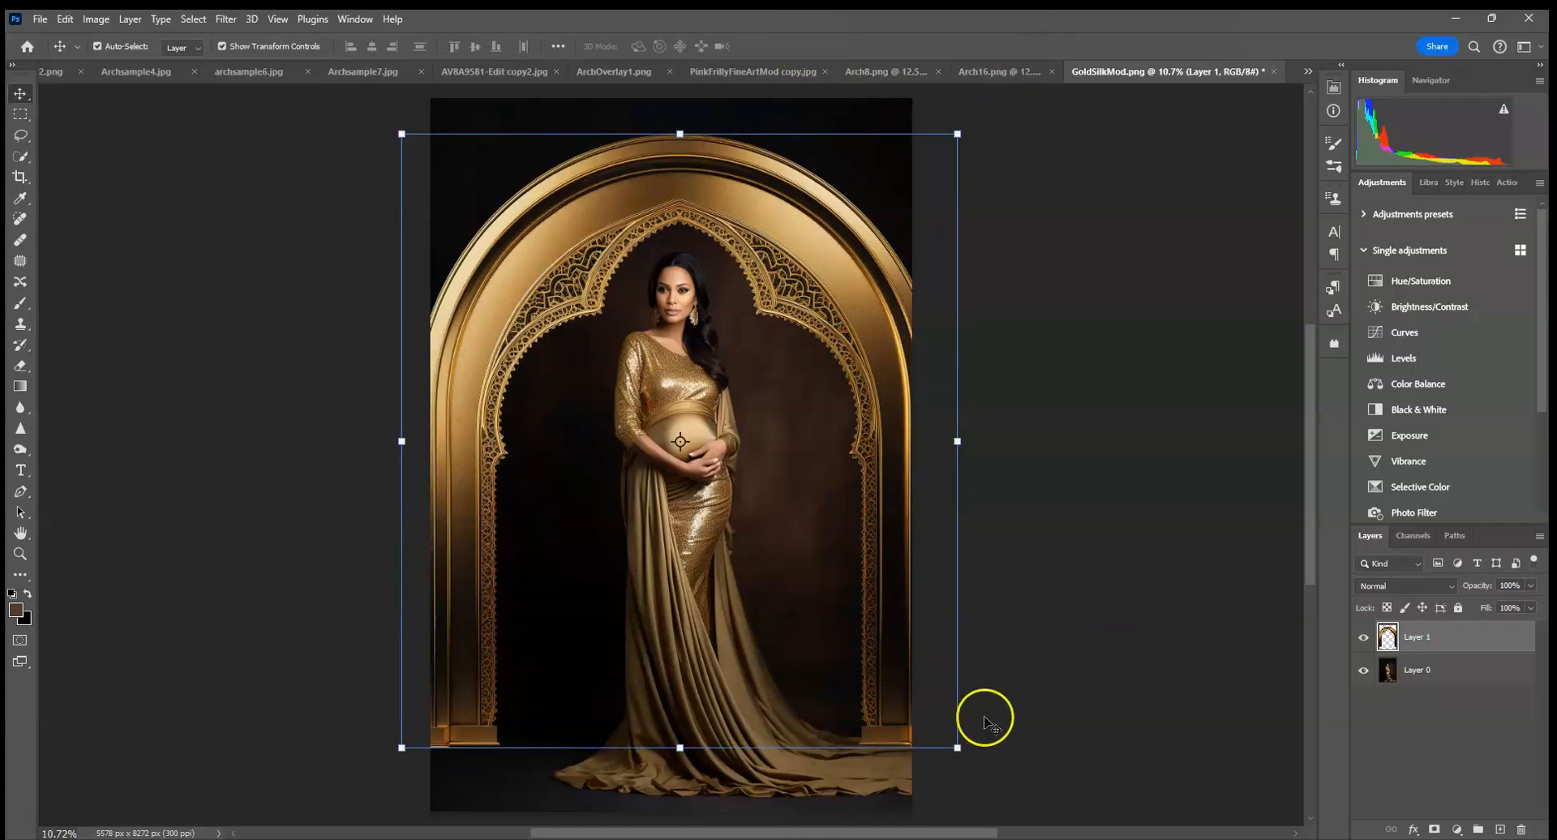
Enlarge the arch further and shift it so its crown reaches the picture's upper edge and its bases sit near the gown's train.
drag(958, 748, 991, 806)
drag(891, 659, 887, 644)
drag(901, 759, 888, 721)
click(801, 47)
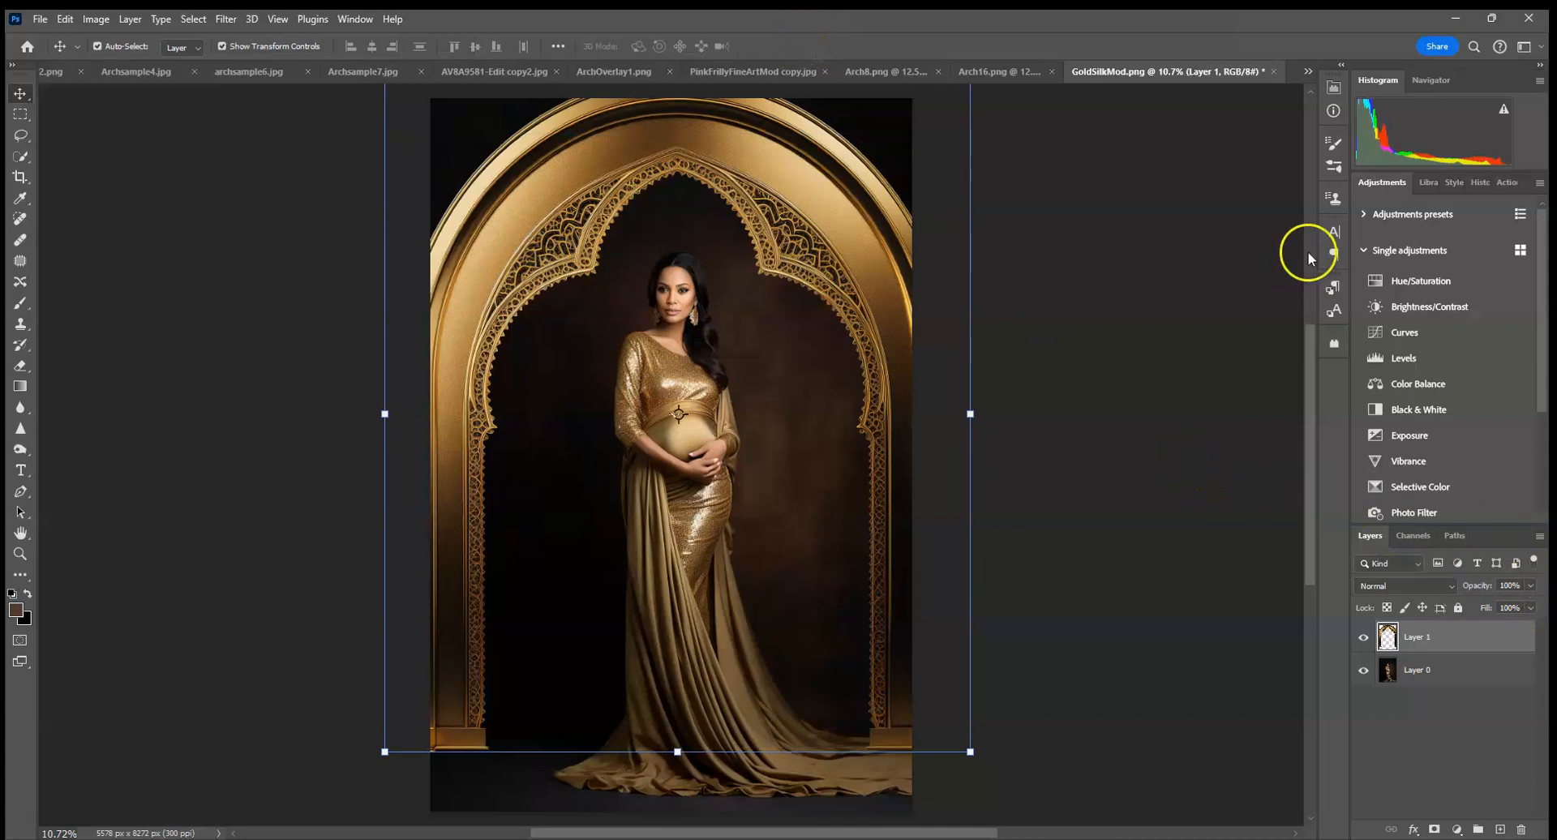
Flip the arch horizontally.
mouse_move(970, 413)
mouse_down()
mouse_move(837, 411)
mouse_move(974, 414)
mouse_up()
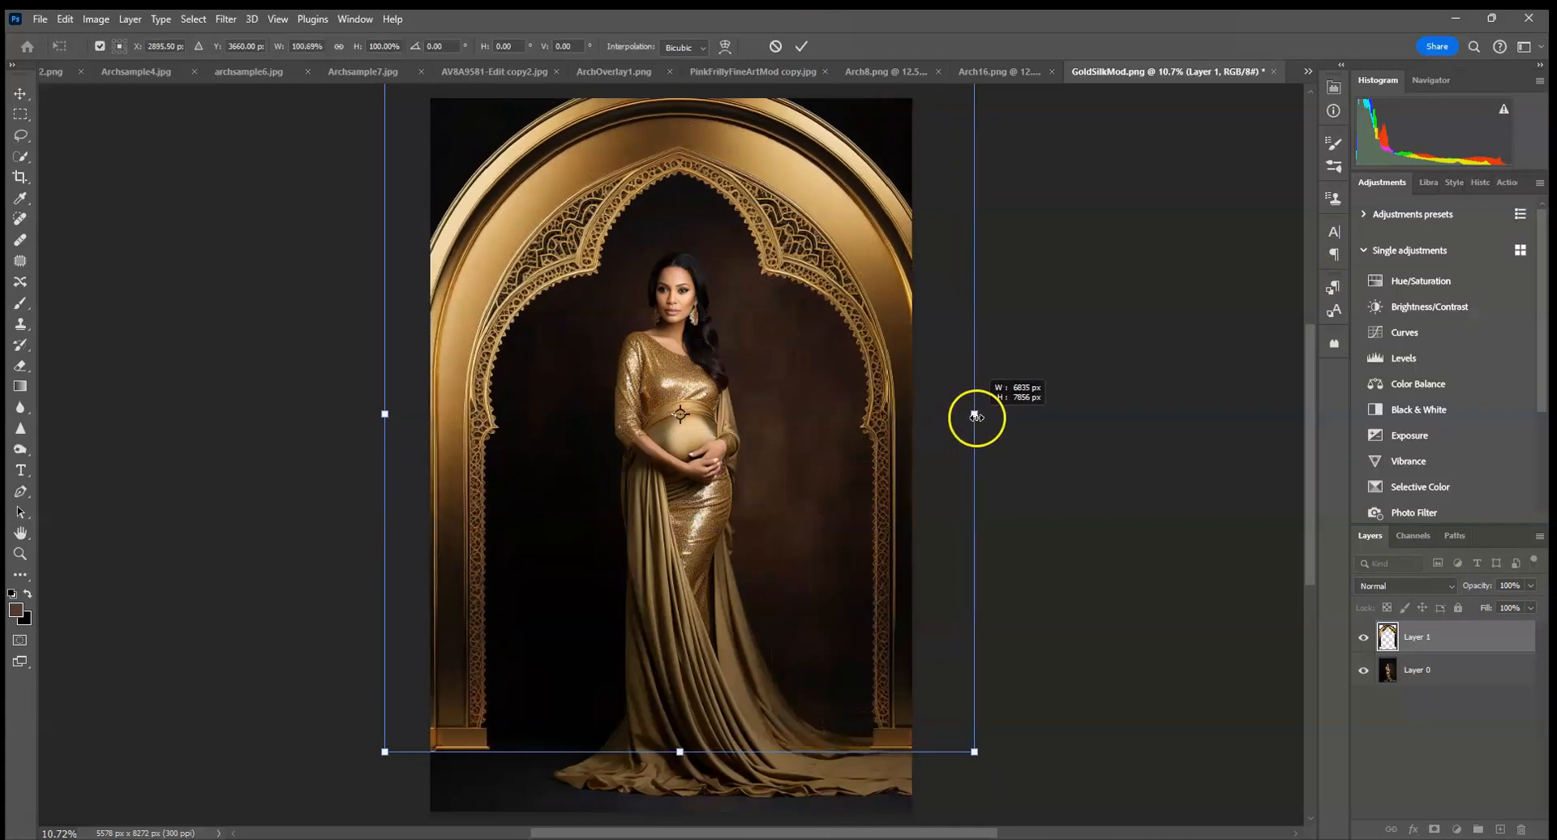
click(776, 47)
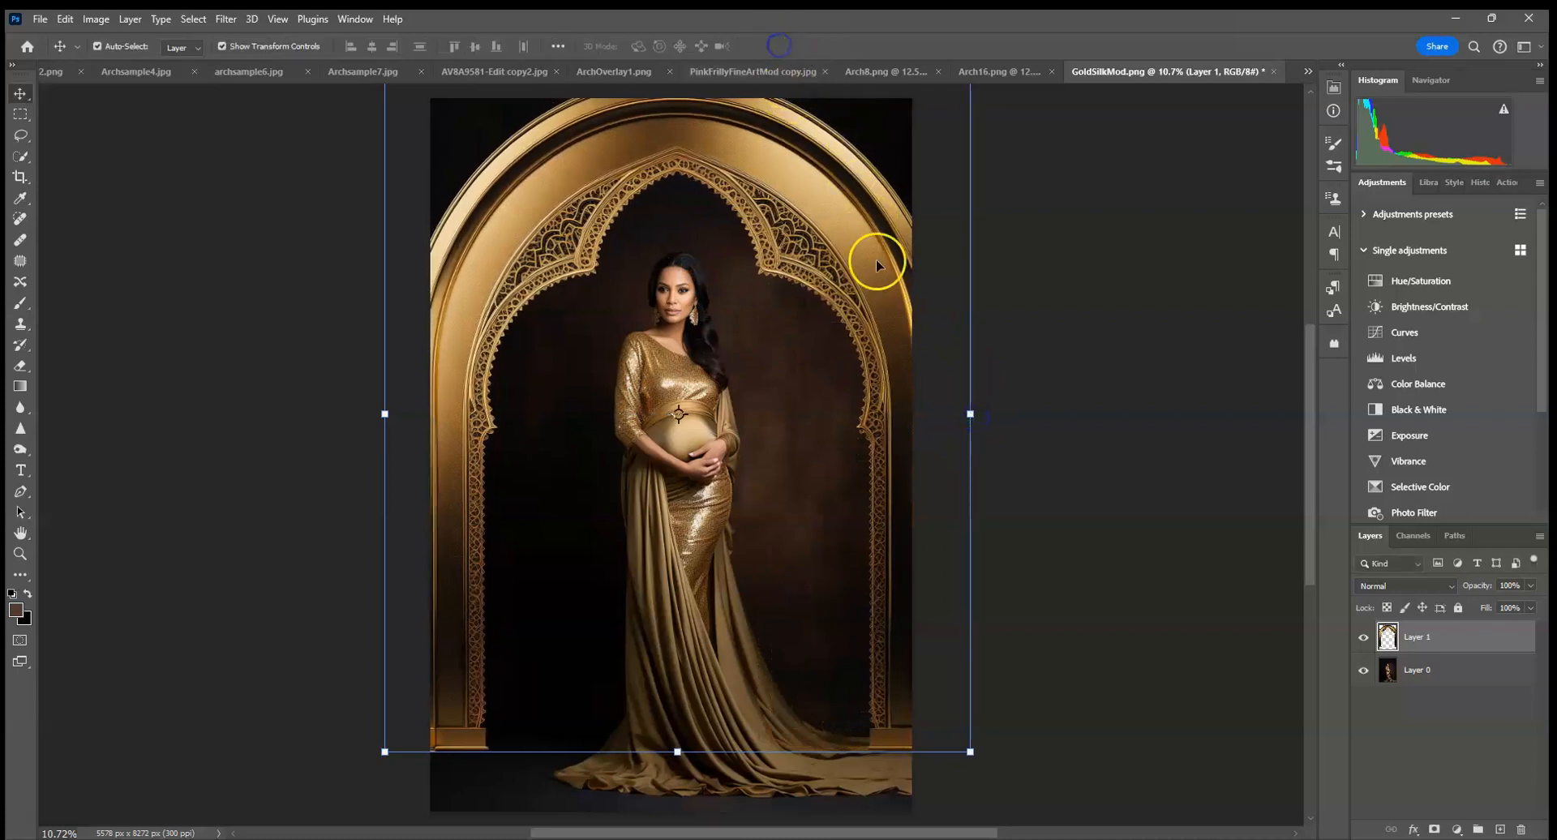
drag(970, 414, 970, 414)
right_click(893, 429)
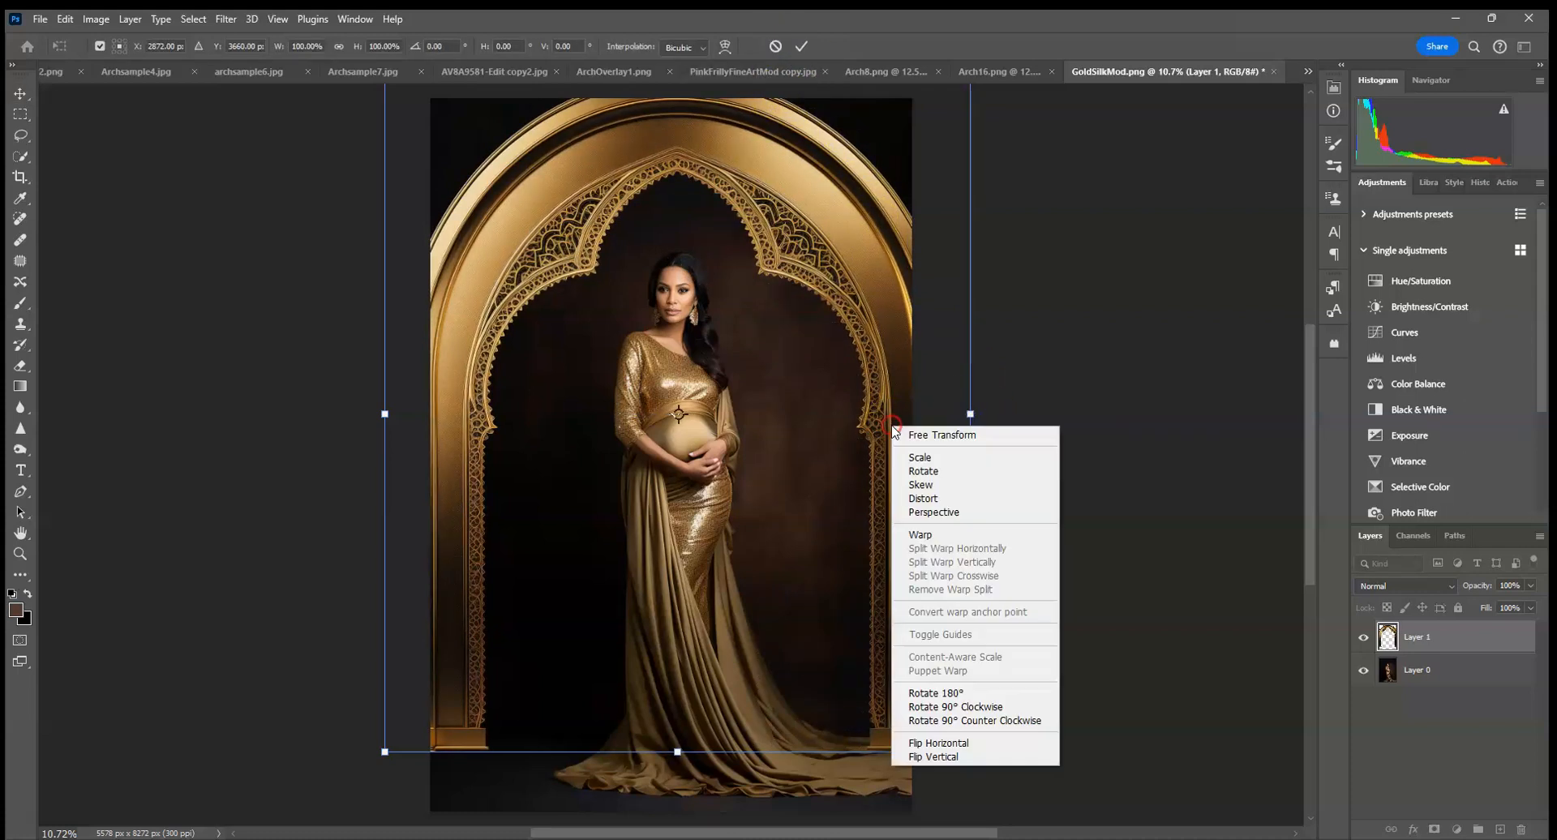
click(929, 743)
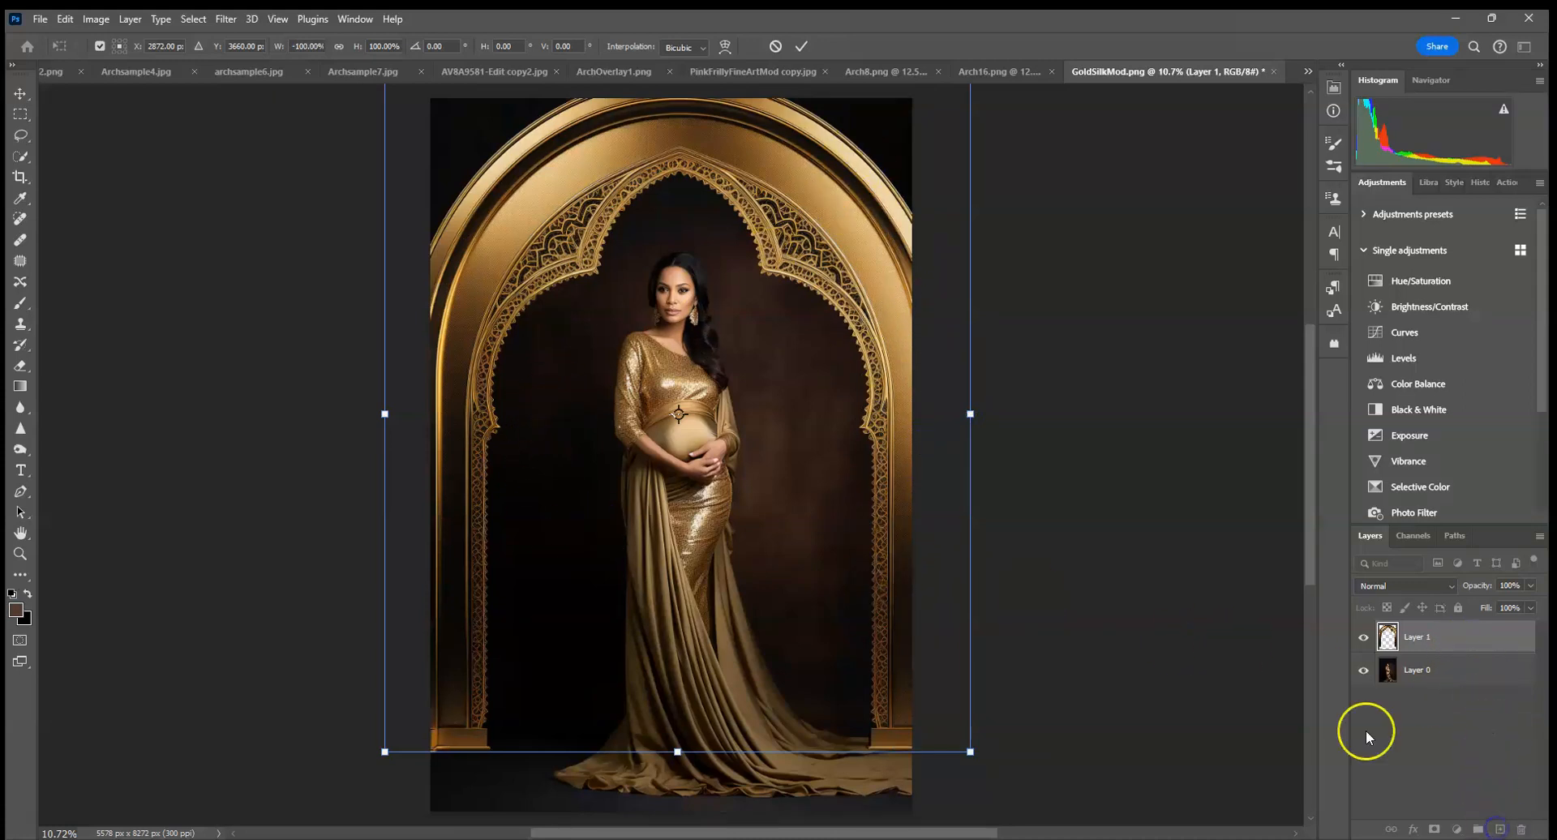
click(802, 46)
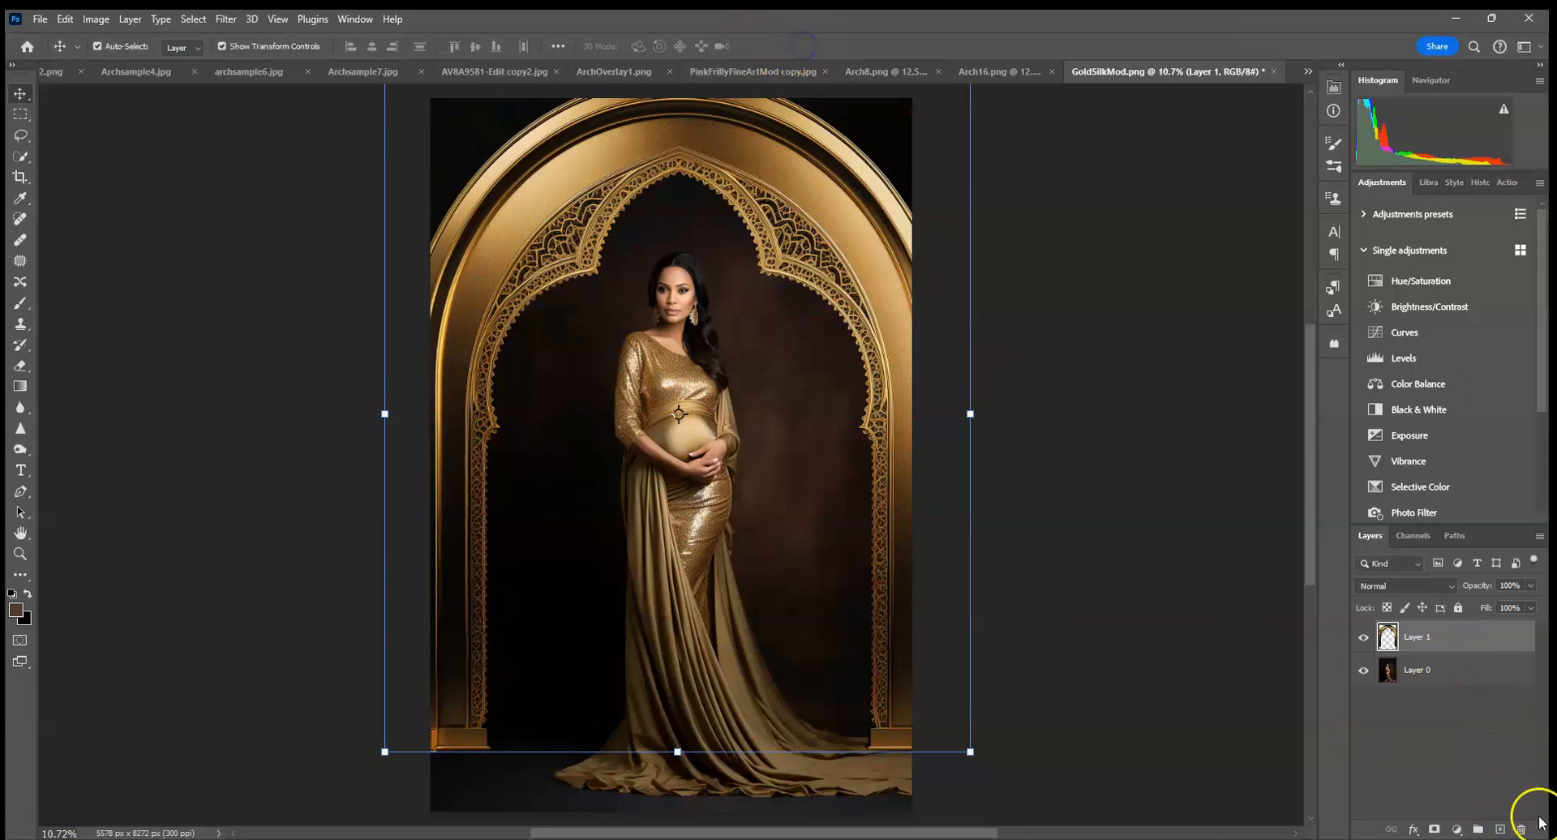
Add a Multiply layer clipped to the arch and paint dark shading over the lower columns with a 30% opacity brush.
click(1498, 829)
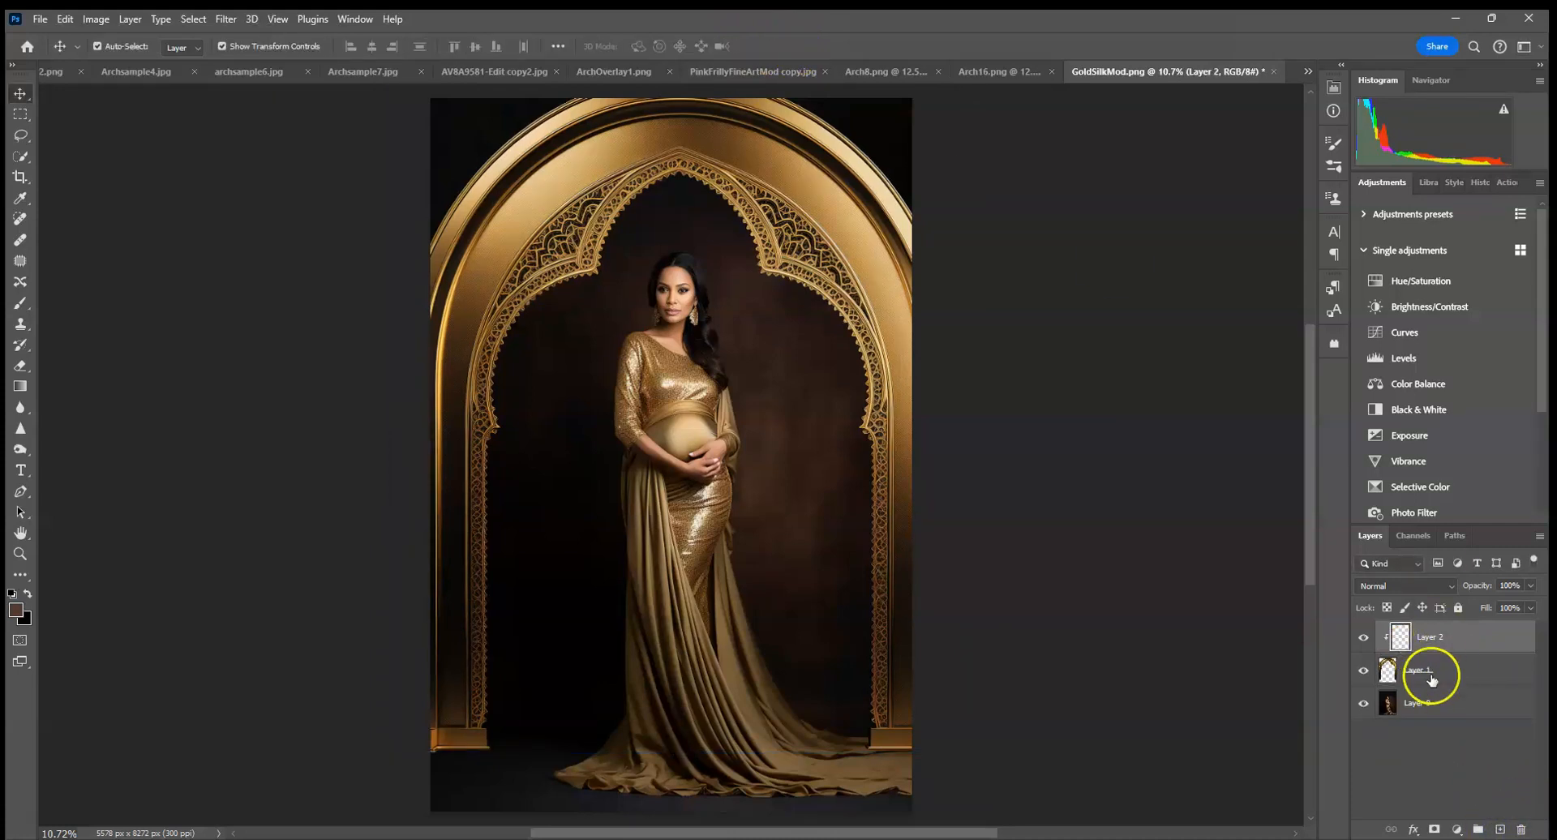
click(22, 302)
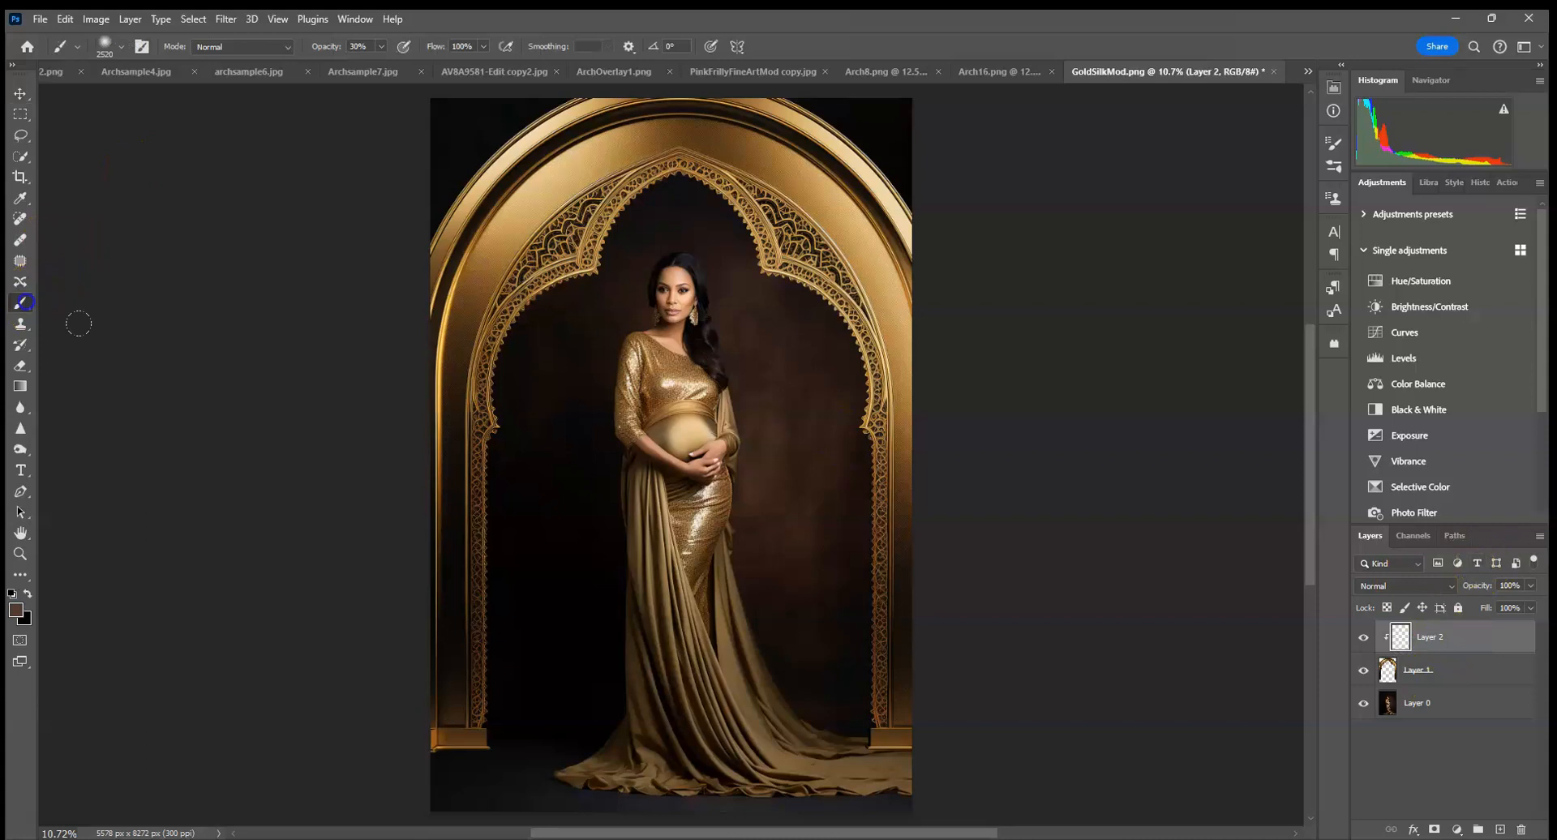
click(1411, 585)
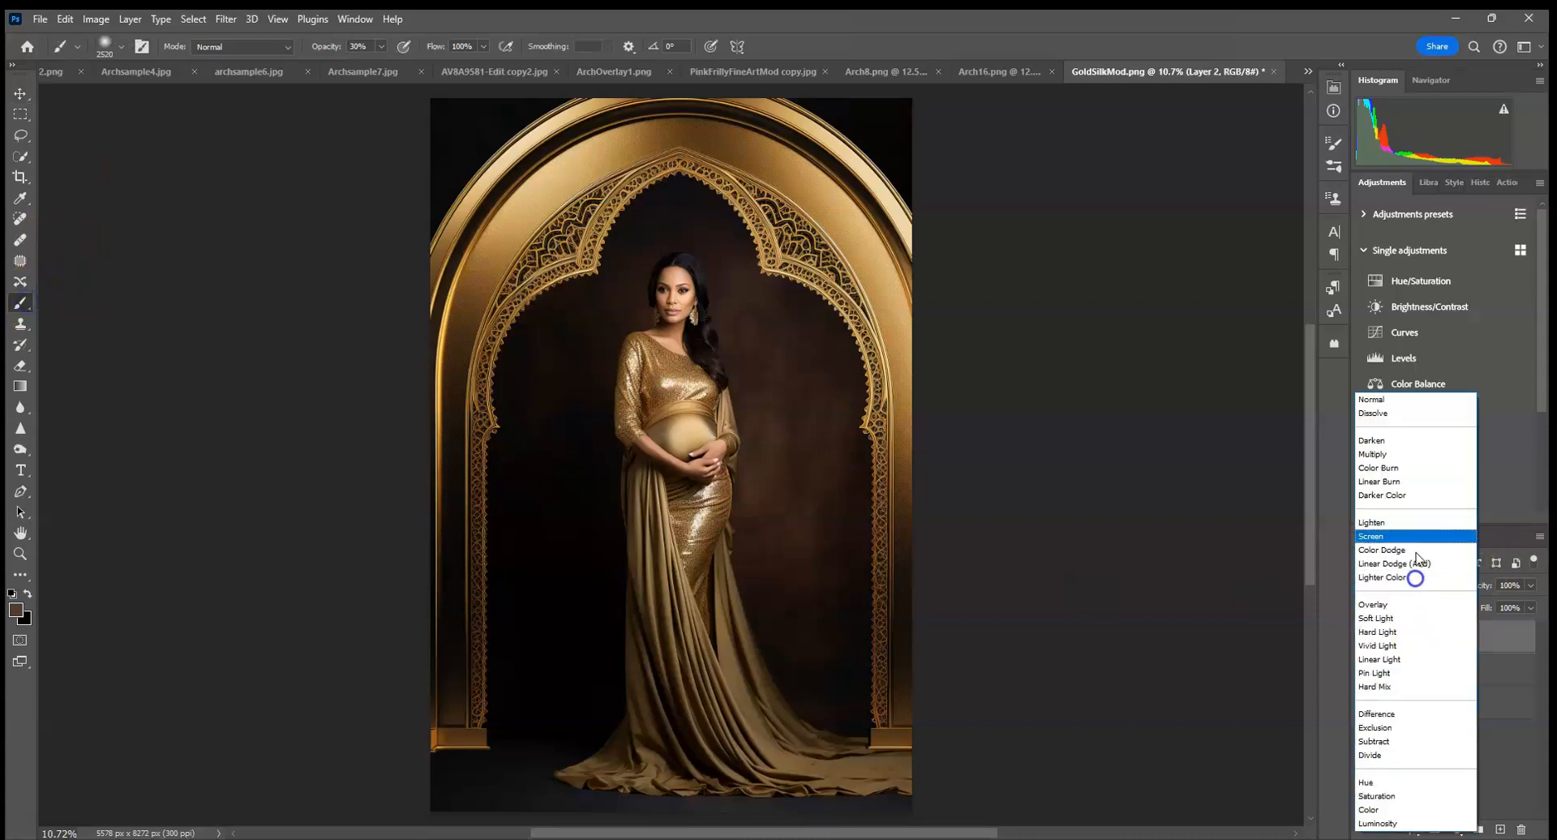
click(1407, 460)
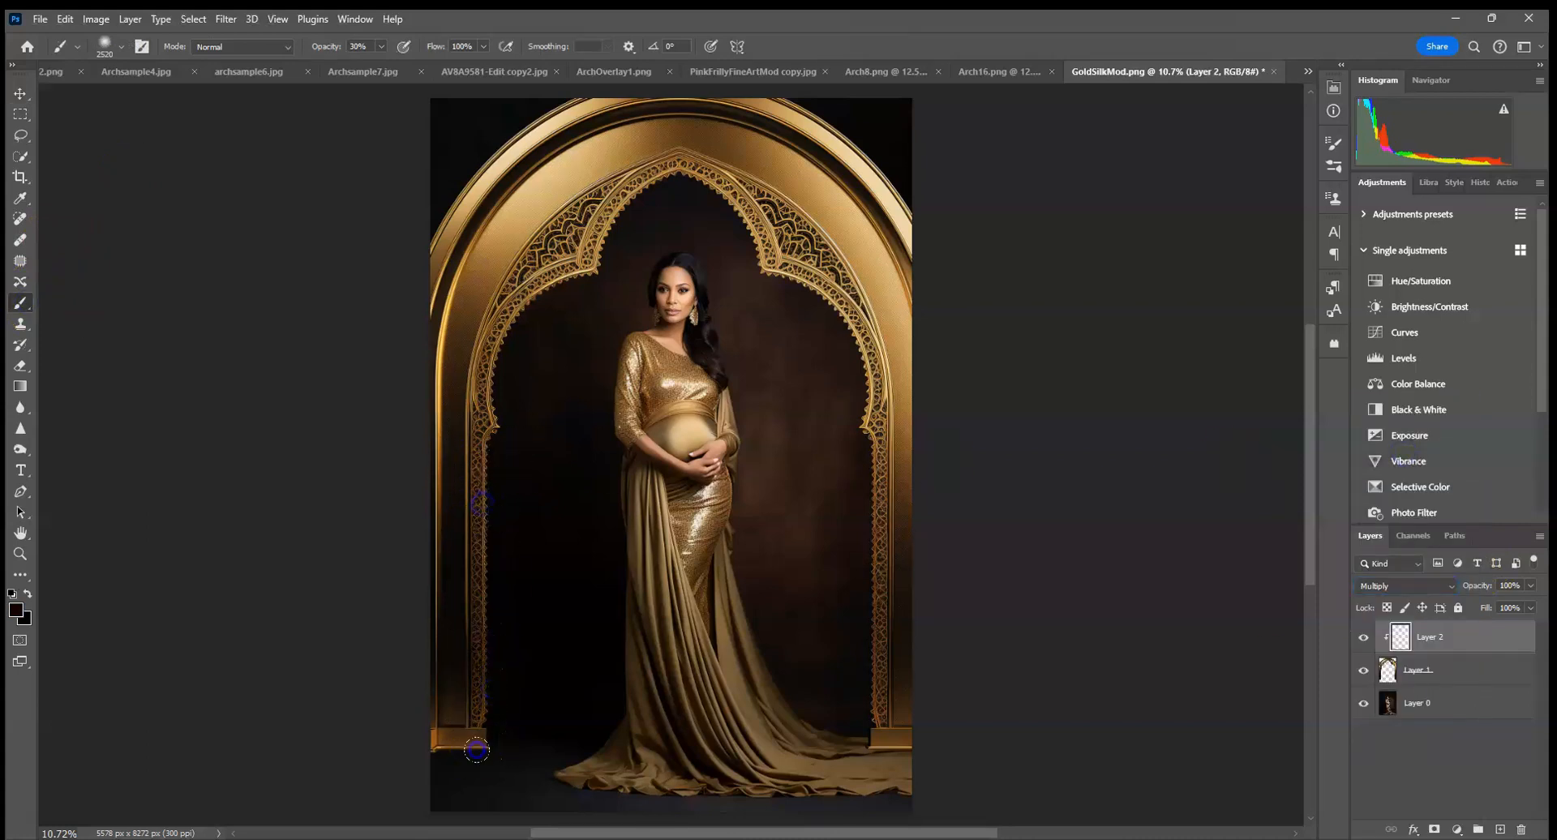
drag(537, 408, 714, 552)
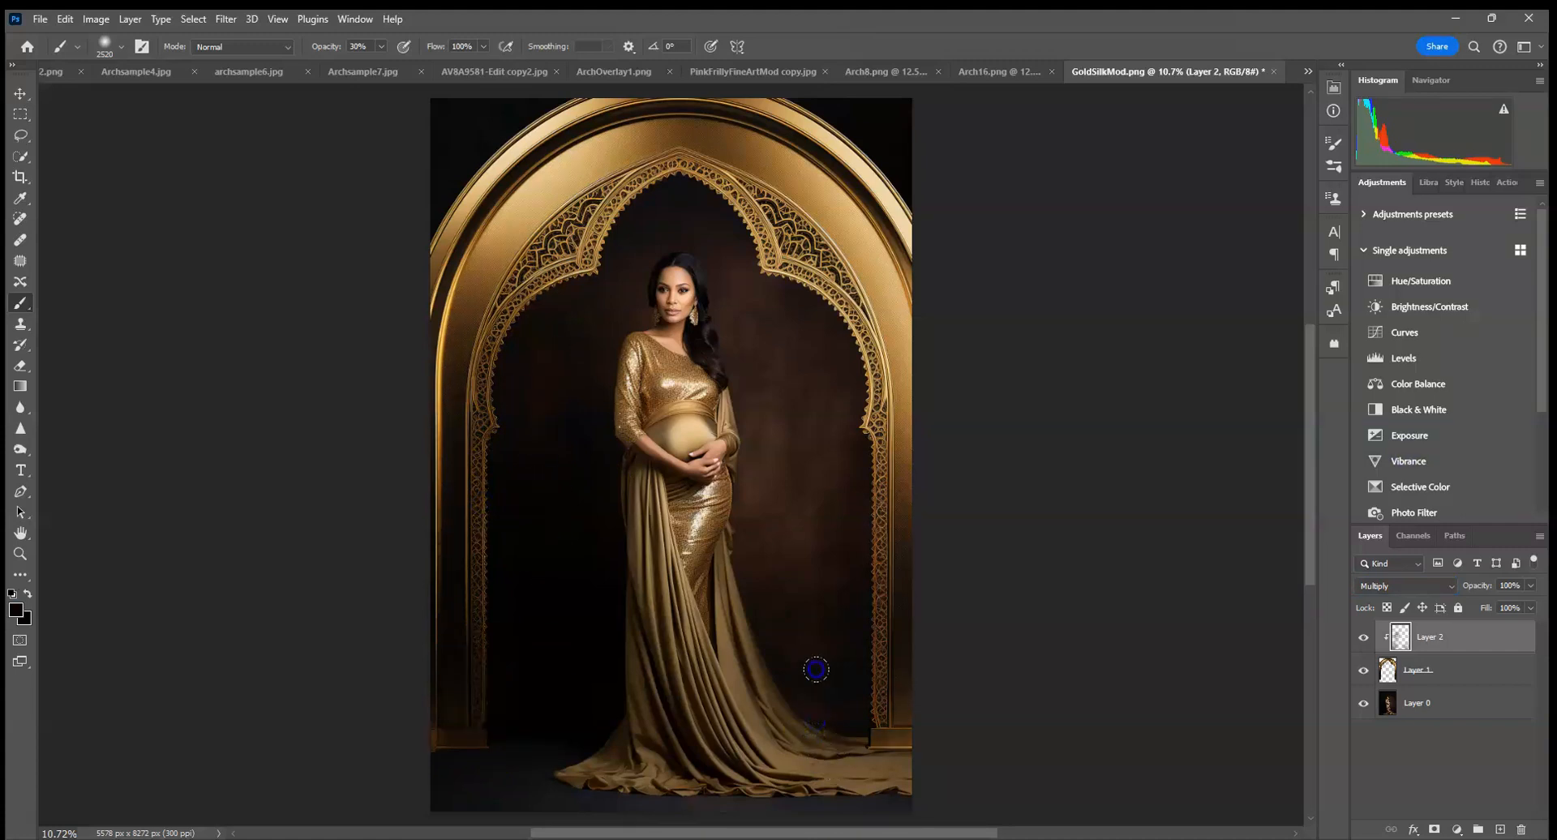
click(446, 780)
Merge the clipped shading layer with the arch layer and add a white layer mask to the result.
click(1467, 674)
right_click(1447, 649)
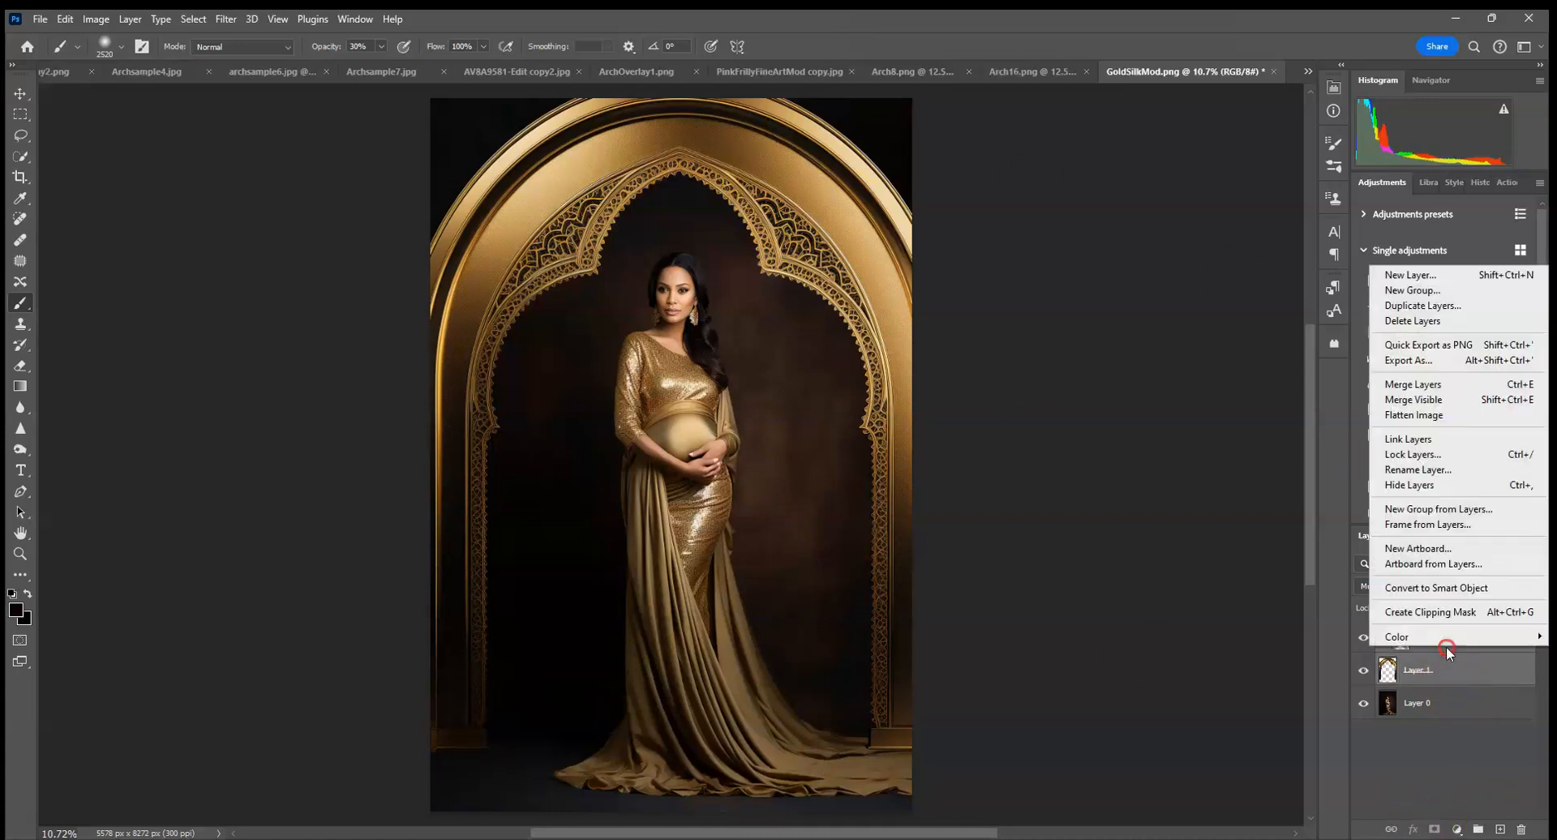
click(1403, 384)
click(1434, 831)
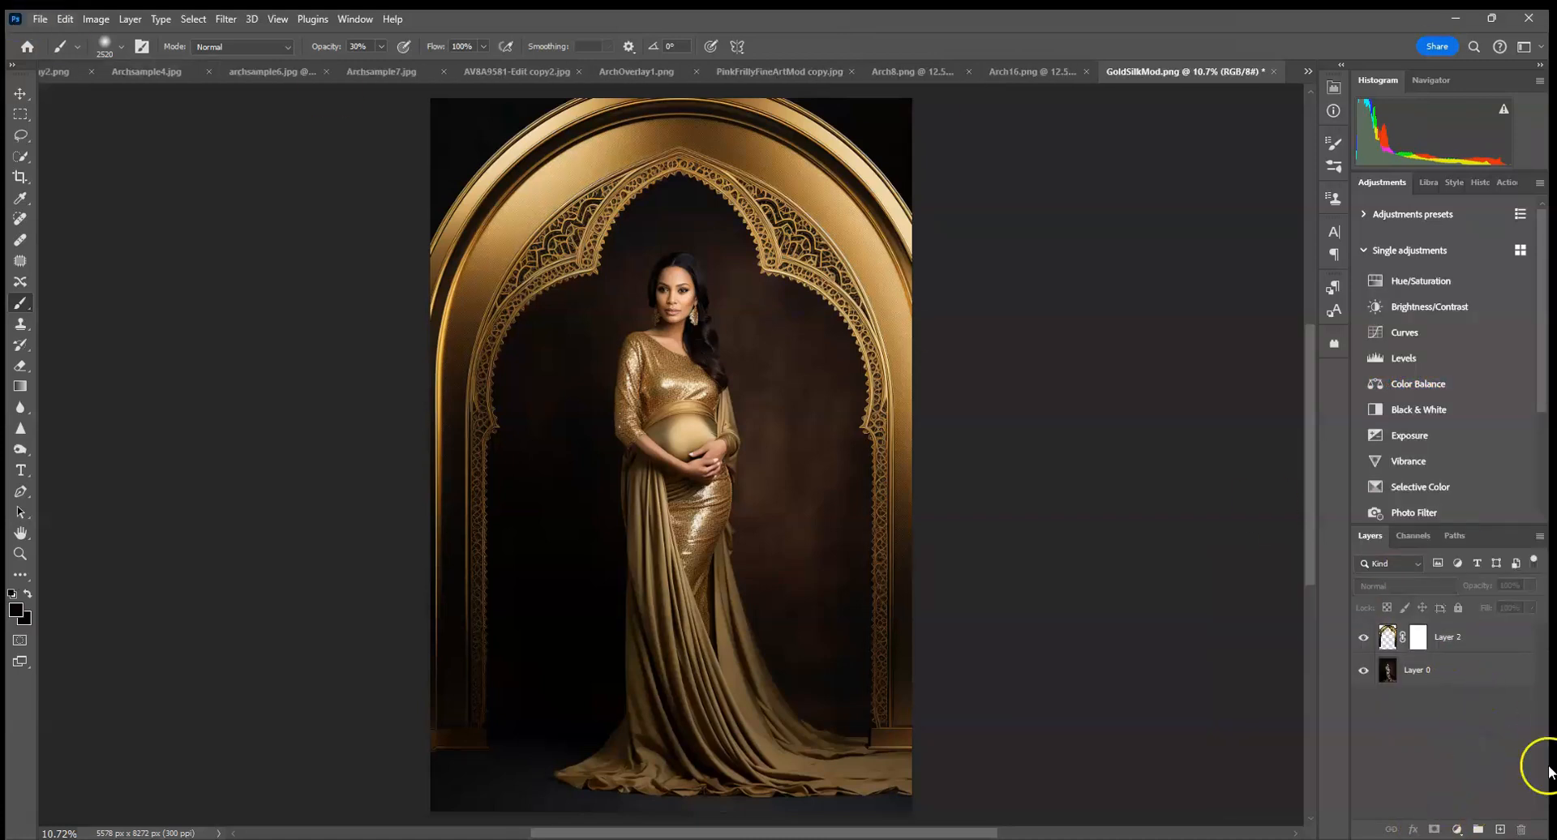
Add a Multiply drop shadow to the merged arch at 30°, 232 px distance and 250 px size, sampling colour #2b1d19 from the brown backdrop.
click(1455, 633)
click(1411, 829)
click(1428, 825)
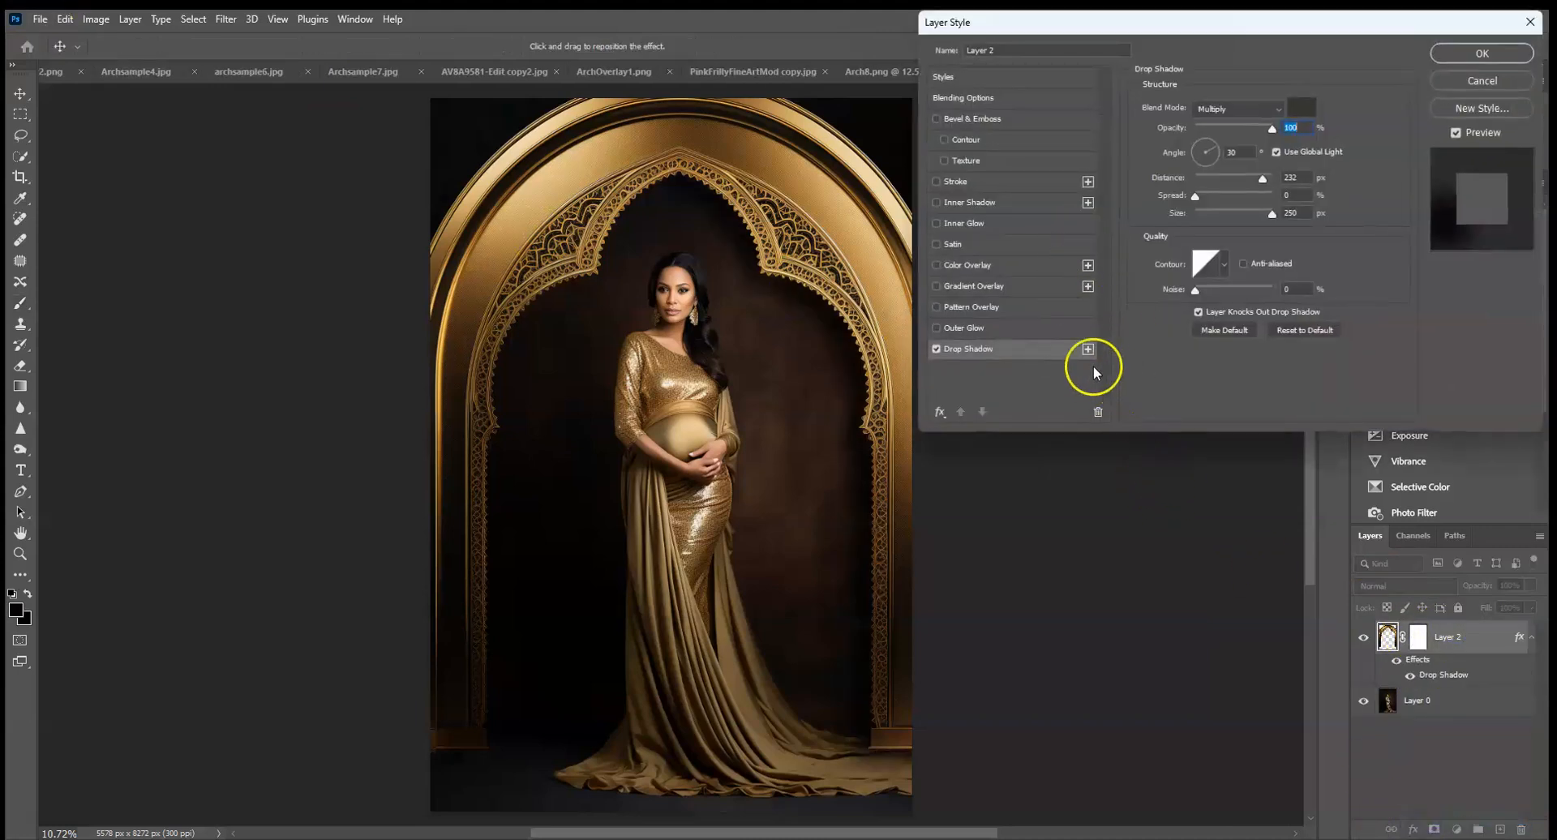
click(1302, 107)
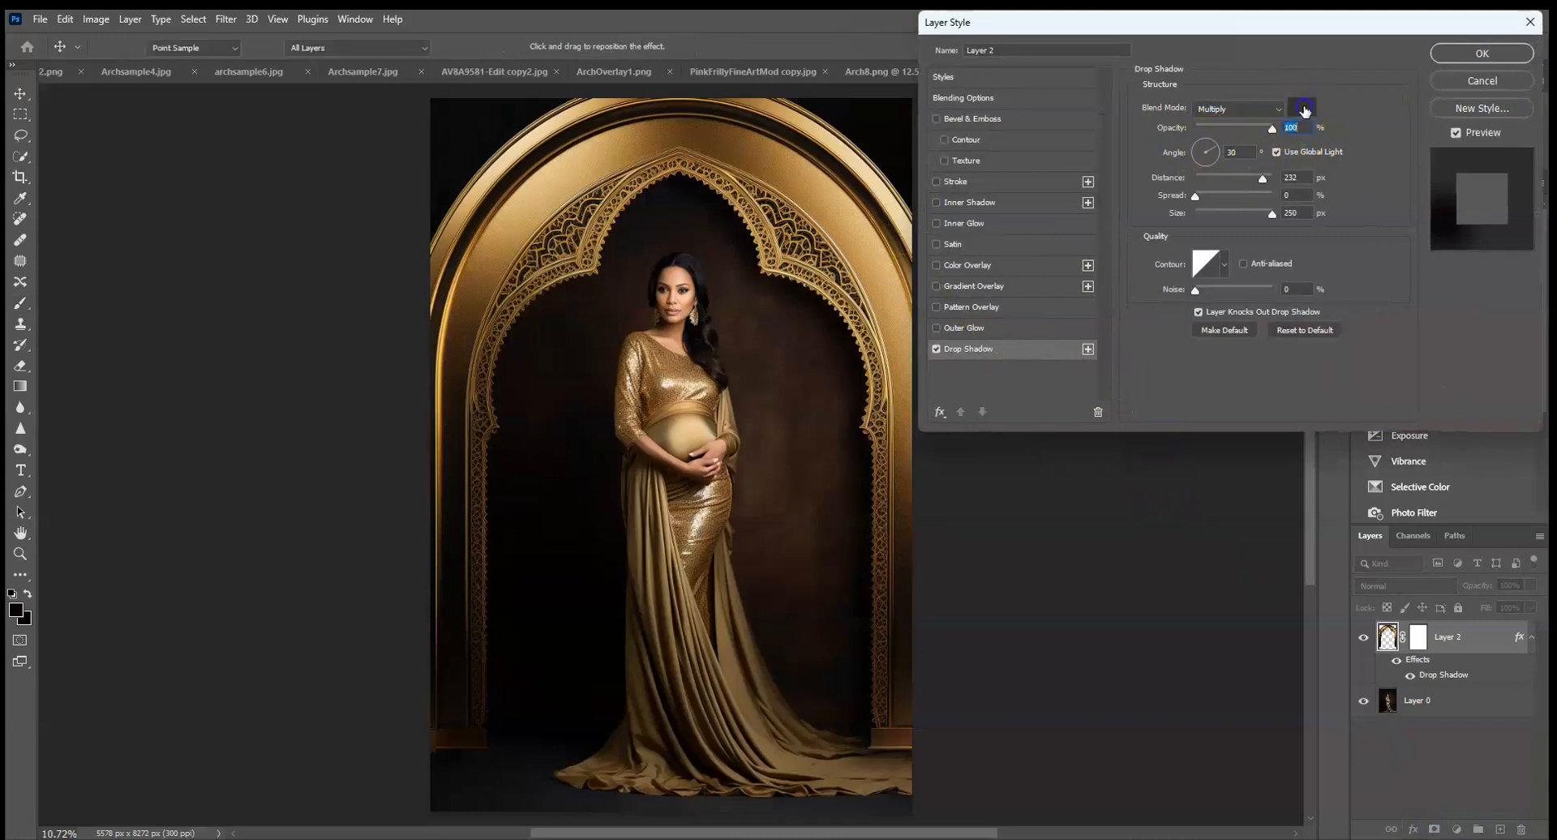
click(777, 325)
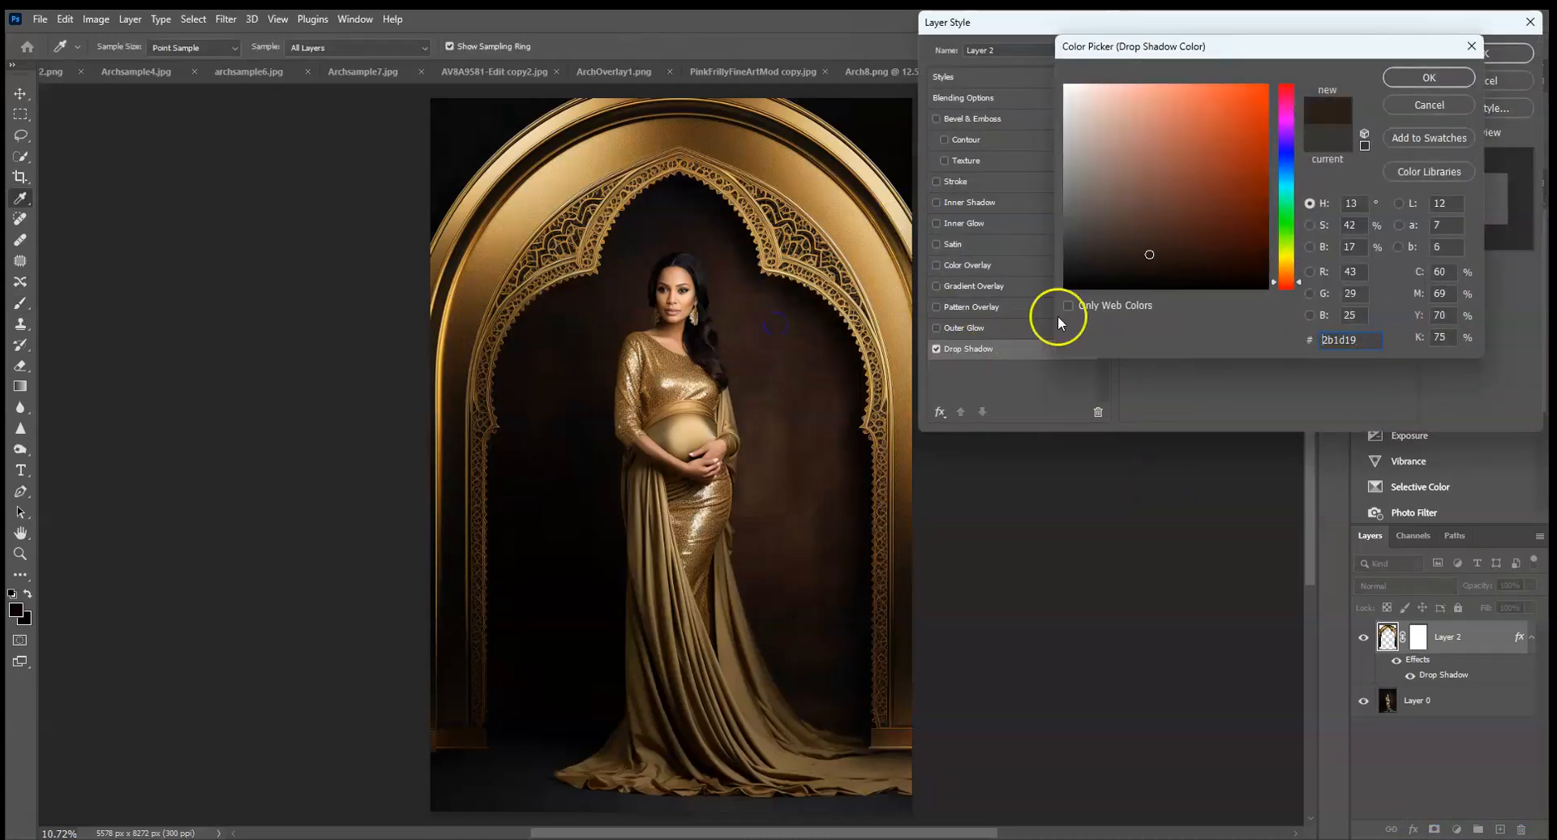
click(1415, 77)
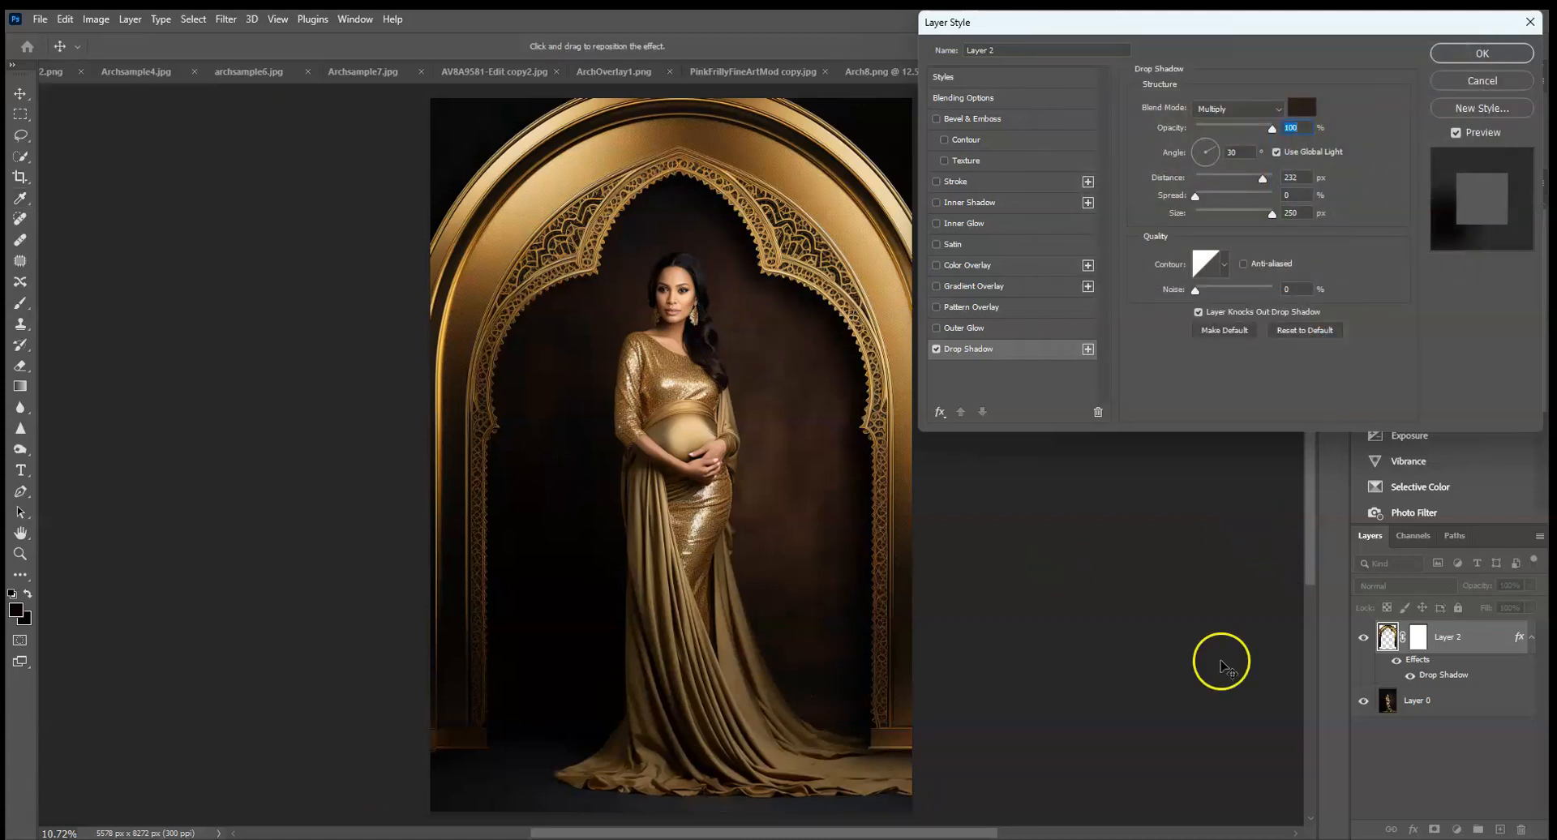
click(1479, 57)
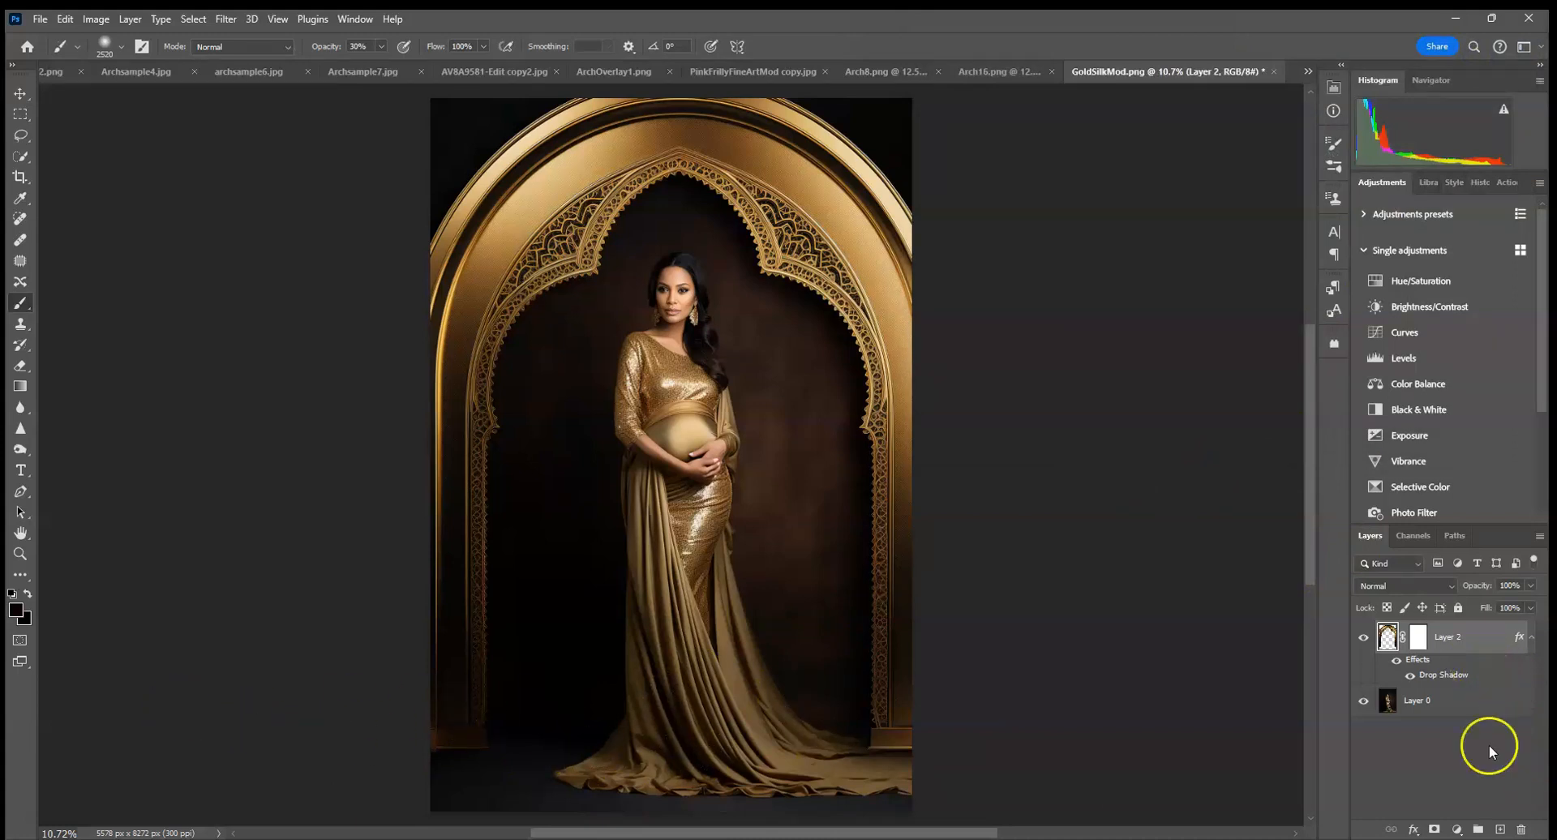
Add a Multiply layer directly above the portrait and paint a floor shadow under the left column's base with a 432 px, 30% opacity soft brush.
click(1474, 708)
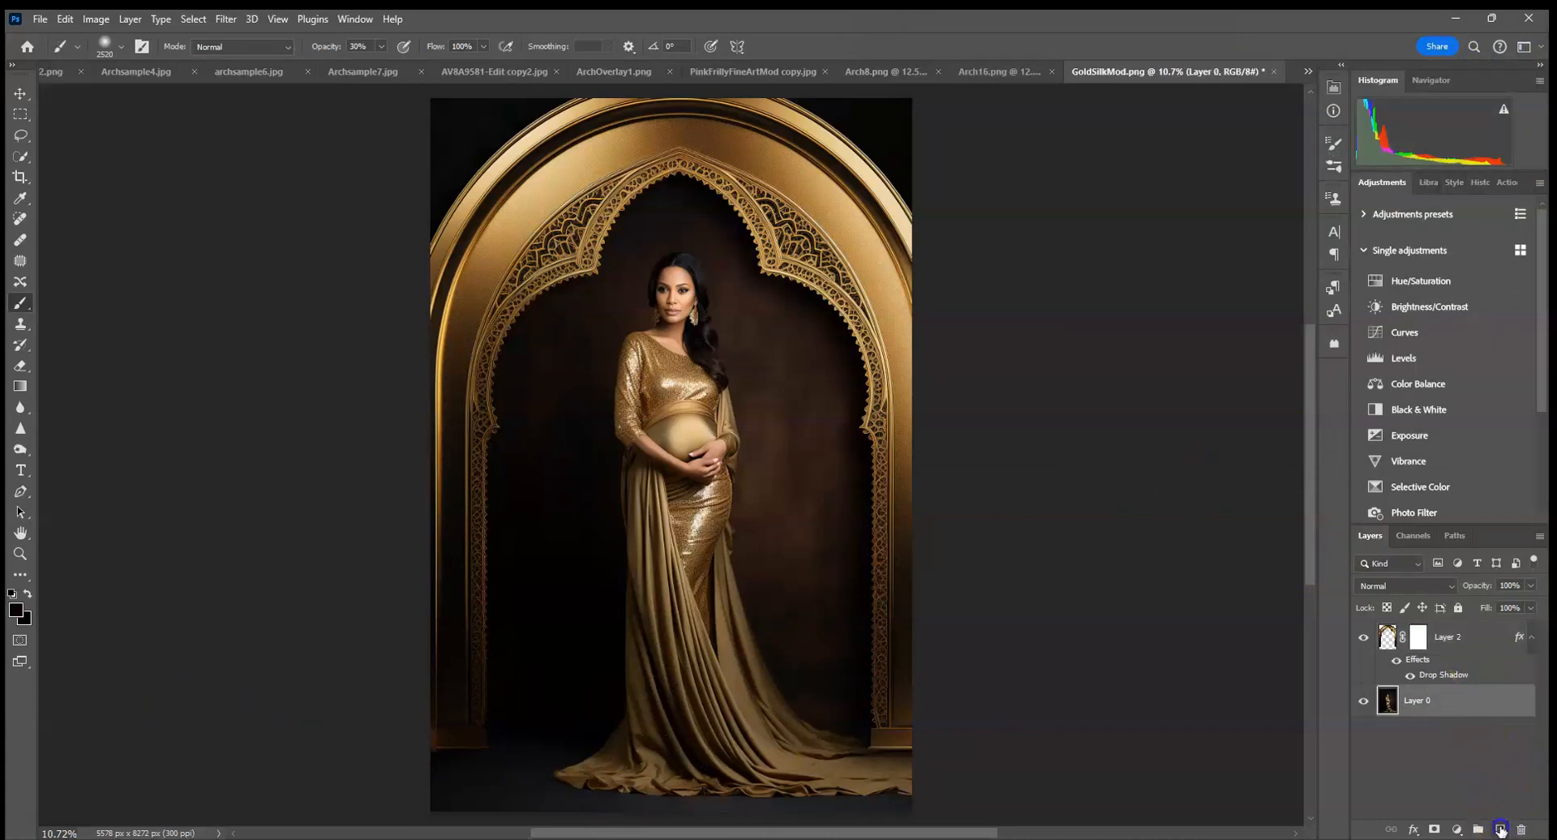
click(1407, 600)
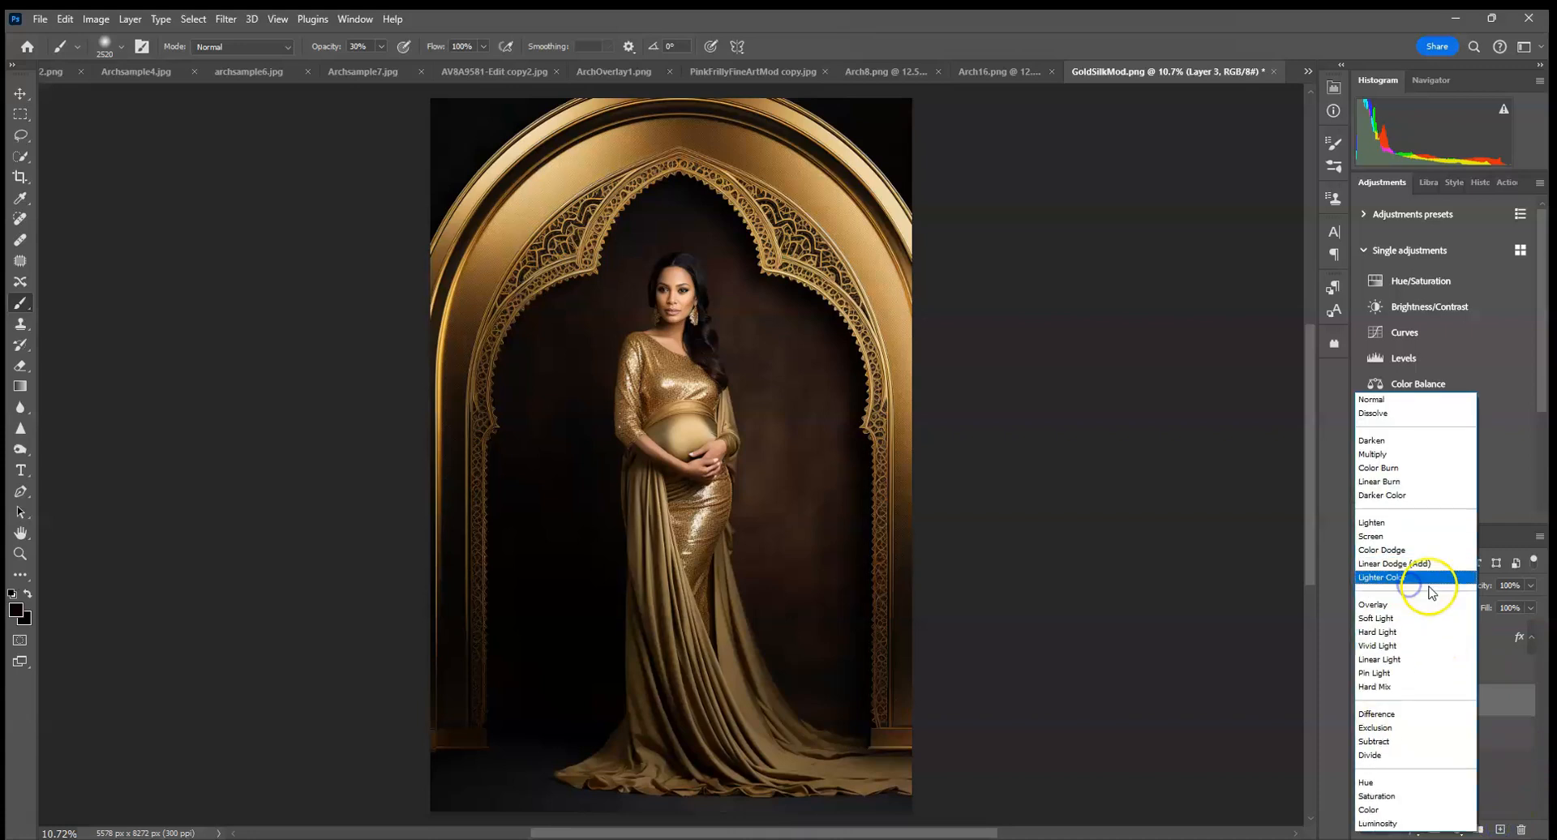
click(1396, 442)
click(122, 47)
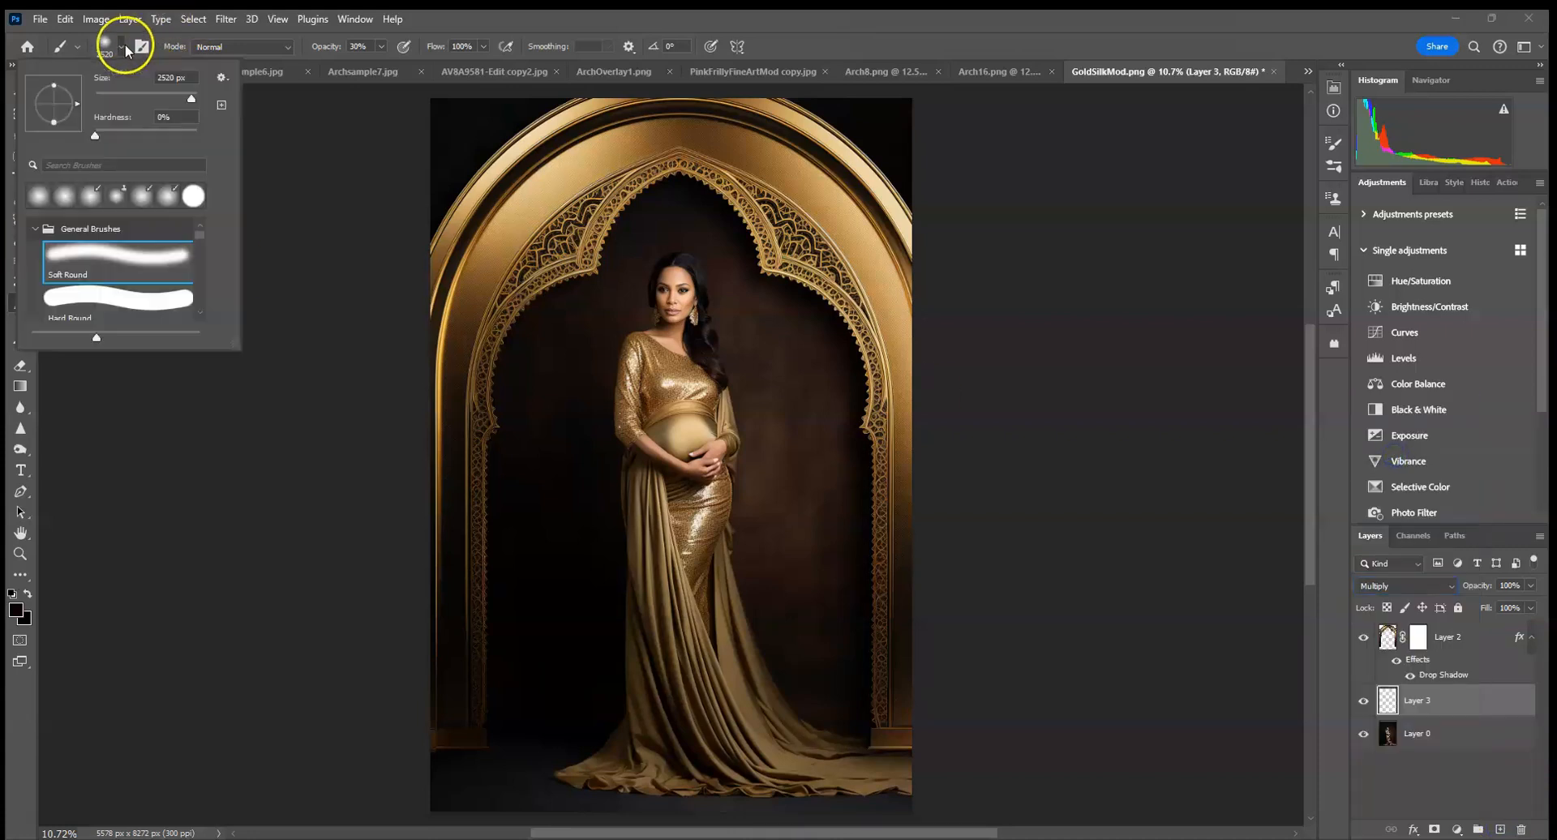
click(511, 758)
click(472, 741)
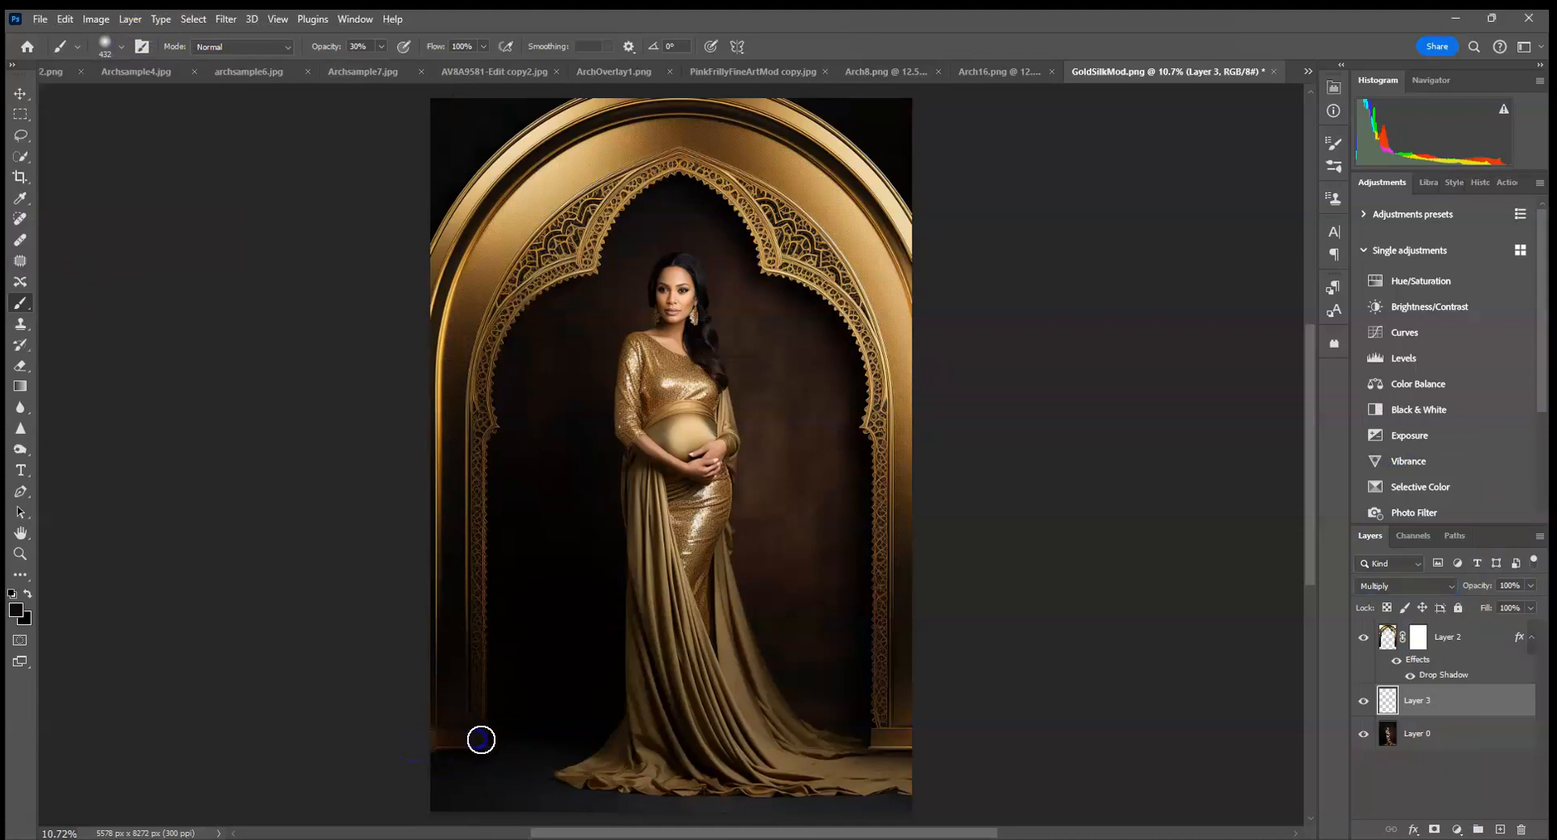
click(404, 755)
click(486, 738)
mouse_move(661, 758)
mouse_down()
mouse_move(828, 741)
mouse_move(795, 692)
mouse_move(498, 773)
mouse_move(424, 745)
mouse_up()
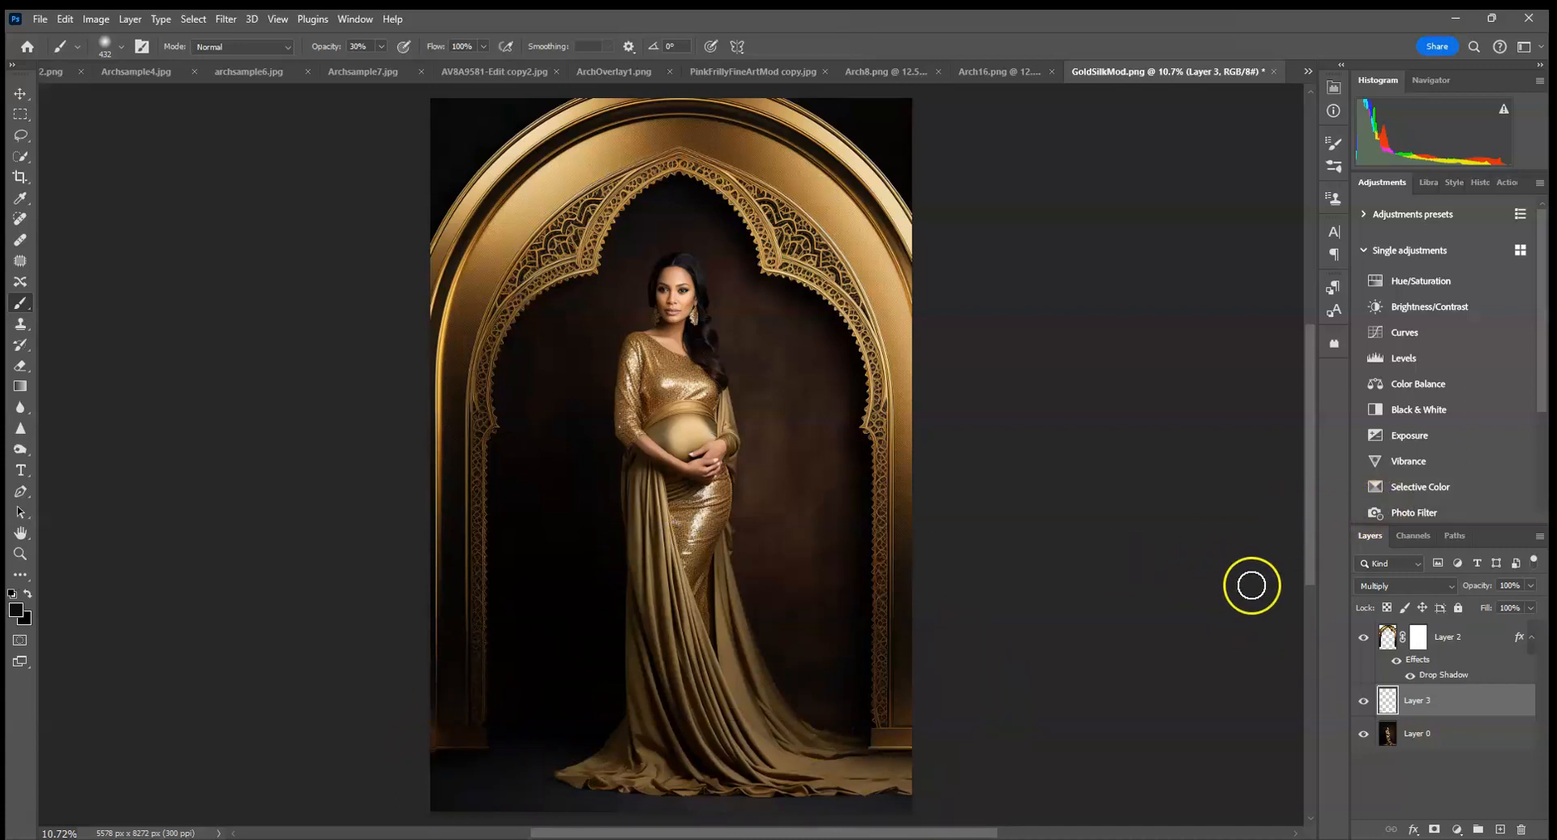
Darken the lower ends of the arch columns with the Burn tool, using a 1011 px brush, Shadows range and 22% exposure.
click(1464, 651)
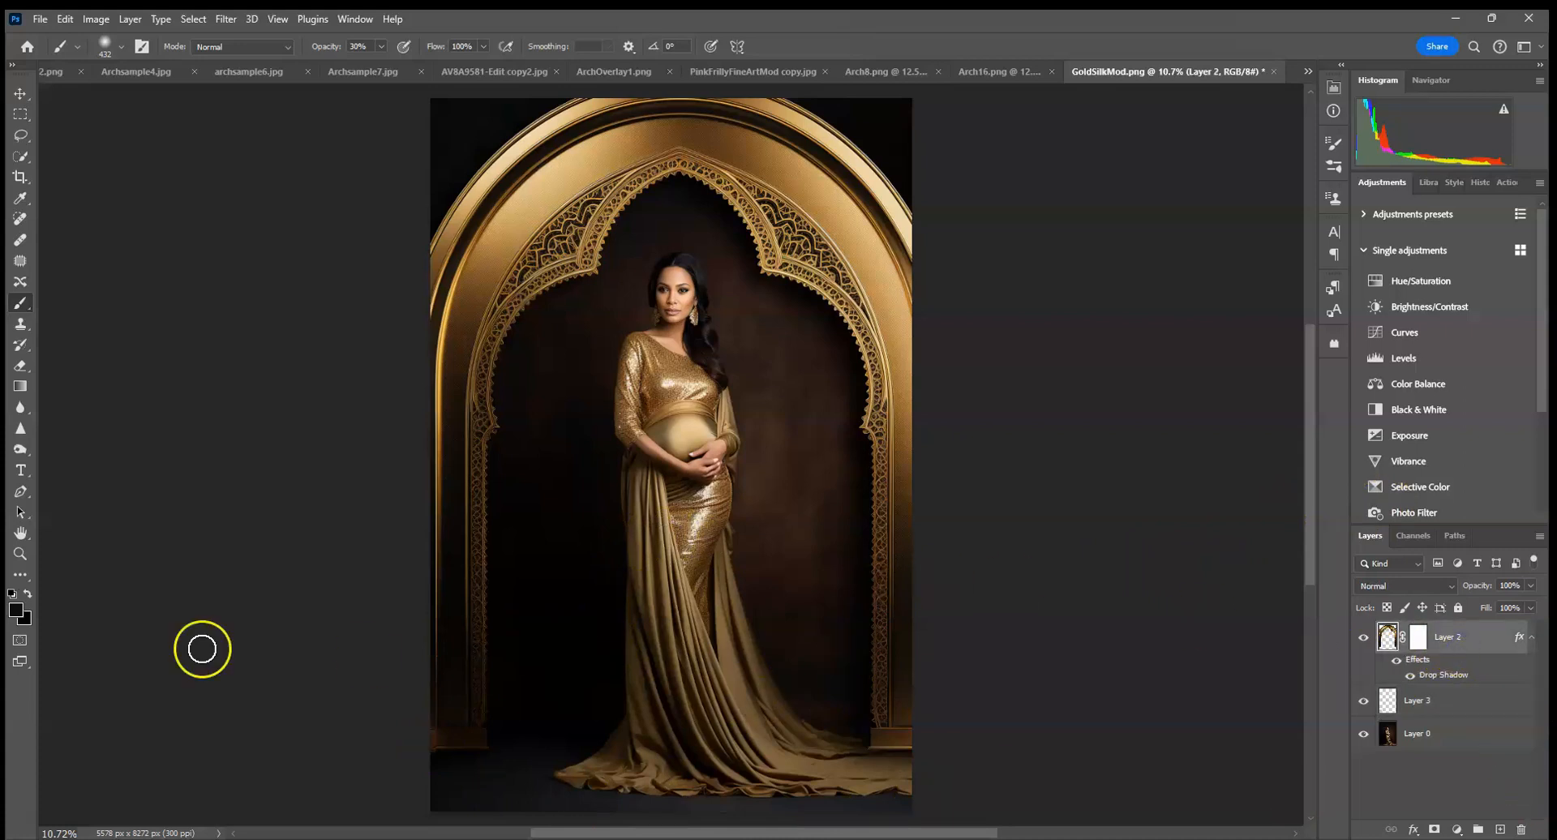
click(21, 449)
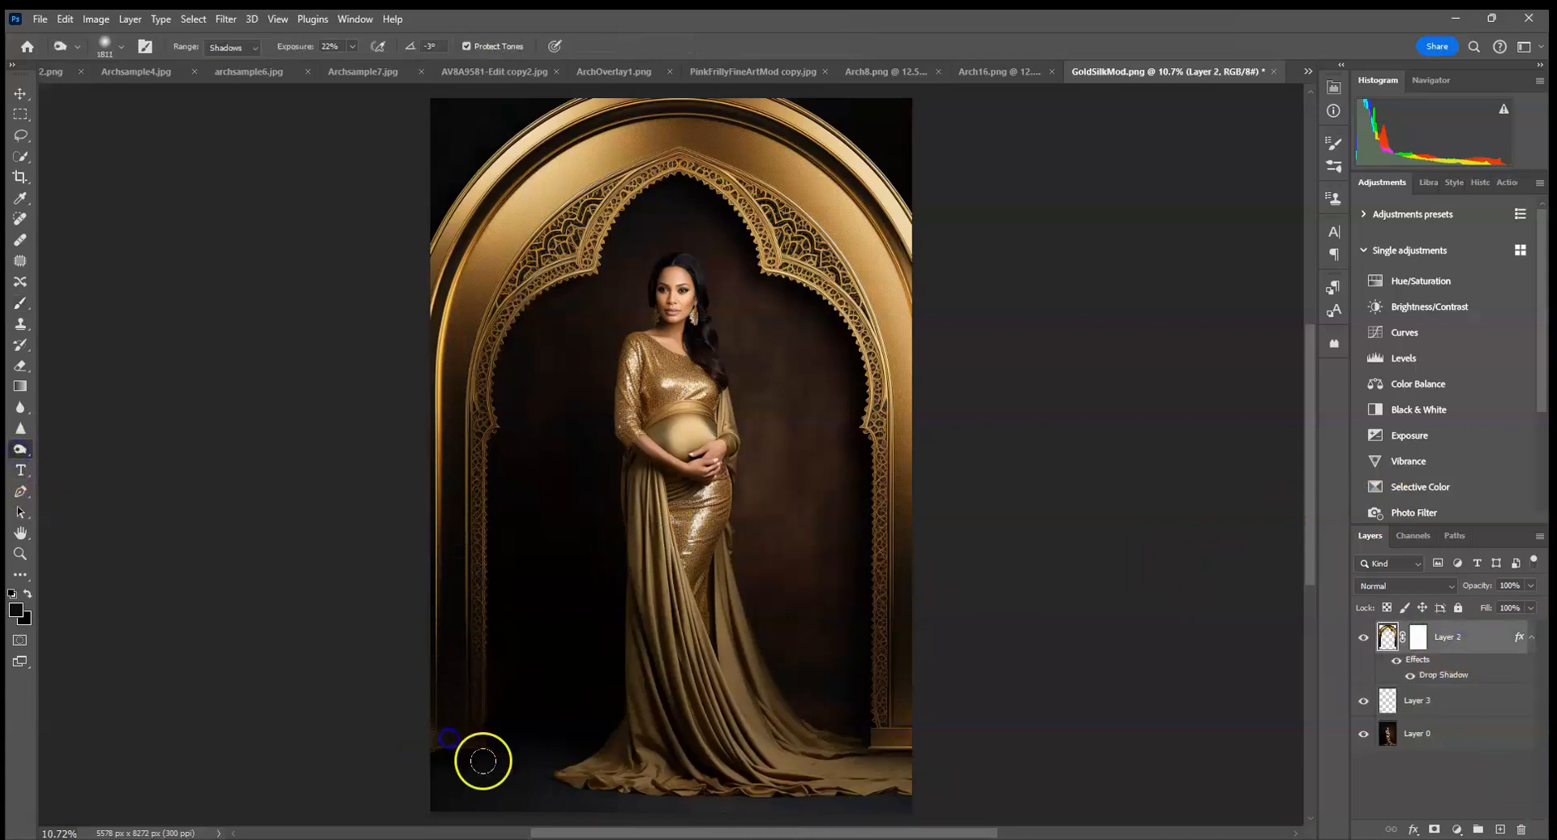
click(918, 760)
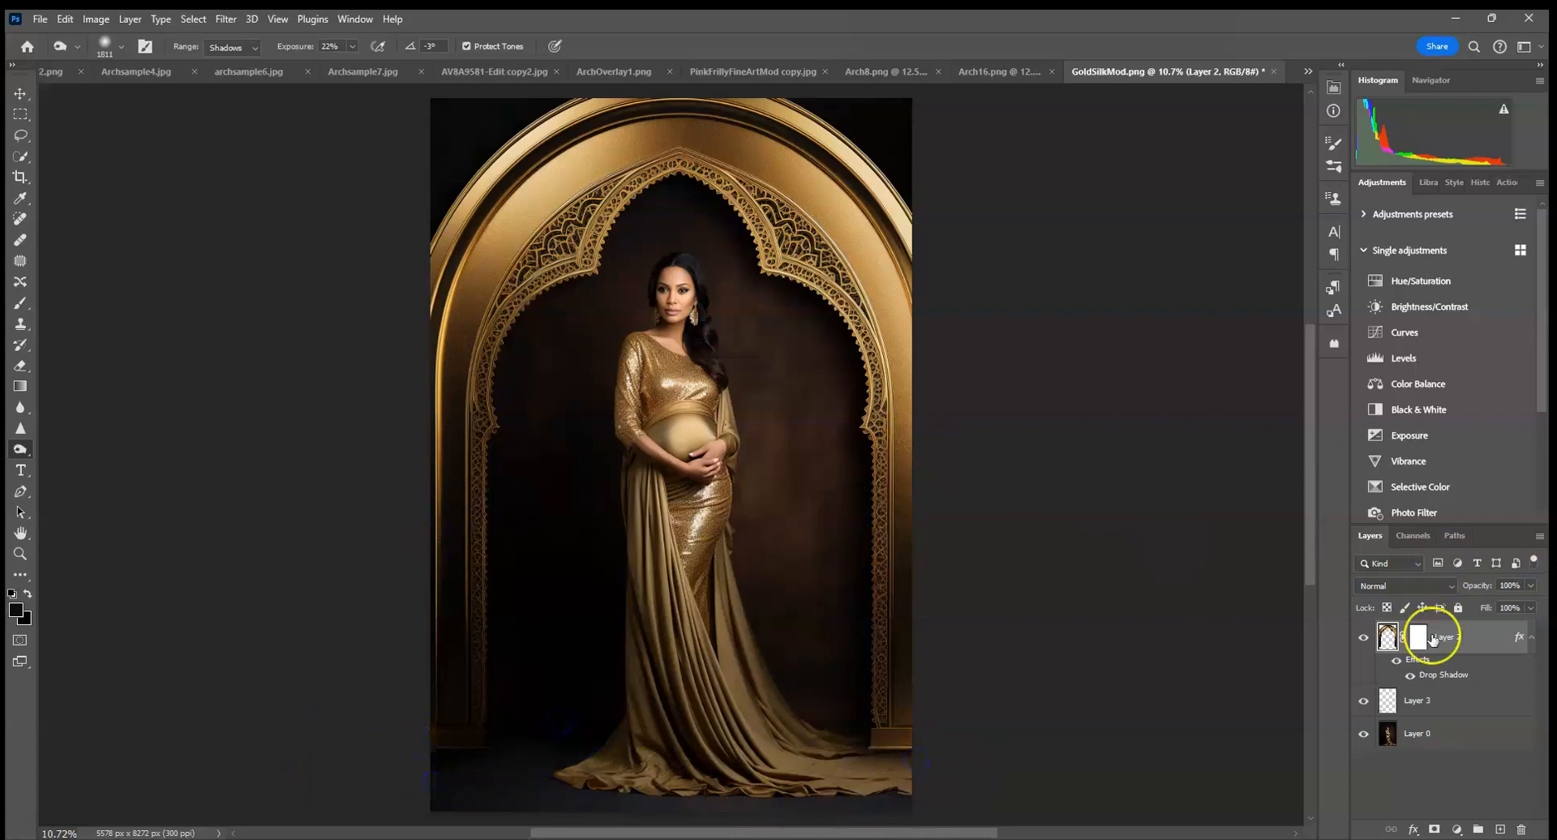
Hide the arch and floor-shadow layers, select the woman, duplicate the portrait layer and add an inverted mask that hides her.
click(1489, 732)
click(1364, 637)
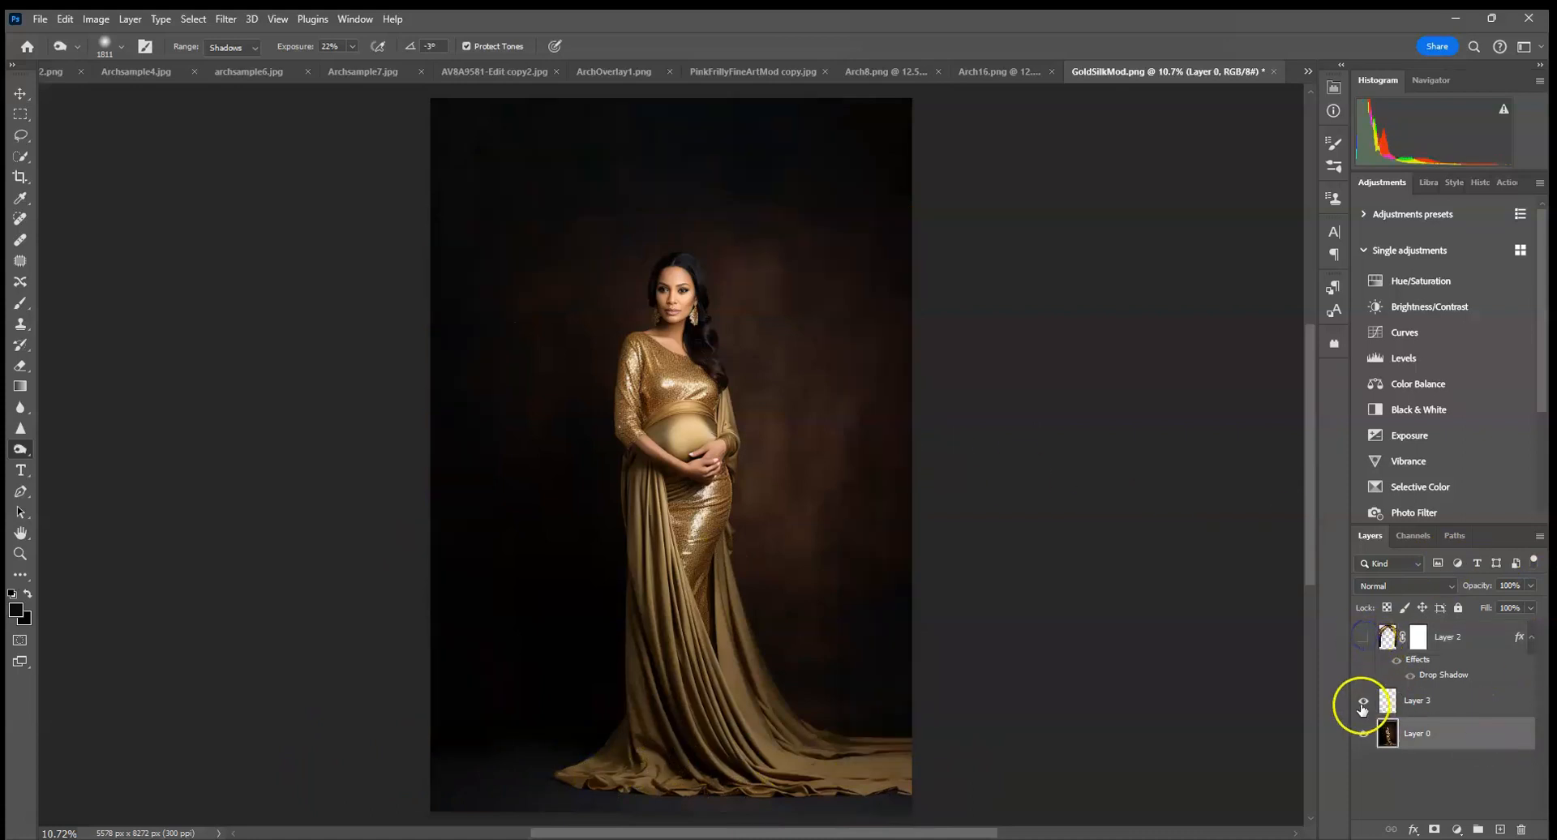
click(22, 157)
click(475, 45)
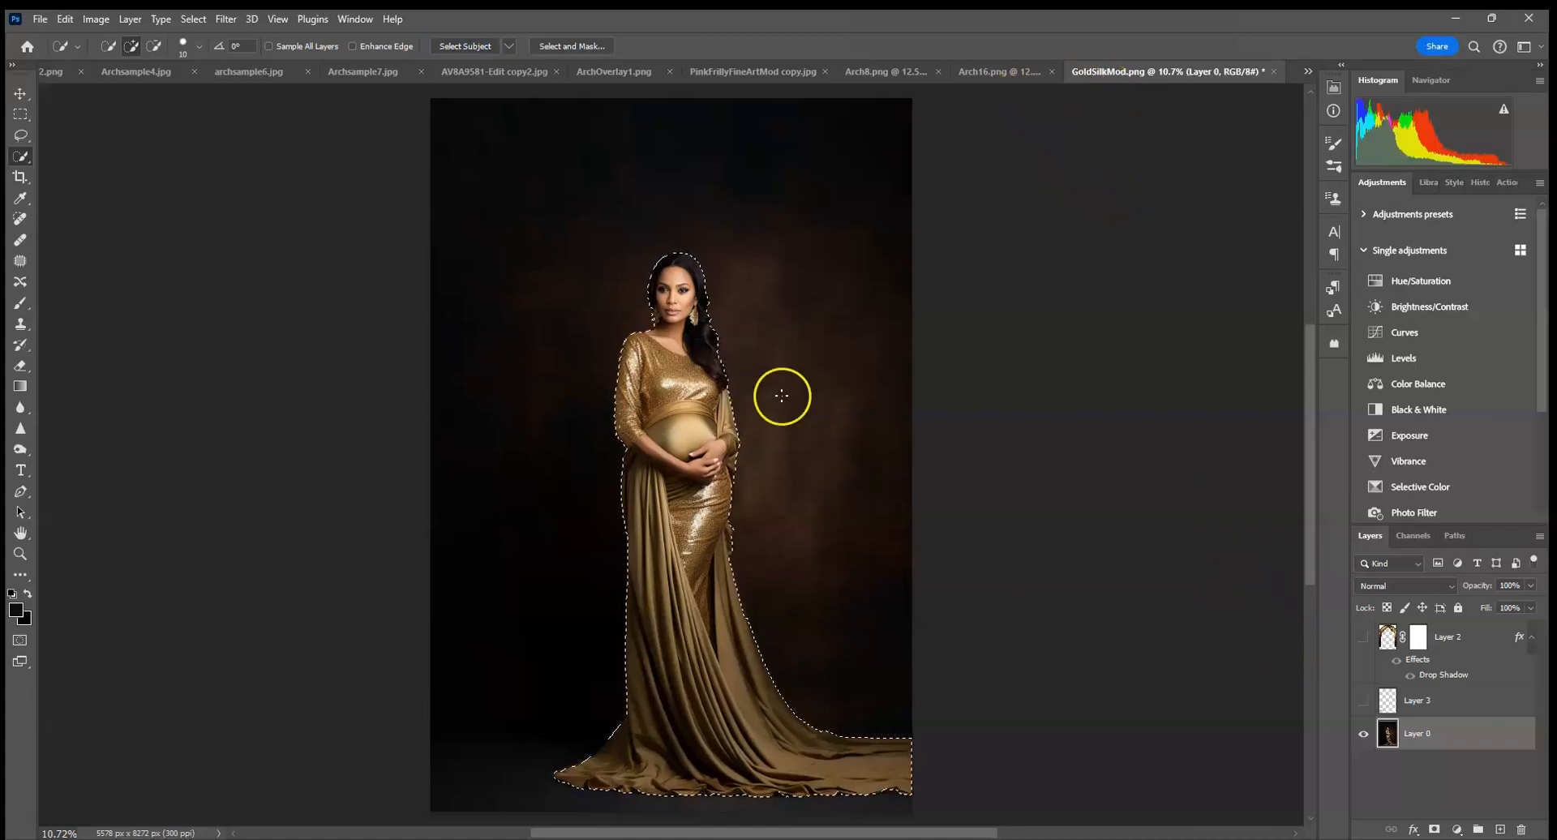
drag(1499, 745, 1499, 828)
click(1434, 829)
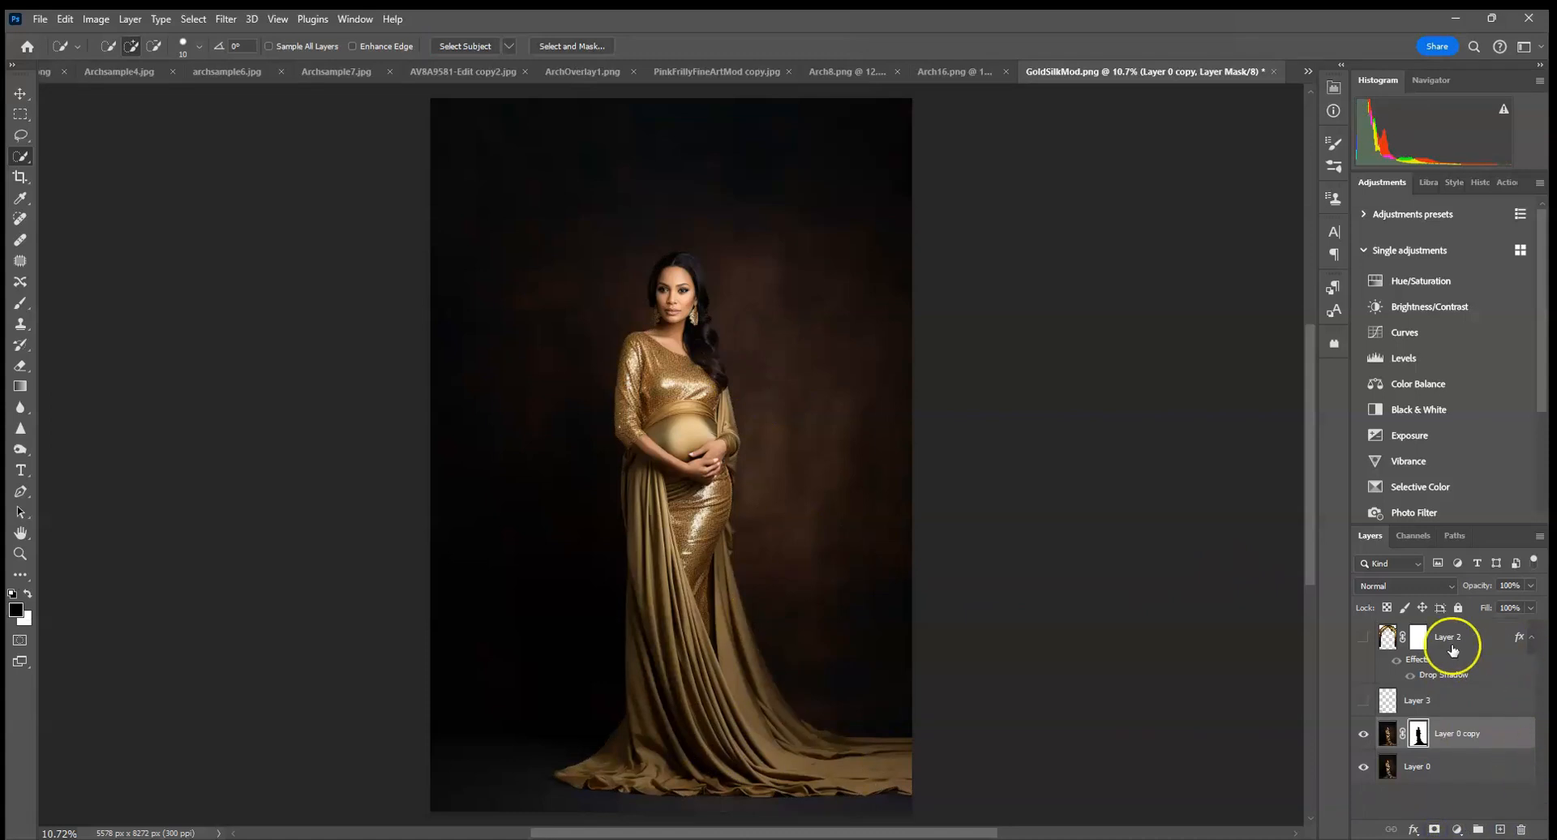
Show the floor-shadow and arch layers again and clip both to the masked portrait copy.
click(1420, 702)
click(1363, 701)
click(1362, 637)
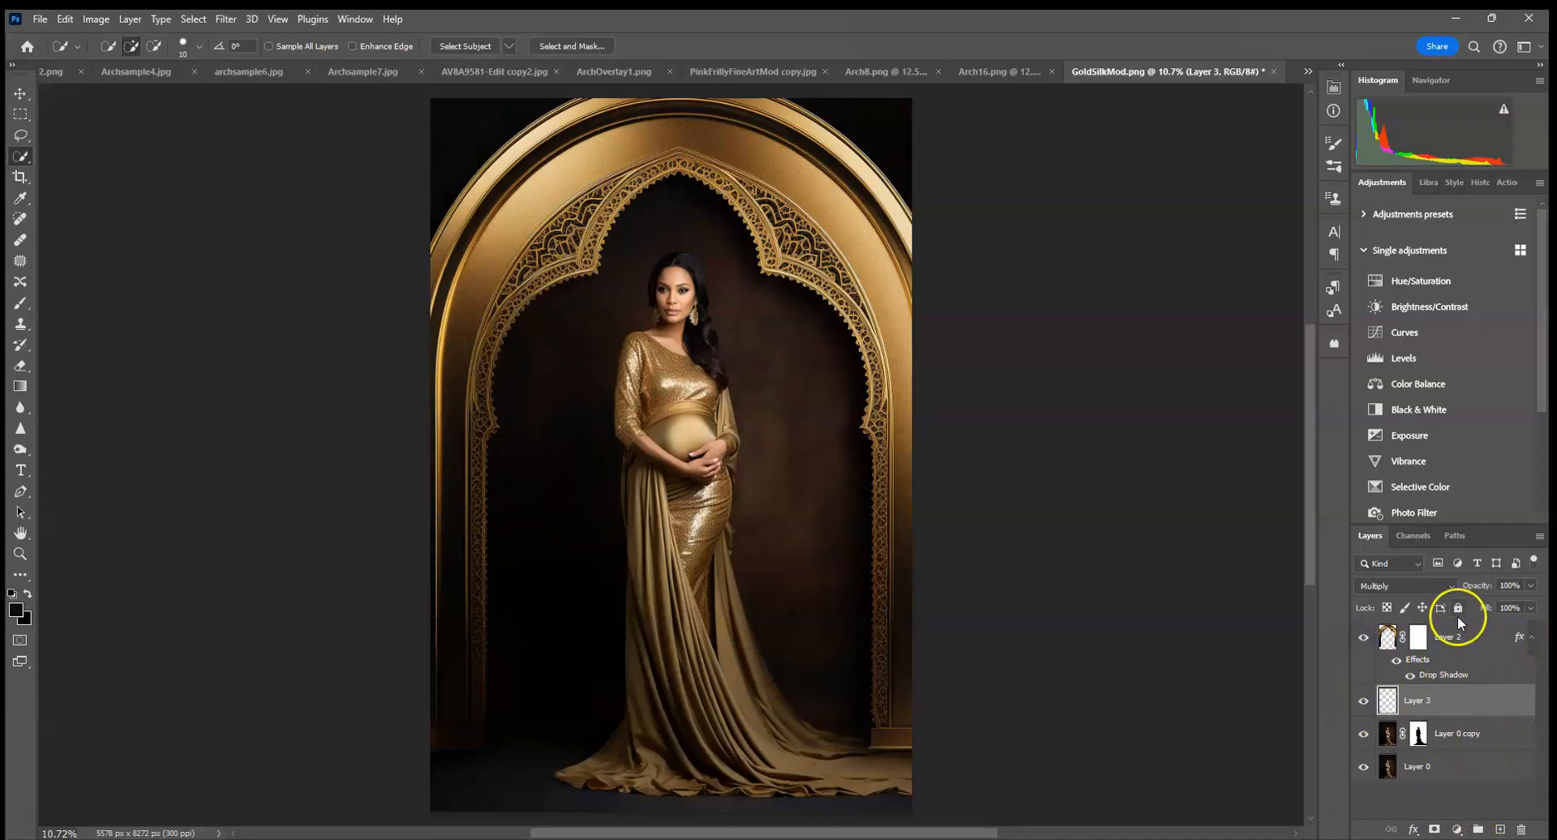
click(1470, 640)
click(1478, 650)
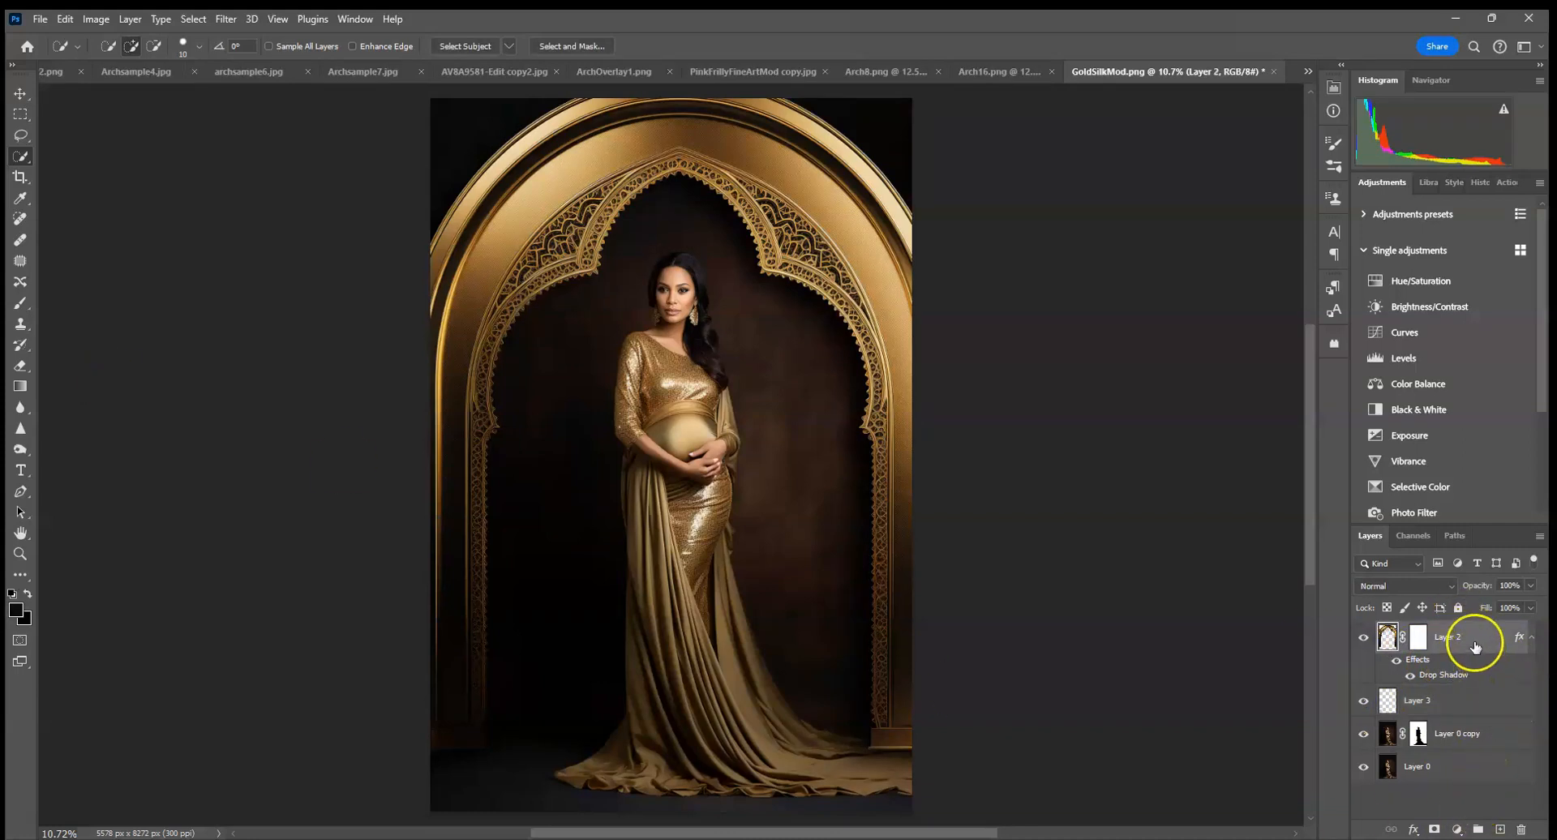
alt+click(1456, 687)
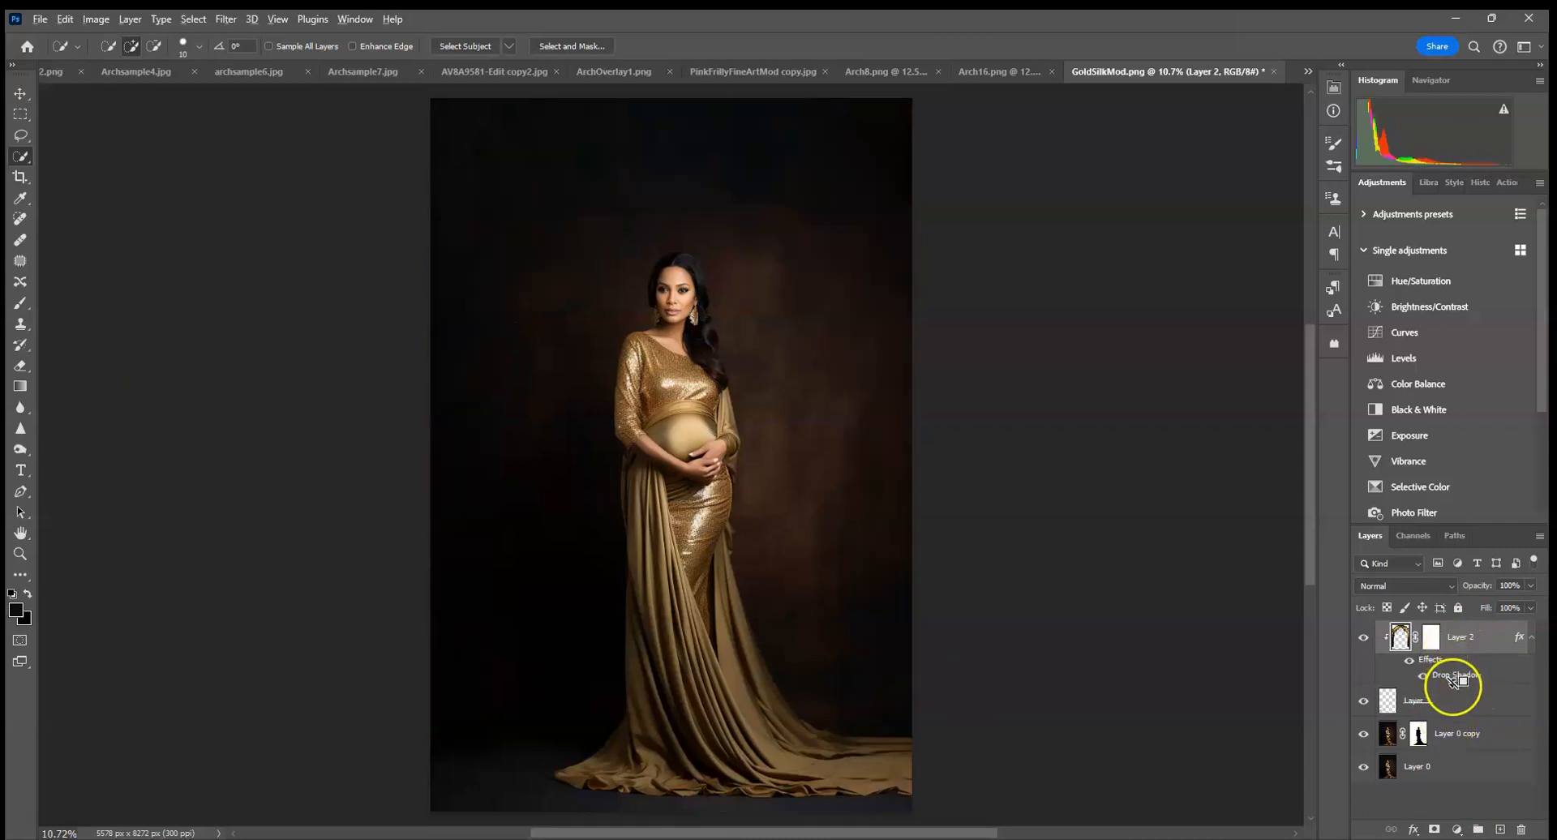
alt+click(1452, 716)
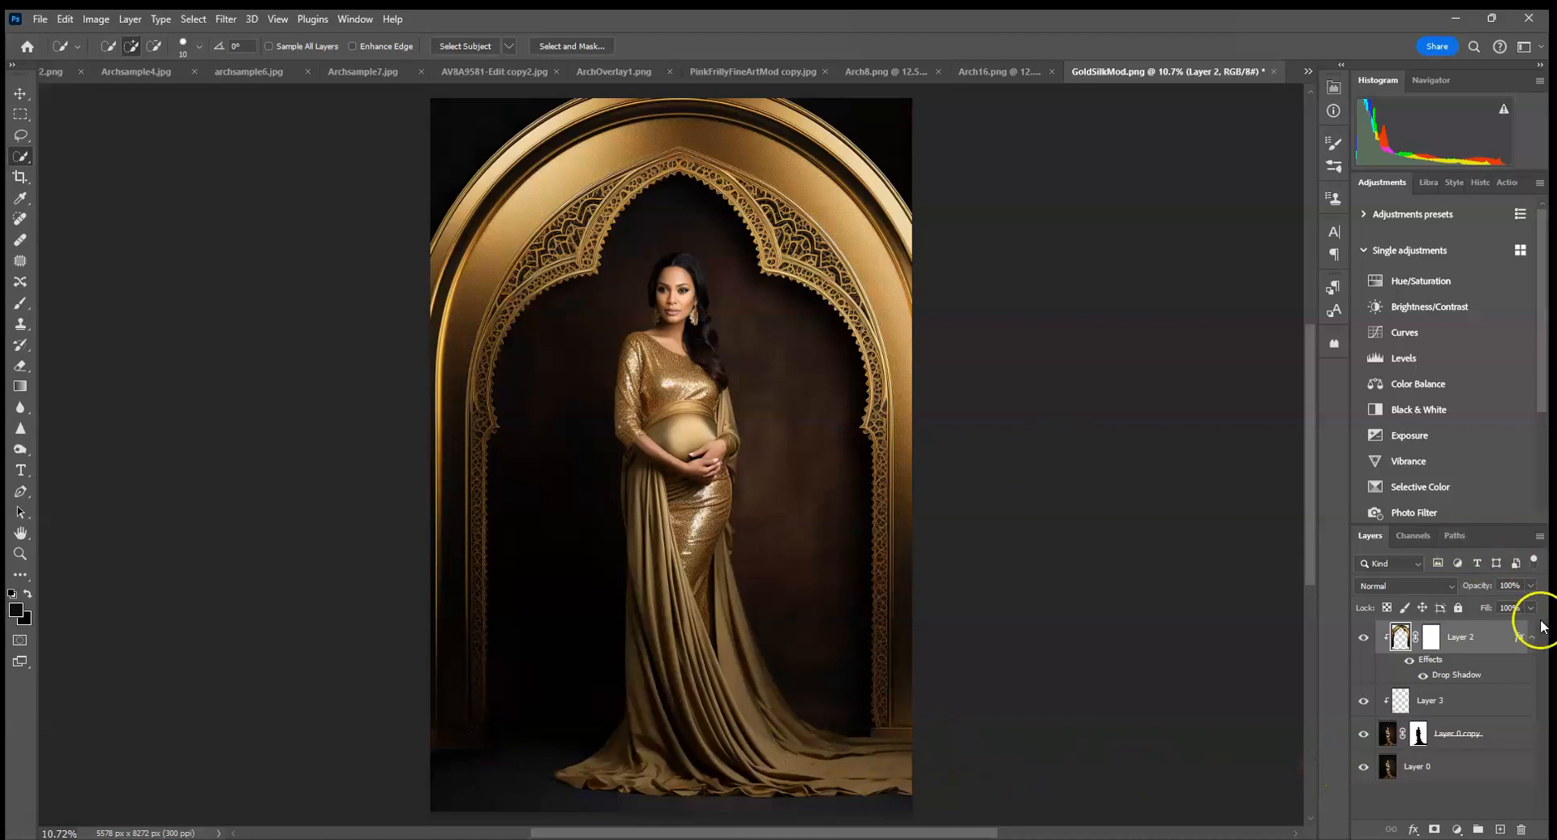
Apply a Gaussian Blur with an 8.0 px radius to the arch layer and toggle the arch's visibility to compare.
click(227, 20)
mouse_move(333, 242)
click(458, 304)
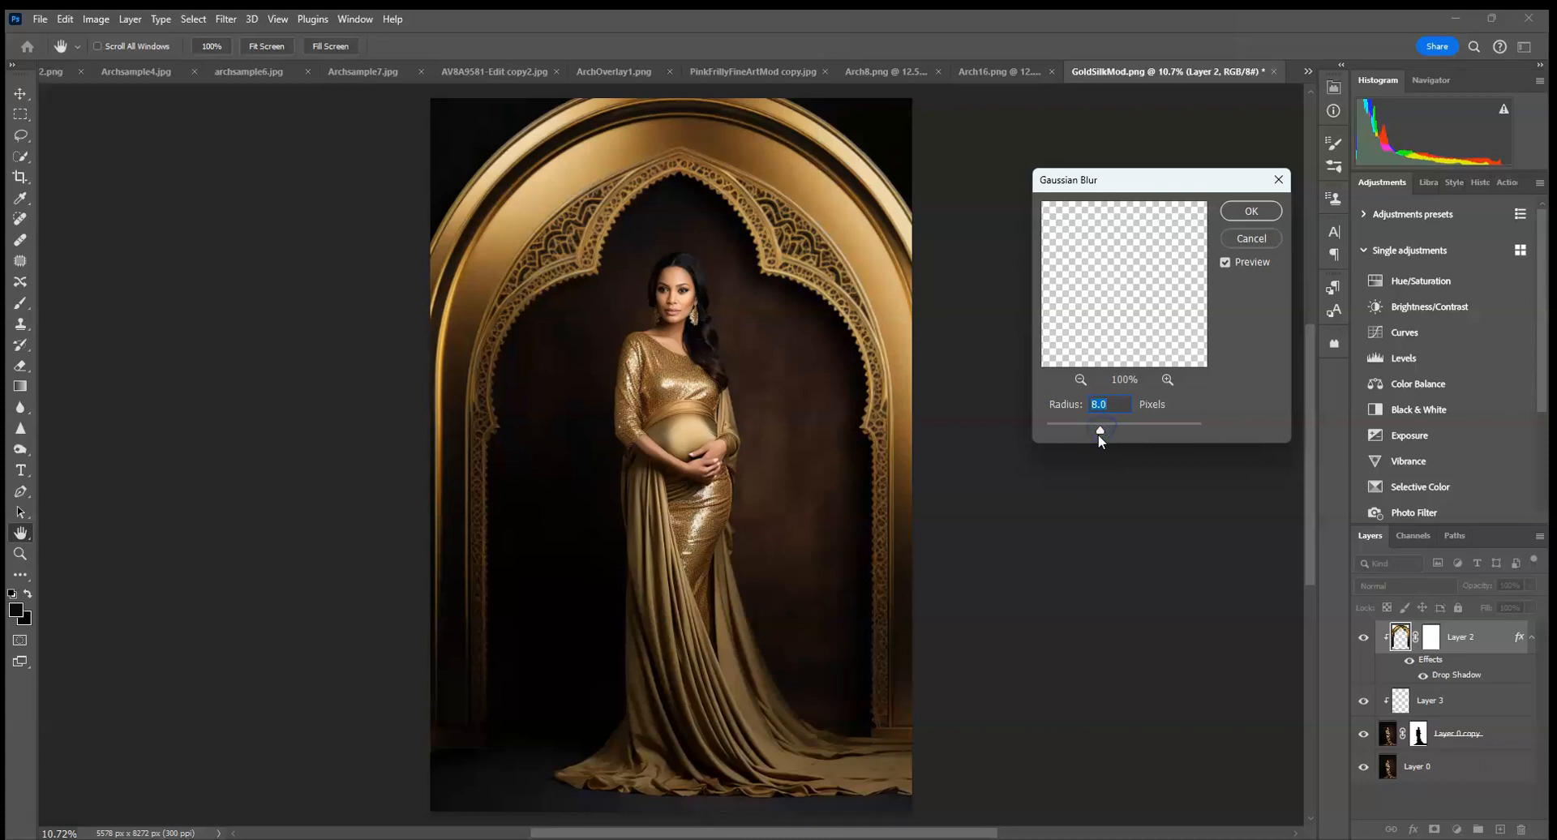
drag(1100, 436, 1099, 436)
click(1257, 211)
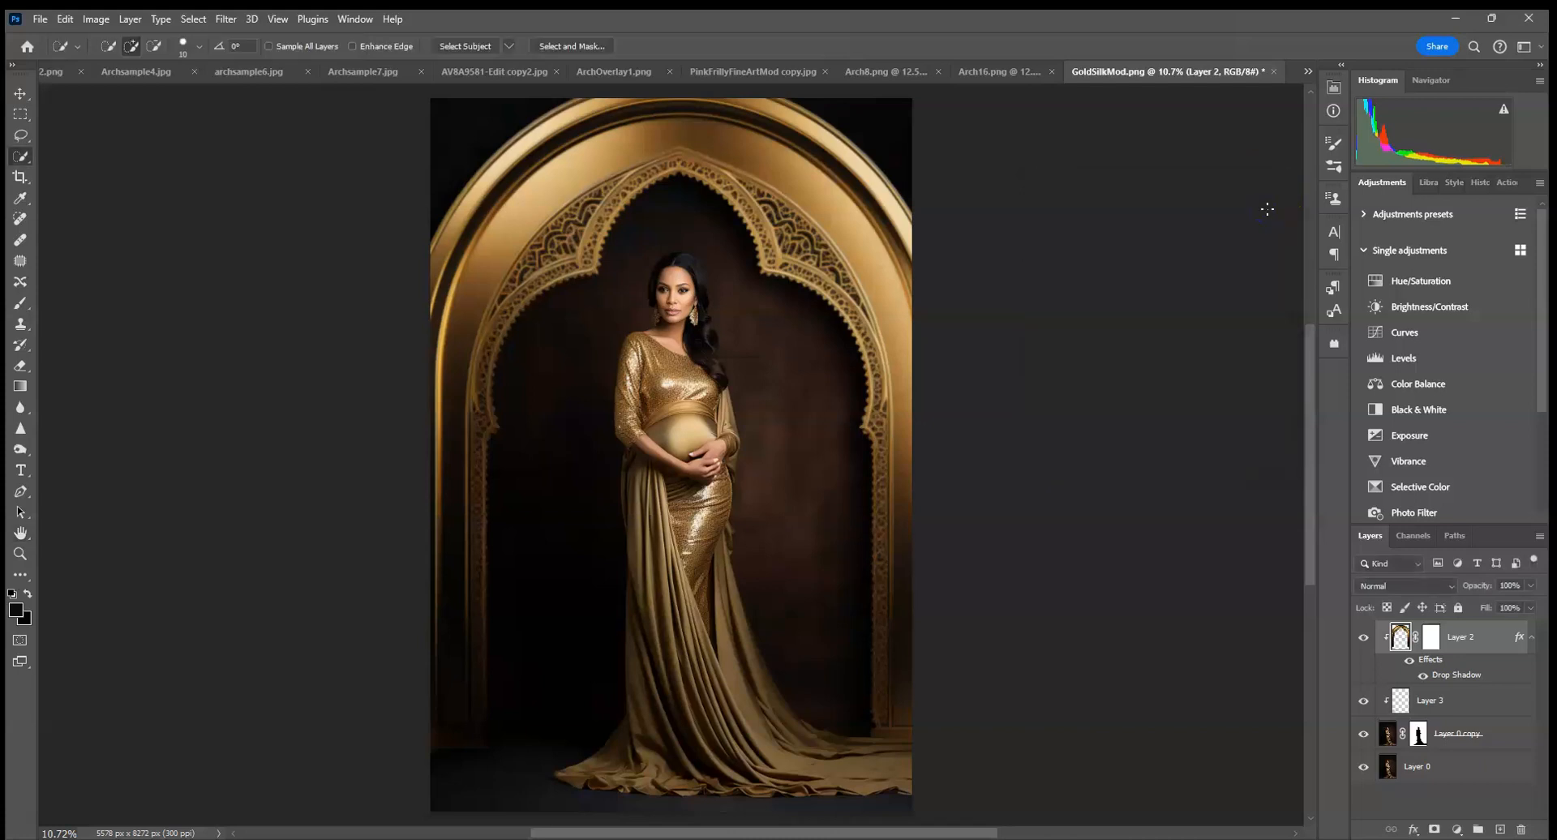
click(1364, 638)
click(1365, 641)
Inspect the arch ornament up close and step back in the history to the state before the Gaussian Blur.
key(ctrl+equal)
key(ctrl+equal)
key(ctrl+equal)
key(ctrl+equal)
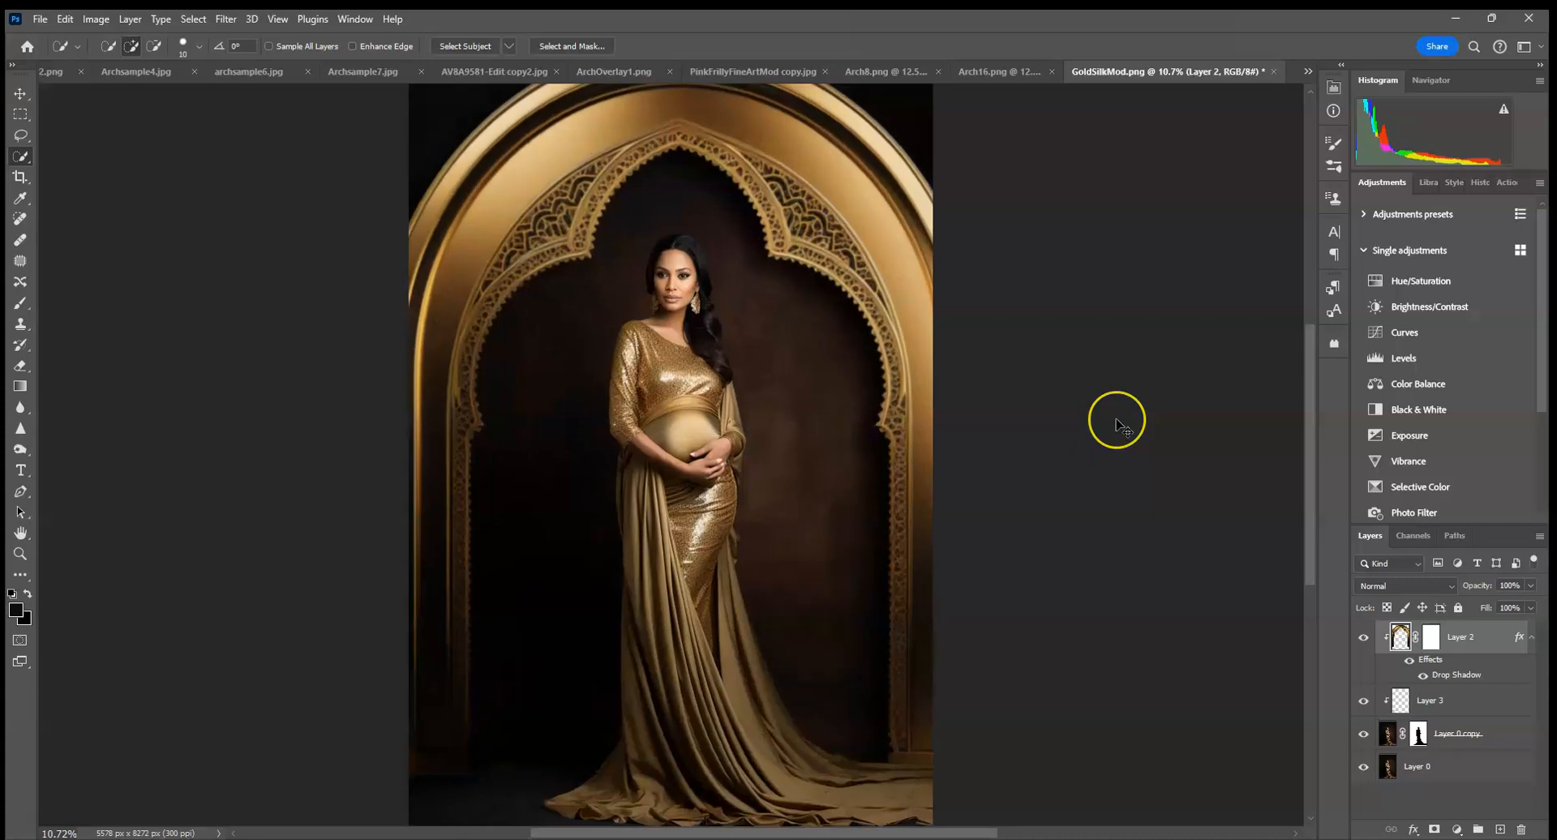
key(ctrl+equal)
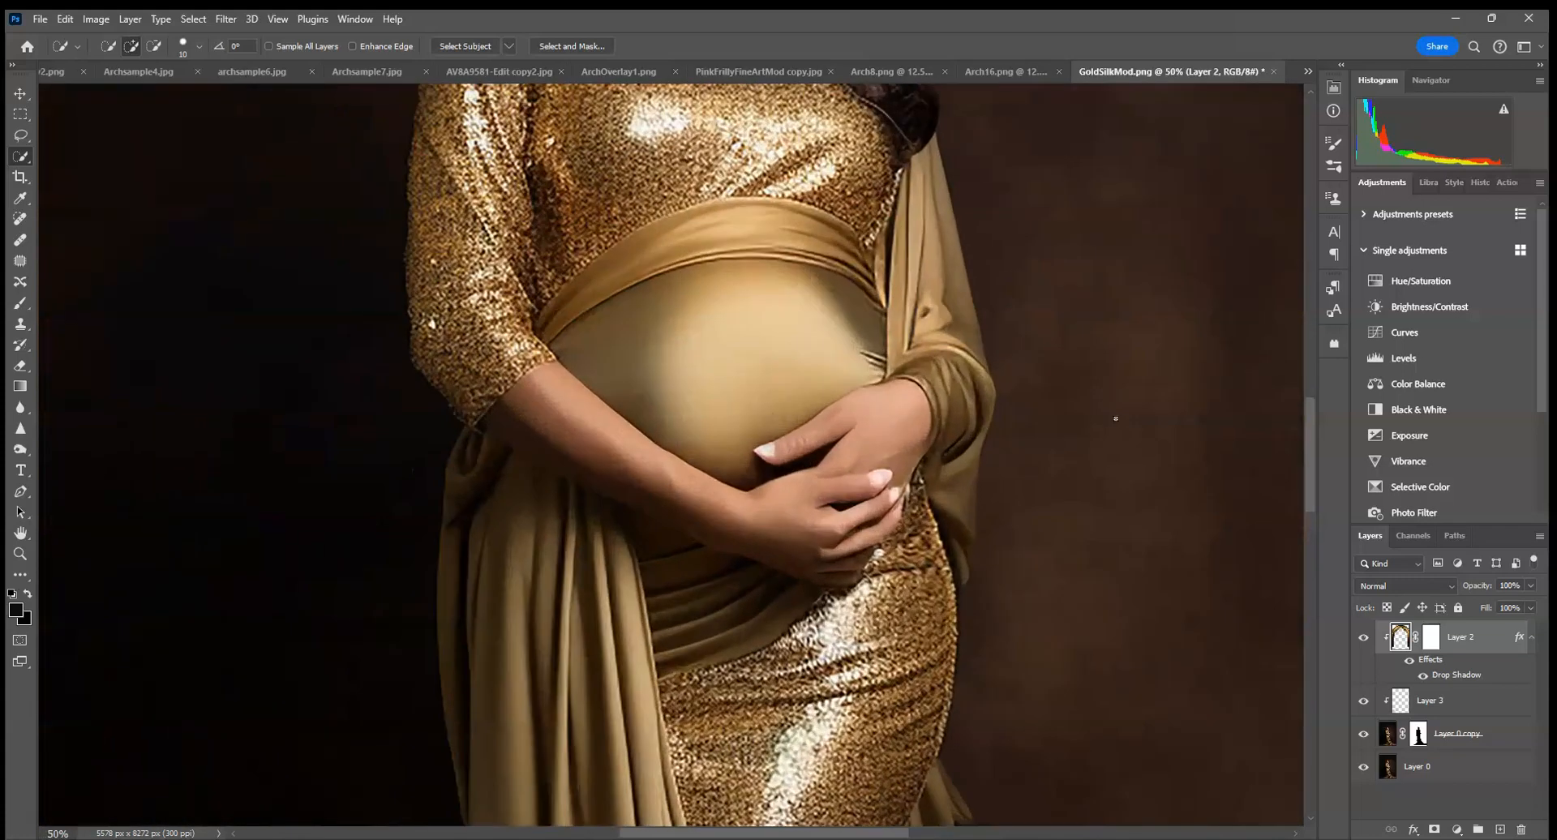
drag(389, 337, 1217, 534)
drag(784, 221, 601, 545)
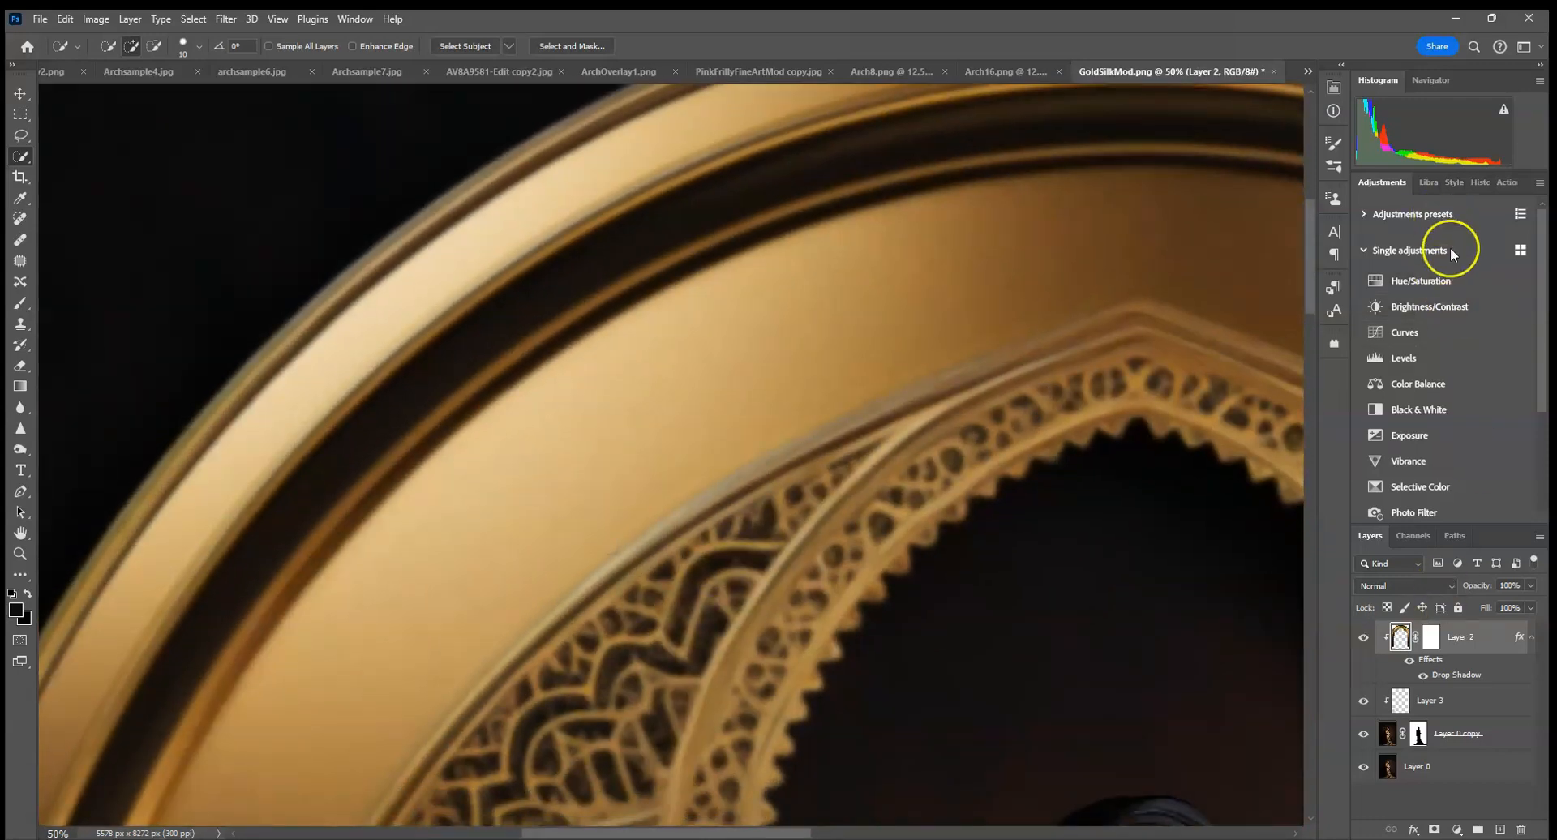
click(1481, 184)
click(1423, 475)
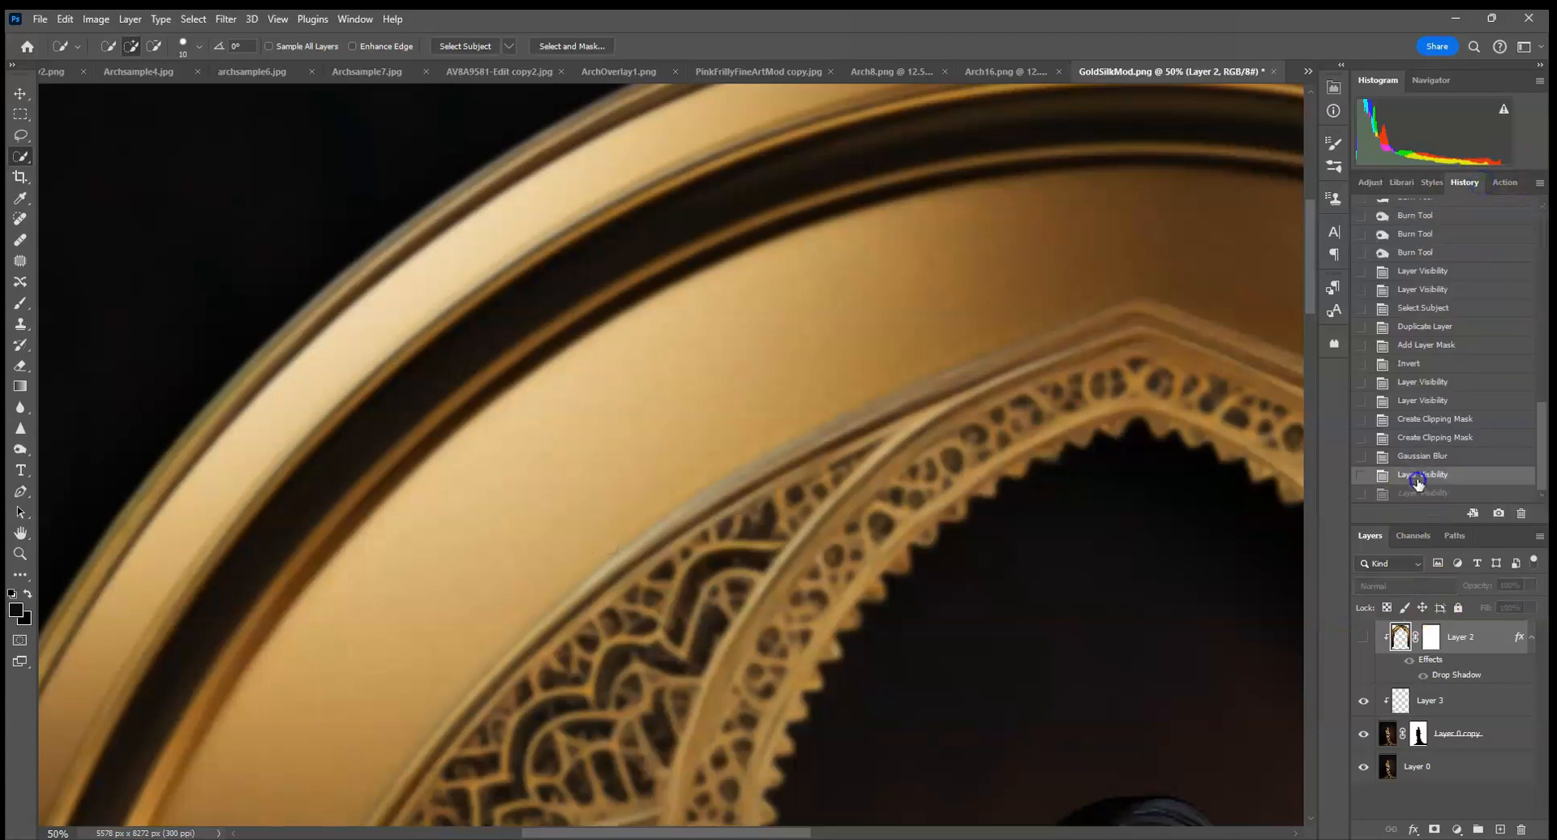
click(1424, 457)
click(1434, 439)
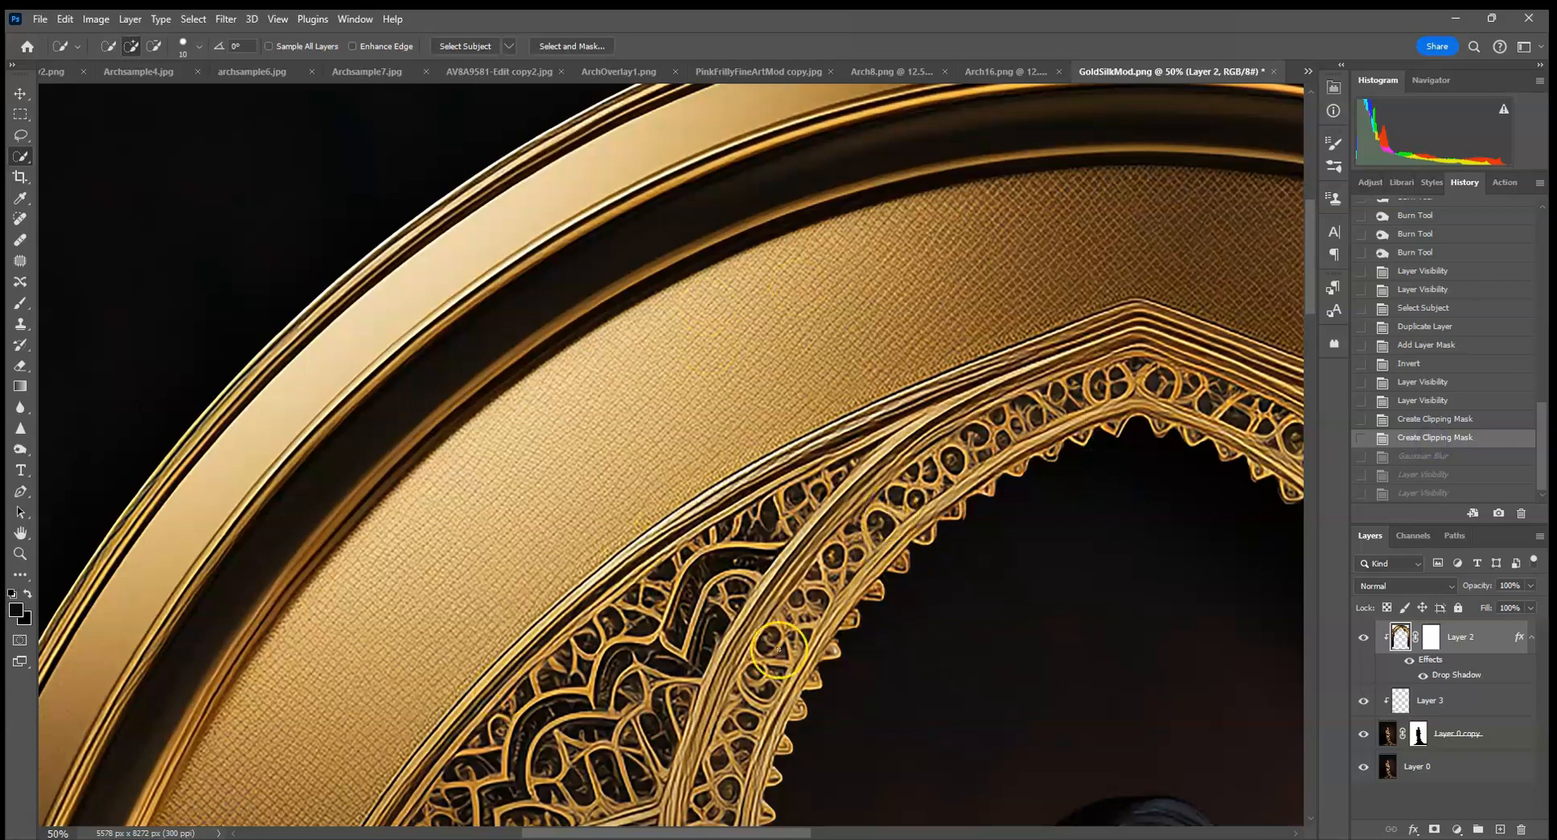
Examine the sharp arch detail from the upper-left ornament down the left column and across to the right column's base.
drag(636, 643, 738, 445)
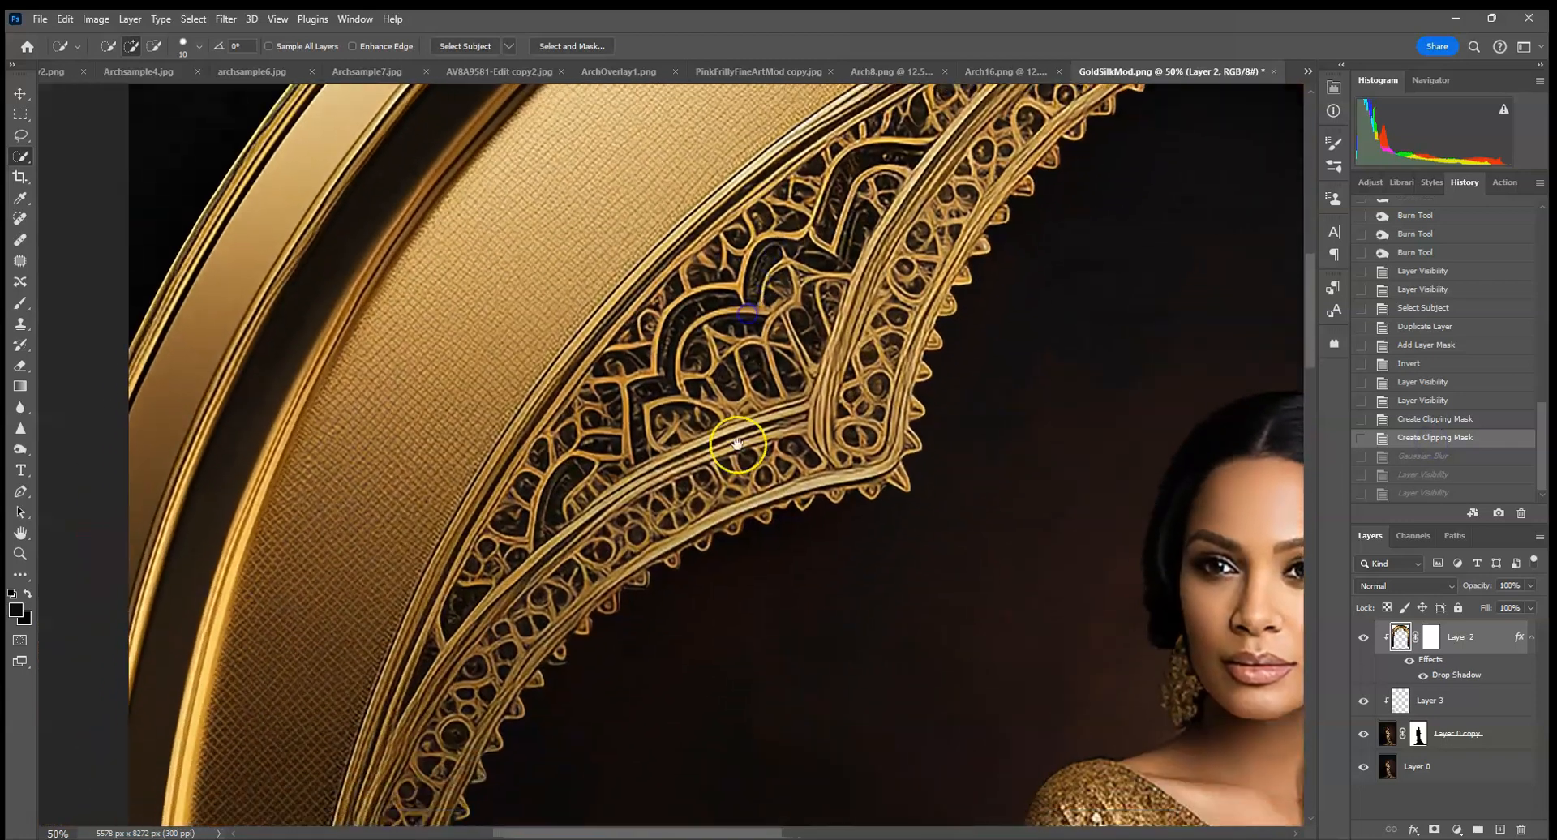
drag(628, 691, 765, 407)
drag(736, 602, 737, 306)
drag(649, 601, 665, 305)
drag(650, 618, 679, 302)
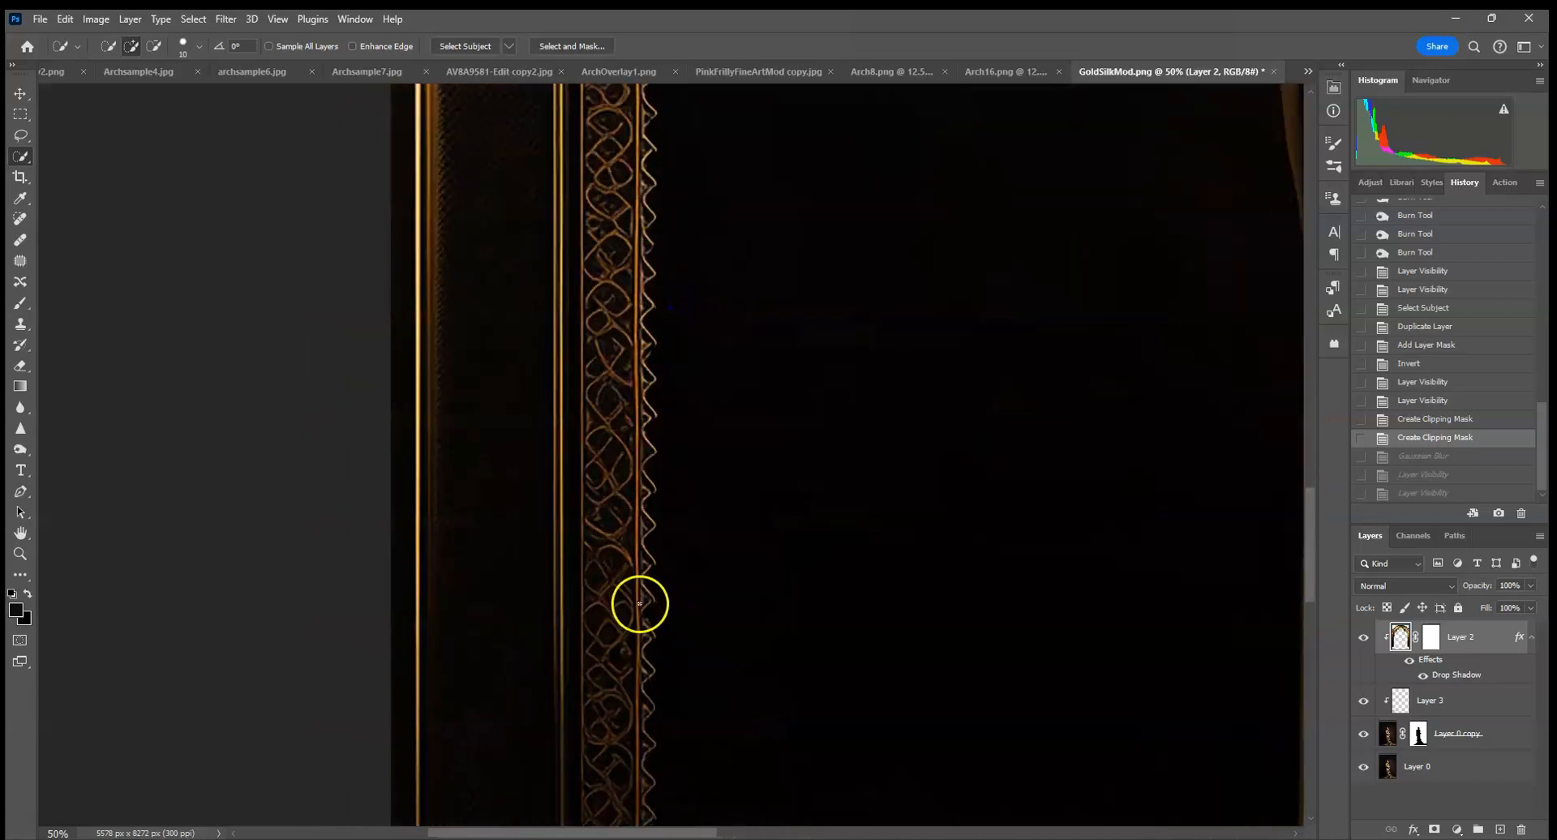
drag(716, 702, 733, 372)
drag(766, 596, 357, 710)
drag(1103, 533, 487, 566)
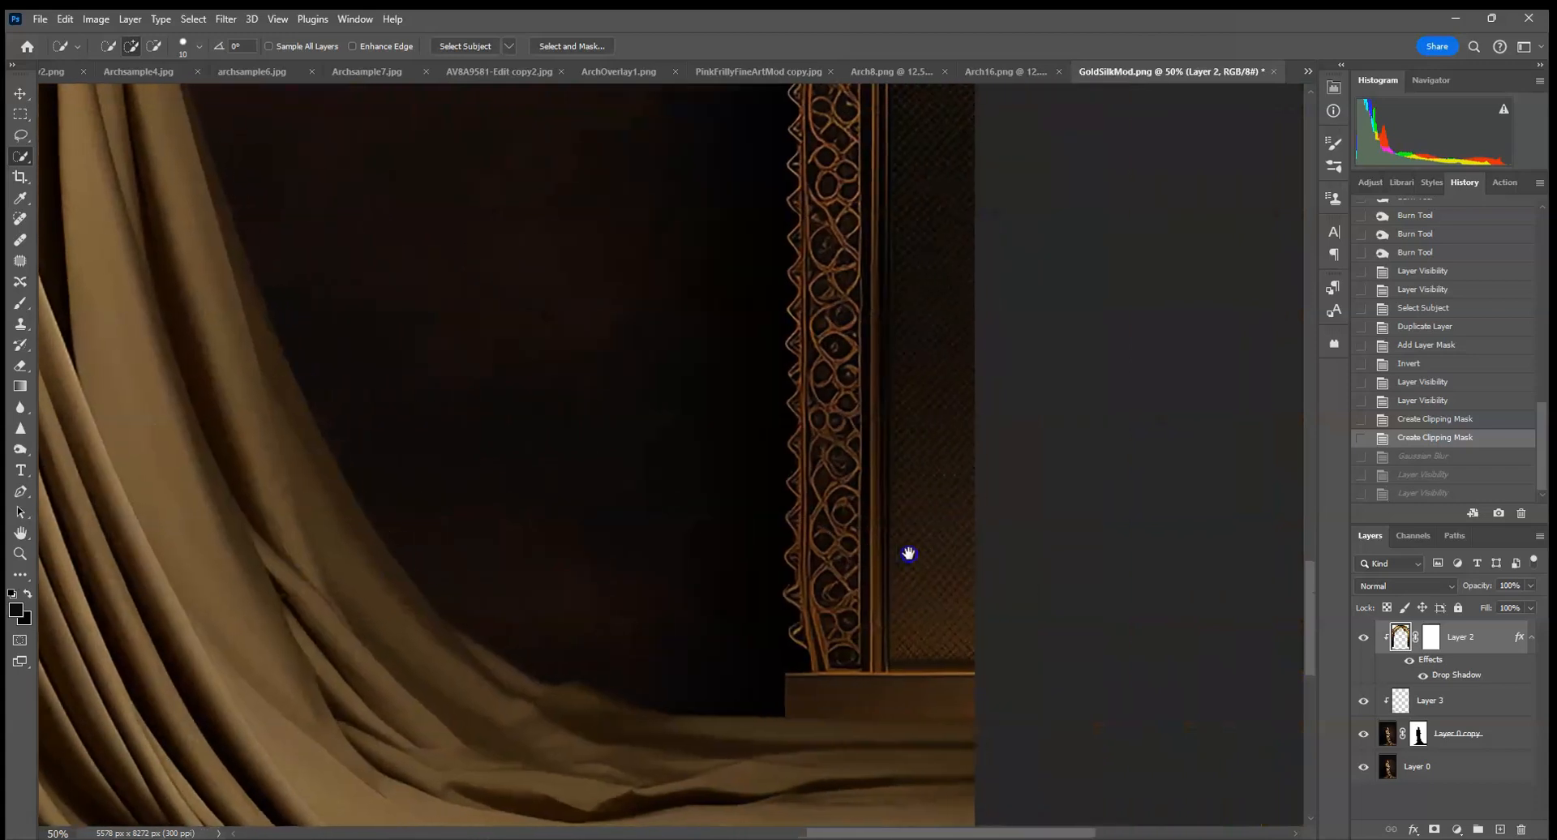
Return to the latest history state to restore the arch's Gaussian Blur.
key(ctrl+0)
key(ctrl+minus)
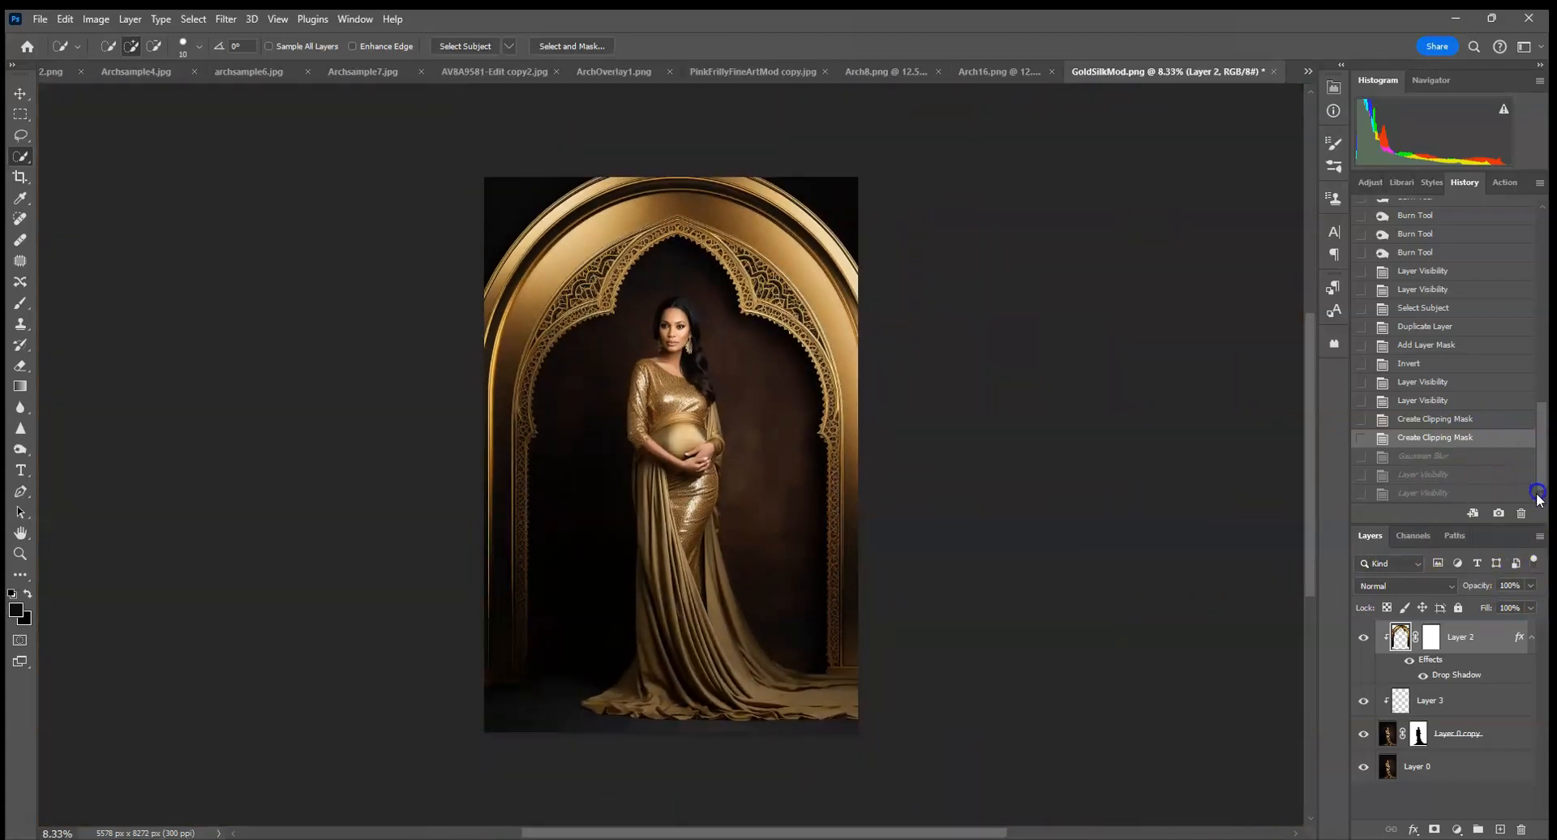
click(1483, 495)
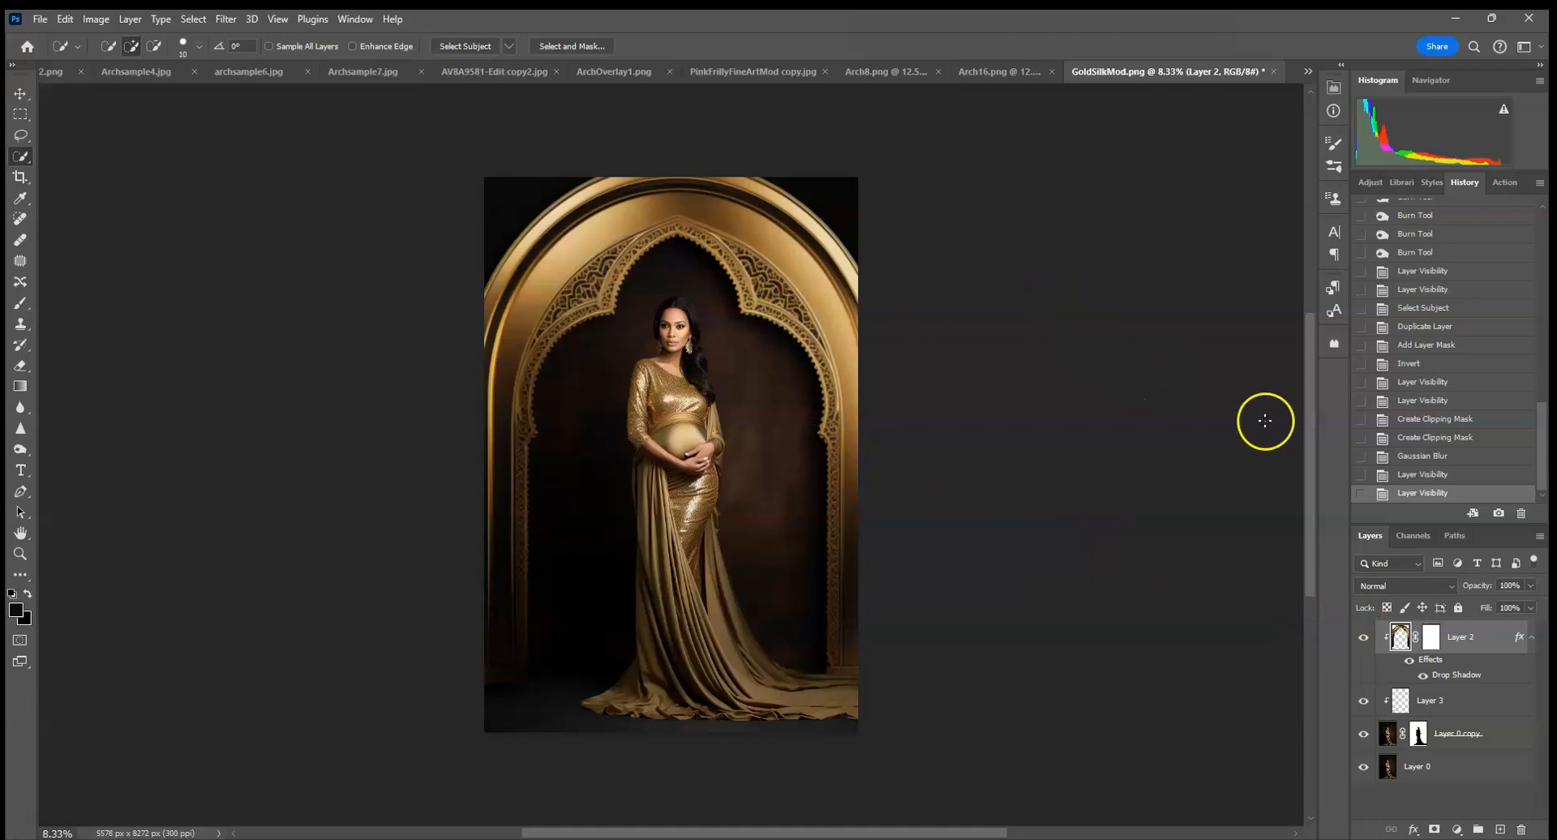
Add a clipped Hue/Saturation adjustment above the arch layer and set its hue to -14.
click(1367, 181)
click(1418, 281)
click(1197, 369)
mouse_move(1218, 195)
mouse_down()
mouse_move(1239, 195)
mouse_move(1207, 196)
mouse_up()
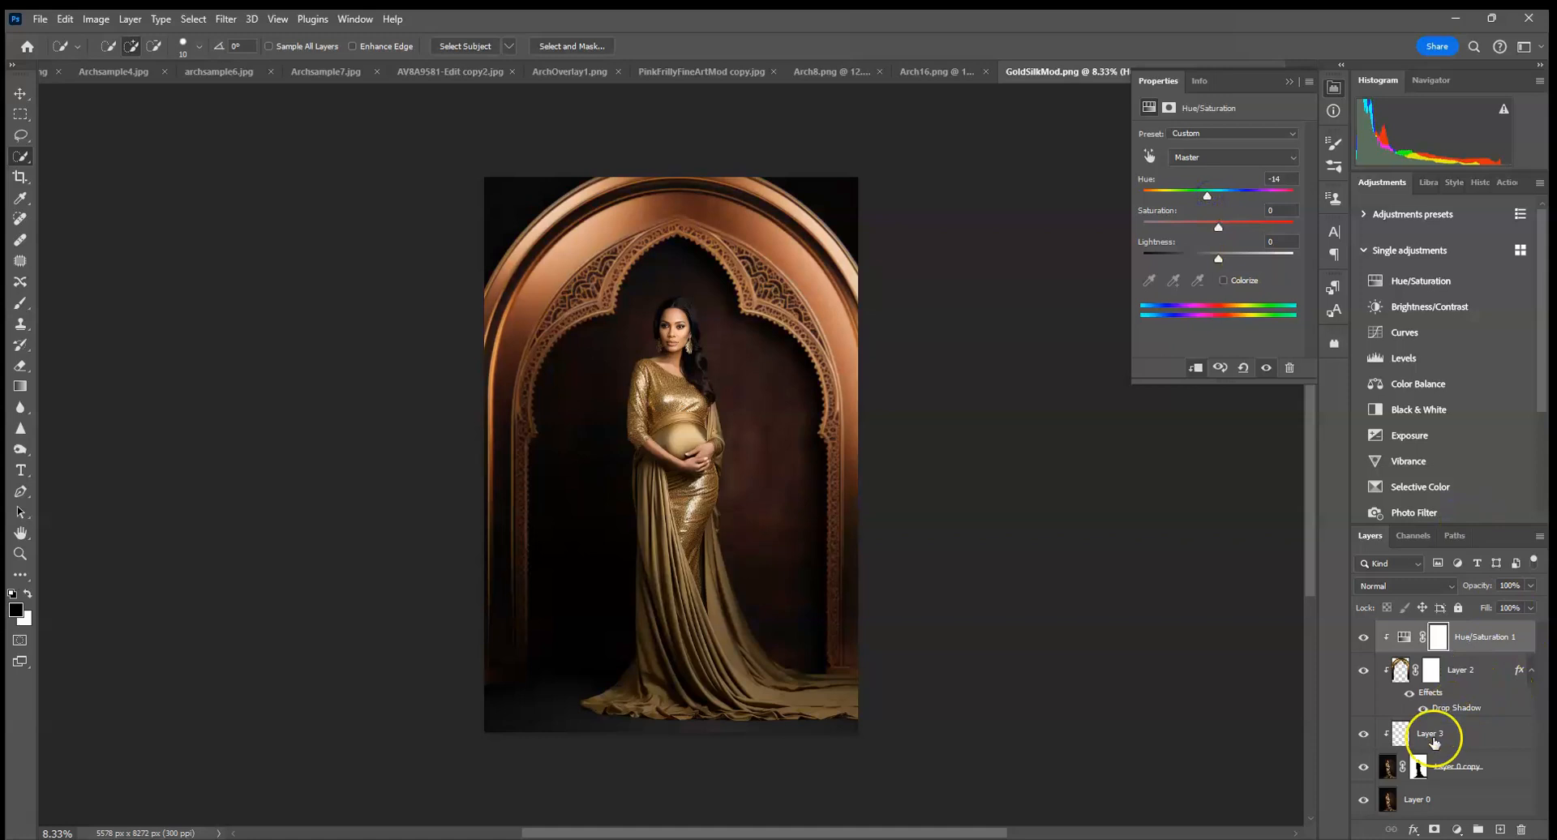
Release the arch layer from the portrait copy's clipping and clip the Hue/Saturation adjustment to the arch alone.
alt+click(1421, 714)
click(1425, 641)
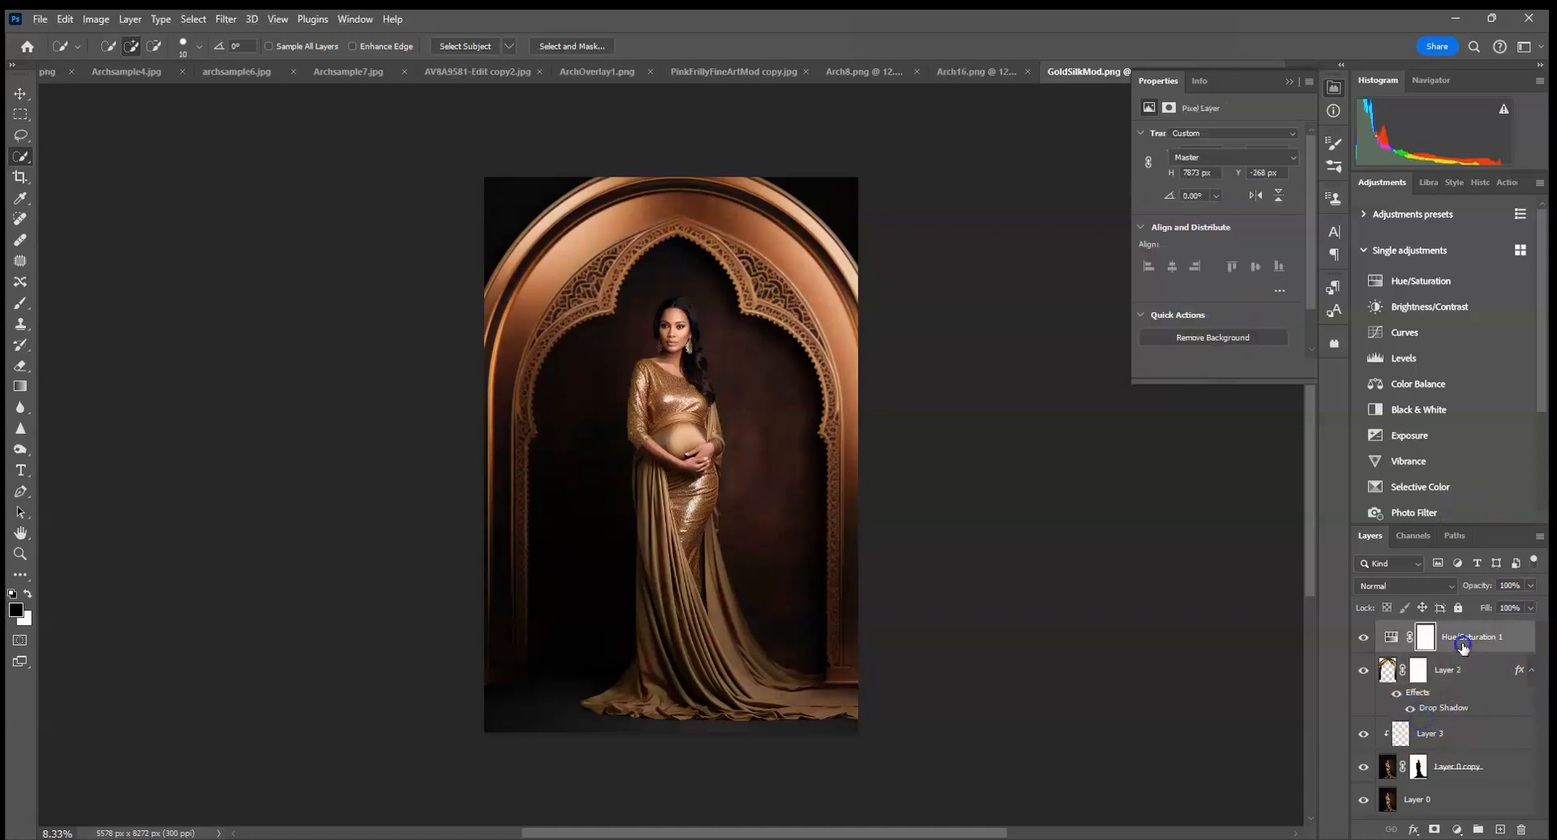
alt+click(1456, 651)
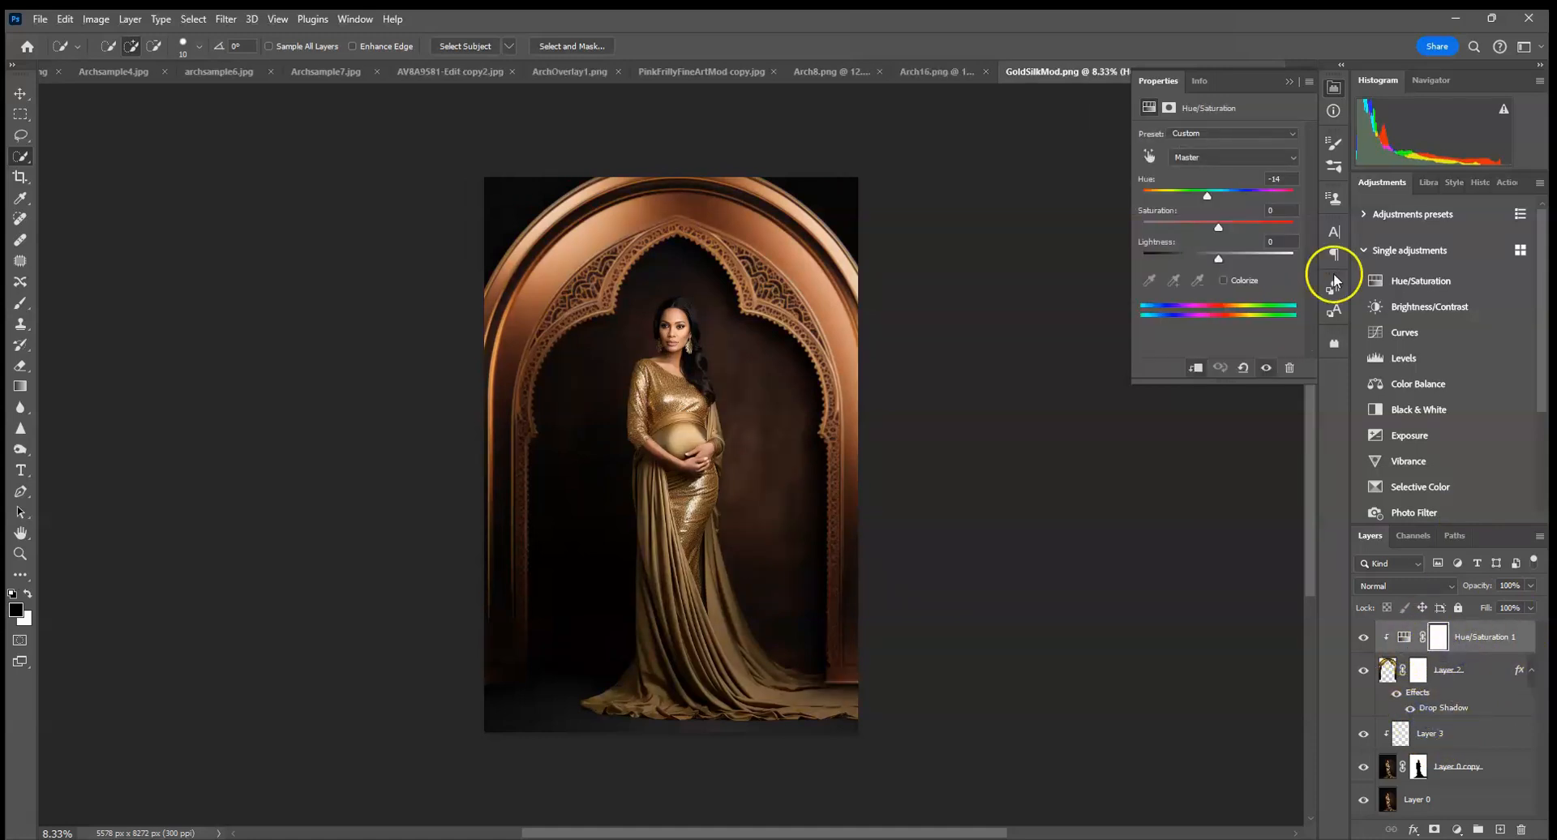
Shift the arch's hue to a pinkish red, then delete the Hue/Saturation adjustment.
drag(1217, 191, 1186, 200)
click(1288, 82)
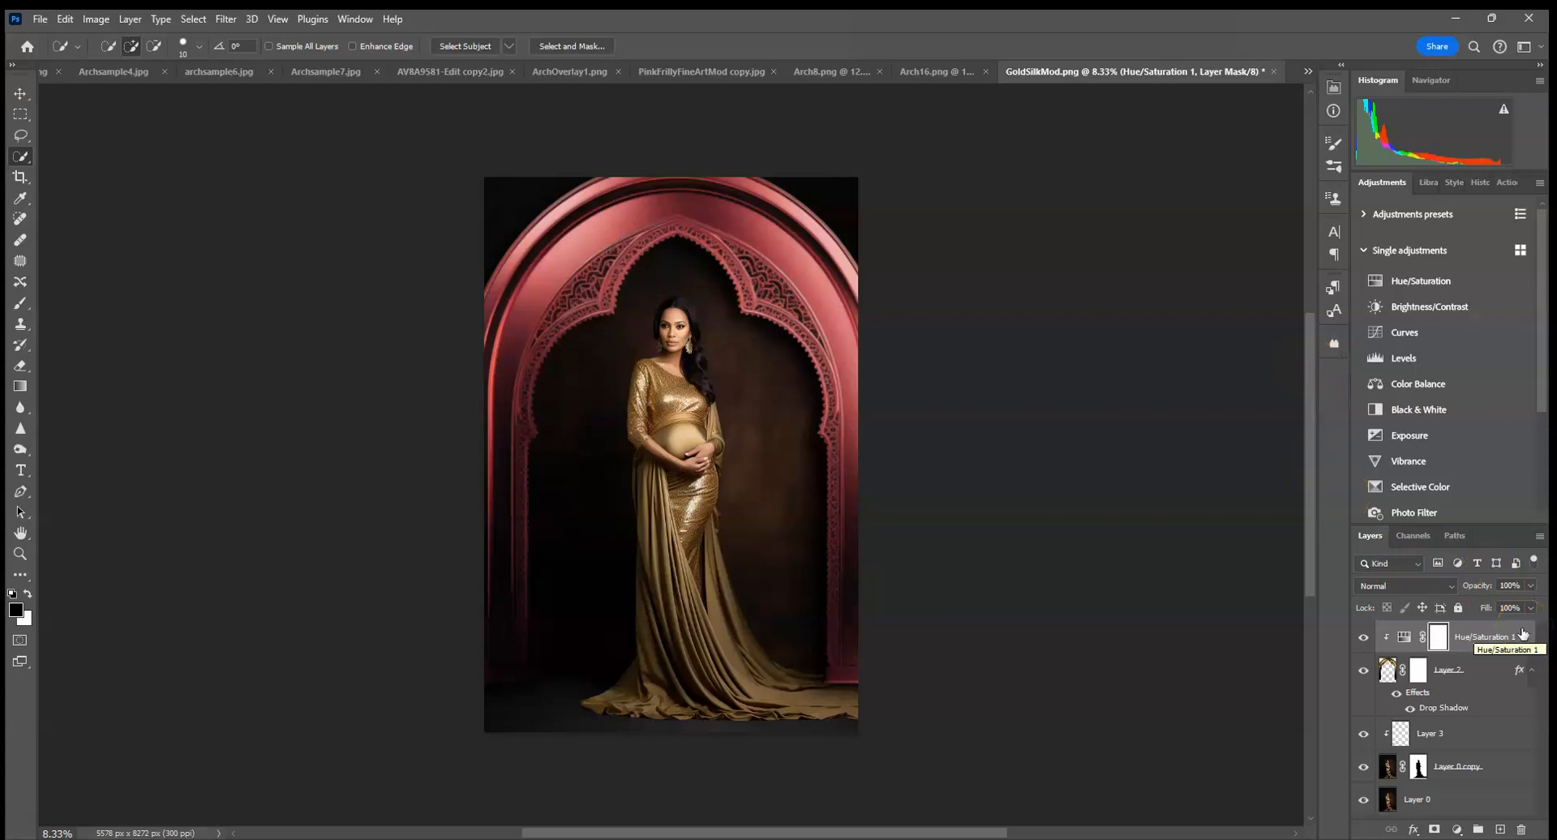
drag(1519, 641, 1522, 831)
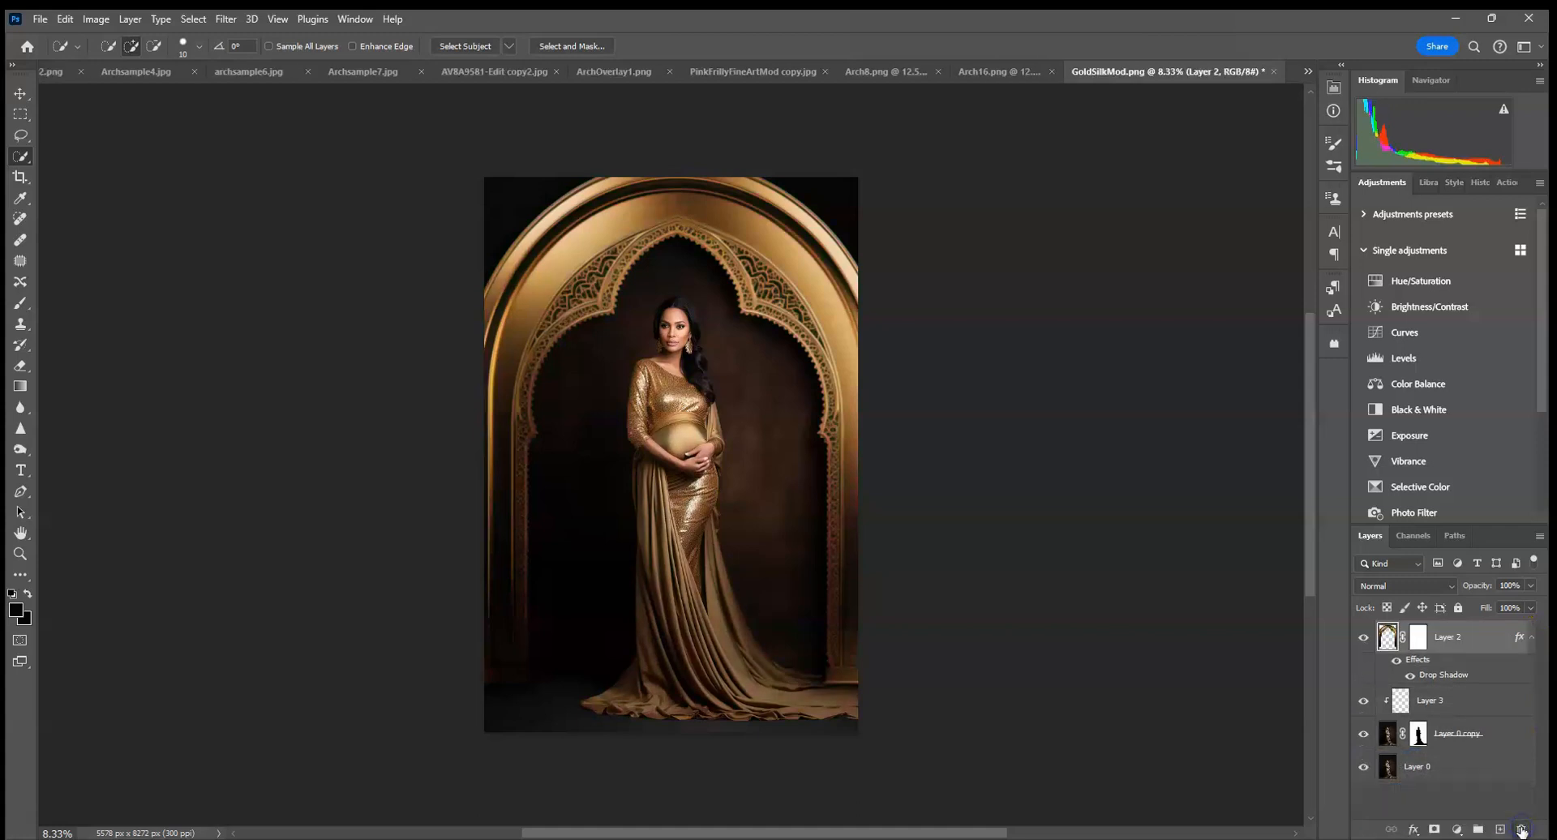
Add a Black & White adjustment above the arch, try merging it with the arch layer, and undo the merge.
click(1420, 412)
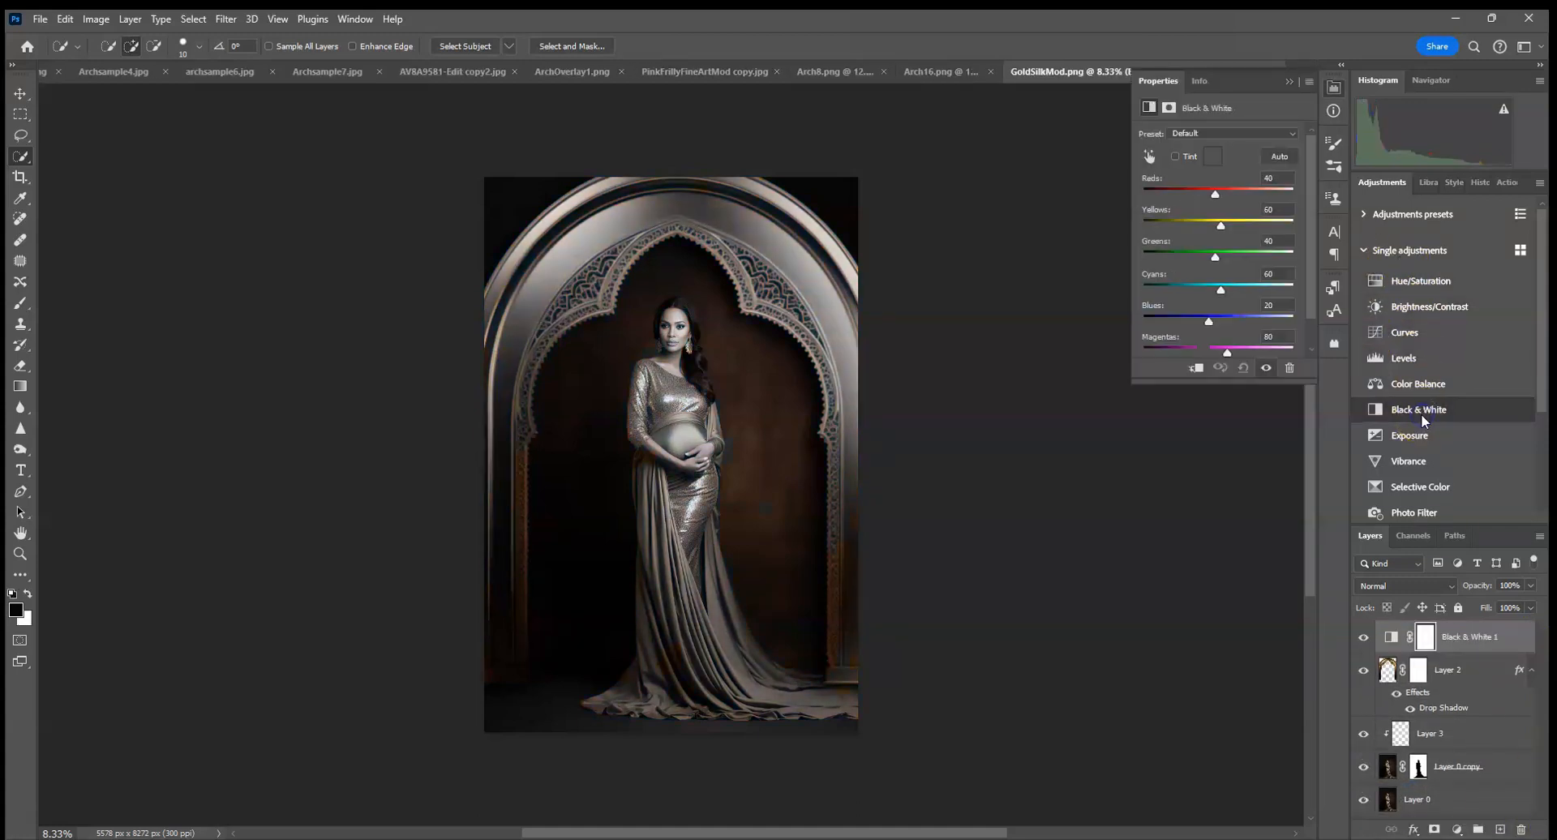
shift+click(1448, 667)
right_click(1448, 666)
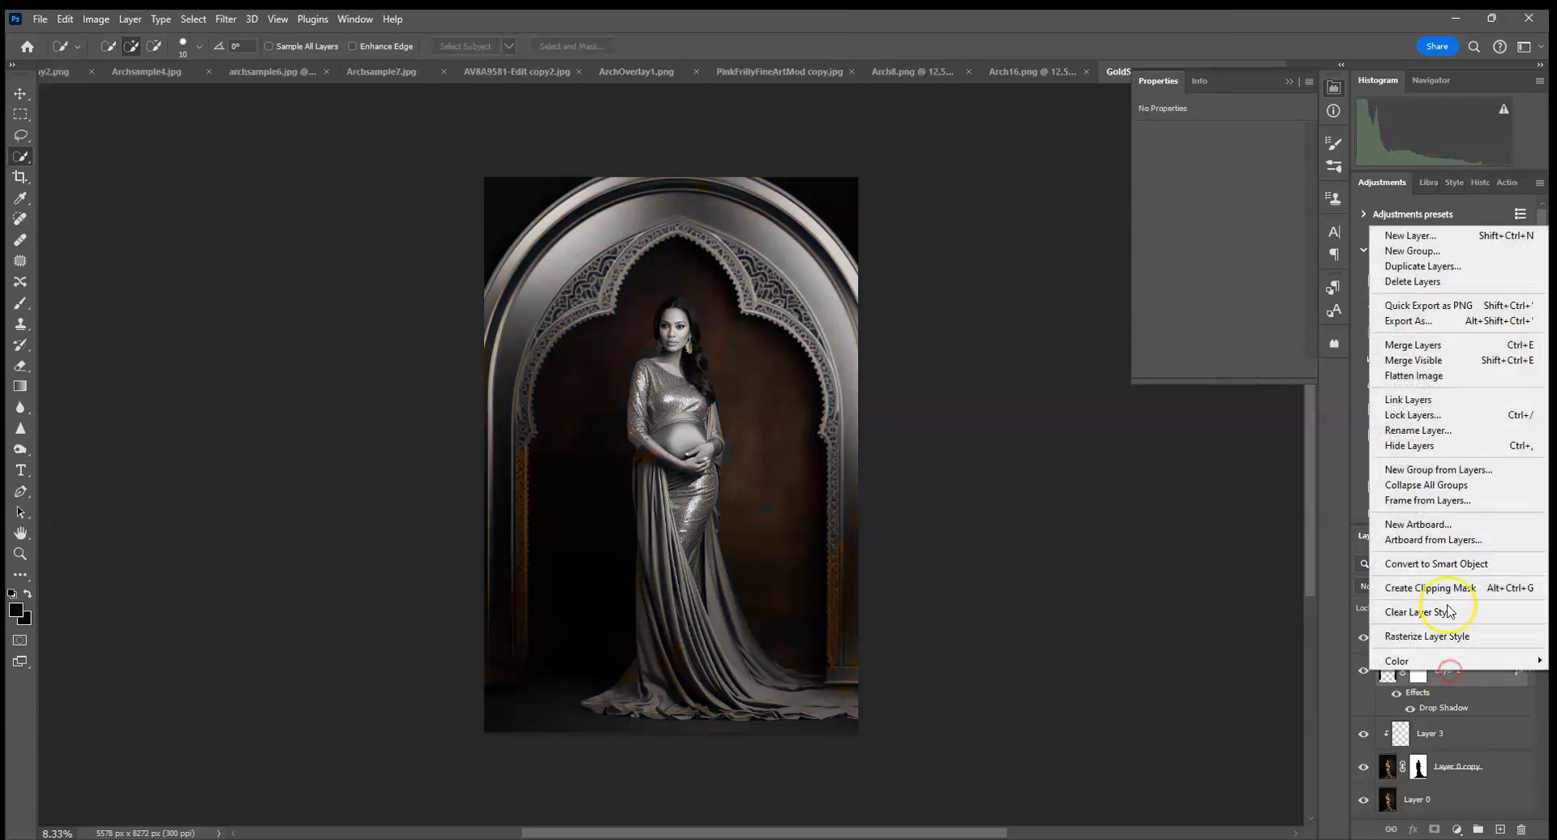
click(1424, 346)
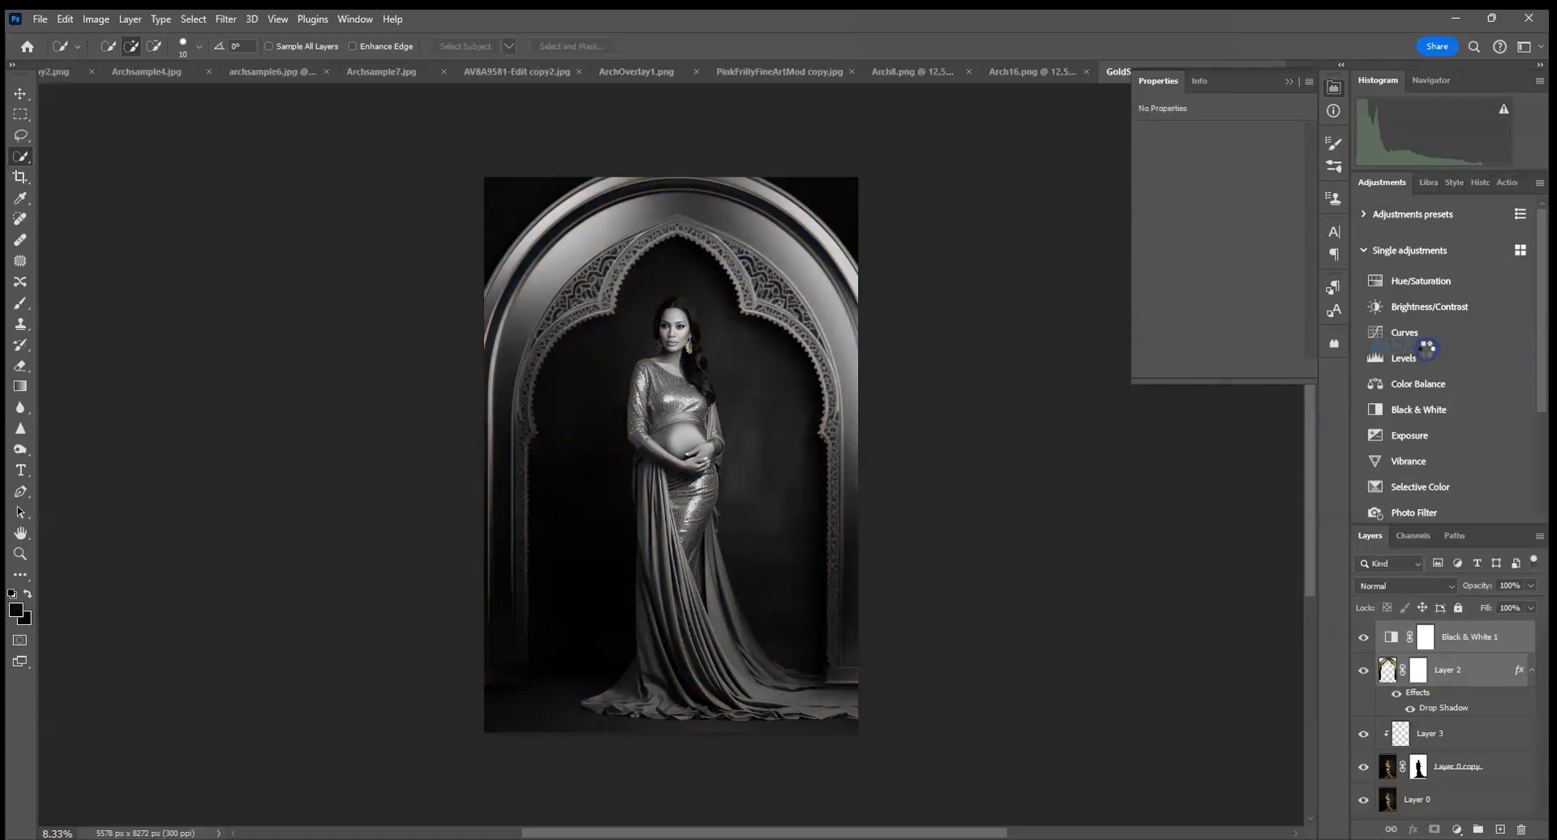
click(64, 19)
click(64, 37)
Clip the Black & White adjustment to the arch layer, comparing with the arch clipped to and released from the portrait copy.
alt+click(1454, 650)
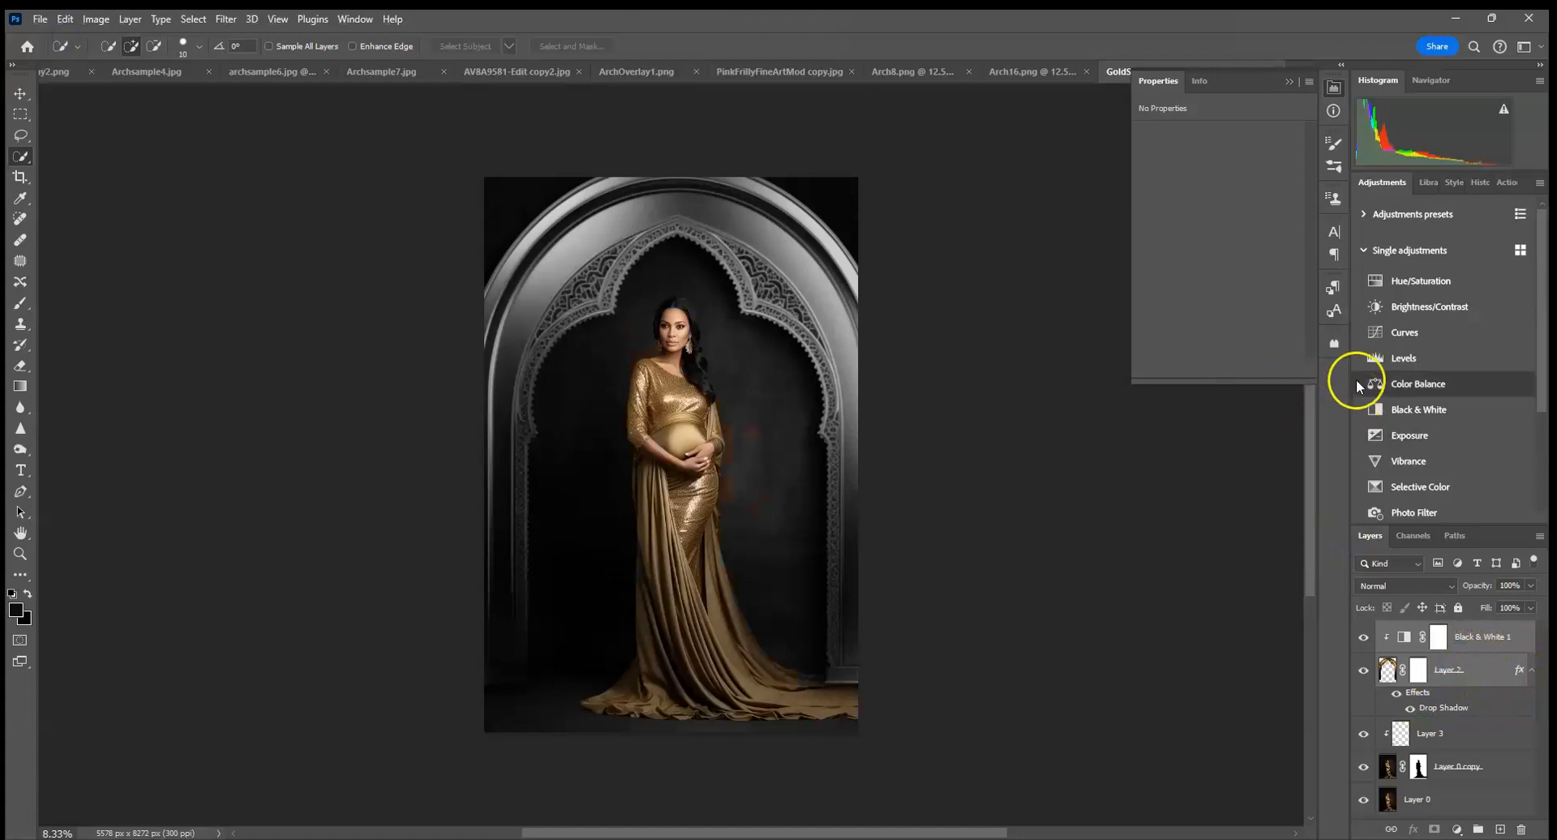
alt+click(1454, 718)
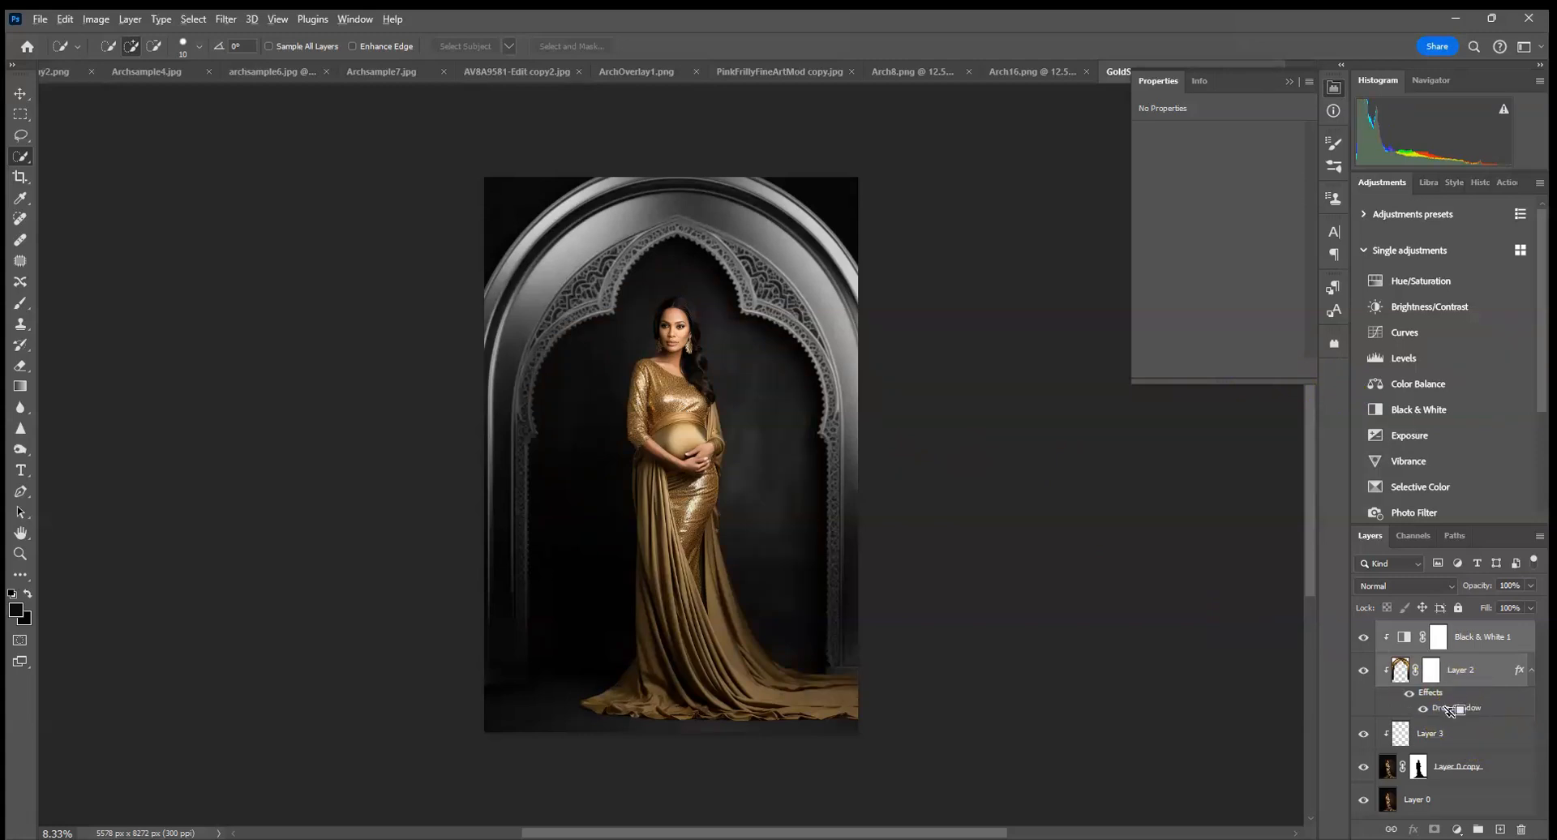
alt+click(1452, 711)
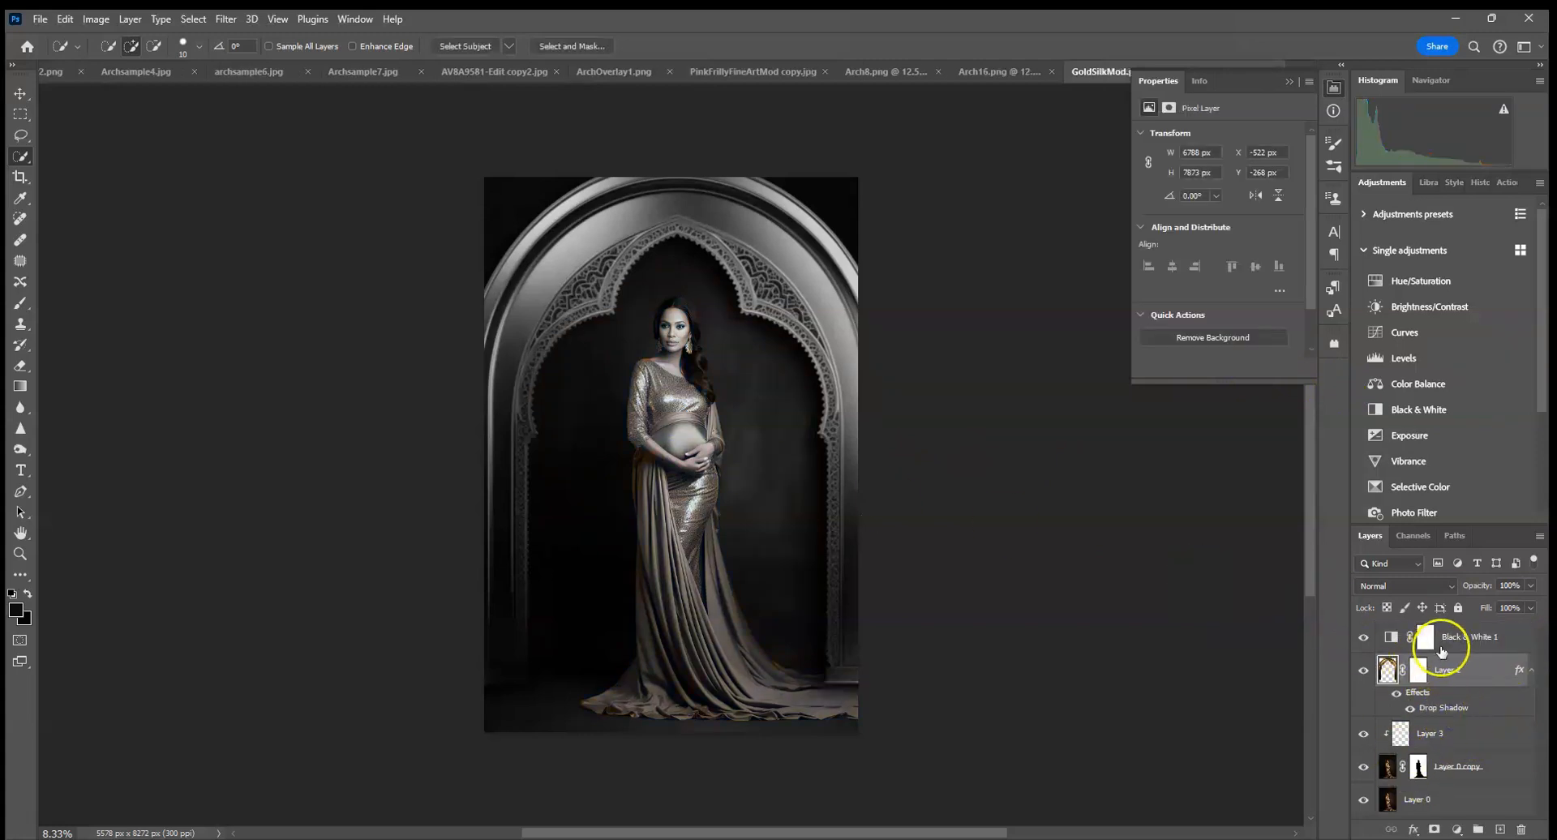
alt+click(1492, 657)
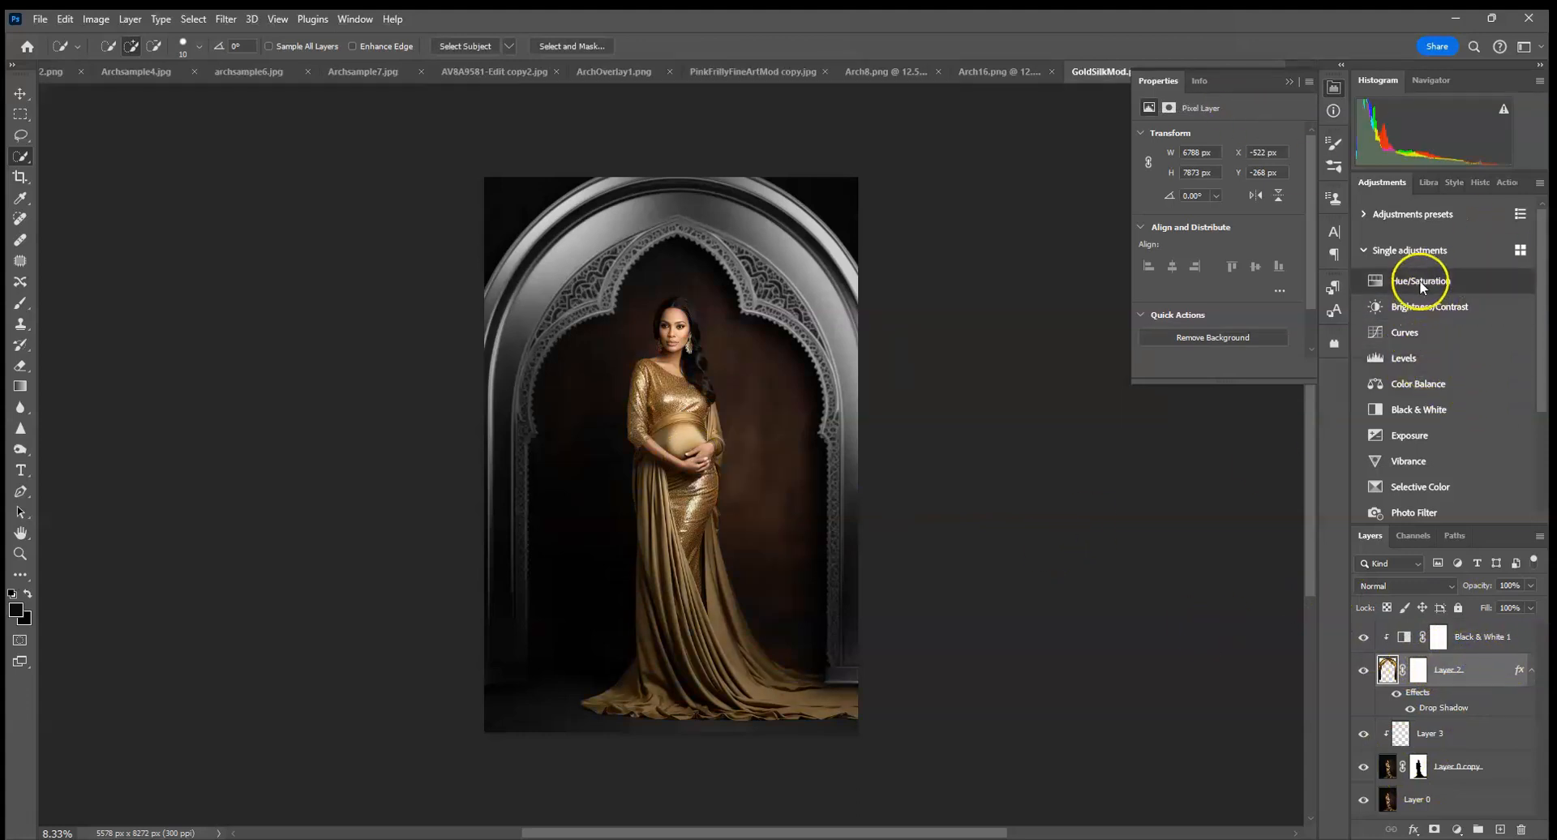
Add an Exposure adjustment clipped to the arch layer and set its exposure to +1.11.
click(1417, 435)
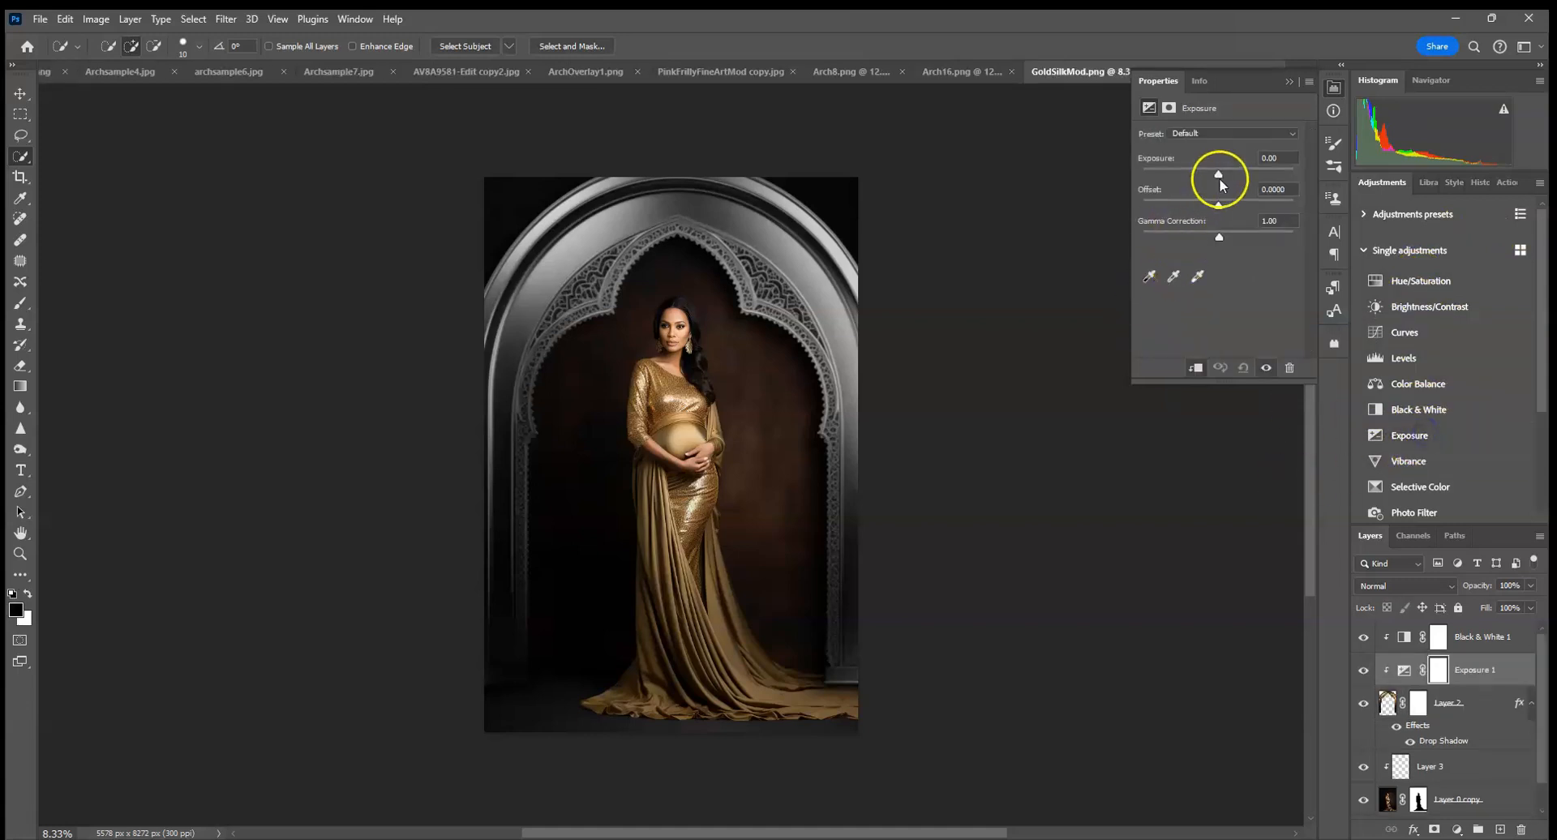
drag(1219, 179, 1233, 180)
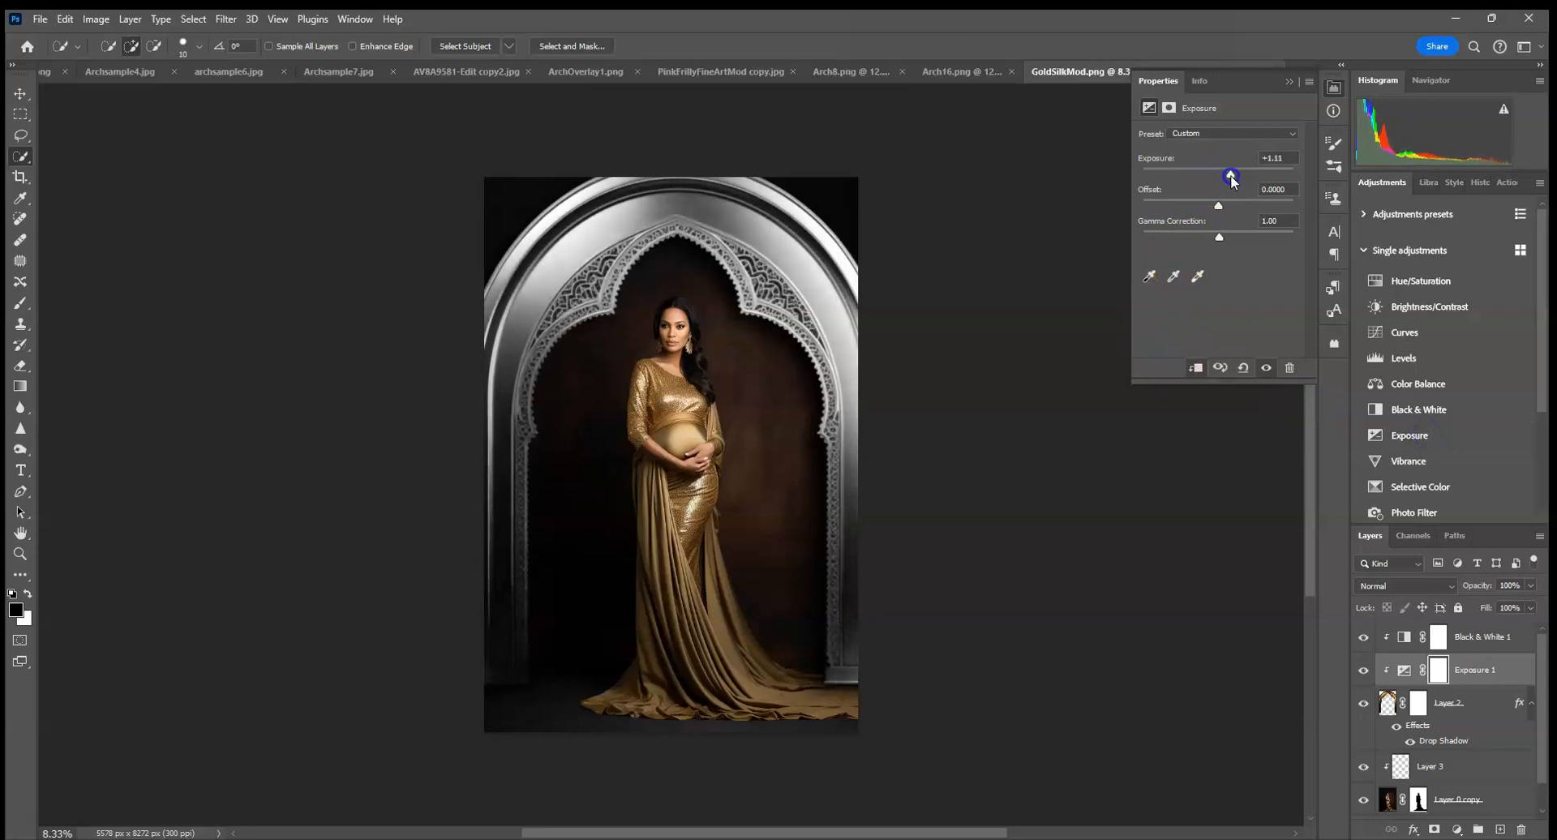
click(1288, 79)
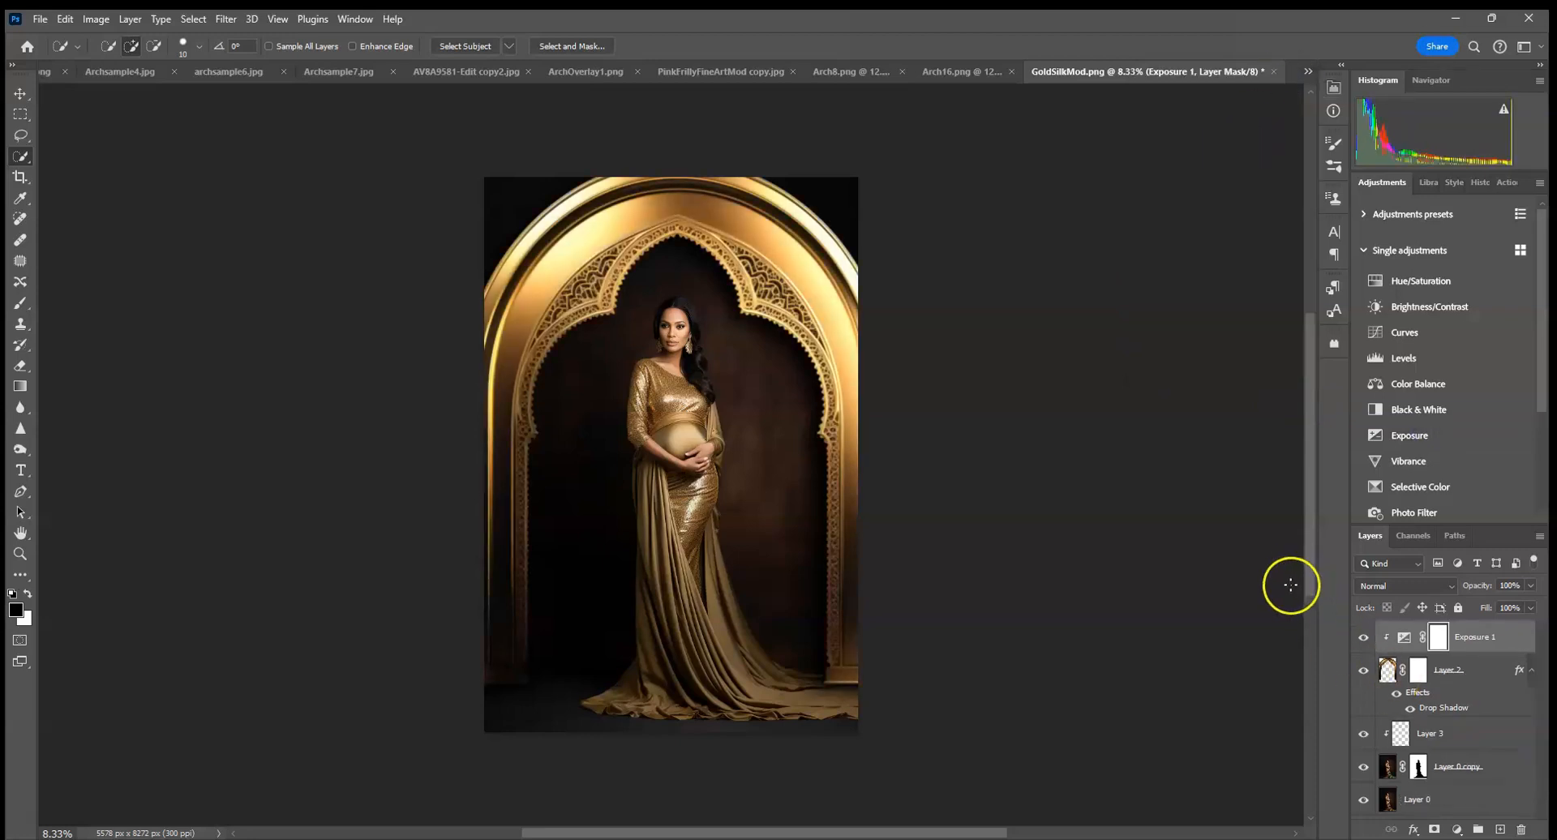
Delete the Black & White adjustment and clip the arch layer to the masked portrait copy.
alt+click(1457, 712)
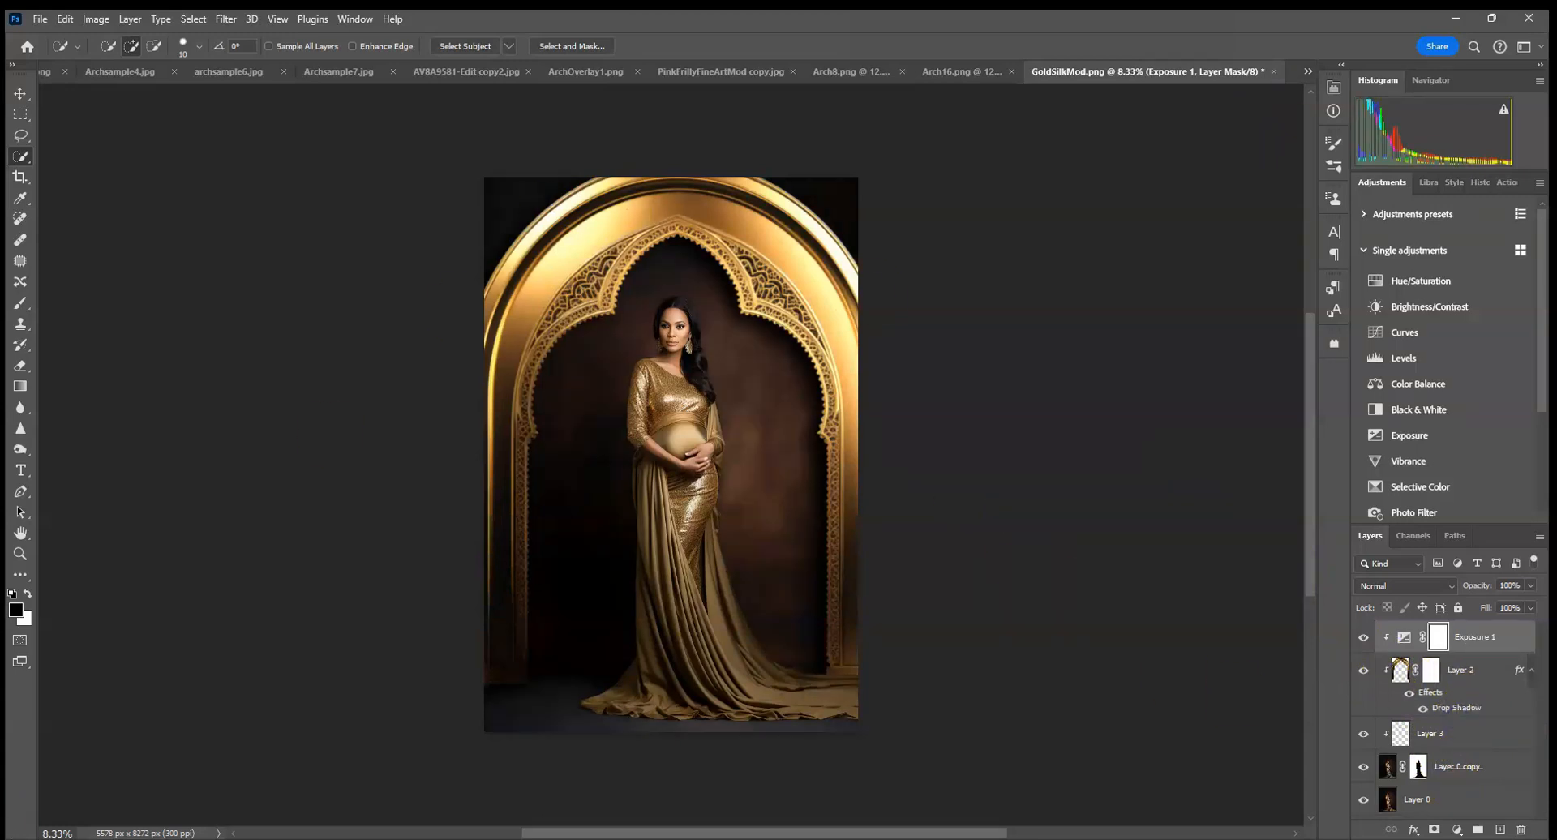